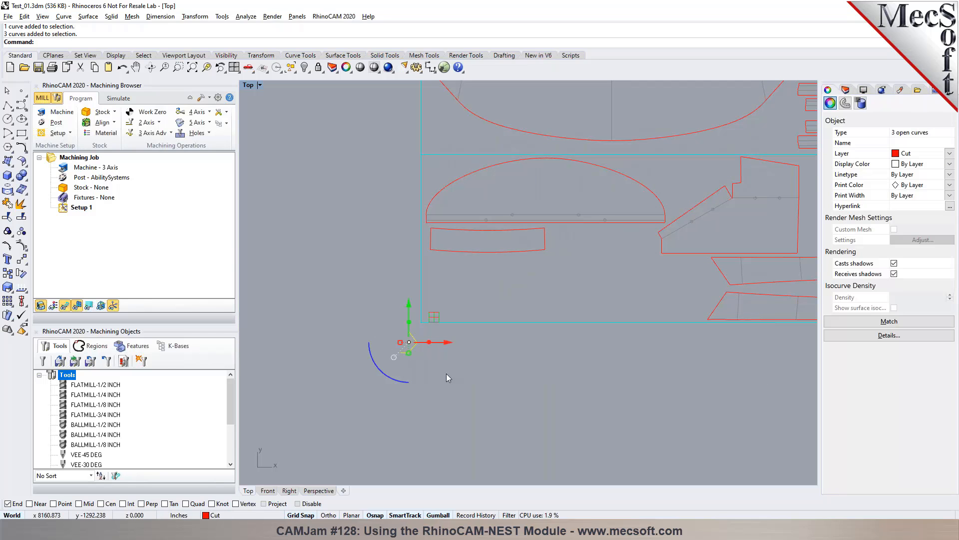
Step: Delete the three selected open Cut curves beside the lower-left corner of the plate
{"action": "key", "text": "Delete"}
{"action": "scroll", "coordinate": [670, 197], "scroll_direction": "down", "scroll_amount": 5}
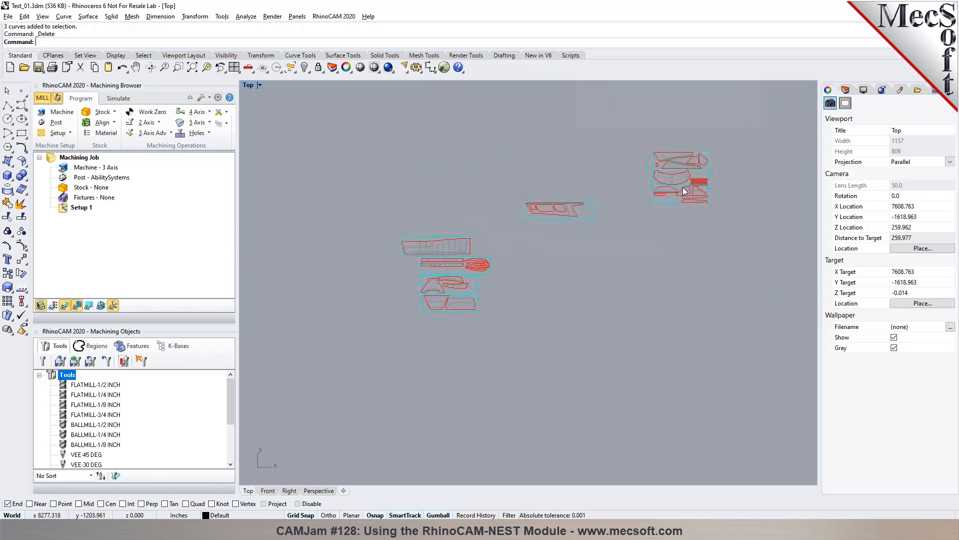
Step: Examine the part outlines on the four plates, especially where the curved parts meet the plate edge
{"action": "scroll", "coordinate": [431, 290], "scroll_direction": "up", "scroll_amount": 6}
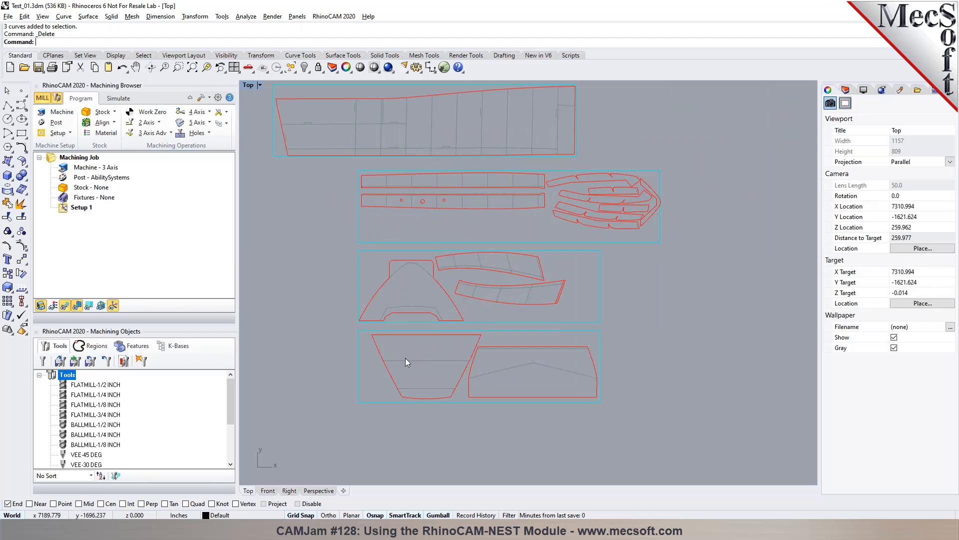
{"action": "scroll", "coordinate": [330, 157], "scroll_direction": "up", "scroll_amount": 5}
{"action": "scroll", "coordinate": [338, 145], "scroll_direction": "down", "scroll_amount": 5}
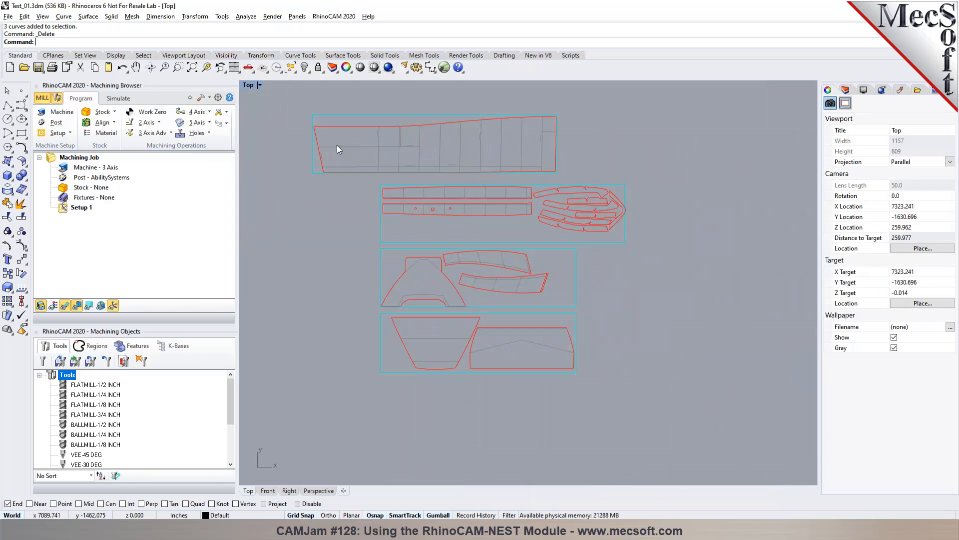
{"action": "left_click", "coordinate": [360, 126]}
{"action": "left_click", "coordinate": [322, 259]}
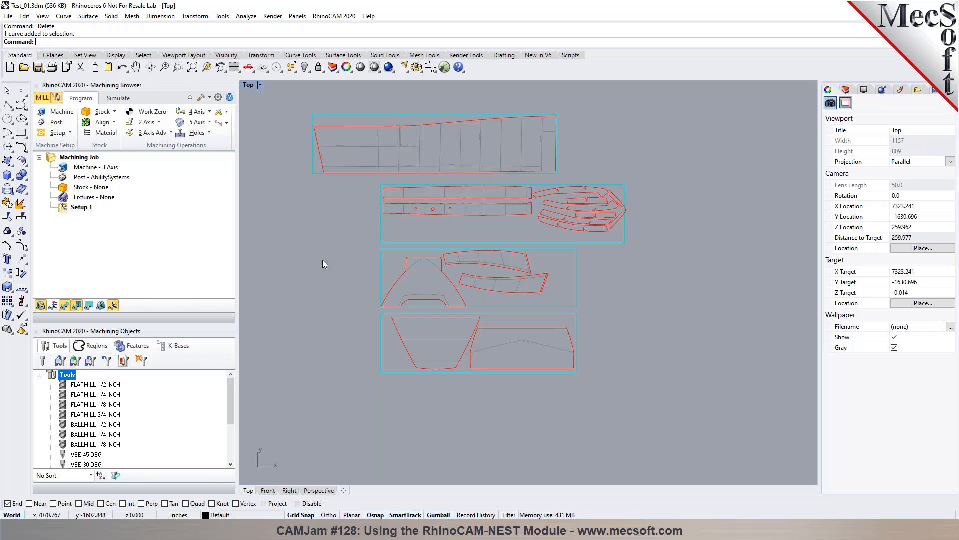
{"action": "scroll", "coordinate": [644, 190], "scroll_direction": "up", "scroll_amount": 6}
{"action": "scroll", "coordinate": [574, 202], "scroll_direction": "up", "scroll_amount": 5}
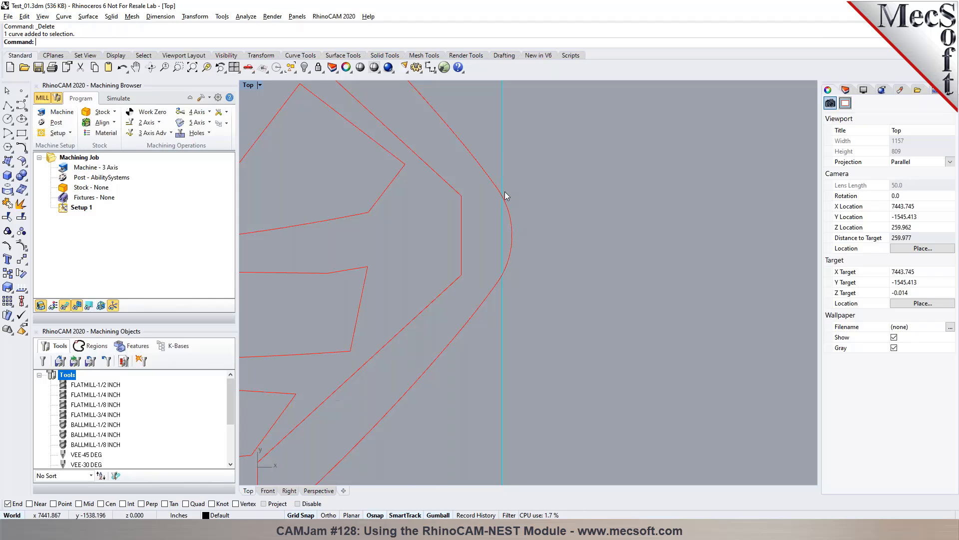
{"action": "scroll", "coordinate": [587, 208], "scroll_direction": "down", "scroll_amount": 3}
{"action": "scroll", "coordinate": [587, 208], "scroll_direction": "down", "scroll_amount": 7}
{"action": "scroll", "coordinate": [542, 208], "scroll_direction": "up", "scroll_amount": 11}
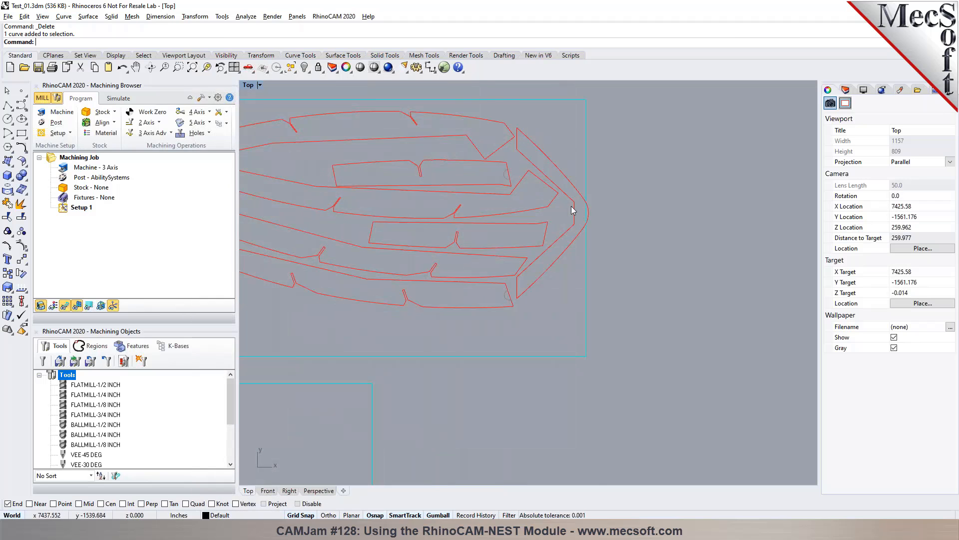
{"action": "scroll", "coordinate": [604, 228], "scroll_direction": "down", "scroll_amount": 6}
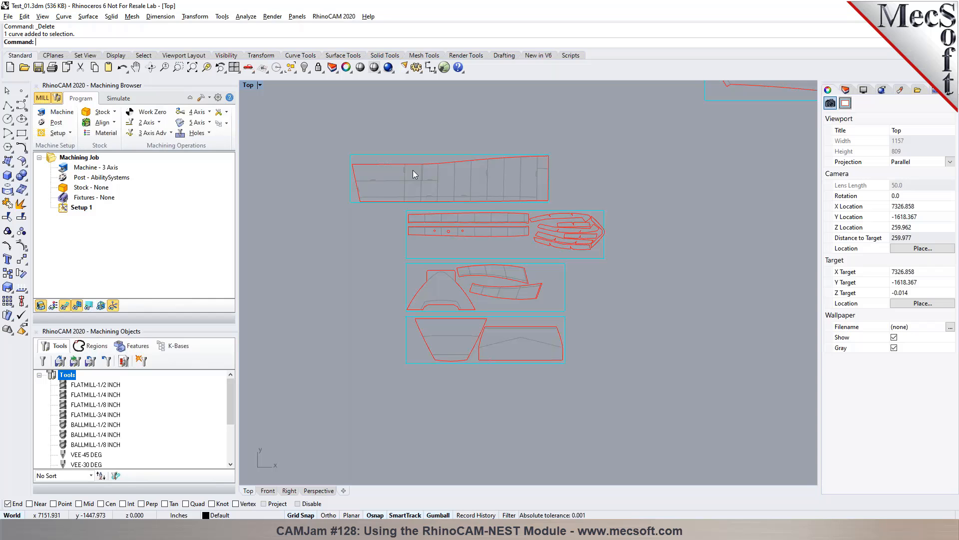
Step: Hide the Plate layer so that only the part geometry is displayed
{"action": "scroll", "coordinate": [430, 120], "scroll_direction": "up", "scroll_amount": 4}
{"action": "scroll", "coordinate": [636, 262], "scroll_direction": "up", "scroll_amount": 5}
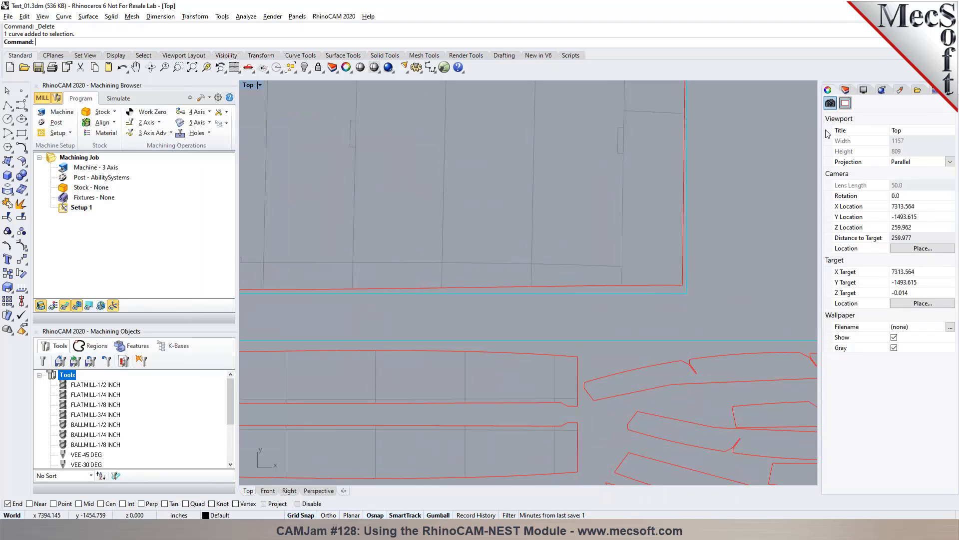
{"action": "left_click", "coordinate": [845, 89]}
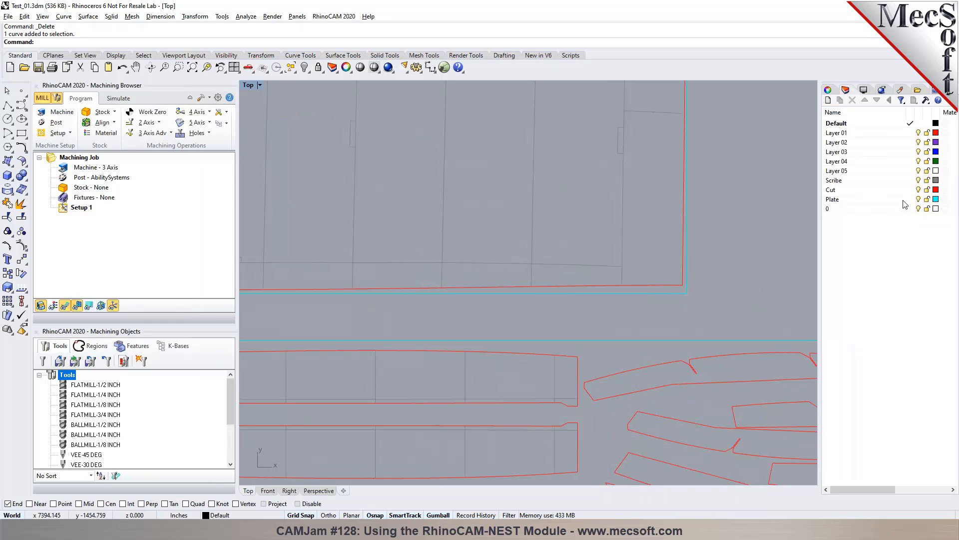
{"action": "left_click", "coordinate": [918, 200]}
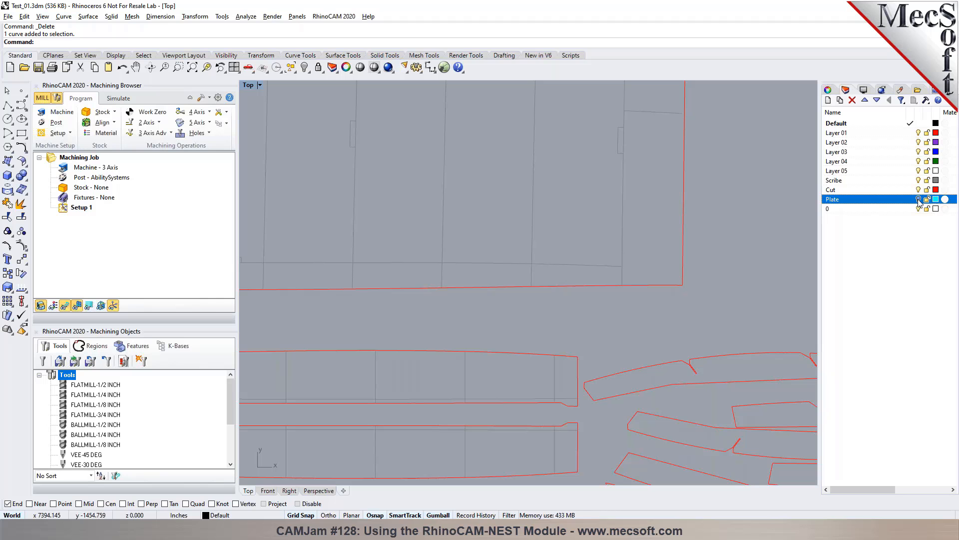
{"action": "scroll", "coordinate": [424, 231], "scroll_direction": "down", "scroll_amount": 5}
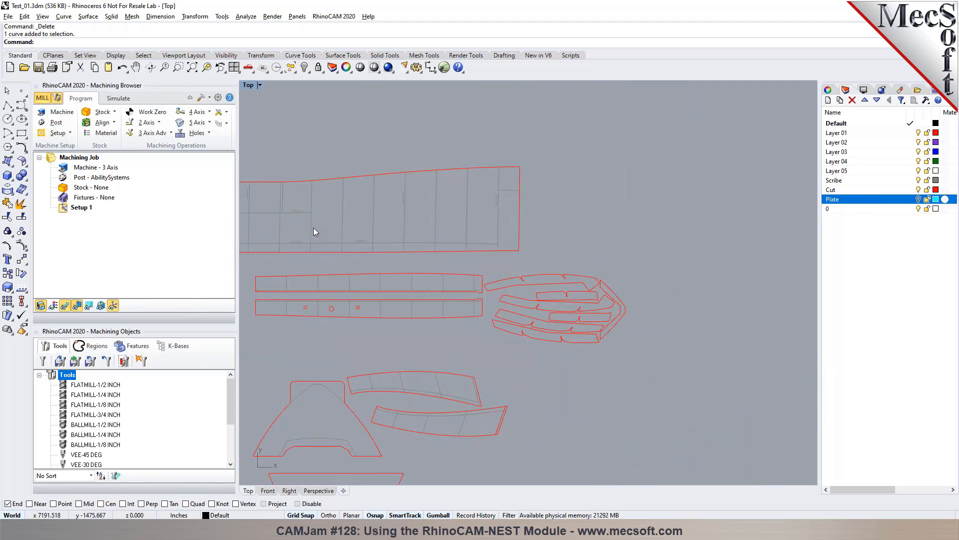
Step: Inspect the individual outline segments and the short Cut line at the left end of the upper long strip
{"action": "scroll", "coordinate": [497, 217], "scroll_direction": "up", "scroll_amount": 4}
{"action": "scroll", "coordinate": [502, 217], "scroll_direction": "down", "scroll_amount": 3}
{"action": "scroll", "coordinate": [425, 290], "scroll_direction": "up", "scroll_amount": 5}
{"action": "scroll", "coordinate": [541, 257], "scroll_direction": "down", "scroll_amount": 4}
{"action": "scroll", "coordinate": [347, 248], "scroll_direction": "up", "scroll_amount": 6}
{"action": "left_click", "coordinate": [348, 250]}
{"action": "scroll", "coordinate": [304, 232], "scroll_direction": "down", "scroll_amount": 2}
{"action": "scroll", "coordinate": [338, 246], "scroll_direction": "up", "scroll_amount": 4}
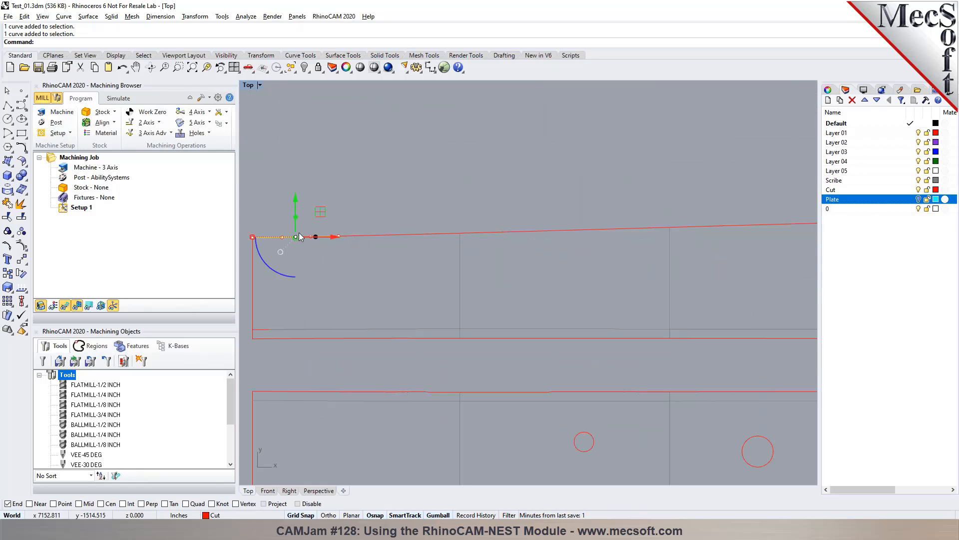
{"action": "key", "text": "Escape"}
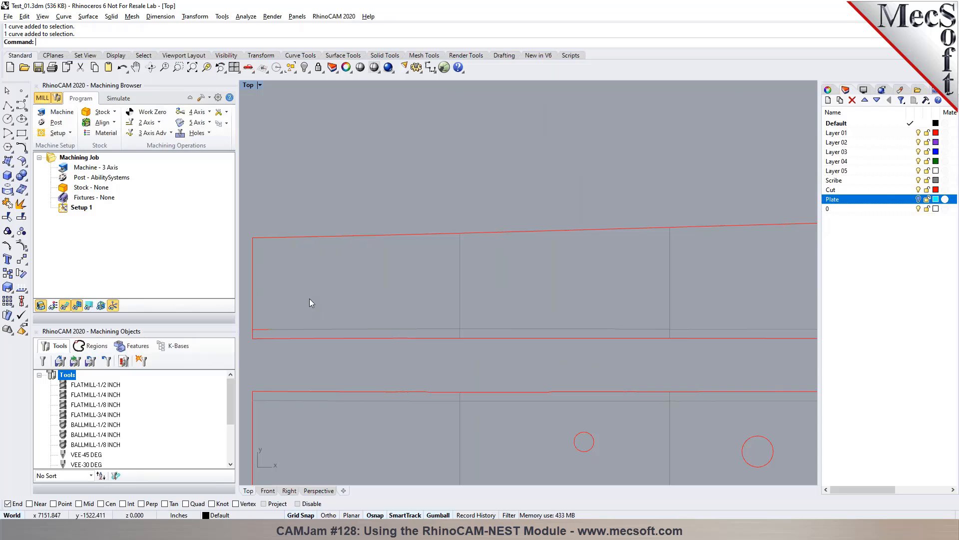
{"action": "scroll", "coordinate": [255, 320], "scroll_direction": "up", "scroll_amount": 6}
{"action": "left_click", "coordinate": [348, 333]}
{"action": "key", "text": "Escape"}
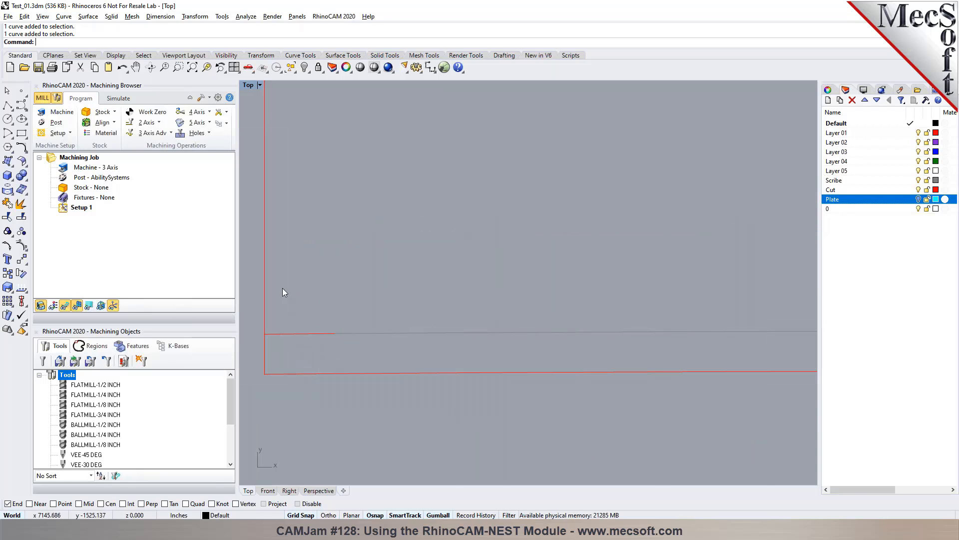
{"action": "scroll", "coordinate": [279, 321], "scroll_direction": "down", "scroll_amount": 4}
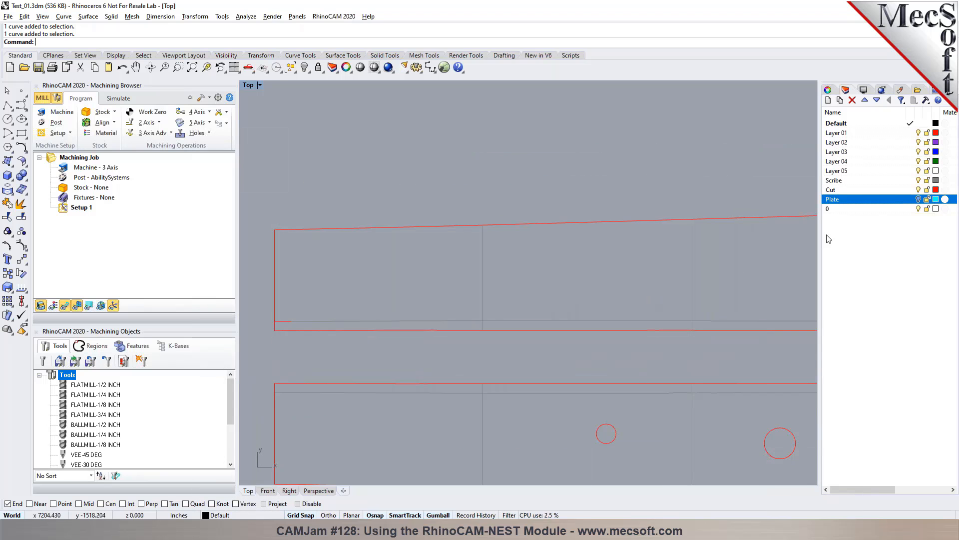
Step: Select all objects on the Cut layer
{"action": "left_click", "coordinate": [867, 189]}
{"action": "scroll", "coordinate": [275, 207], "scroll_direction": "down", "scroll_amount": 3}
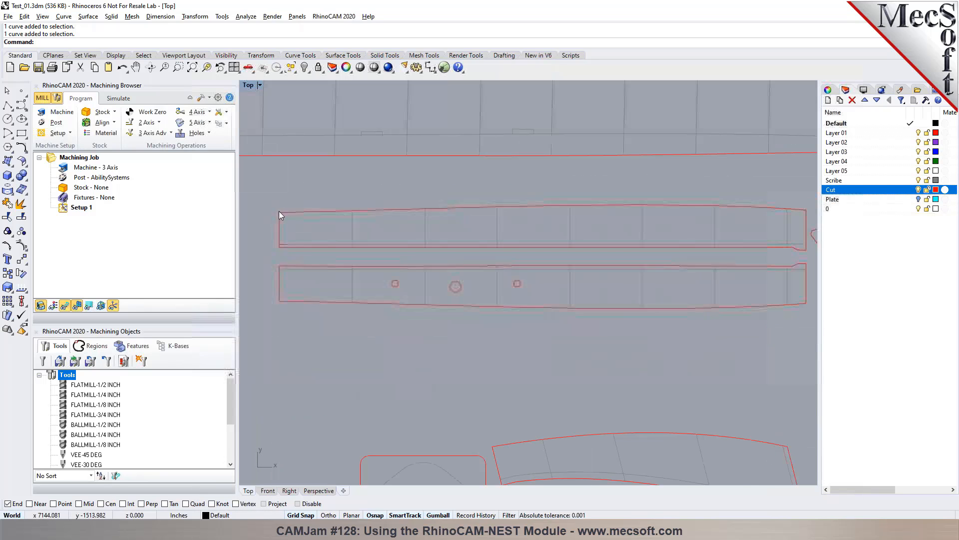
{"action": "scroll", "coordinate": [285, 228], "scroll_direction": "down", "scroll_amount": 2}
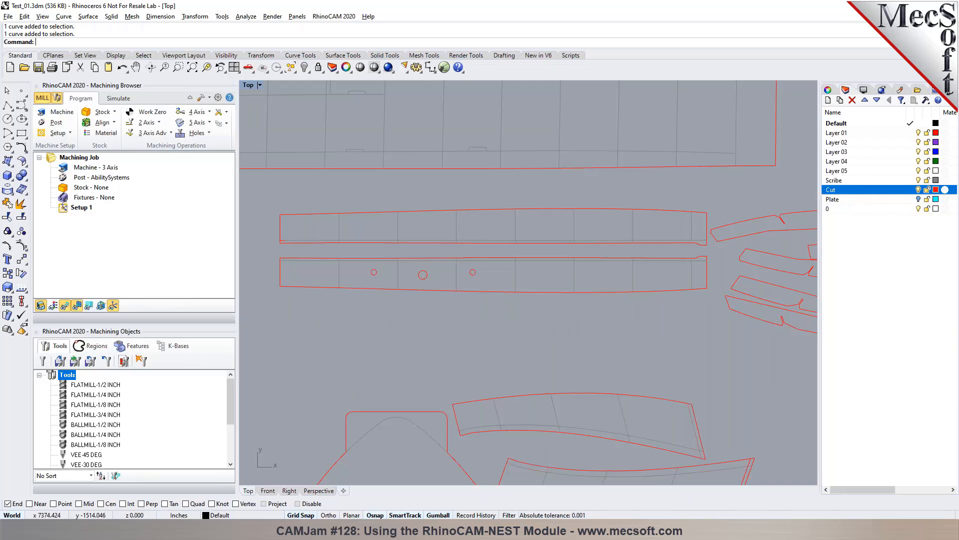
{"action": "right_click", "coordinate": [837, 190]}
{"action": "left_click", "coordinate": [880, 340]}
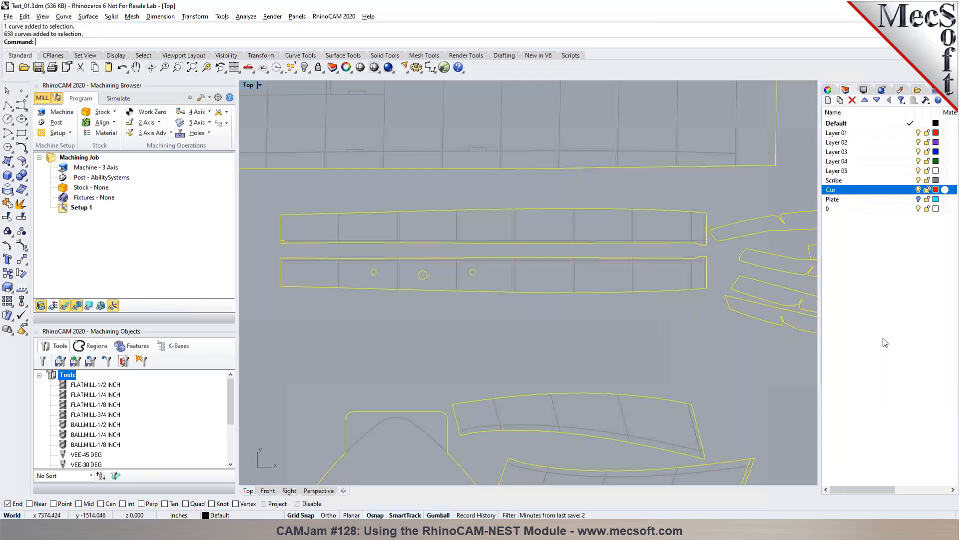
{"action": "scroll", "coordinate": [444, 256], "scroll_direction": "down", "scroll_amount": 2}
{"action": "scroll", "coordinate": [445, 255], "scroll_direction": "down", "scroll_amount": 3}
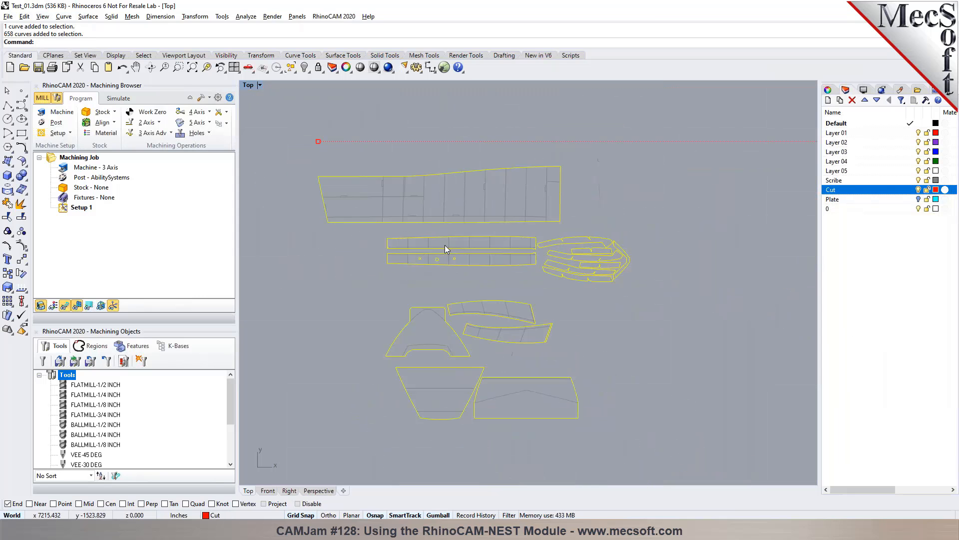
Step: Remove the short stray line inside the left end of the upper long strip from the selection
{"action": "scroll", "coordinate": [310, 224], "scroll_direction": "up", "scroll_amount": 4}
{"action": "scroll", "coordinate": [313, 213], "scroll_direction": "down", "scroll_amount": 4}
{"action": "scroll", "coordinate": [547, 241], "scroll_direction": "up", "scroll_amount": 3}
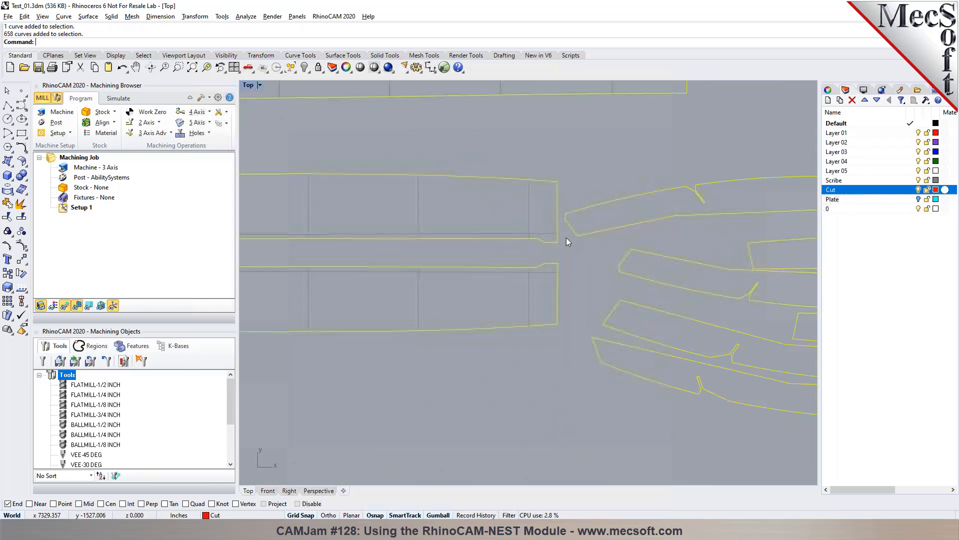
{"action": "scroll", "coordinate": [563, 216], "scroll_direction": "down", "scroll_amount": 4}
{"action": "scroll", "coordinate": [406, 221], "scroll_direction": "up", "scroll_amount": 6}
{"action": "scroll", "coordinate": [415, 212], "scroll_direction": "up", "scroll_amount": 2}
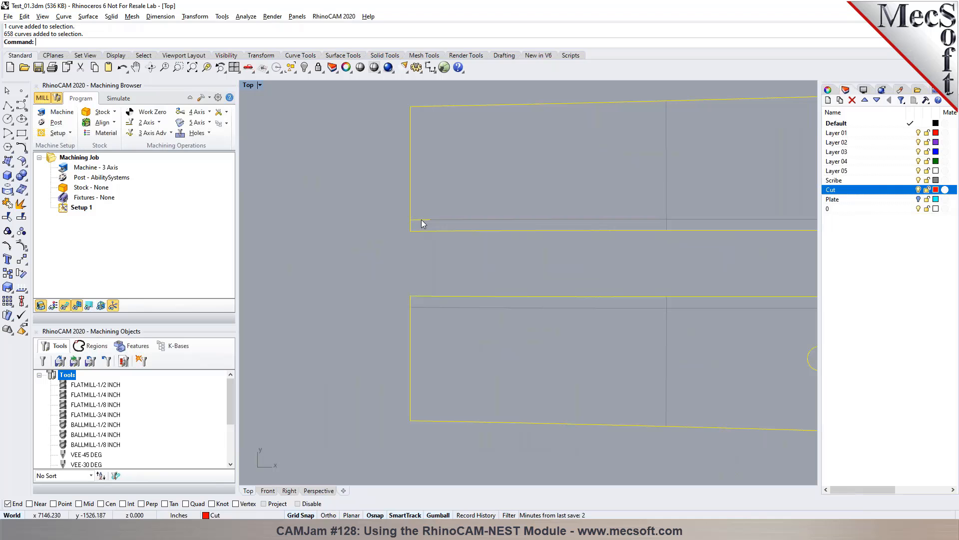
{"action": "left_click", "coordinate": [421, 223], "text": "ctrl"}
{"action": "scroll", "coordinate": [371, 211], "scroll_direction": "down", "scroll_amount": 5}
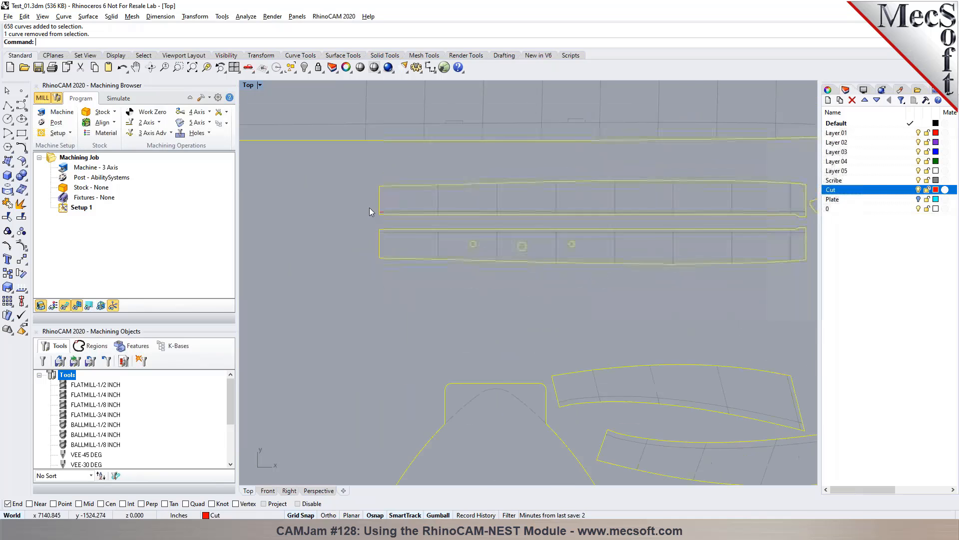
Step: Join the selected Cut curves and clear the selection
{"action": "scroll", "coordinate": [369, 205], "scroll_direction": "down", "scroll_amount": 2}
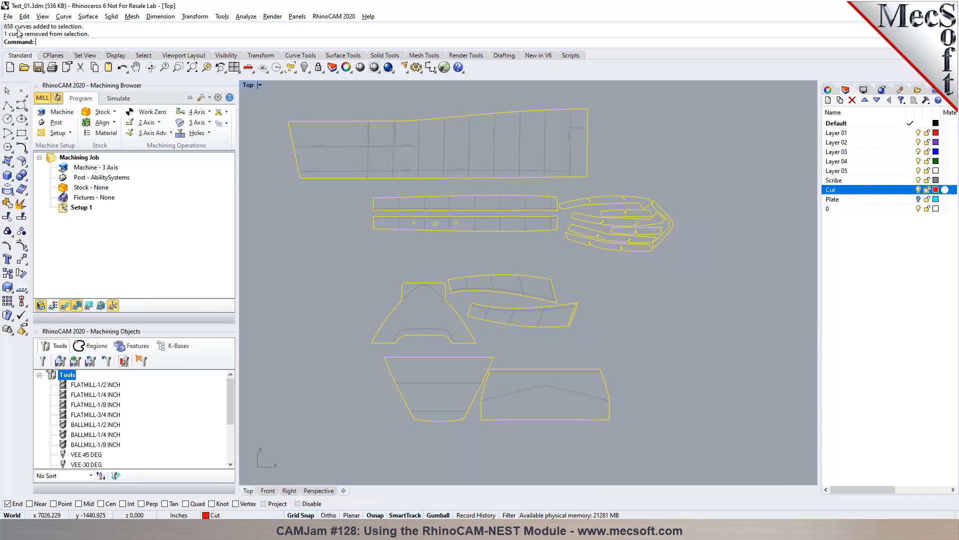
{"action": "left_click", "coordinate": [8, 204]}
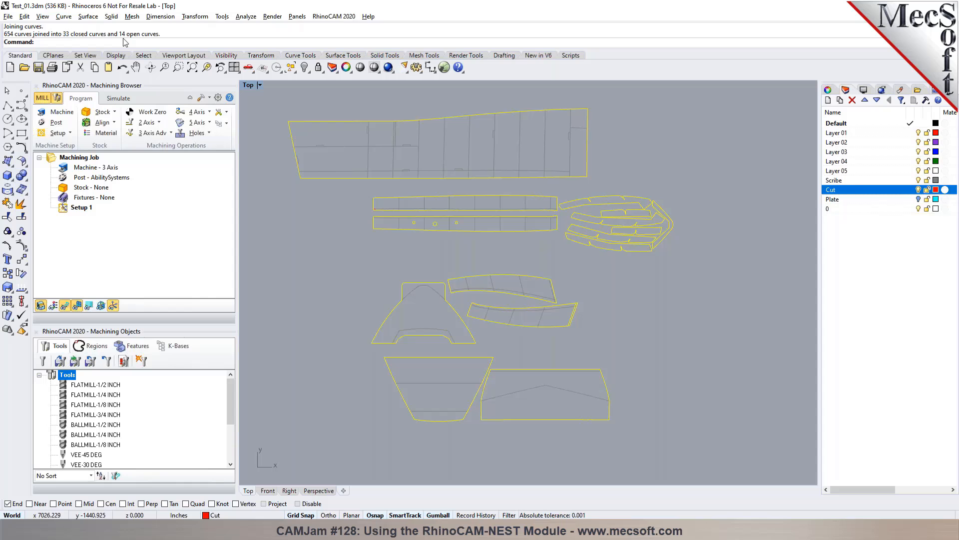
{"action": "left_click", "coordinate": [297, 265]}
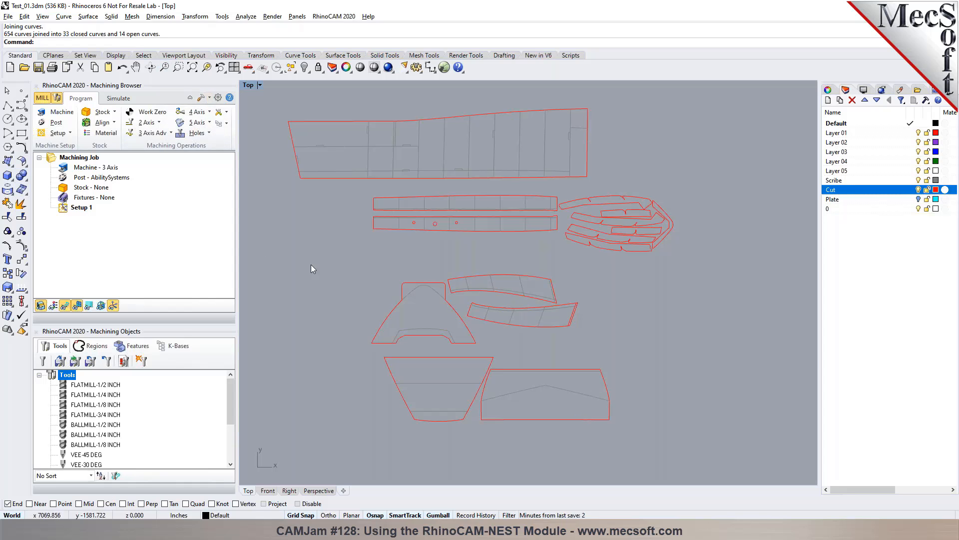
Step: Hide the Scribe layer so that only the Cut outlines are displayed
{"action": "left_click", "coordinate": [918, 180]}
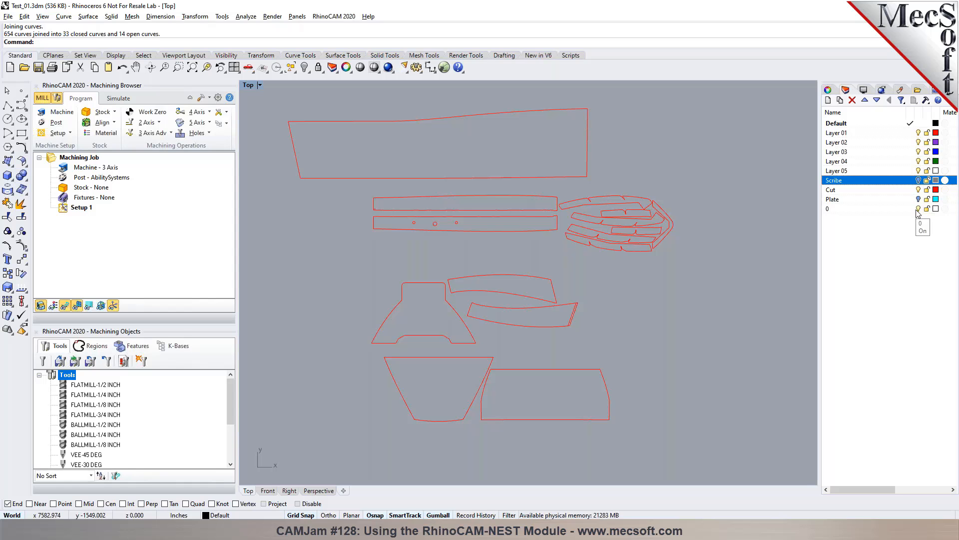
{"action": "scroll", "coordinate": [624, 203], "scroll_direction": "up", "scroll_amount": 5}
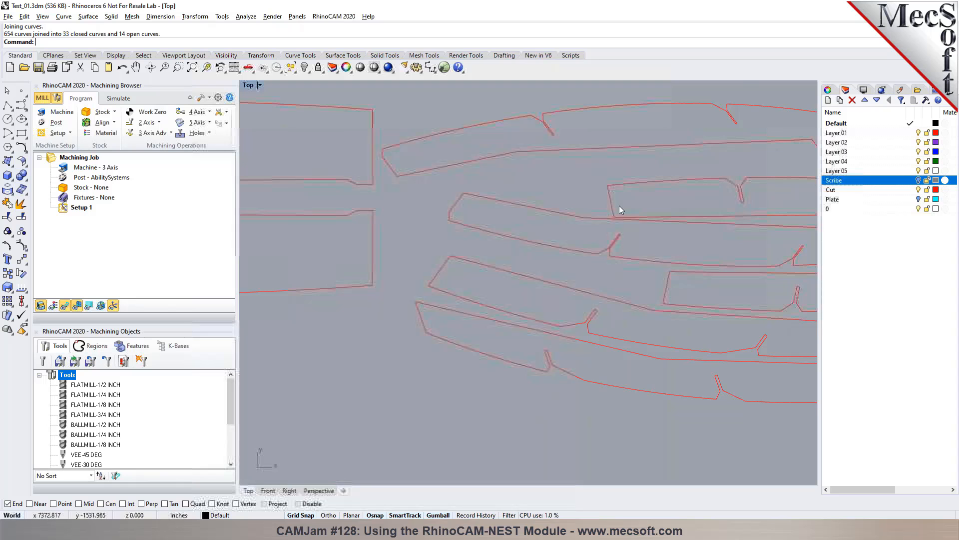
{"action": "scroll", "coordinate": [535, 204], "scroll_direction": "down", "scroll_amount": 5}
Step: Select all open curves with SelOpenCrv and examine which part outlines are not closed
{"action": "type", "text": "SelOpenCrv"}
{"action": "key", "text": "Return"}
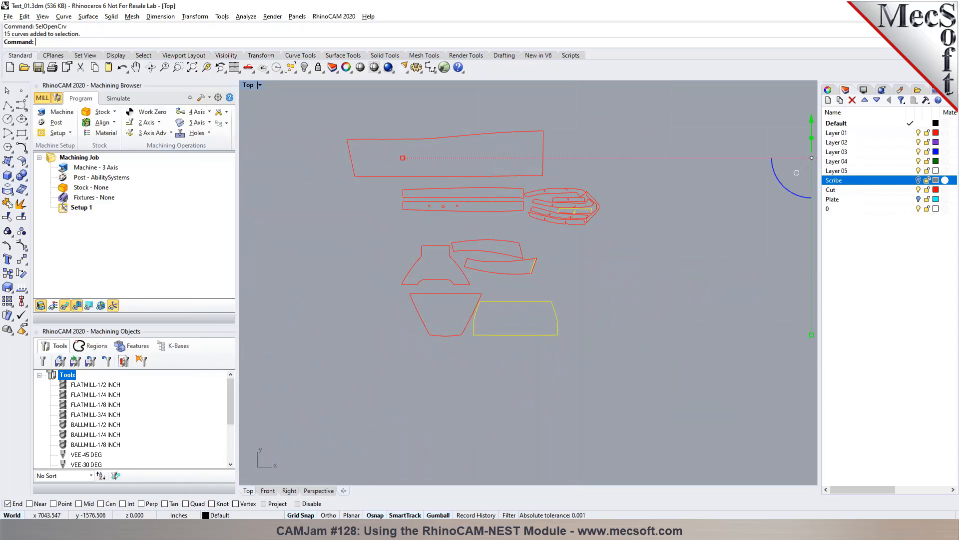
{"action": "scroll", "coordinate": [549, 248], "scroll_direction": "up", "scroll_amount": 8}
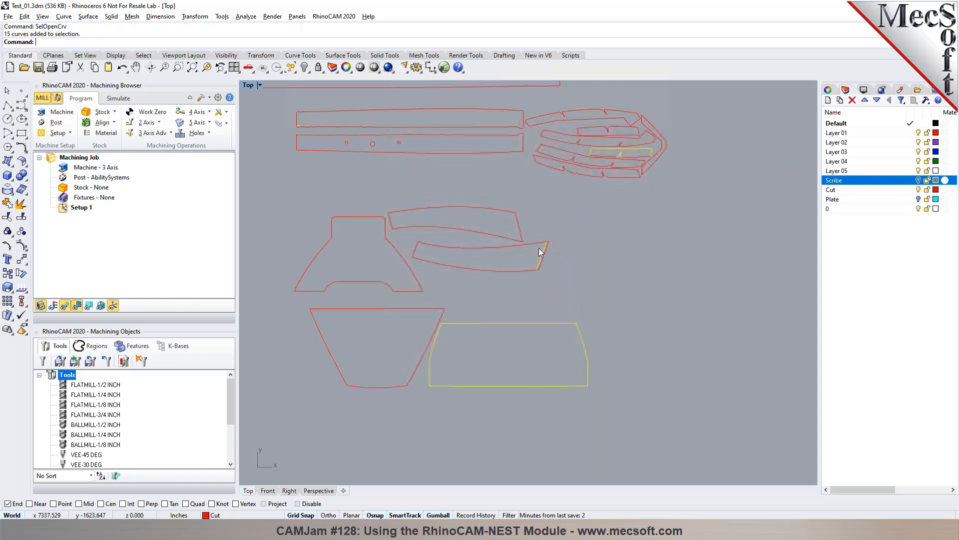
{"action": "scroll", "coordinate": [529, 241], "scroll_direction": "down", "scroll_amount": 7}
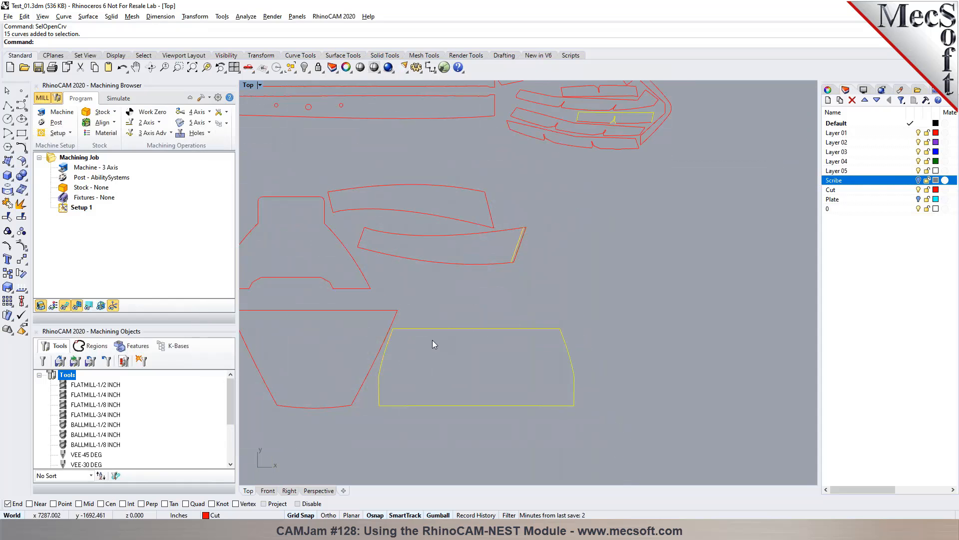
{"action": "scroll", "coordinate": [489, 297], "scroll_direction": "down", "scroll_amount": 3}
{"action": "scroll", "coordinate": [551, 239], "scroll_direction": "up", "scroll_amount": 8}
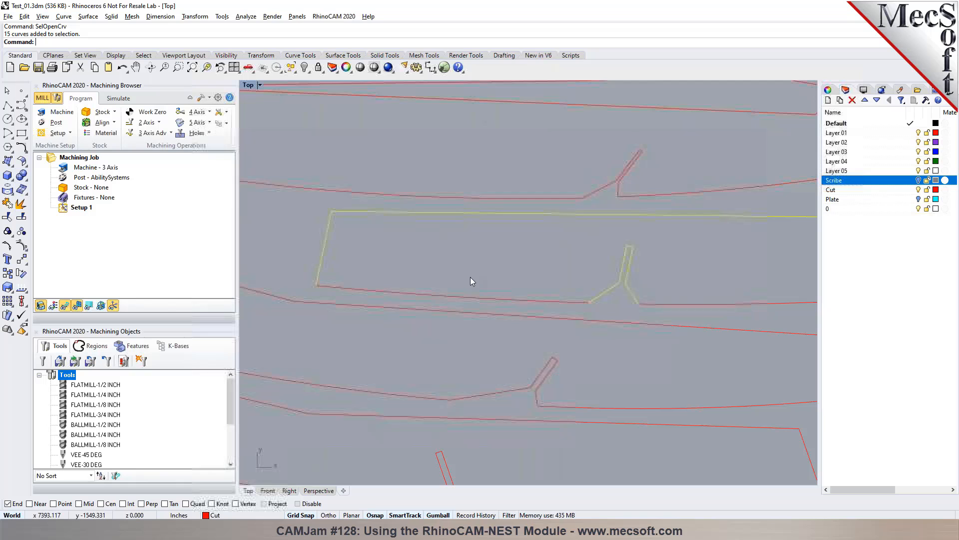
{"action": "scroll", "coordinate": [462, 269], "scroll_direction": "down", "scroll_amount": 3}
{"action": "key", "text": "Escape"}
Step: Try to join the left edge, lower edge and notch segments of the open notched strip
{"action": "left_click", "coordinate": [467, 286]}
{"action": "scroll", "coordinate": [395, 270], "scroll_direction": "up", "scroll_amount": 6}
{"action": "left_click", "coordinate": [372, 258], "text": "shift"}
{"action": "scroll", "coordinate": [430, 251], "scroll_direction": "down", "scroll_amount": 3}
{"action": "scroll", "coordinate": [644, 285], "scroll_direction": "up", "scroll_amount": 5}
{"action": "left_click", "coordinate": [630, 291], "text": "shift"}
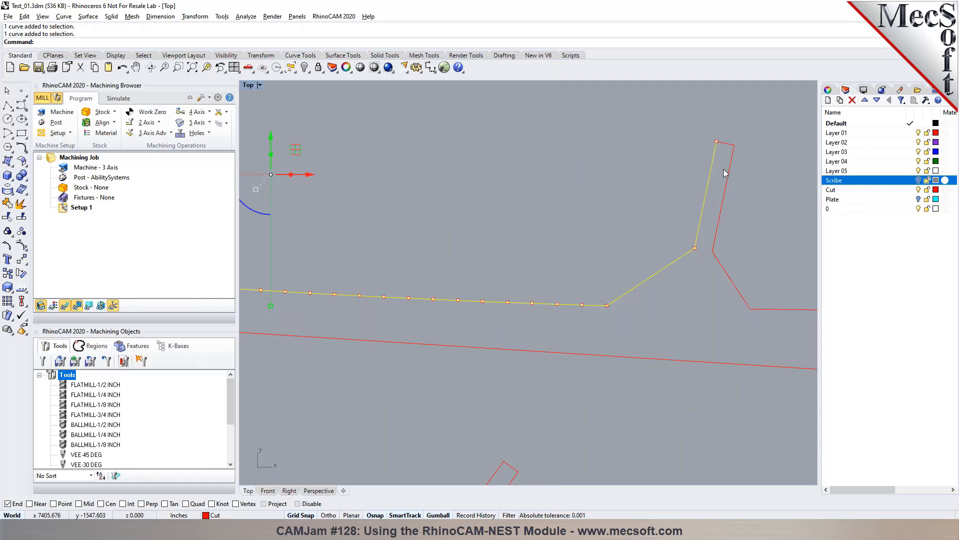
{"action": "scroll", "coordinate": [545, 225], "scroll_direction": "down", "scroll_amount": 4}
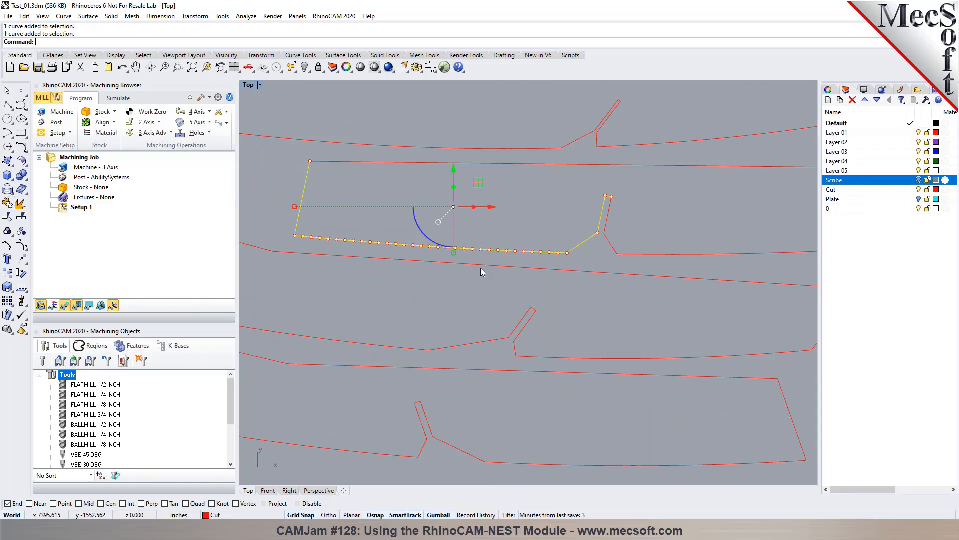
{"action": "key", "text": "ctrl+j"}
{"action": "left_click", "coordinate": [340, 177]}
Step: Try to join the segments around the notch of the open notched strip
{"action": "scroll", "coordinate": [292, 244], "scroll_direction": "up", "scroll_amount": 8}
{"action": "left_click", "coordinate": [272, 240]}
{"action": "scroll", "coordinate": [267, 245], "scroll_direction": "down", "scroll_amount": 5}
{"action": "scroll", "coordinate": [462, 250], "scroll_direction": "up", "scroll_amount": 3}
{"action": "left_click", "coordinate": [550, 280]}
{"action": "scroll", "coordinate": [505, 270], "scroll_direction": "up", "scroll_amount": 4}
{"action": "left_click", "coordinate": [505, 256]}
{"action": "scroll", "coordinate": [557, 199], "scroll_direction": "up", "scroll_amount": 8}
{"action": "left_click", "coordinate": [554, 212], "text": "shift"}
{"action": "scroll", "coordinate": [551, 220], "scroll_direction": "down", "scroll_amount": 7}
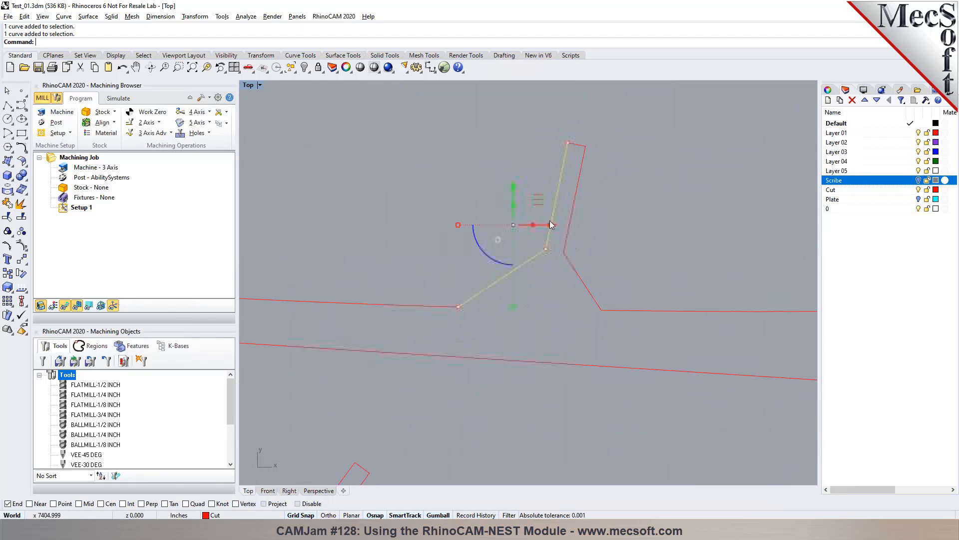
{"action": "left_click", "coordinate": [574, 182], "text": "shift"}
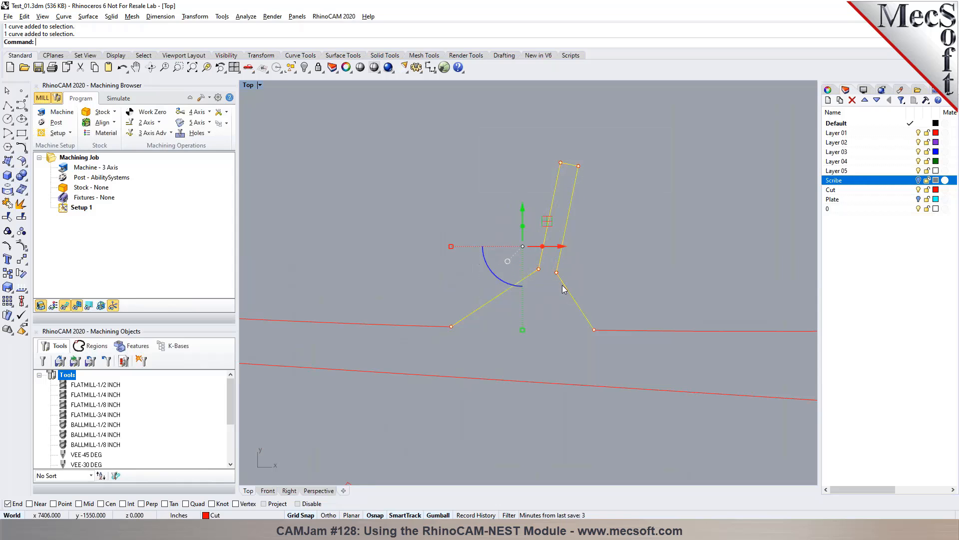
{"action": "key", "text": "ctrl+j"}
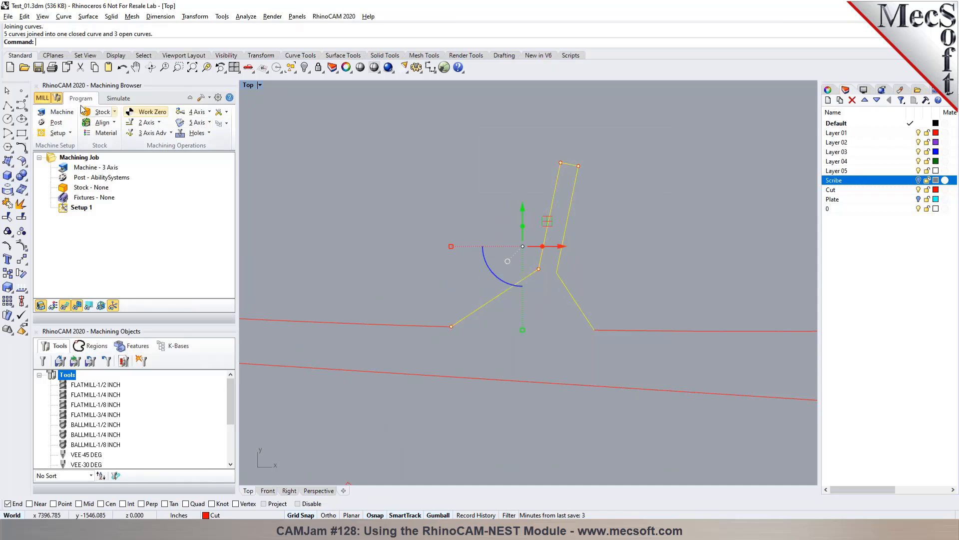
Step: Check the resulting strip curves and undo the last join of the notch segments
{"action": "scroll", "coordinate": [541, 296], "scroll_direction": "down", "scroll_amount": 5}
{"action": "scroll", "coordinate": [638, 302], "scroll_direction": "up", "scroll_amount": 4}
{"action": "left_click", "coordinate": [586, 309]}
{"action": "left_click", "coordinate": [481, 318]}
{"action": "left_click", "coordinate": [537, 304]}
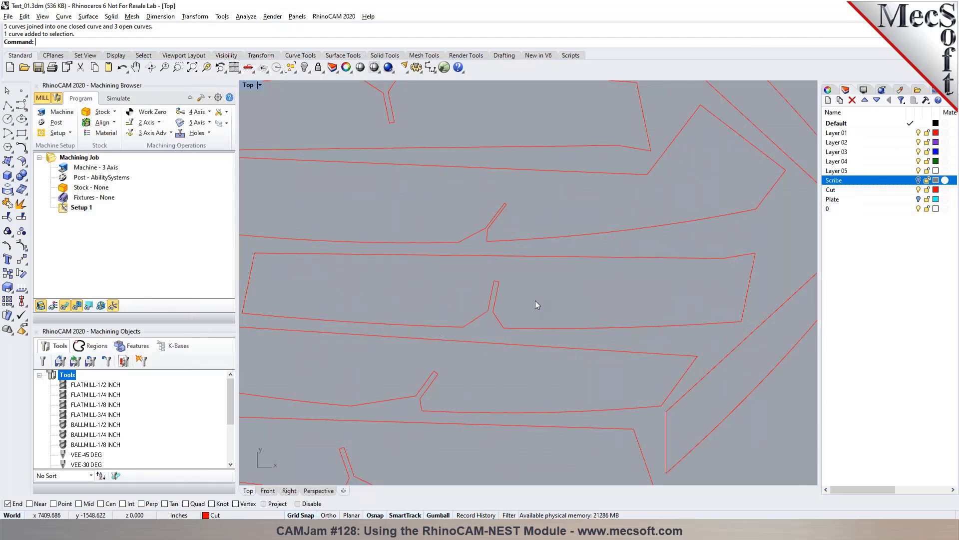
{"action": "left_click", "coordinate": [490, 304]}
{"action": "left_click", "coordinate": [443, 326]}
{"action": "key", "text": "Escape"}
{"action": "key", "text": "ctrl+z"}
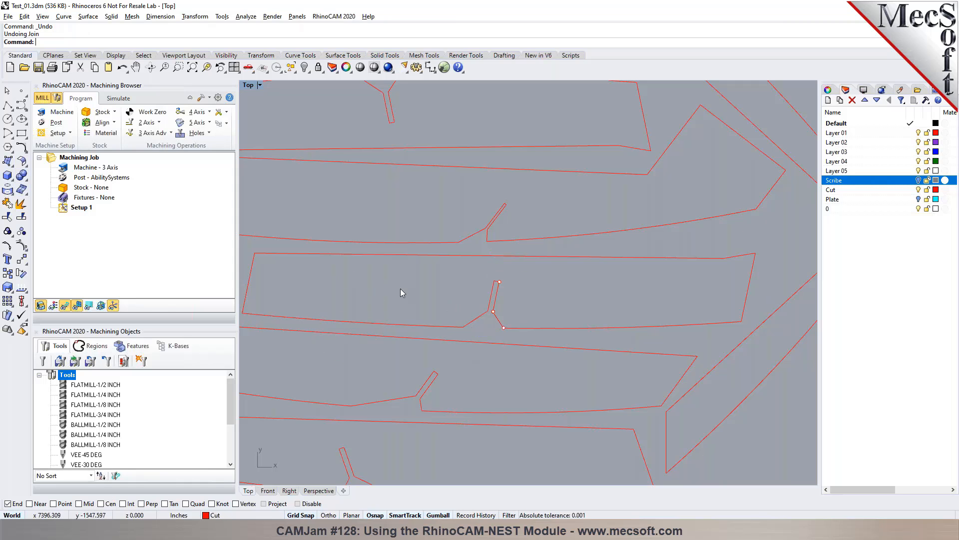
Step: Check the individual lower edge and notch segments of the notched strip
{"action": "left_click", "coordinate": [434, 325]}
{"action": "left_click", "coordinate": [467, 324]}
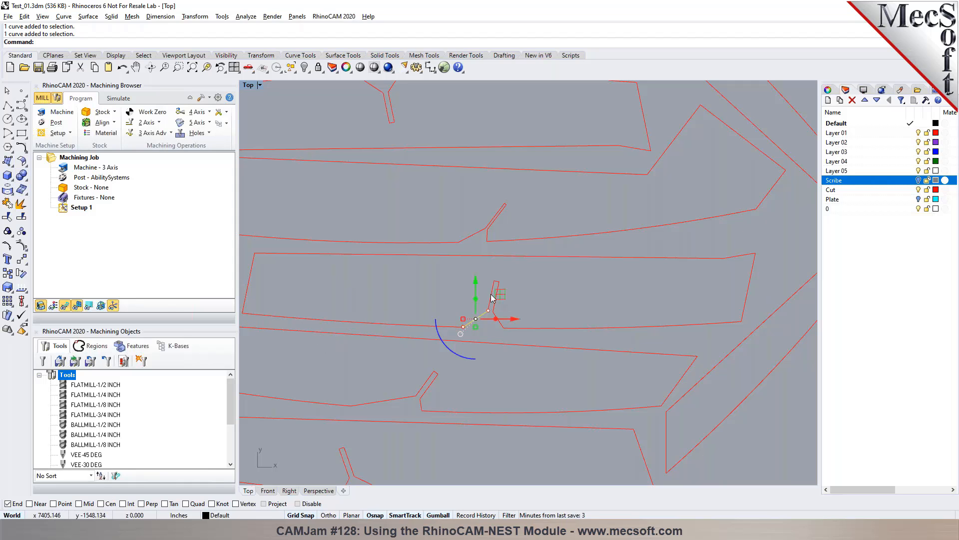
{"action": "key", "text": "Escape"}
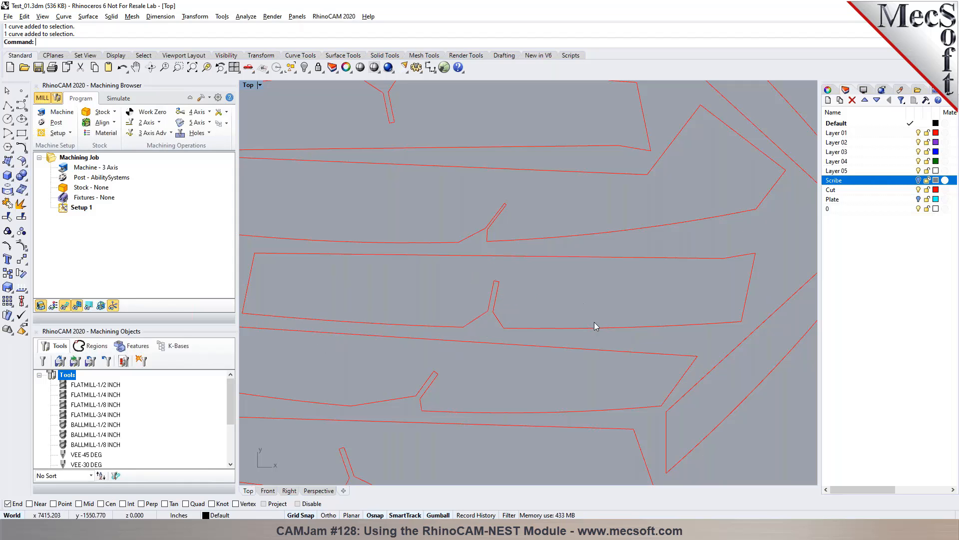
{"action": "left_click", "coordinate": [601, 328]}
{"action": "scroll", "coordinate": [510, 288], "scroll_direction": "down", "scroll_amount": 3}
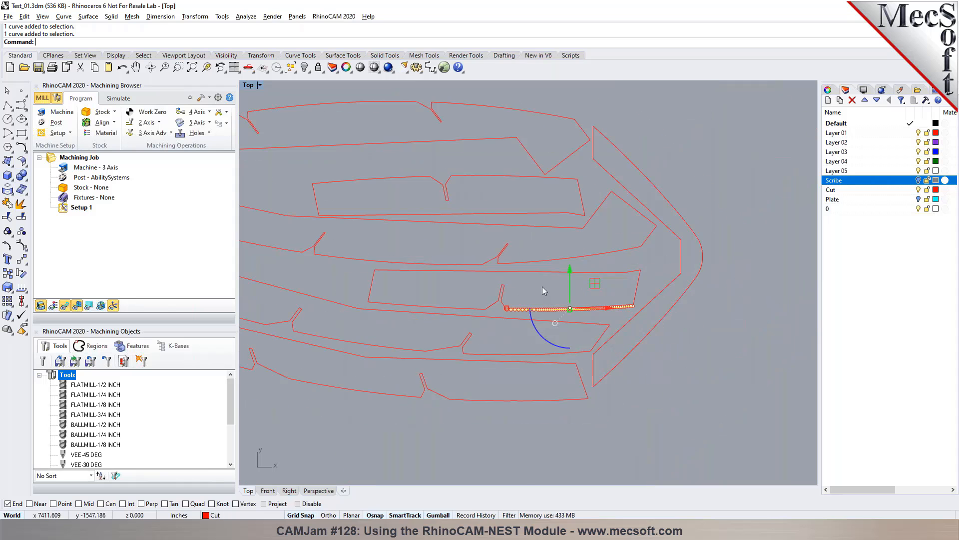
{"action": "scroll", "coordinate": [550, 290], "scroll_direction": "up", "scroll_amount": 2}
{"action": "key", "text": "Escape"}
Step: Try to explode the lower edge and notch curves of the notched strip
{"action": "scroll", "coordinate": [625, 315], "scroll_direction": "up", "scroll_amount": 2}
{"action": "left_click_drag", "start_coordinate": [633, 320], "coordinate": [388, 283]}
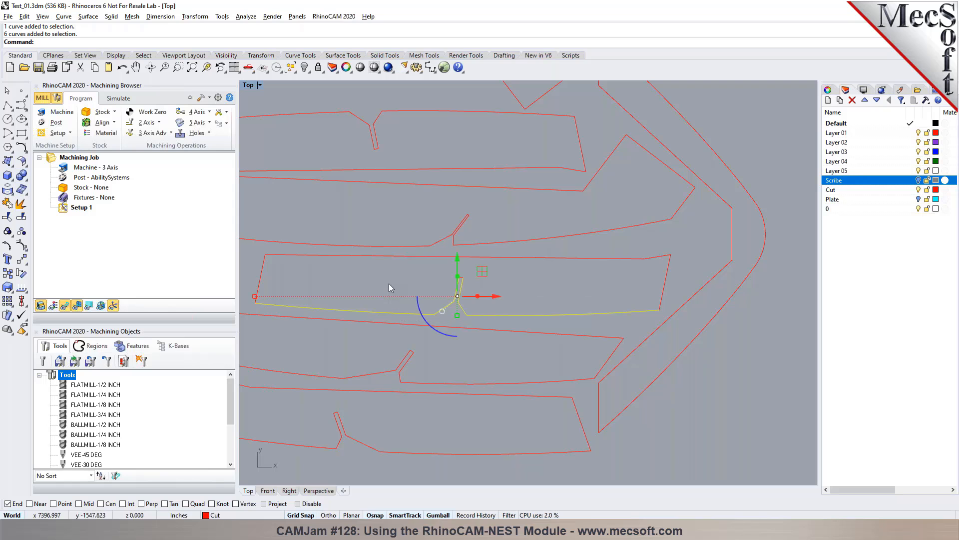
{"action": "left_click", "coordinate": [21, 216]}
{"action": "right_click", "coordinate": [335, 275]}
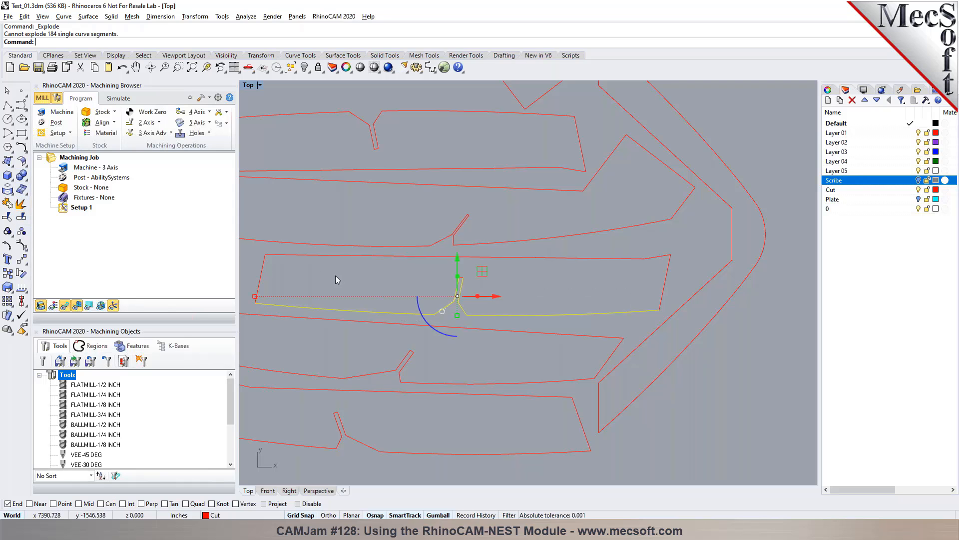
{"action": "left_click", "coordinate": [335, 275]}
Step: Explode the left edge curve of the notched strip and delete its overlapping duplicate segment
{"action": "scroll", "coordinate": [271, 297], "scroll_direction": "up", "scroll_amount": 2}
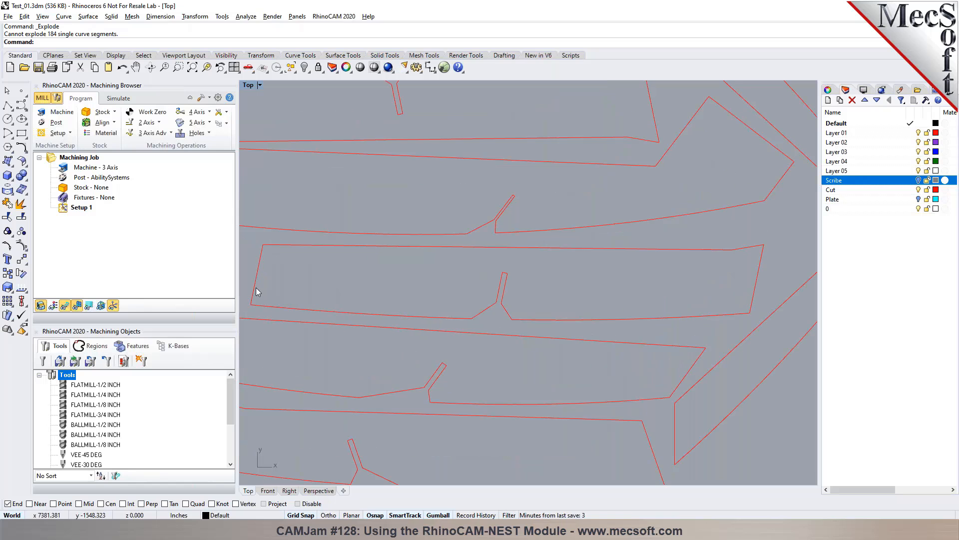
{"action": "left_click", "coordinate": [254, 288]}
{"action": "left_click", "coordinate": [21, 203]}
{"action": "left_click", "coordinate": [286, 270]}
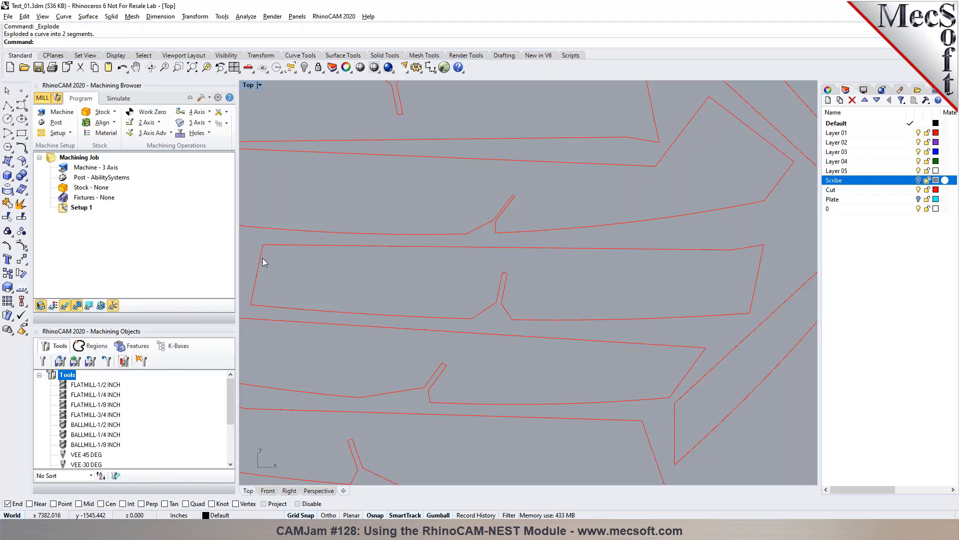
{"action": "left_click", "coordinate": [265, 262]}
{"action": "left_click", "coordinate": [304, 285]}
{"action": "key", "text": "Delete"}
{"action": "left_click_drag", "start_coordinate": [299, 281], "coordinate": [255, 248]}
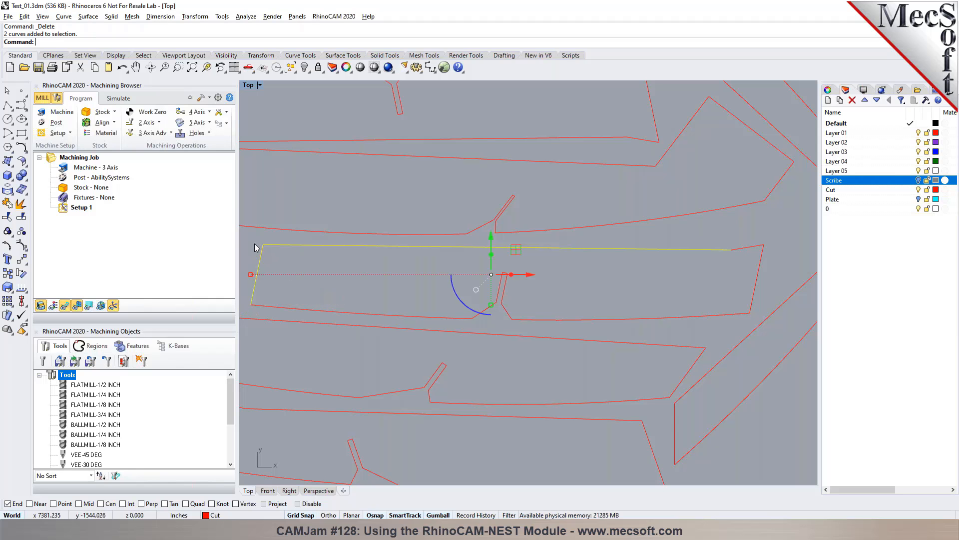
{"action": "key", "text": "Escape"}
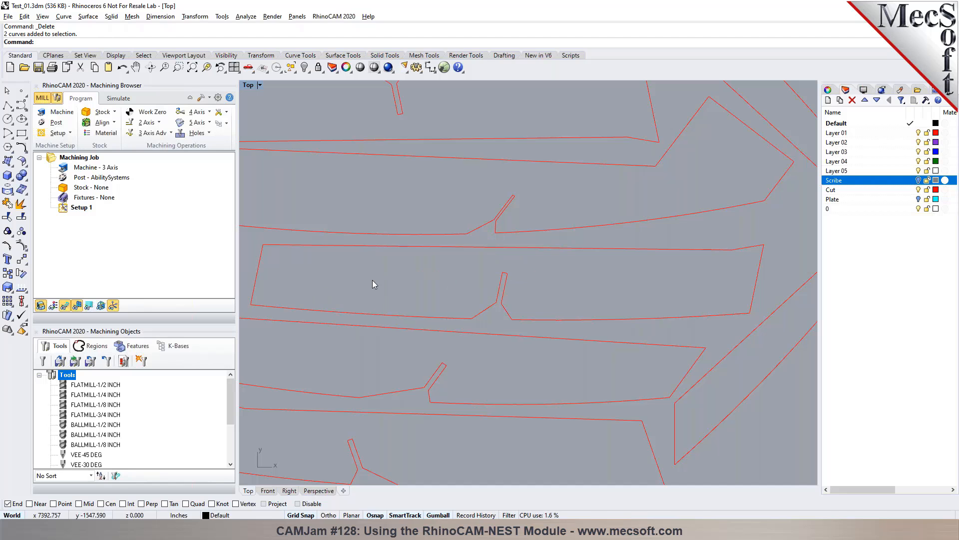
Step: Select all duplicate curves with SelDup and delete them
{"action": "type", "text": "Dup"}
{"action": "key", "text": "Return"}
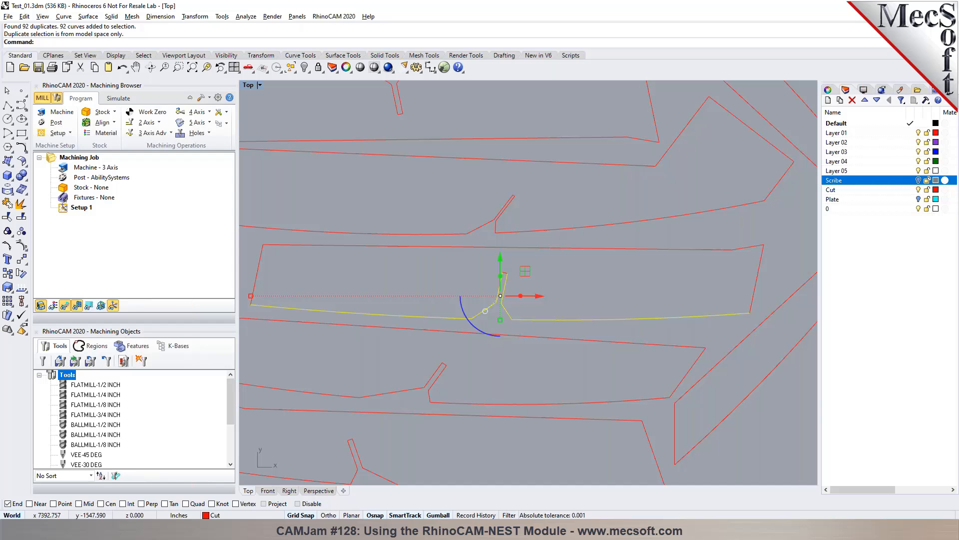
{"action": "key", "text": "Delete"}
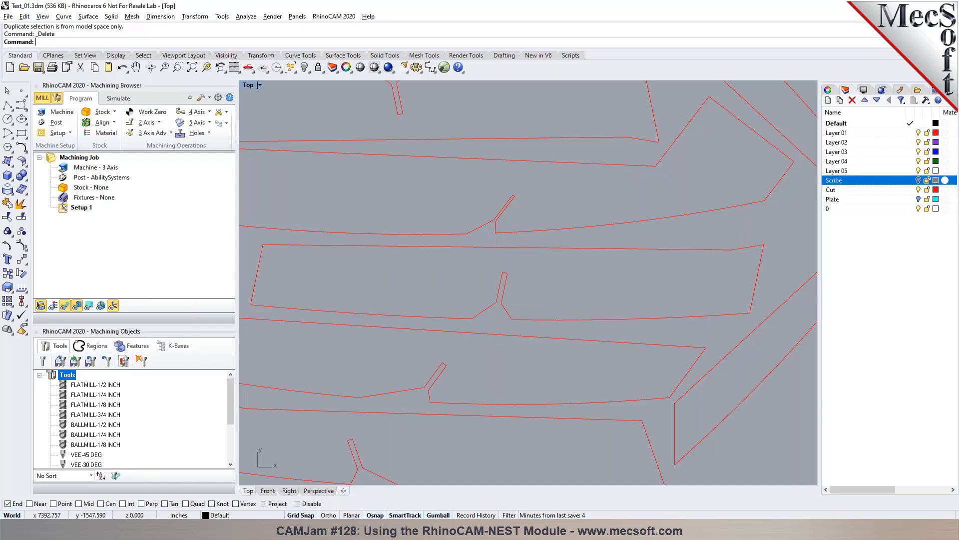
Step: Join all segments of the notched strip and inspect where the outline breaks at the notch end
{"action": "scroll", "coordinate": [413, 280], "scroll_direction": "down", "scroll_amount": 5}
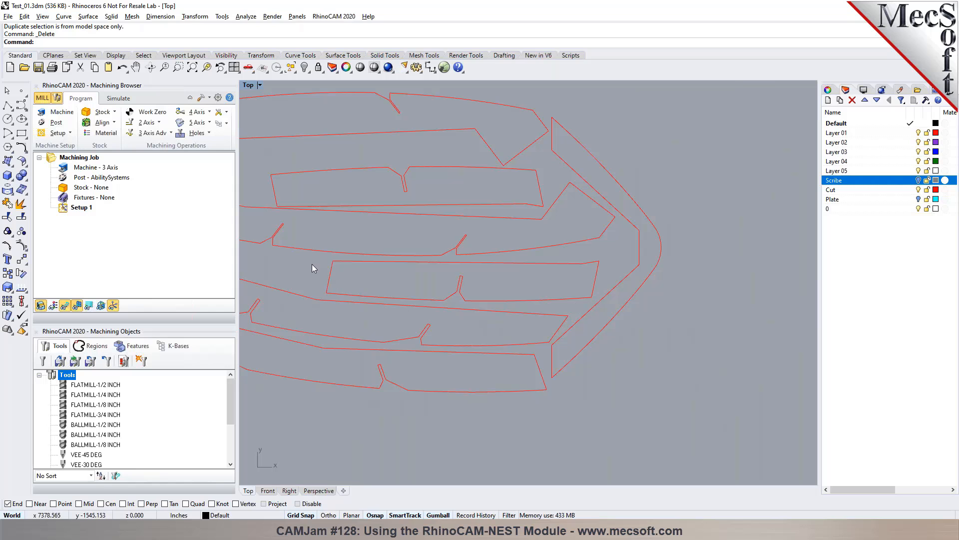
{"action": "left_click_drag", "start_coordinate": [311, 233], "coordinate": [606, 326]}
{"action": "key", "text": "ctrl+j"}
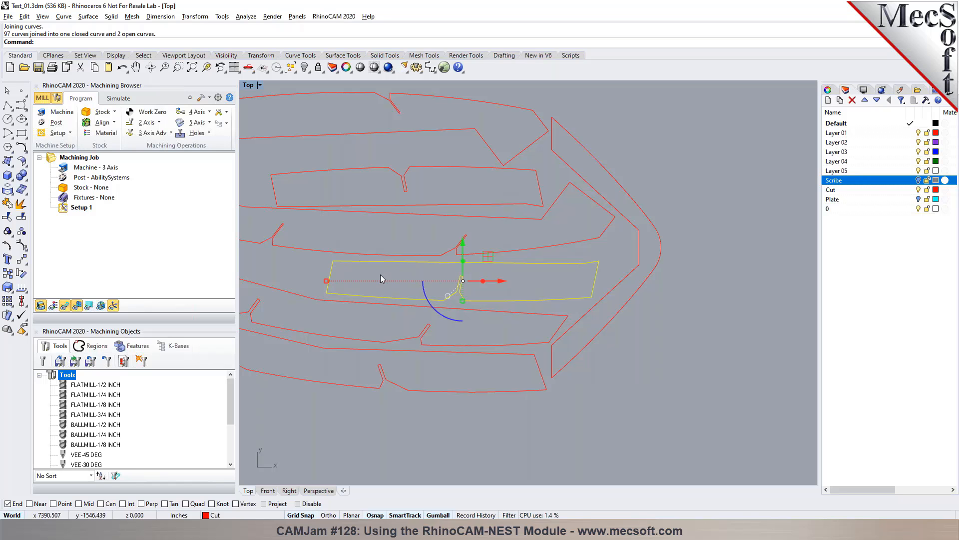
{"action": "left_click", "coordinate": [610, 280]}
{"action": "scroll", "coordinate": [541, 268], "scroll_direction": "up", "scroll_amount": 8}
{"action": "scroll", "coordinate": [605, 261], "scroll_direction": "up", "scroll_amount": 6}
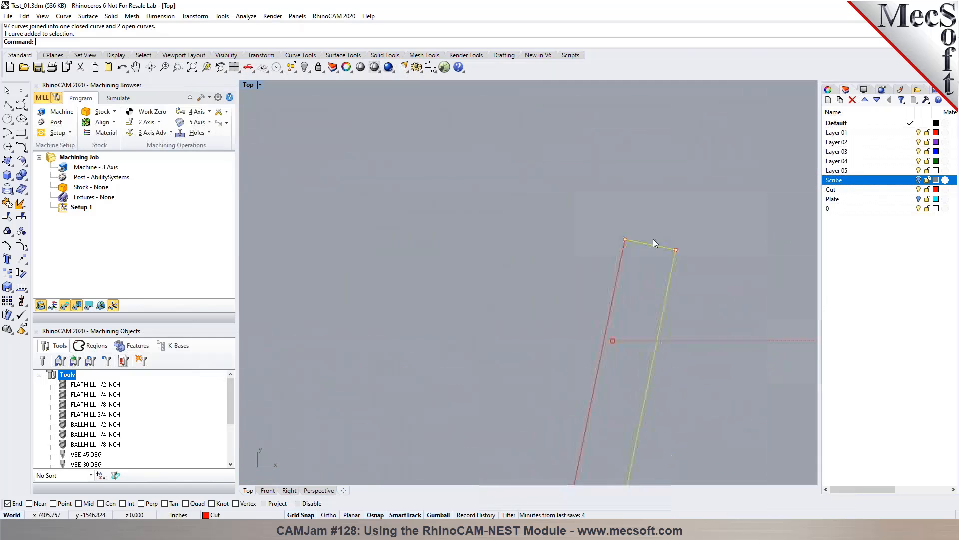
{"action": "scroll", "coordinate": [502, 226], "scroll_direction": "down", "scroll_amount": 6}
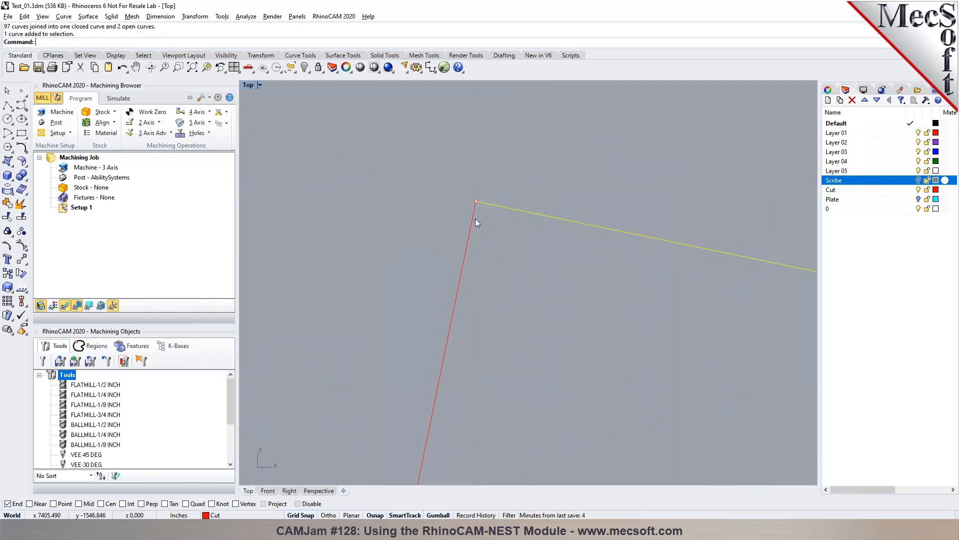
Step: Explode the strip curve that runs through the notch and delete the duplicate short segment at the notch end
{"action": "left_click", "coordinate": [451, 207]}
{"action": "left_click", "coordinate": [21, 203]}
{"action": "left_click", "coordinate": [432, 201]}
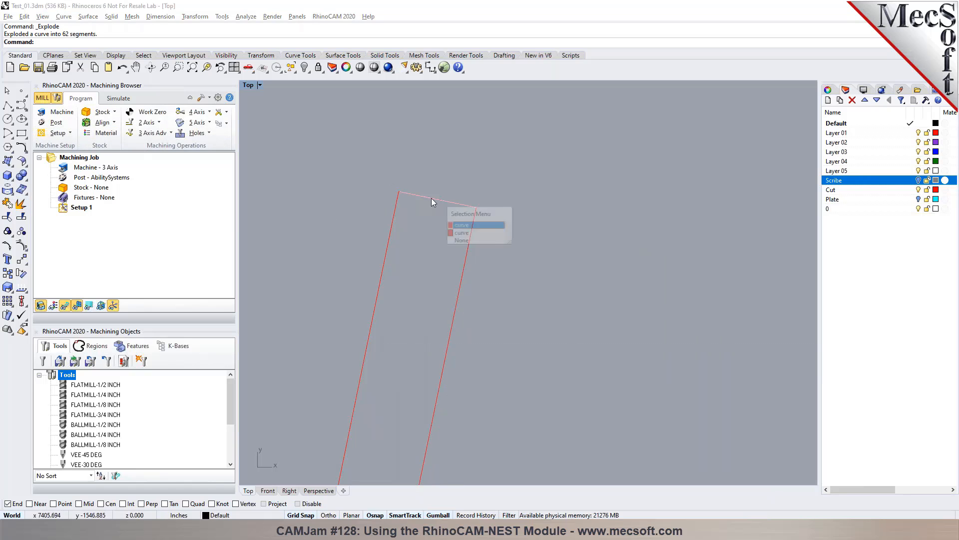
{"action": "left_click", "coordinate": [458, 226]}
{"action": "key", "text": "Delete"}
Step: Join the strip's side, lower edge and notch segments again and check the resulting curve
{"action": "scroll", "coordinate": [425, 187], "scroll_direction": "down", "scroll_amount": 6}
{"action": "left_click_drag", "start_coordinate": [281, 137], "coordinate": [577, 223]}
{"action": "key", "text": "ctrl+j"}
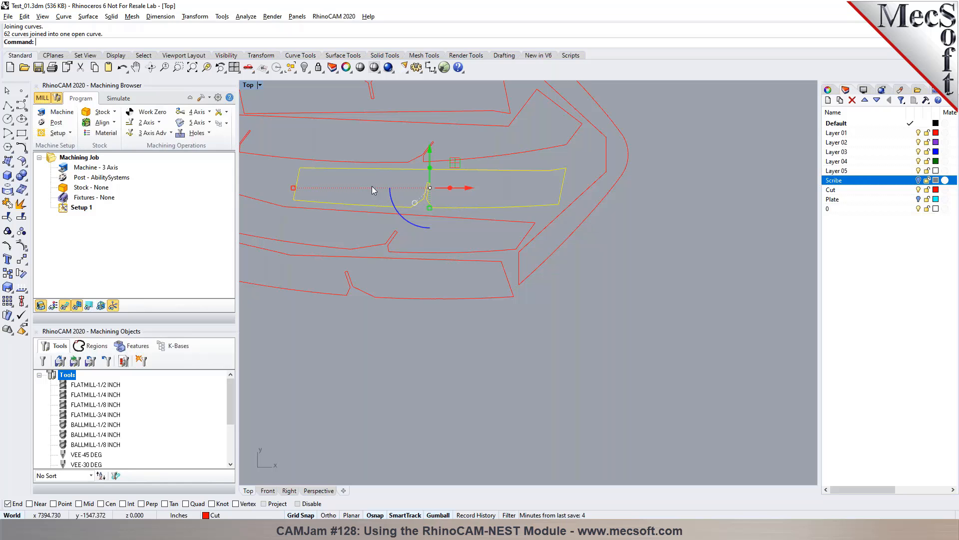
{"action": "left_click", "coordinate": [520, 190]}
{"action": "left_click", "coordinate": [487, 206]}
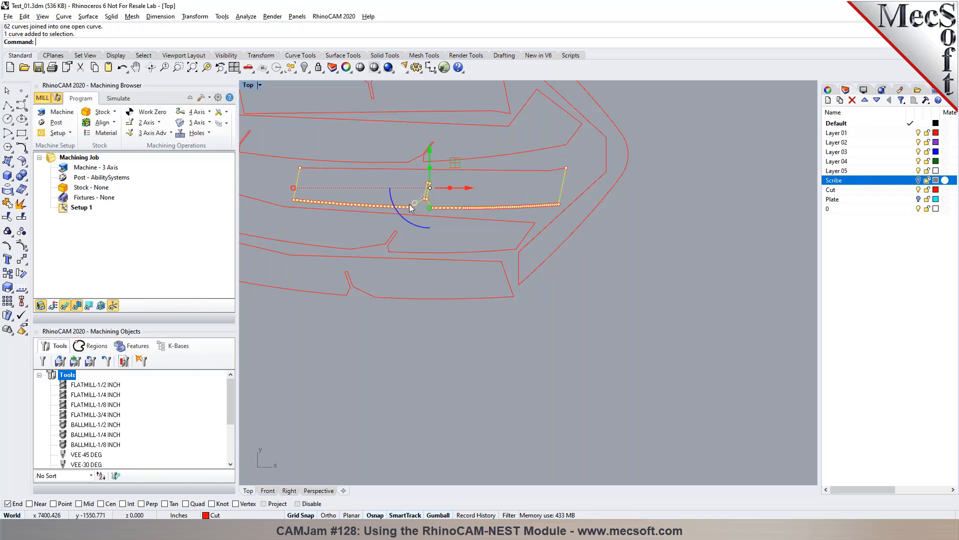
Step: Explode the strip's upper edge curve and delete the duplicates of its long segment and its short angled end segment
{"action": "left_click", "coordinate": [548, 172]}
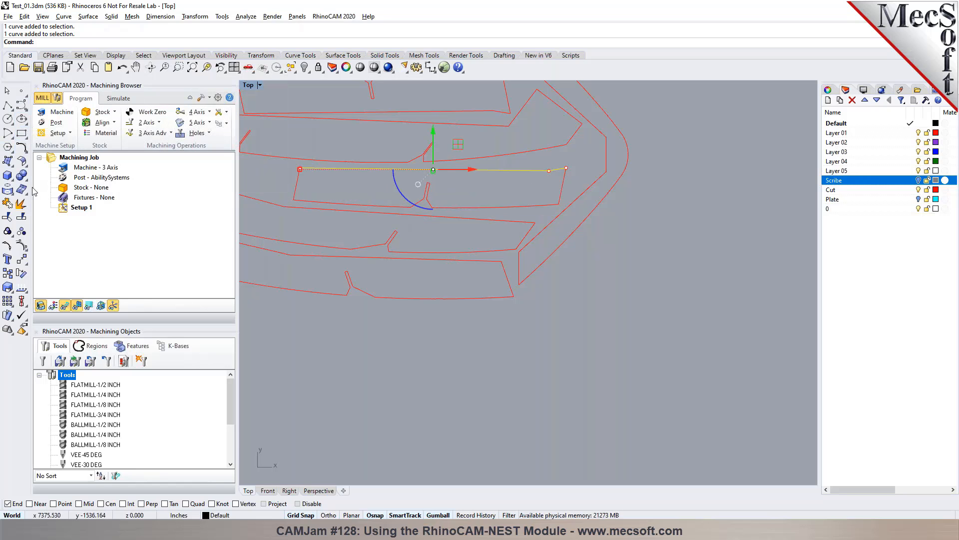
{"action": "left_click", "coordinate": [21, 203]}
{"action": "left_click", "coordinate": [504, 181]}
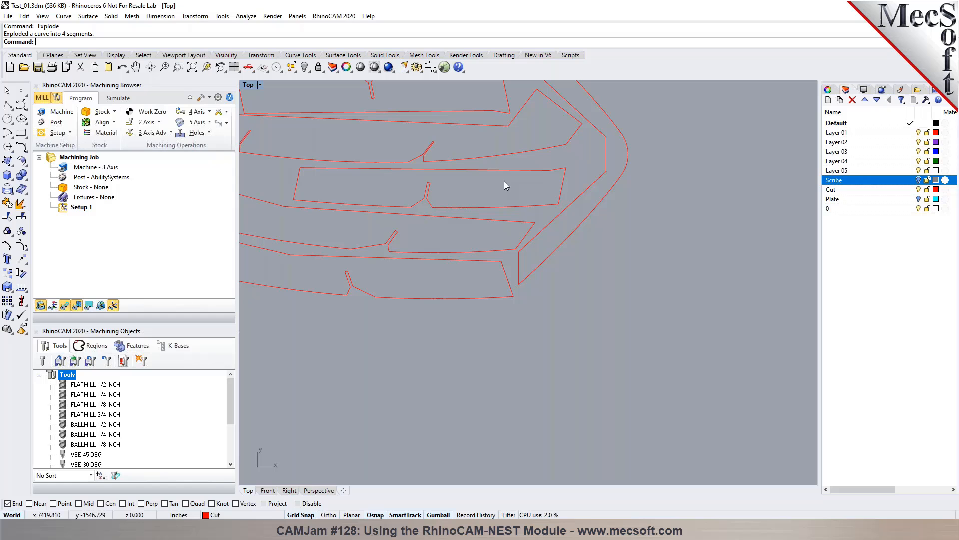
{"action": "left_click", "coordinate": [496, 172]}
{"action": "left_click", "coordinate": [525, 198]}
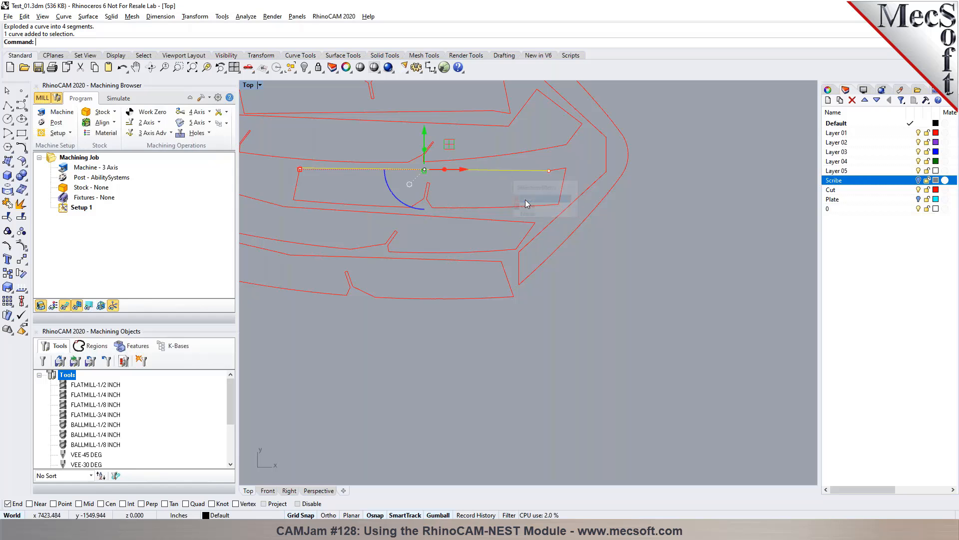
{"action": "key", "text": "Delete"}
{"action": "left_click", "coordinate": [558, 173]}
{"action": "left_click", "coordinate": [583, 198]}
{"action": "key", "text": "Delete"}
Step: Join the strip's remaining upper and lower curves and close the outline with CloseCrv
{"action": "left_click_drag", "start_coordinate": [576, 181], "coordinate": [482, 167]}
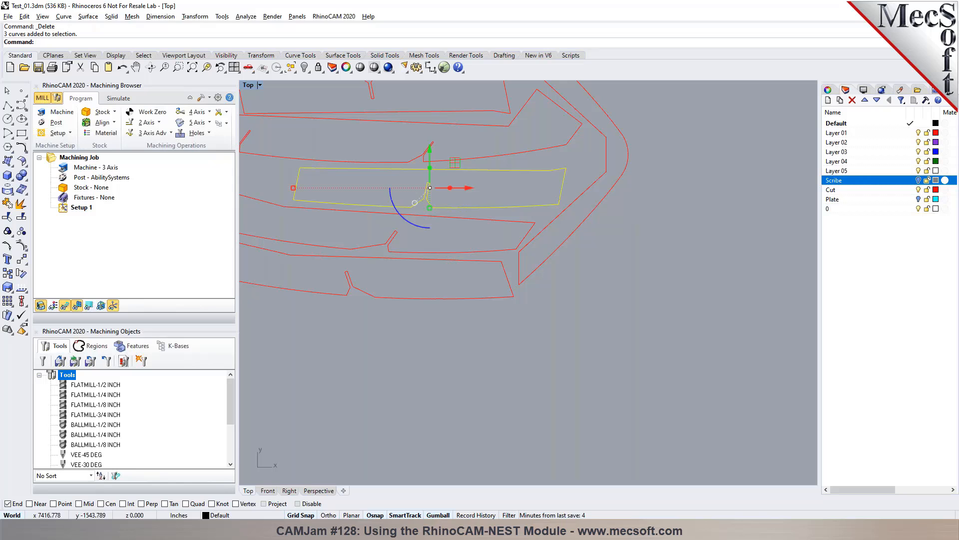
{"action": "key", "text": "ctrl+j"}
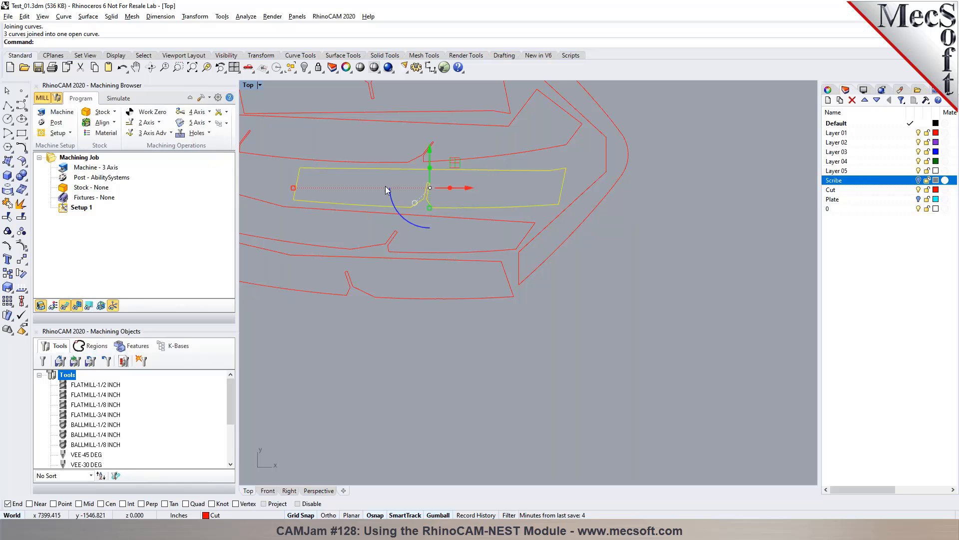
{"action": "left_click", "coordinate": [263, 167]}
{"action": "left_click", "coordinate": [314, 168]}
{"action": "type", "text": "CloseCrv"}
{"action": "key", "text": "Return"}
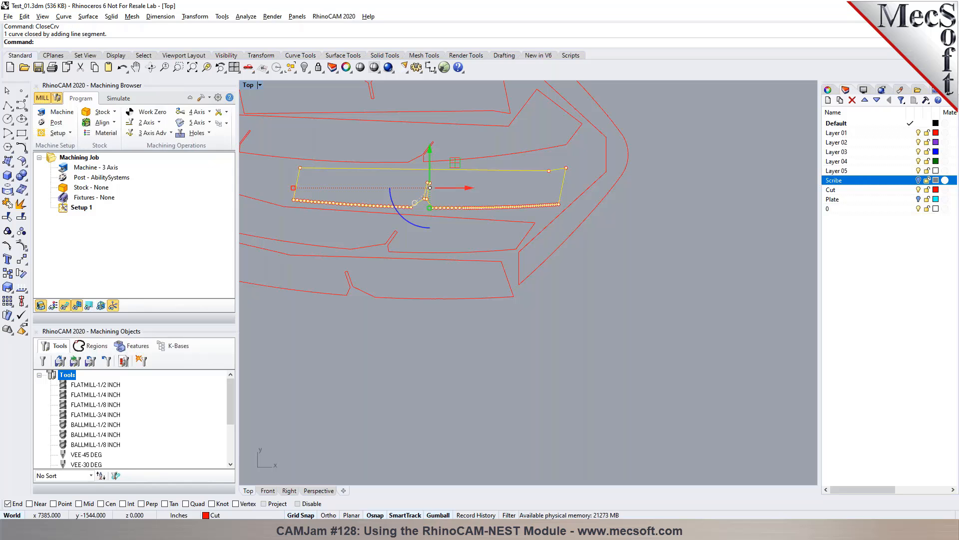
Step: Examine the left end and outline of the closed notched strip, then clear the selection
{"action": "left_click", "coordinate": [272, 178]}
{"action": "scroll", "coordinate": [286, 173], "scroll_direction": "up", "scroll_amount": 8}
{"action": "left_click", "coordinate": [317, 181]}
{"action": "scroll", "coordinate": [375, 185], "scroll_direction": "down", "scroll_amount": 10}
{"action": "scroll", "coordinate": [389, 185], "scroll_direction": "down", "scroll_amount": 6}
{"action": "left_click", "coordinate": [637, 233]}
{"action": "scroll", "coordinate": [429, 158], "scroll_direction": "up", "scroll_amount": 6}
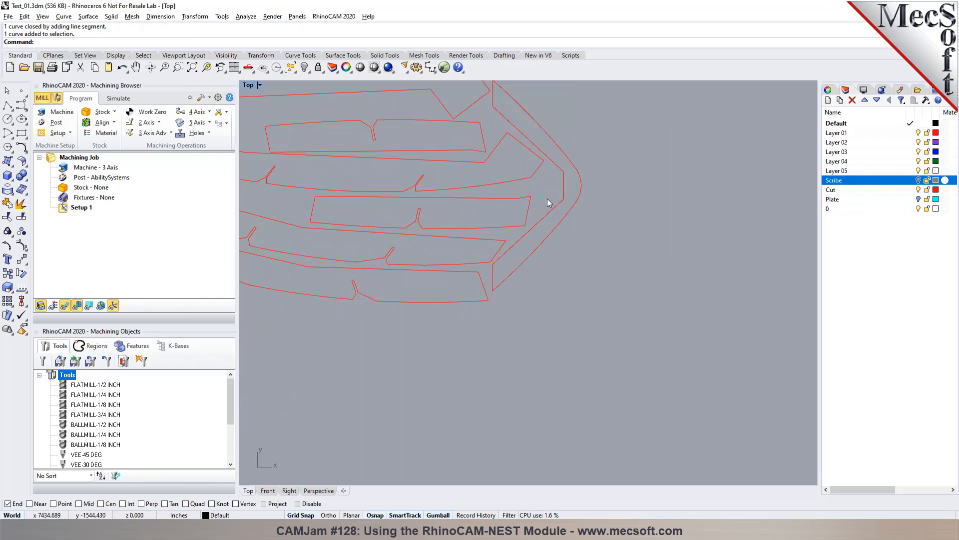
{"action": "left_click", "coordinate": [519, 203]}
Step: Select all open curves with SelOpenCrv and examine which part outlines still need closing
{"action": "scroll", "coordinate": [643, 239], "scroll_direction": "down", "scroll_amount": 8}
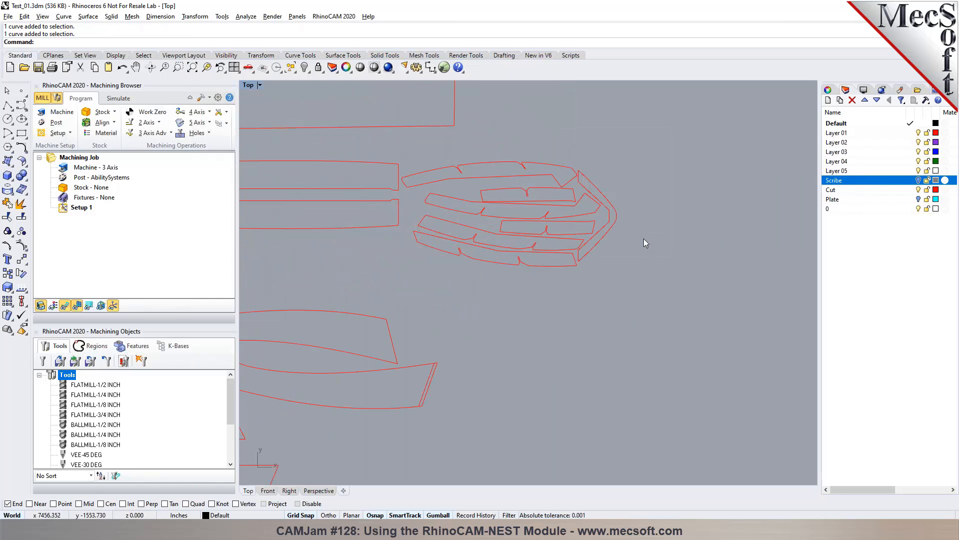
{"action": "type", "text": "elOpenCrv"}
{"action": "key", "text": "Return"}
{"action": "scroll", "coordinate": [546, 319], "scroll_direction": "up", "scroll_amount": 4}
{"action": "scroll", "coordinate": [502, 254], "scroll_direction": "down", "scroll_amount": 9}
{"action": "left_click", "coordinate": [581, 301]}
{"action": "scroll", "coordinate": [435, 302], "scroll_direction": "down", "scroll_amount": 5}
{"action": "left_click", "coordinate": [449, 301]}
Step: Join the top, bottom and side segments of the flat-bottomed panel with the curved upper sides
{"action": "scroll", "coordinate": [449, 303], "scroll_direction": "up", "scroll_amount": 8}
{"action": "scroll", "coordinate": [450, 307], "scroll_direction": "up", "scroll_amount": 5}
{"action": "left_click", "coordinate": [21, 204]}
{"action": "left_click", "coordinate": [399, 361]}
{"action": "left_click", "coordinate": [405, 317], "text": "shift"}
{"action": "left_click", "coordinate": [431, 283], "text": "shift"}
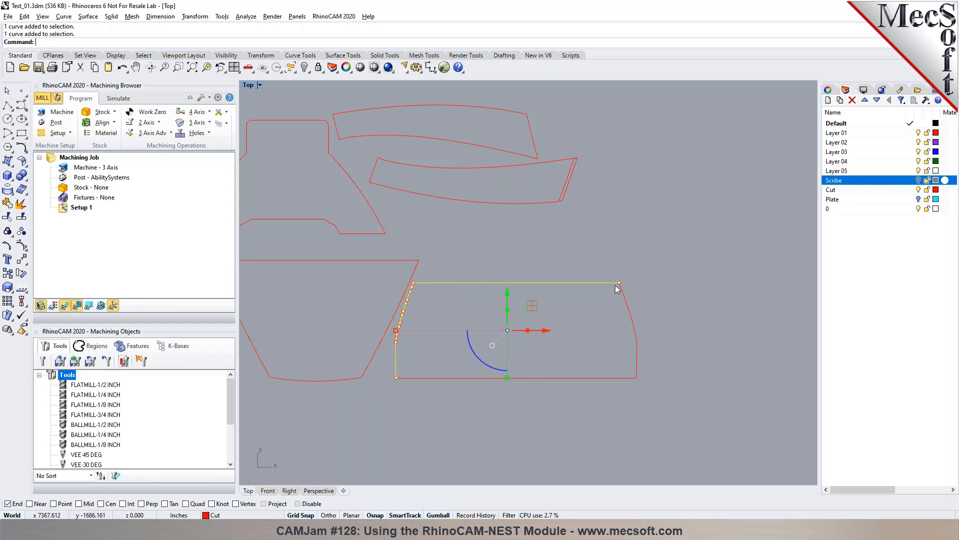
{"action": "left_click", "coordinate": [630, 311], "text": "shift"}
{"action": "left_click", "coordinate": [621, 380], "text": "shift"}
{"action": "key", "text": "ctrl+j"}
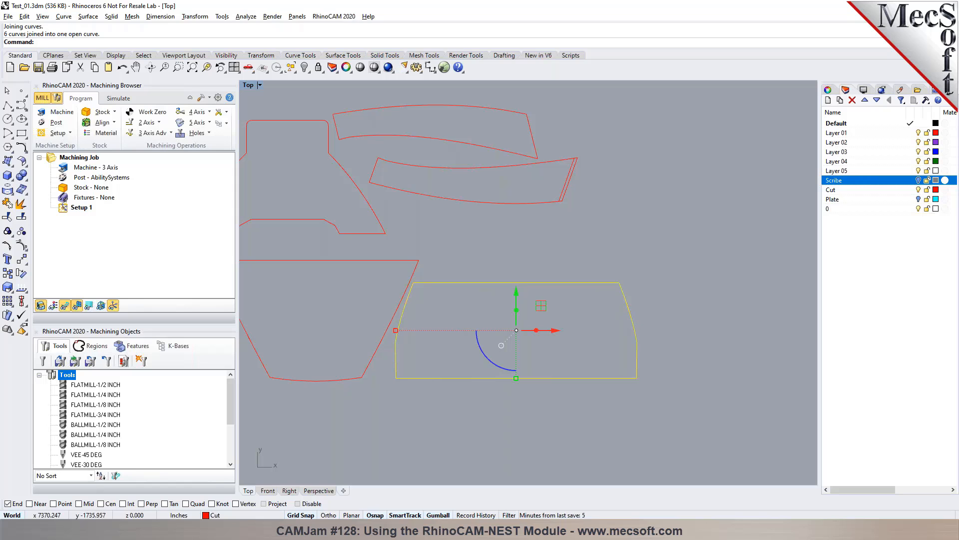
Step: Close the flat-bottomed panel's outline with CloseCrv and clear the selection
{"action": "key", "text": "Escape"}
{"action": "left_click", "coordinate": [505, 378]}
{"action": "type", "text": "CloseCrv"}
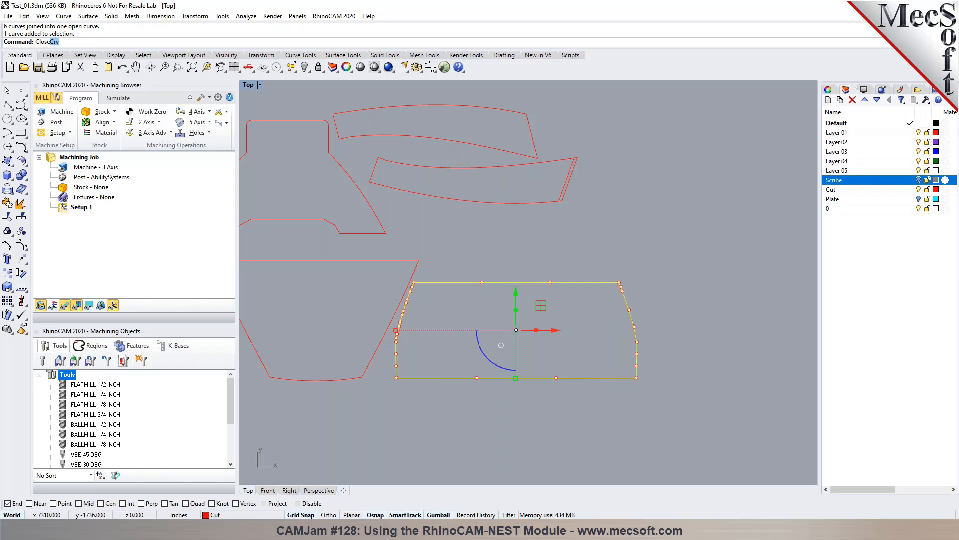
{"action": "key", "text": "Return"}
{"action": "key", "text": "Escape"}
Step: Delete the stray slanted line just inside the right end of the lower curved strip
{"action": "left_click", "coordinate": [568, 179]}
{"action": "key", "text": "Delete"}
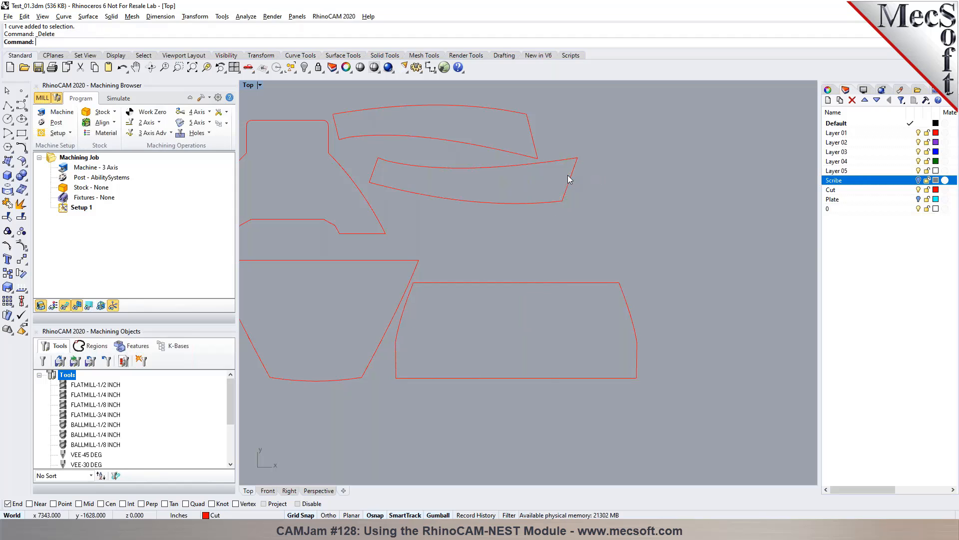
Step: Select all open curves with SelOpenCrv and examine the outline of the long part with three windows
{"action": "scroll", "coordinate": [578, 236], "scroll_direction": "down", "scroll_amount": 4}
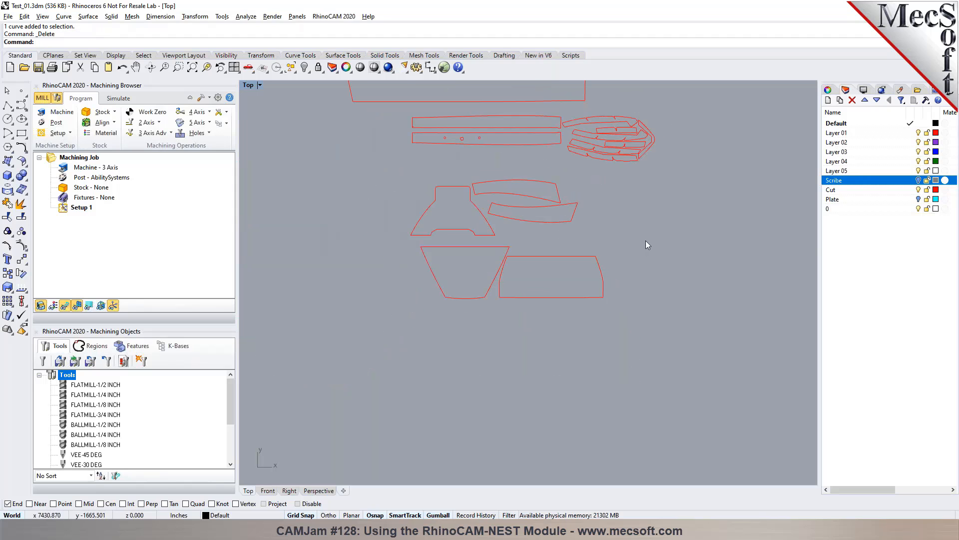
{"action": "type", "text": "elOpenCrv"}
{"action": "key", "text": "Return"}
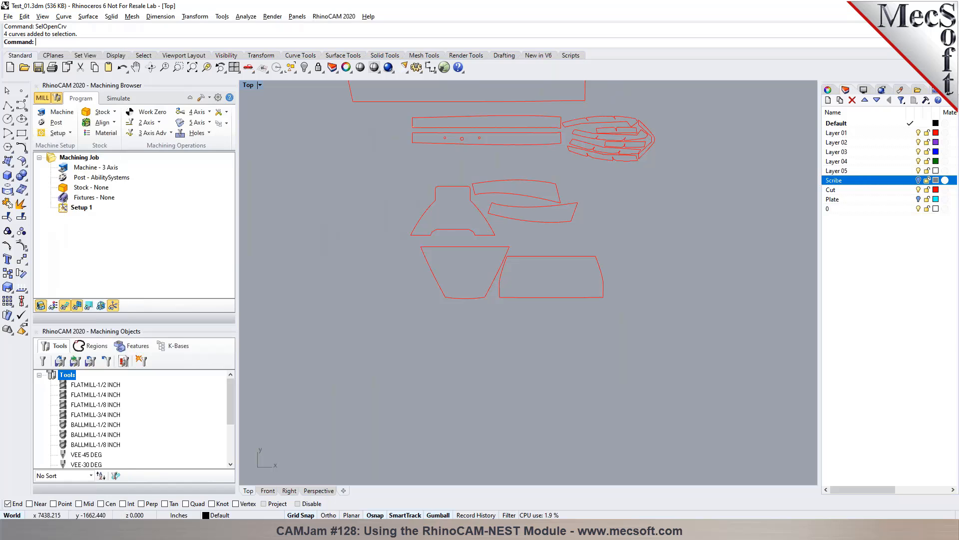
{"action": "scroll", "coordinate": [536, 308], "scroll_direction": "down", "scroll_amount": 8}
{"action": "scroll", "coordinate": [719, 153], "scroll_direction": "up", "scroll_amount": 12}
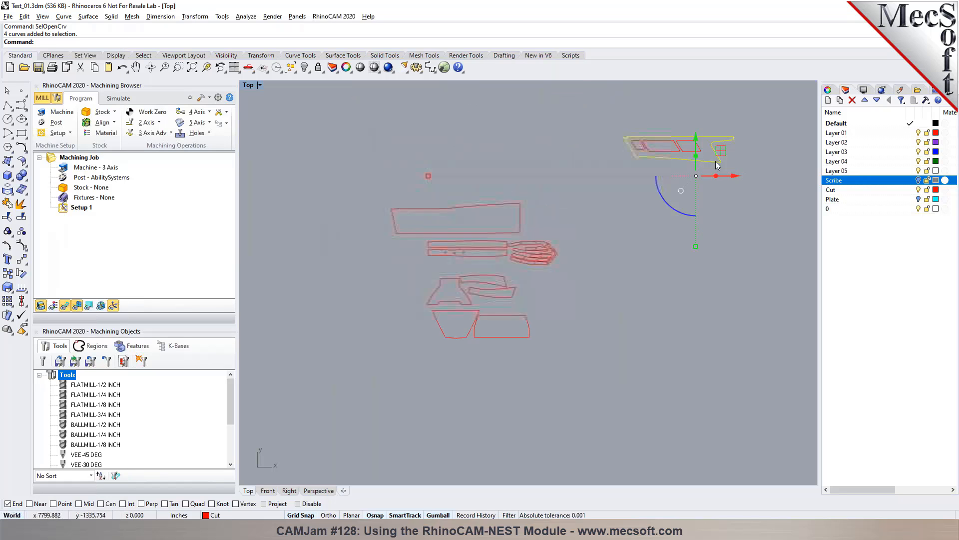
{"action": "scroll", "coordinate": [449, 259], "scroll_direction": "down", "scroll_amount": 4}
{"action": "scroll", "coordinate": [480, 215], "scroll_direction": "up", "scroll_amount": 5}
{"action": "scroll", "coordinate": [322, 263], "scroll_direction": "down", "scroll_amount": 4}
{"action": "scroll", "coordinate": [340, 250], "scroll_direction": "up", "scroll_amount": 1}
{"action": "key", "text": "Escape"}
Step: Explode the outer outline of the three-window part into segments and check for duplicate curves with SelDup
{"action": "left_click", "coordinate": [342, 251]}
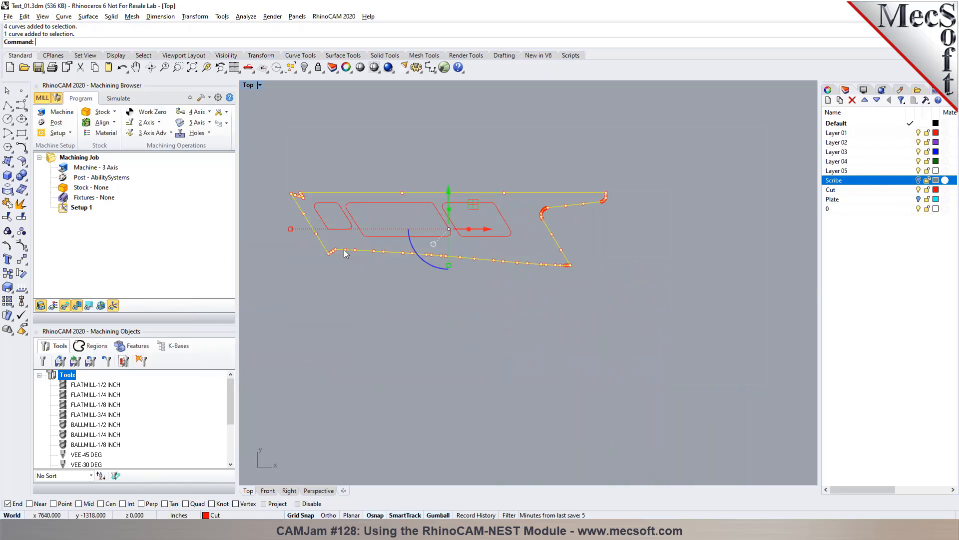
{"action": "left_click", "coordinate": [21, 203]}
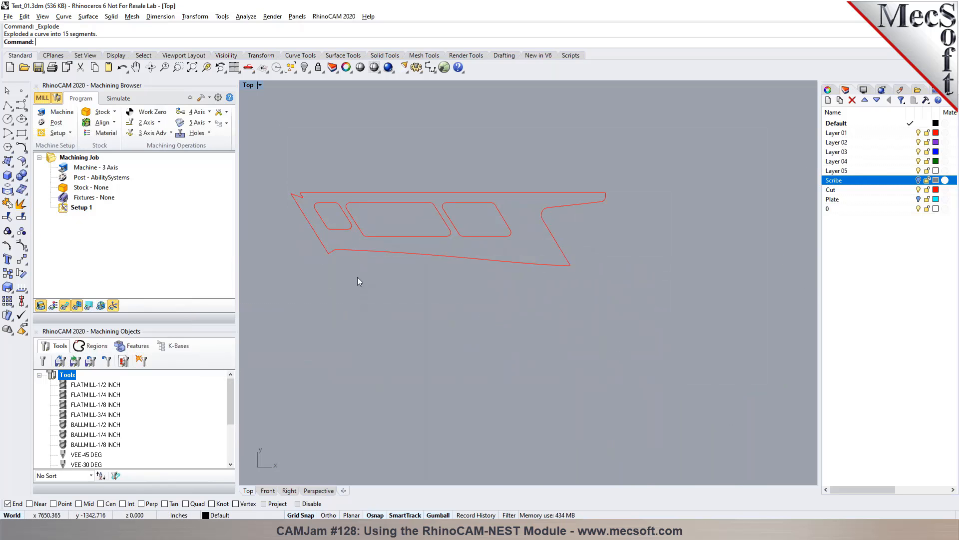
{"action": "type", "text": "SelDup"}
{"action": "key", "text": "Return"}
Step: Join the slanted left edge, long top edge, lower edge and right-side segments of the three-window part's outline
{"action": "left_click", "coordinate": [339, 252]}
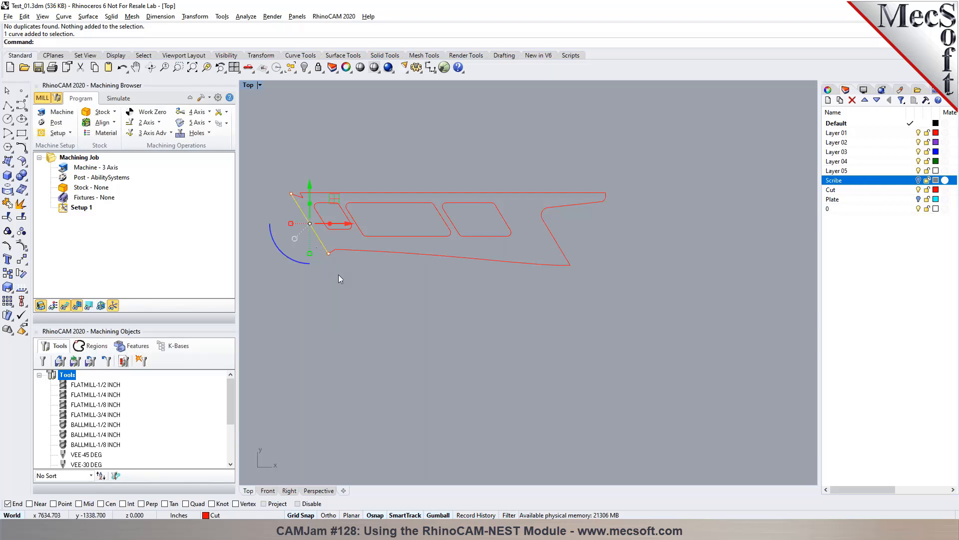
{"action": "scroll", "coordinate": [295, 199], "scroll_direction": "up", "scroll_amount": 3}
{"action": "left_click", "coordinate": [323, 201]}
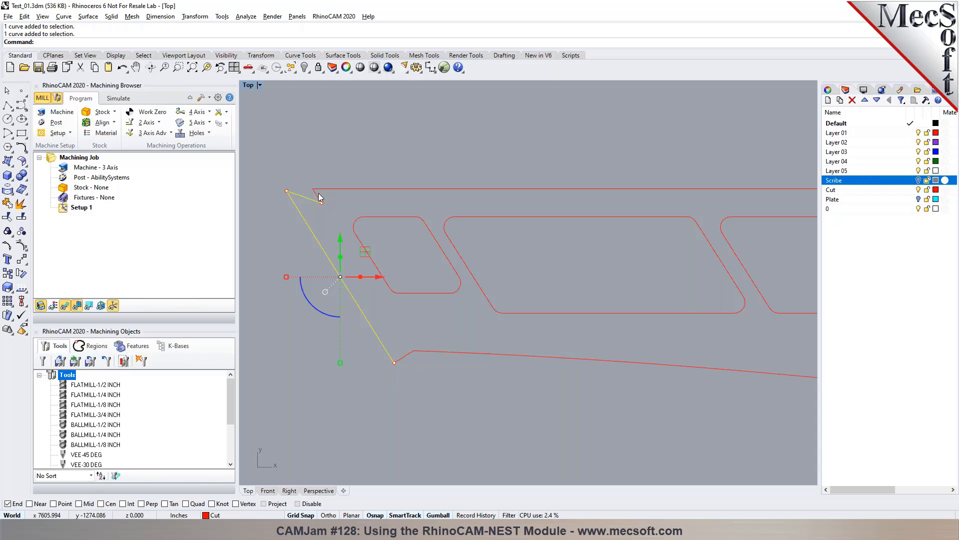
{"action": "left_click", "coordinate": [323, 189]}
{"action": "scroll", "coordinate": [322, 190], "scroll_direction": "down", "scroll_amount": 2}
{"action": "scroll", "coordinate": [665, 250], "scroll_direction": "up", "scroll_amount": 5}
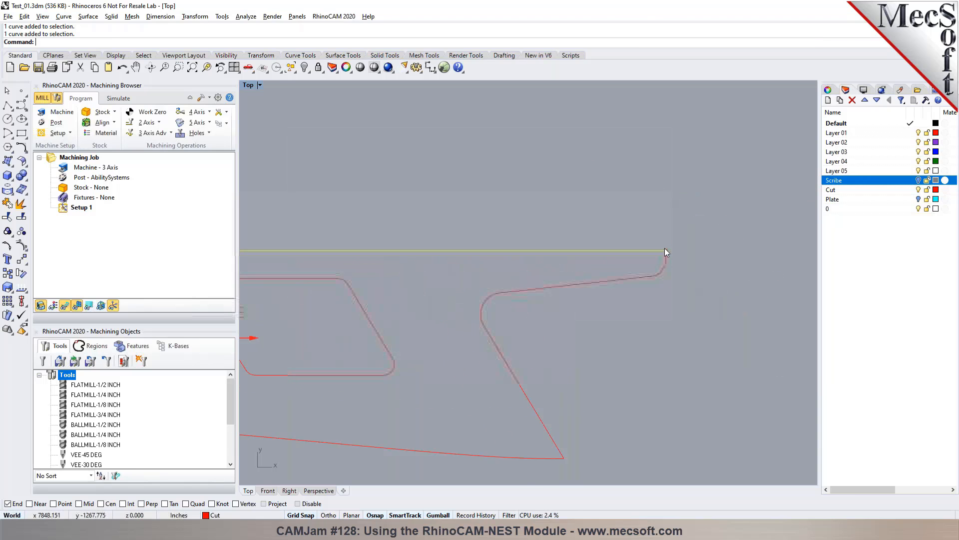
{"action": "scroll", "coordinate": [661, 271], "scroll_direction": "up", "scroll_amount": 4}
{"action": "scroll", "coordinate": [688, 248], "scroll_direction": "down", "scroll_amount": 8}
{"action": "scroll", "coordinate": [503, 250], "scroll_direction": "up", "scroll_amount": 4}
{"action": "left_click", "coordinate": [342, 283]}
{"action": "scroll", "coordinate": [341, 288], "scroll_direction": "down", "scroll_amount": 4}
{"action": "scroll", "coordinate": [503, 297], "scroll_direction": "up", "scroll_amount": 8}
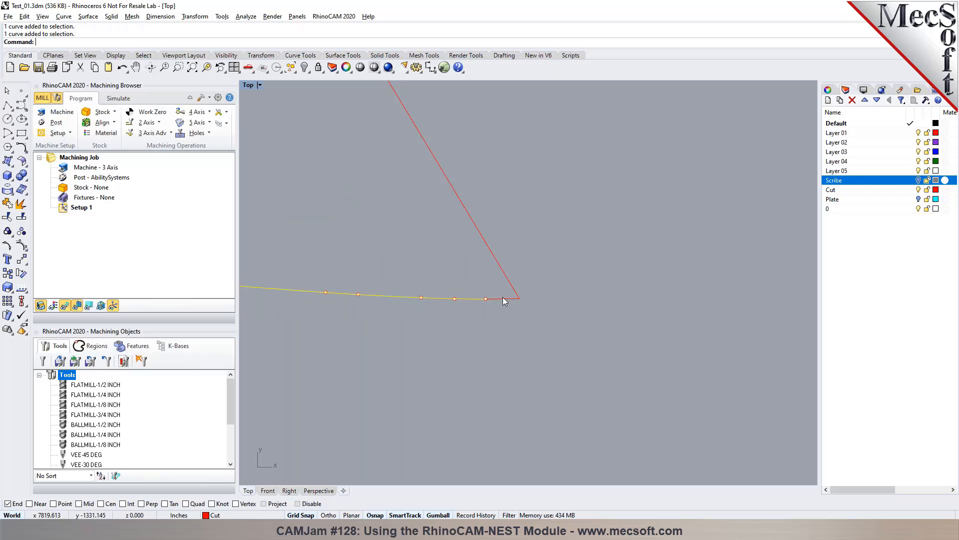
{"action": "left_click", "coordinate": [503, 298], "text": "shift"}
{"action": "left_click", "coordinate": [531, 330]}
{"action": "scroll", "coordinate": [567, 341], "scroll_direction": "down", "scroll_amount": 3}
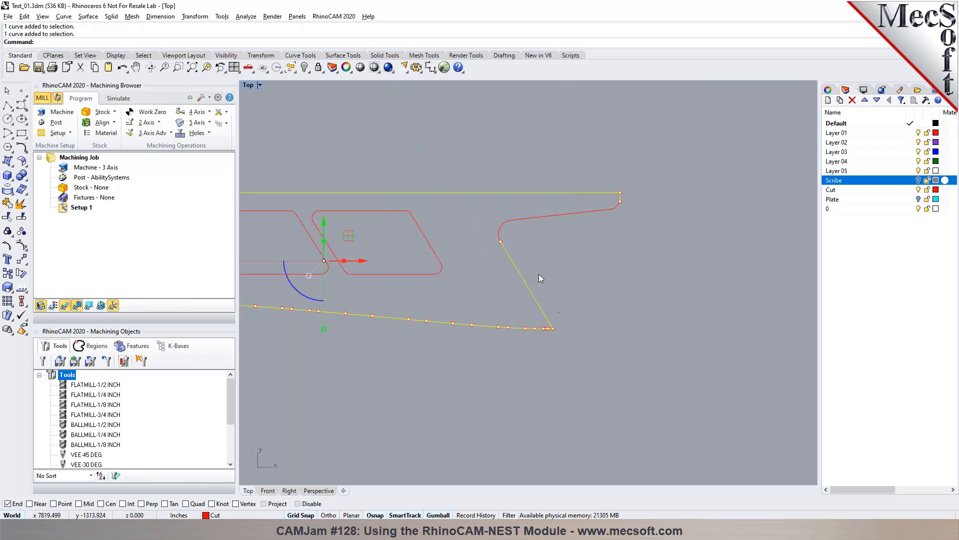
{"action": "left_click", "coordinate": [542, 218], "text": "shift"}
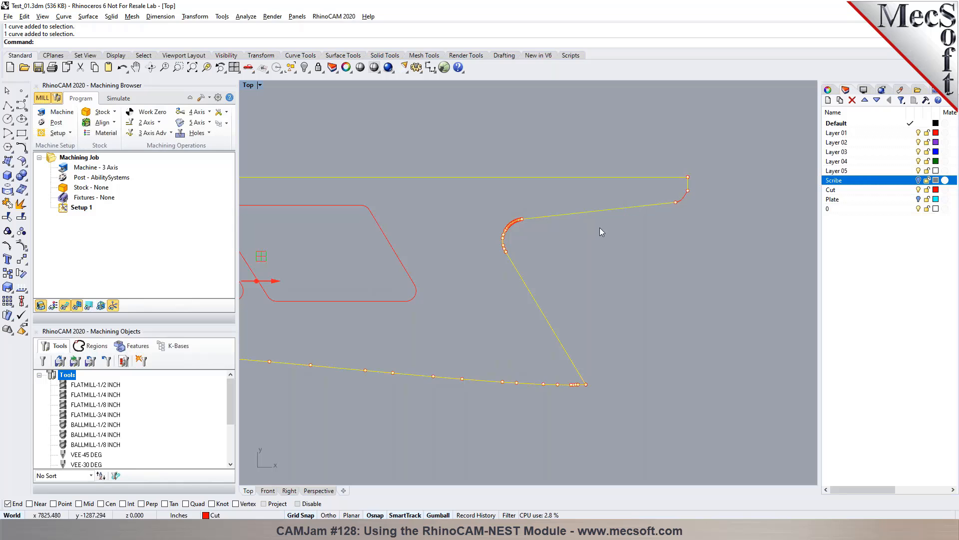
{"action": "key", "text": "ctrl+j"}
{"action": "key", "text": "Escape"}
Step: Join the short segments of the upper-left notch to the rest of the three-window part's outline
{"action": "left_click", "coordinate": [601, 211]}
{"action": "scroll", "coordinate": [620, 210], "scroll_direction": "down", "scroll_amount": 6}
{"action": "right_click_drag", "start_coordinate": [242, 197], "coordinate": [457, 199]}
{"action": "scroll", "coordinate": [425, 226], "scroll_direction": "up", "scroll_amount": 10}
{"action": "left_click", "coordinate": [376, 285]}
{"action": "scroll", "coordinate": [399, 341], "scroll_direction": "up", "scroll_amount": 5}
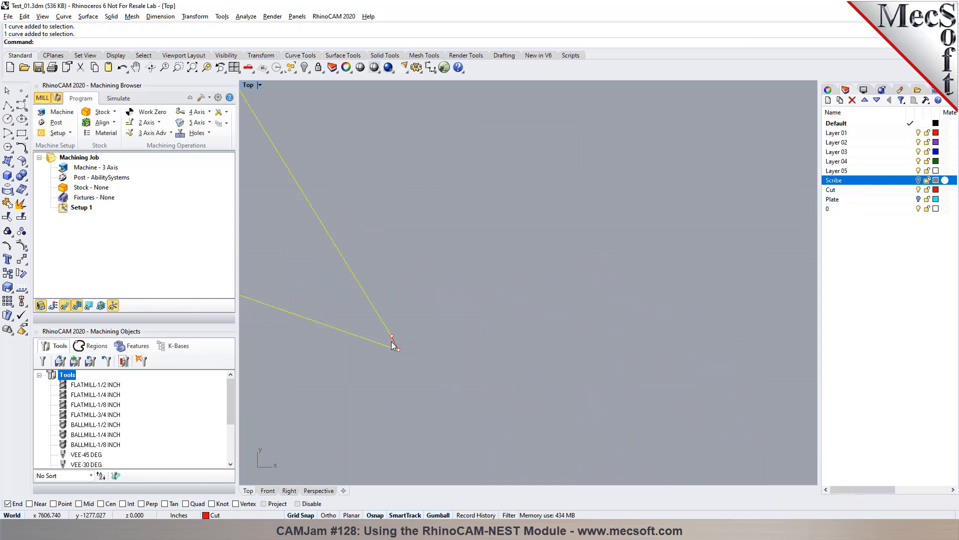
{"action": "key", "text": "ctrl+j"}
Step: Join the rounded corner curve at the upper-right tip to the three-window part's outline
{"action": "scroll", "coordinate": [340, 326], "scroll_direction": "down", "scroll_amount": 6}
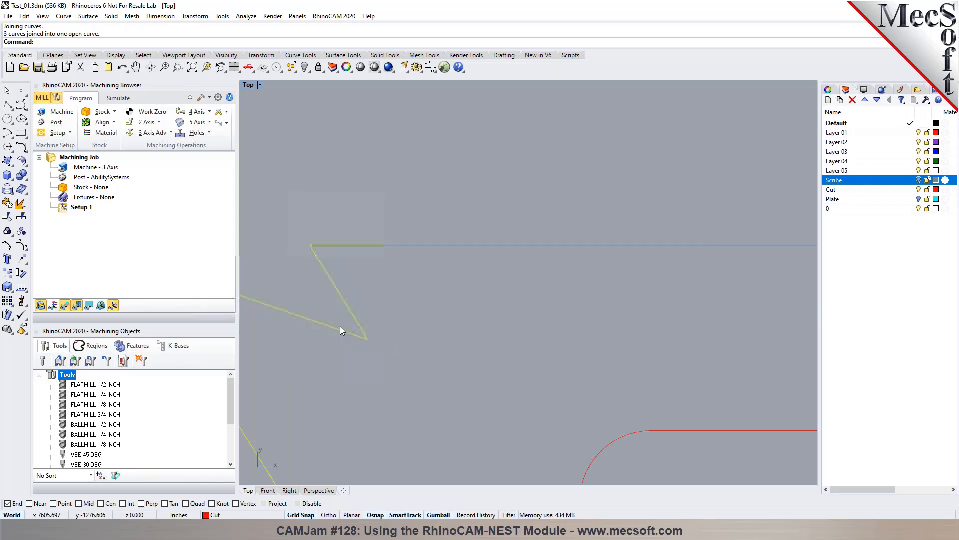
{"action": "scroll", "coordinate": [563, 253], "scroll_direction": "down", "scroll_amount": 4}
{"action": "scroll", "coordinate": [445, 293], "scroll_direction": "up", "scroll_amount": 10}
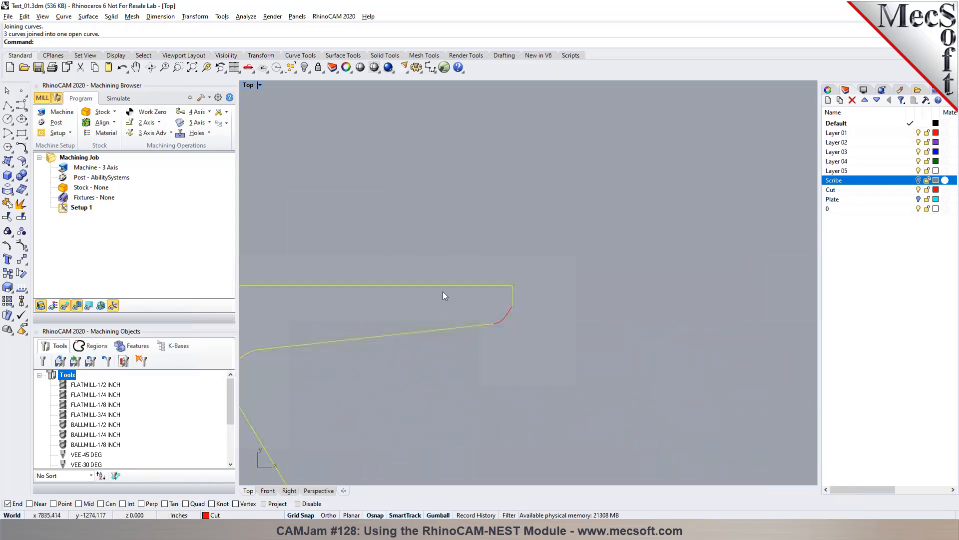
{"action": "left_click", "coordinate": [496, 306]}
{"action": "left_click", "coordinate": [453, 379]}
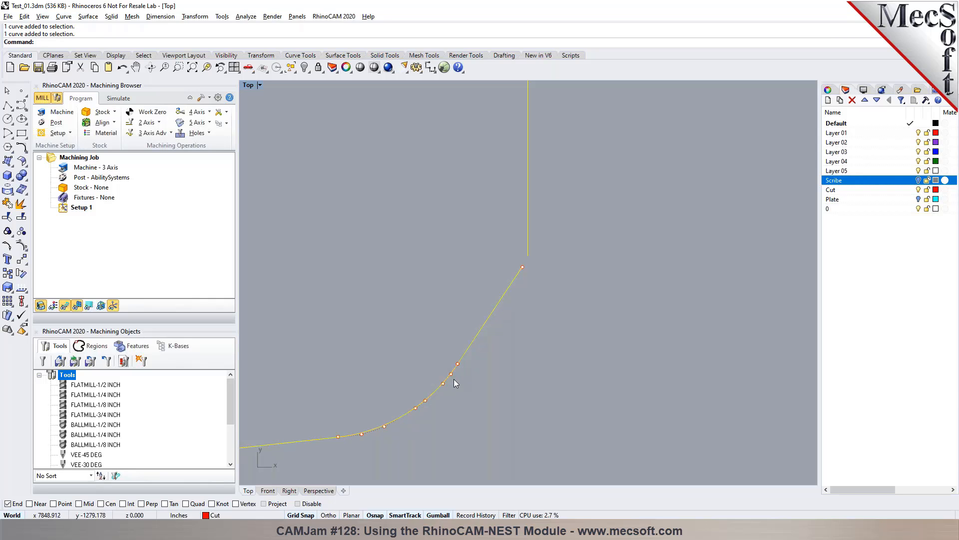
{"action": "key", "text": "ctrl+j"}
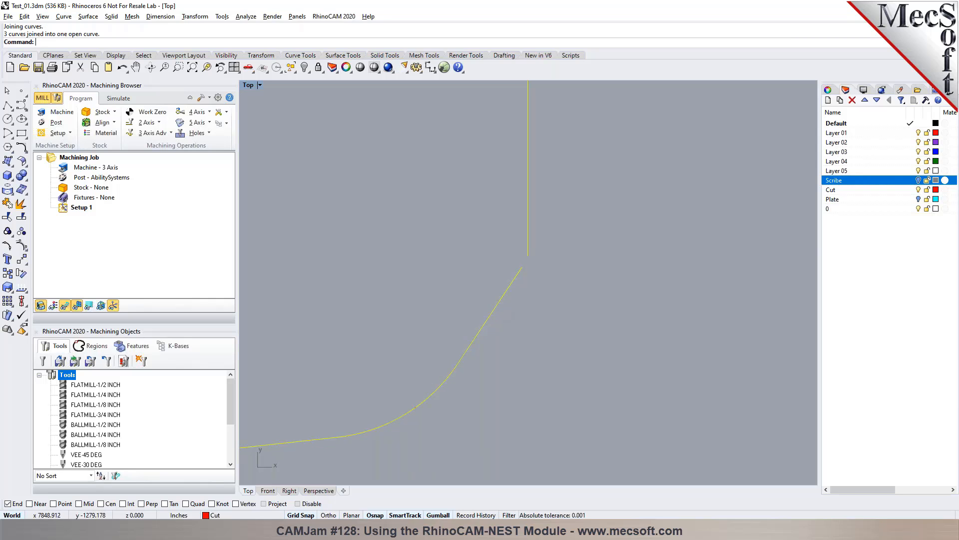
Step: Bridge the small gap at the upper-right tip with a polyline and join it into the three-window part's outline
{"action": "left_click", "coordinate": [523, 382]}
{"action": "scroll", "coordinate": [565, 271], "scroll_direction": "down", "scroll_amount": 4}
{"action": "scroll", "coordinate": [544, 257], "scroll_direction": "up", "scroll_amount": 8}
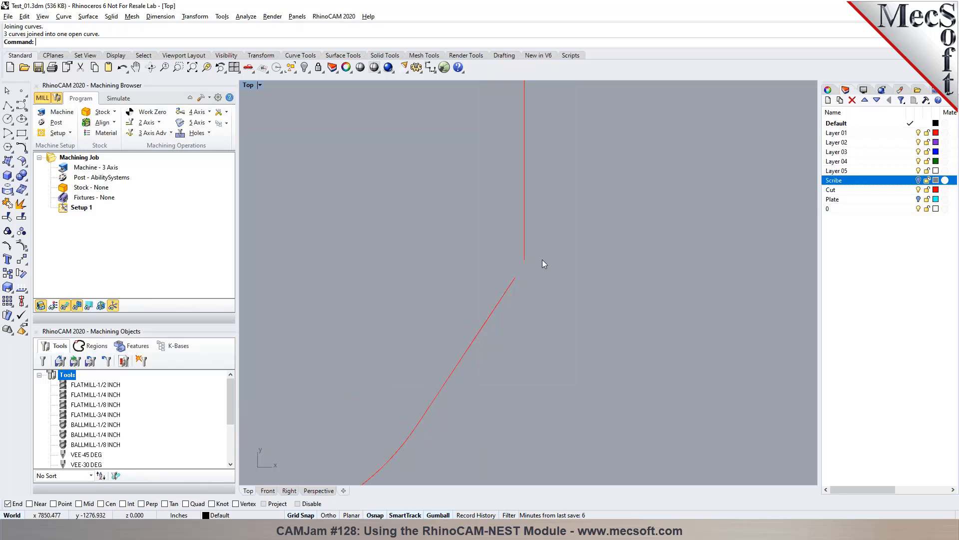
{"action": "left_click", "coordinate": [7, 105]}
{"action": "left_click", "coordinate": [513, 276]}
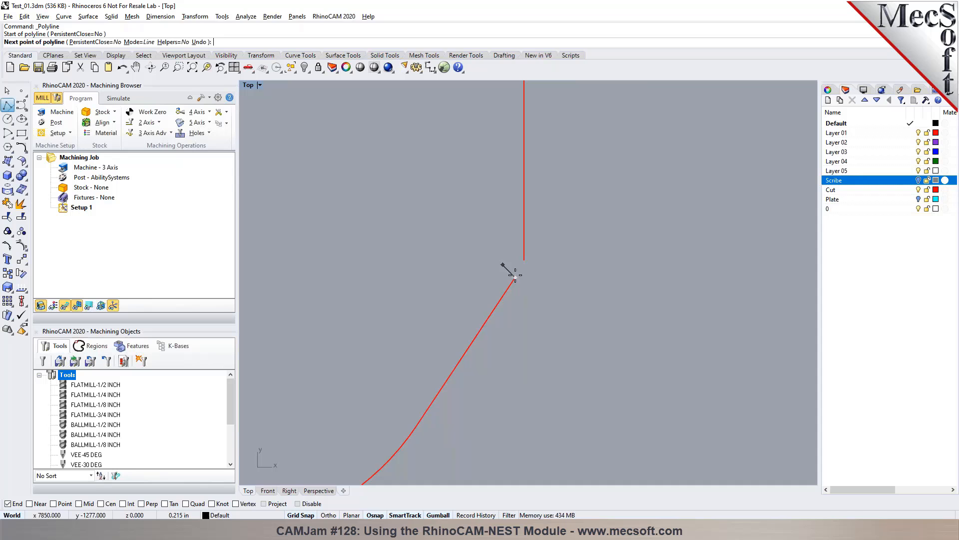
{"action": "left_click", "coordinate": [523, 261]}
{"action": "key", "text": "Return"}
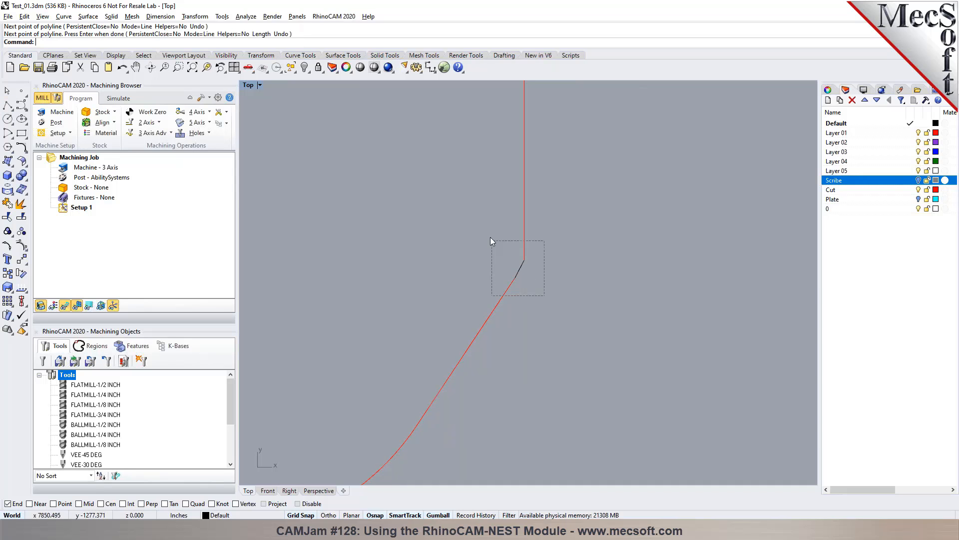
{"action": "left_click_drag", "start_coordinate": [490, 236], "coordinate": [490, 238]}
{"action": "key", "text": "ctrl+j"}
{"action": "key", "text": "Escape"}
Step: Select the remaining open curves with SelOpenCrv, locate them in the upper-right part group, and clear the selection
{"action": "scroll", "coordinate": [565, 226], "scroll_direction": "down", "scroll_amount": 10}
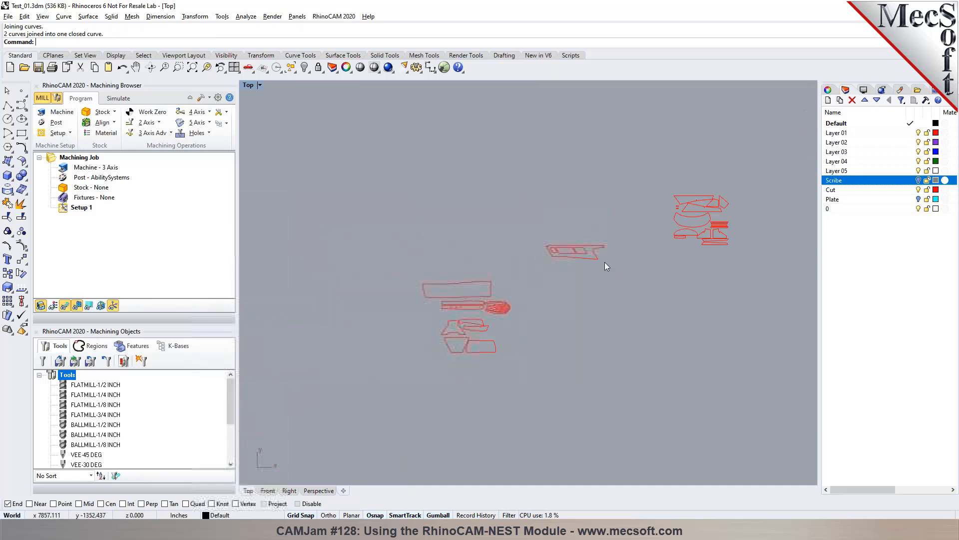
{"action": "type", "text": "SelOpenCrv"}
{"action": "key", "text": "Return"}
{"action": "scroll", "coordinate": [731, 218], "scroll_direction": "up", "scroll_amount": 8}
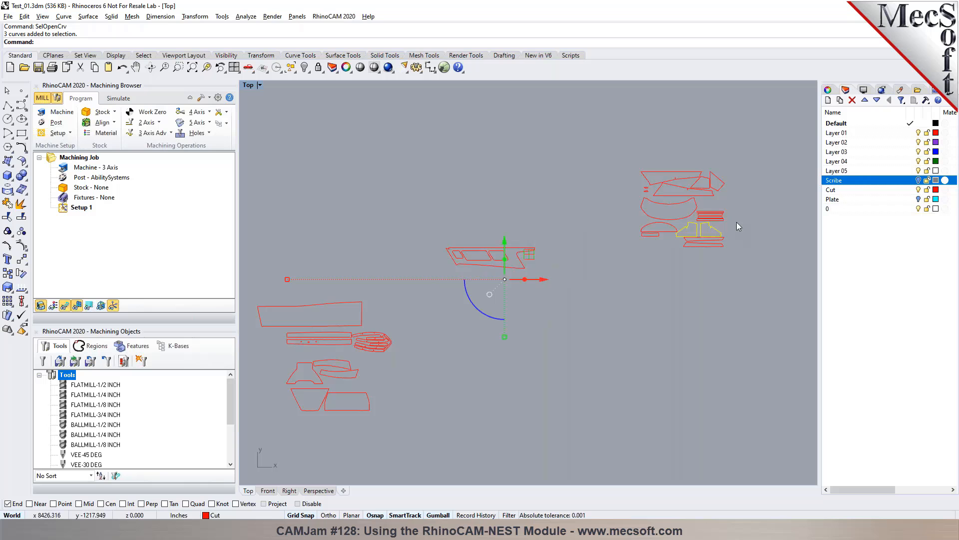
{"action": "scroll", "coordinate": [469, 314], "scroll_direction": "down", "scroll_amount": 3}
{"action": "left_click", "coordinate": [666, 307]}
Step: Close the outline of the left of the two mirrored stepped panels with CloseCrv
{"action": "scroll", "coordinate": [508, 306], "scroll_direction": "up", "scroll_amount": 5}
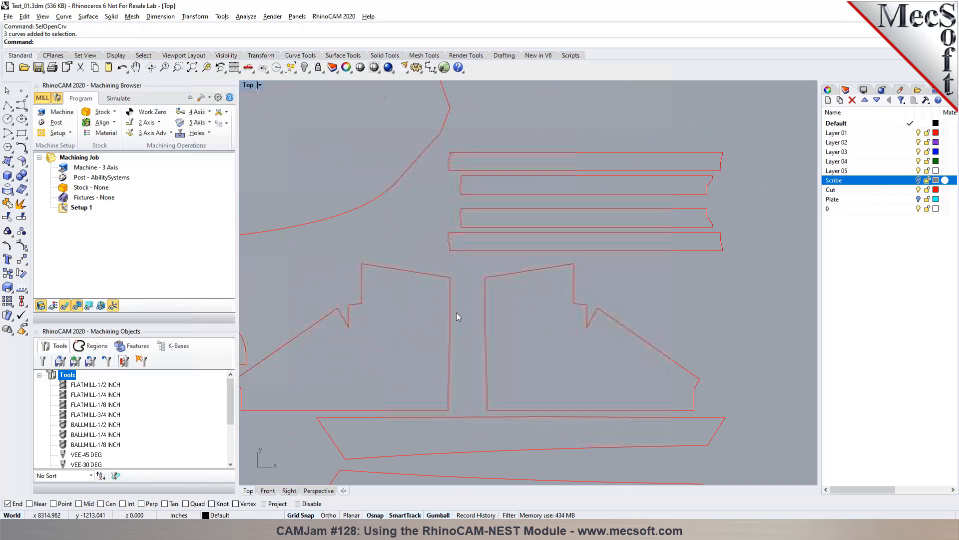
{"action": "left_click_drag", "start_coordinate": [435, 317], "coordinate": [435, 316]}
{"action": "left_click", "coordinate": [426, 323]}
{"action": "left_click", "coordinate": [419, 274]}
{"action": "key", "text": "Return"}
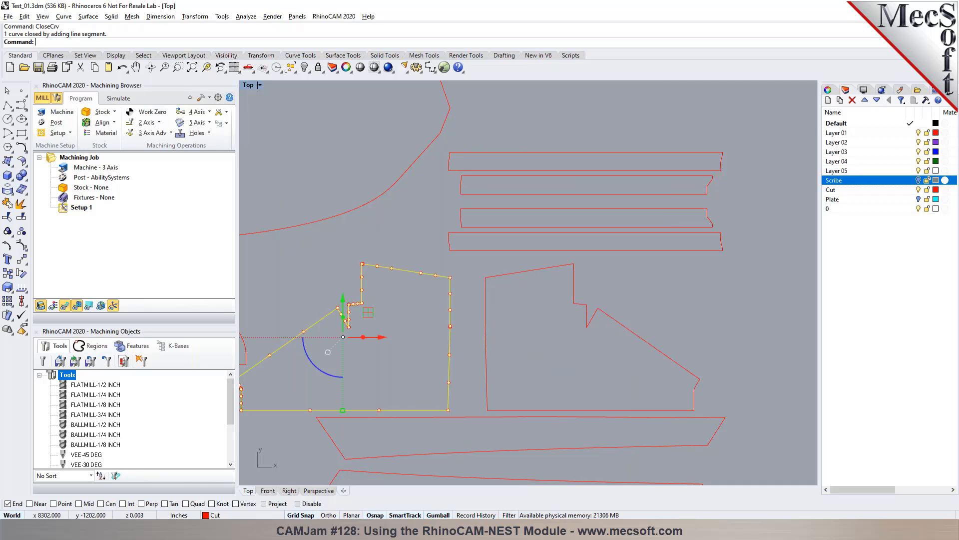
Step: Close the outline of the right mirrored stepped panel with CloseCrv and clear the selection
{"action": "left_click", "coordinate": [566, 343]}
{"action": "left_click", "coordinate": [515, 275]}
{"action": "type", "text": "CloseCrv"}
{"action": "key", "text": "Return"}
{"action": "key", "text": "Escape"}
Step: Find the last open curve with SelOpenCrv and delete this short stray line near the upper long strip's lower-left corner
{"action": "scroll", "coordinate": [539, 239], "scroll_direction": "down", "scroll_amount": 8}
{"action": "scroll", "coordinate": [558, 233], "scroll_direction": "down", "scroll_amount": 8}
{"action": "right_click", "coordinate": [207, 43]}
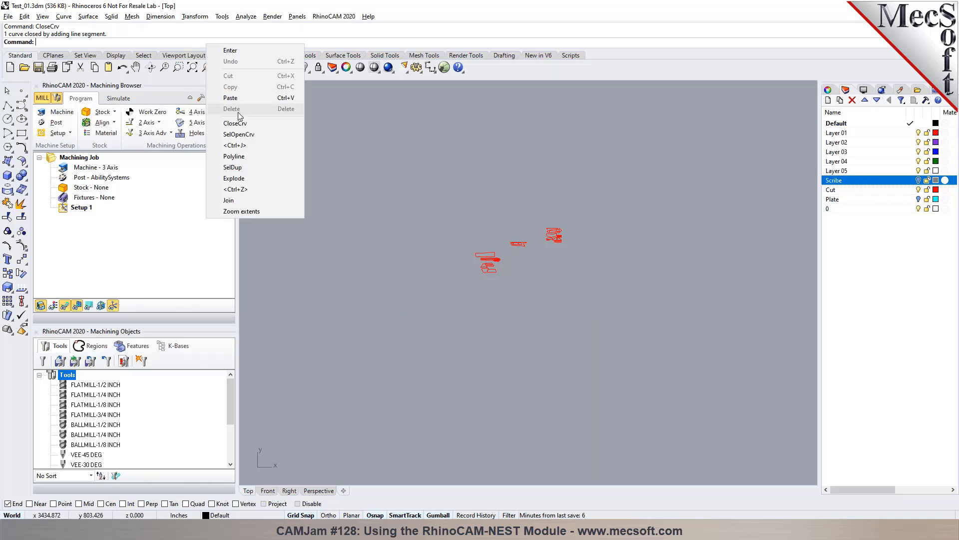
{"action": "left_click", "coordinate": [239, 134]}
{"action": "scroll", "coordinate": [416, 245], "scroll_direction": "up", "scroll_amount": 15}
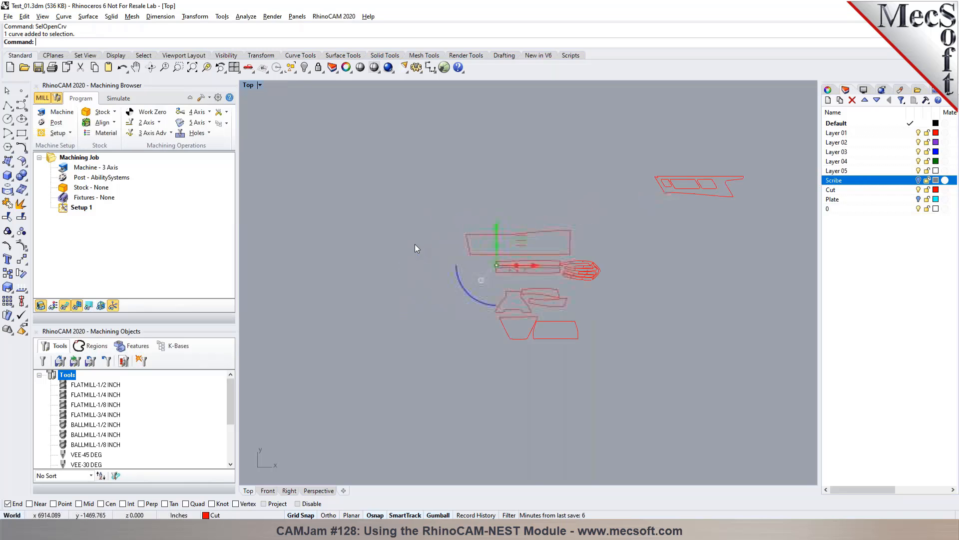
{"action": "scroll", "coordinate": [349, 325], "scroll_direction": "up", "scroll_amount": 10}
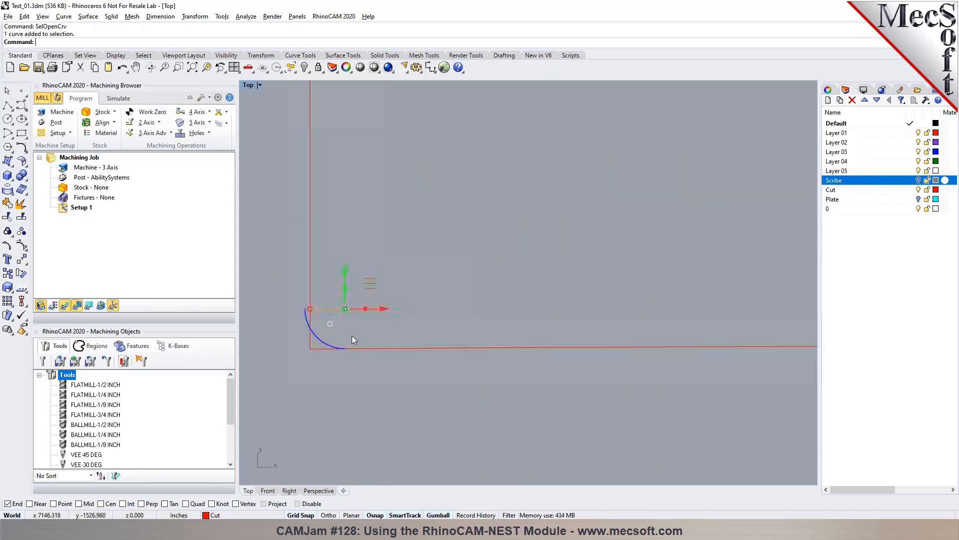
{"action": "left_click", "coordinate": [385, 381]}
{"action": "left_click", "coordinate": [322, 307]}
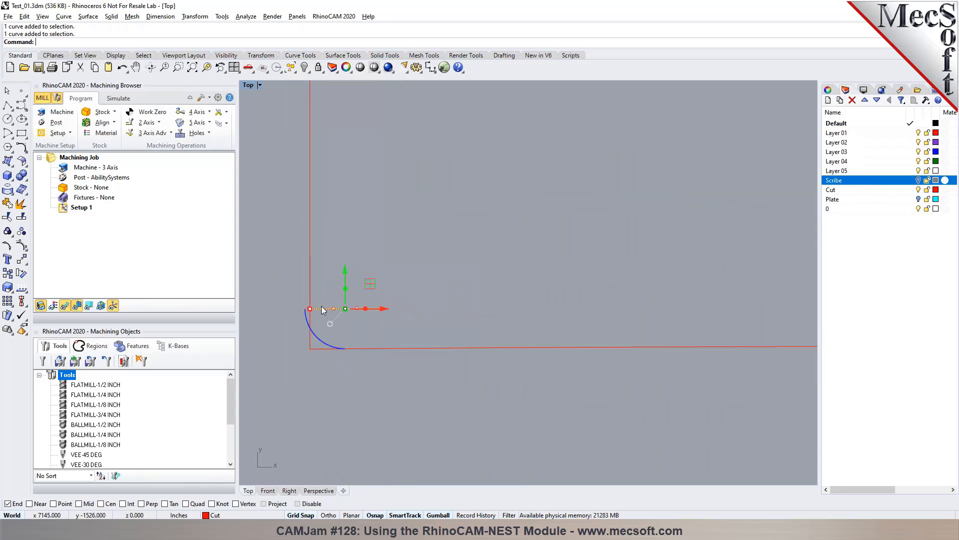
{"action": "key", "text": "Delete"}
Step: Turn on the Scribe layer and inspect the scribe lines at the right end of the large tapered panel
{"action": "scroll", "coordinate": [327, 255], "scroll_direction": "down", "scroll_amount": 6}
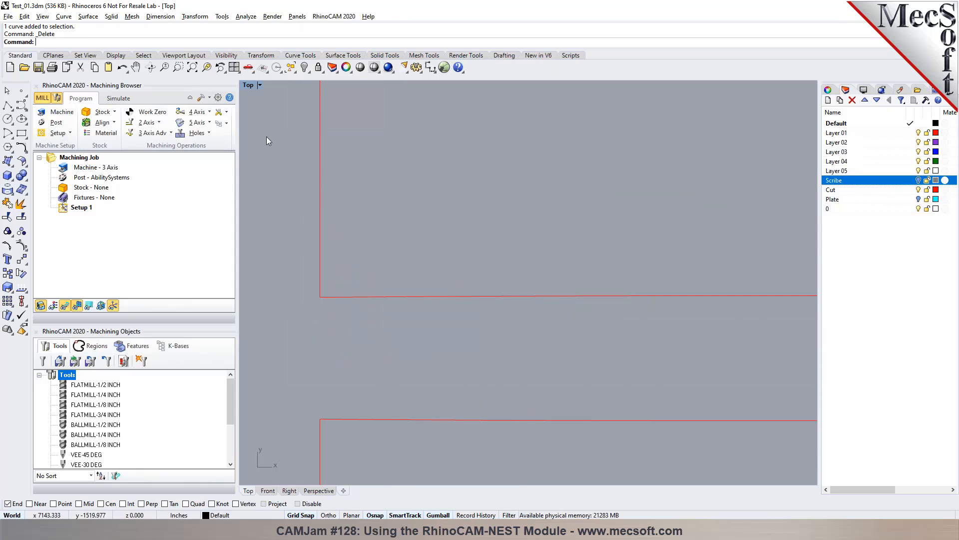
{"action": "left_click", "coordinate": [190, 70]}
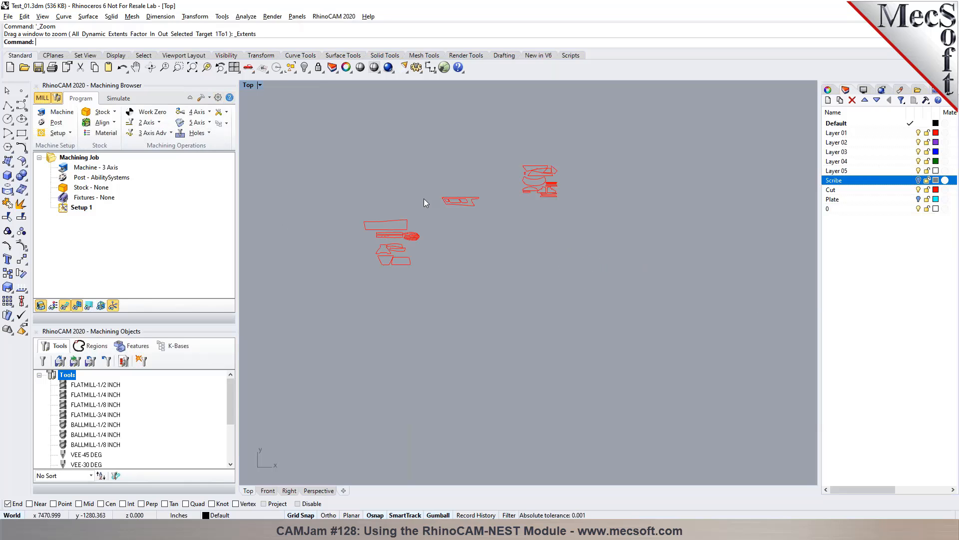
{"action": "left_click", "coordinate": [918, 180]}
{"action": "scroll", "coordinate": [382, 226], "scroll_direction": "up", "scroll_amount": 10}
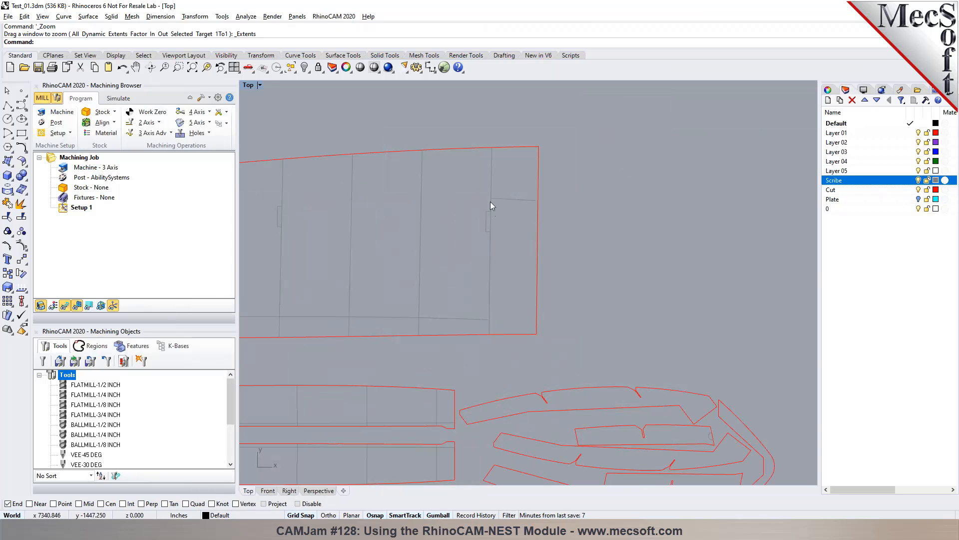
{"action": "left_click", "coordinate": [492, 200]}
{"action": "left_click", "coordinate": [502, 201]}
{"action": "scroll", "coordinate": [526, 187], "scroll_direction": "down", "scroll_amount": 8}
{"action": "scroll", "coordinate": [526, 188], "scroll_direction": "down", "scroll_amount": 10}
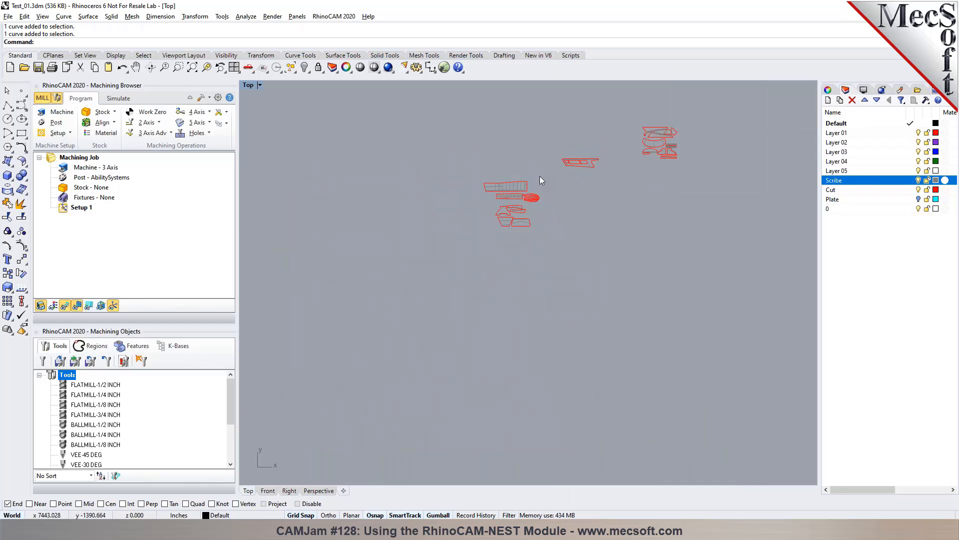
{"action": "scroll", "coordinate": [589, 141], "scroll_direction": "up", "scroll_amount": 3}
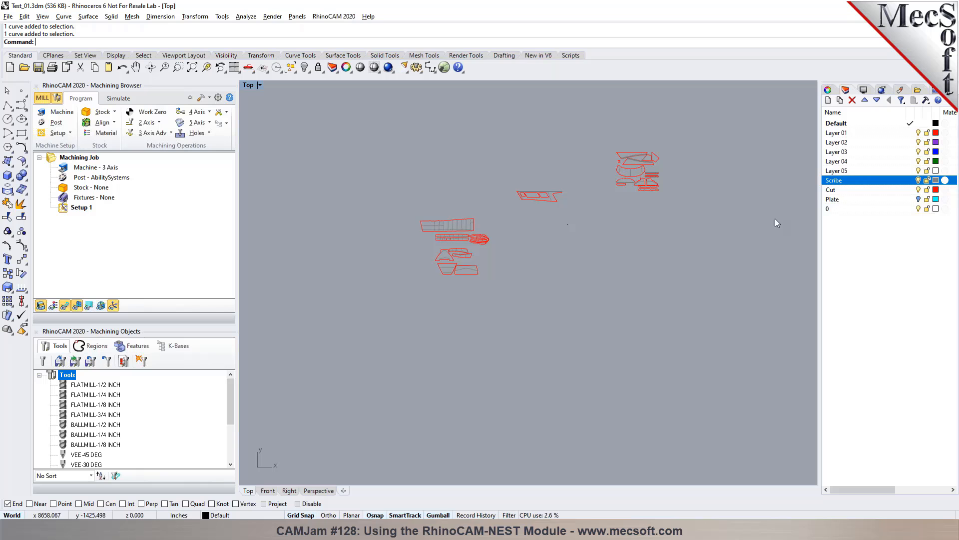
Step: Turn on the Plate layer and select the plate rectangle around the two long strips and the cluster of ribs
{"action": "left_click", "coordinate": [918, 198]}
{"action": "scroll", "coordinate": [383, 250], "scroll_direction": "up", "scroll_amount": 5}
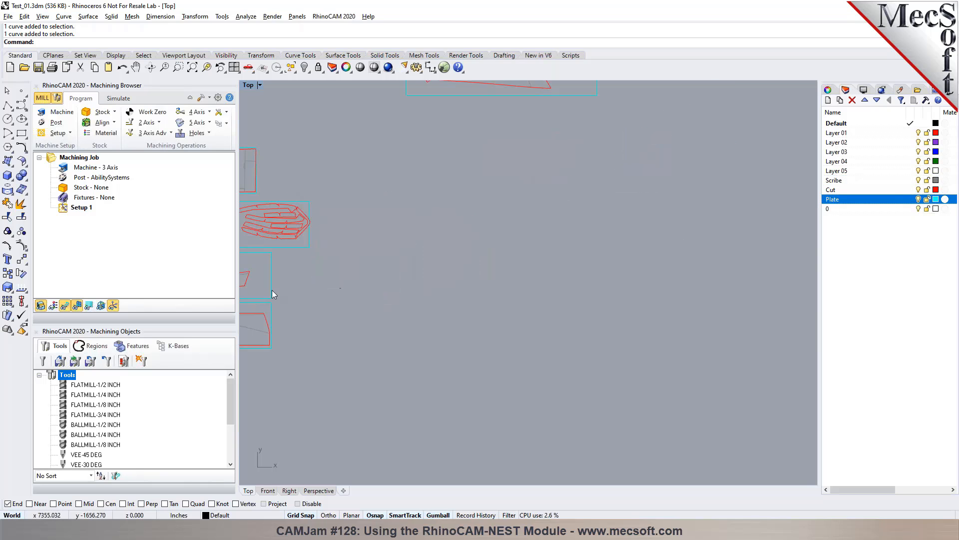
{"action": "scroll", "coordinate": [287, 192], "scroll_direction": "up", "scroll_amount": 2}
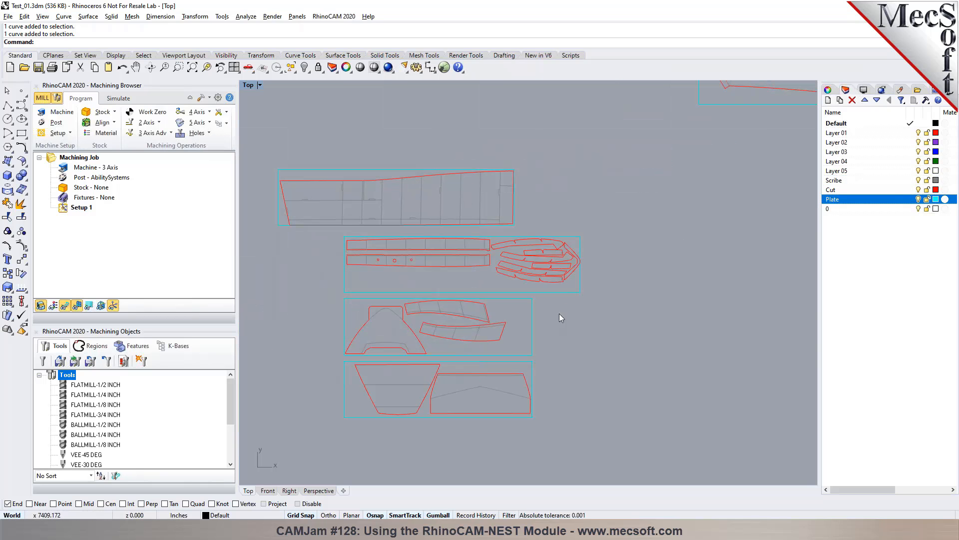
{"action": "left_click", "coordinate": [565, 293]}
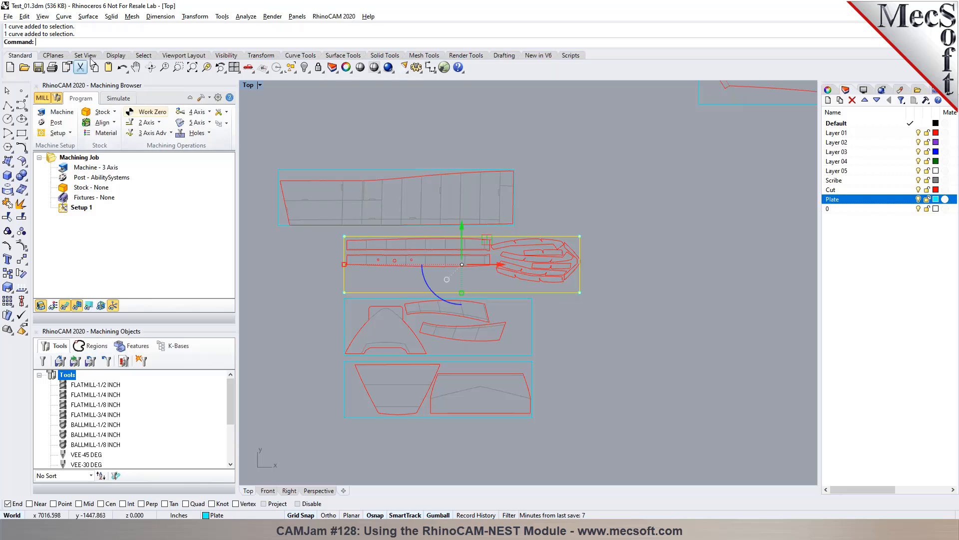
Step: Measure the length and height of the plate rectangle around the two long strips with Distance, and clear the selection
{"action": "left_click", "coordinate": [254, 16]}
{"action": "left_click", "coordinate": [262, 102]}
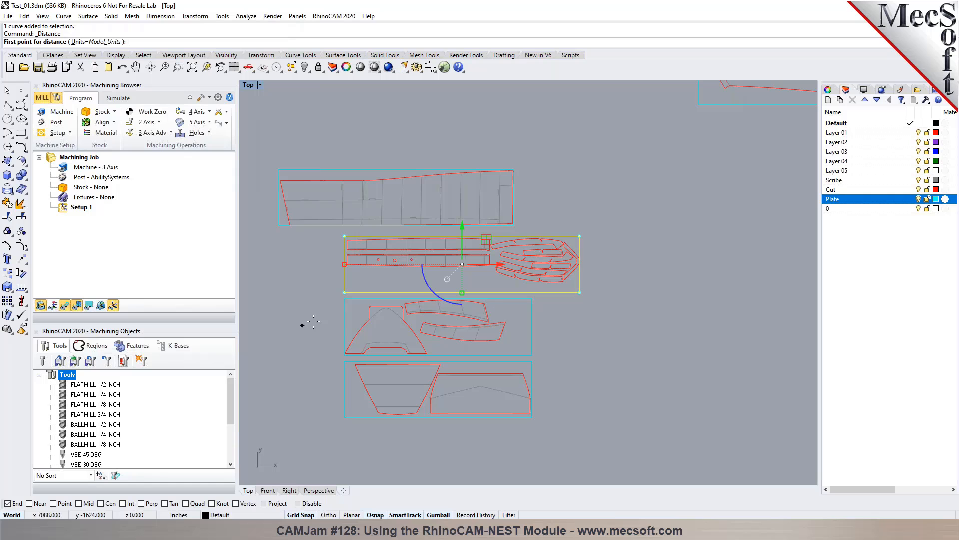
{"action": "left_click", "coordinate": [344, 292]}
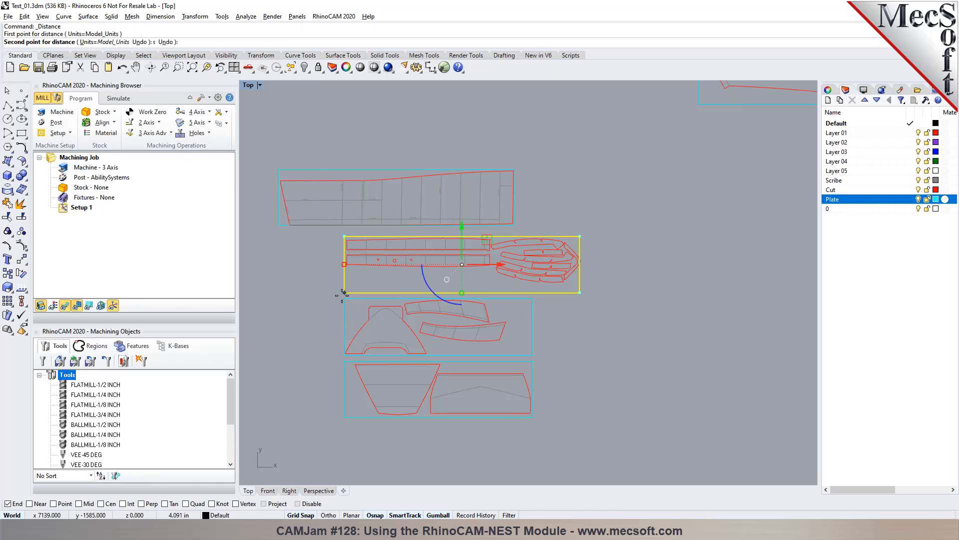
{"action": "left_click", "coordinate": [579, 292]}
{"action": "key", "text": "Return"}
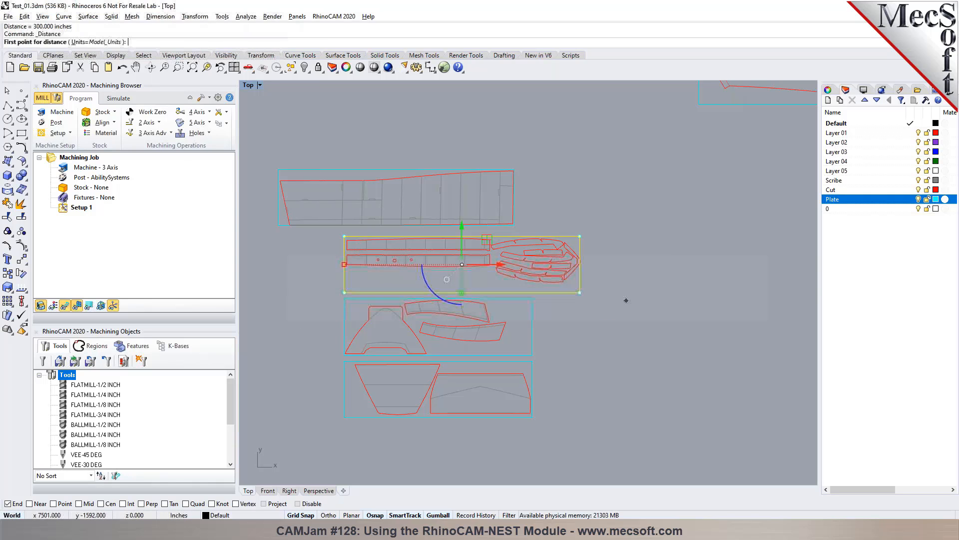
{"action": "left_click", "coordinate": [579, 292]}
{"action": "left_click", "coordinate": [580, 235]}
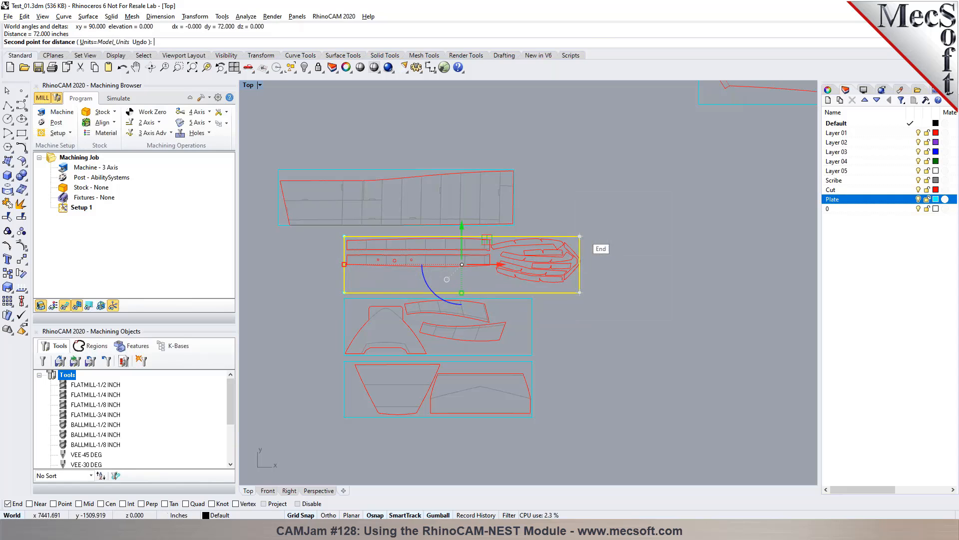
{"action": "left_click", "coordinate": [620, 241]}
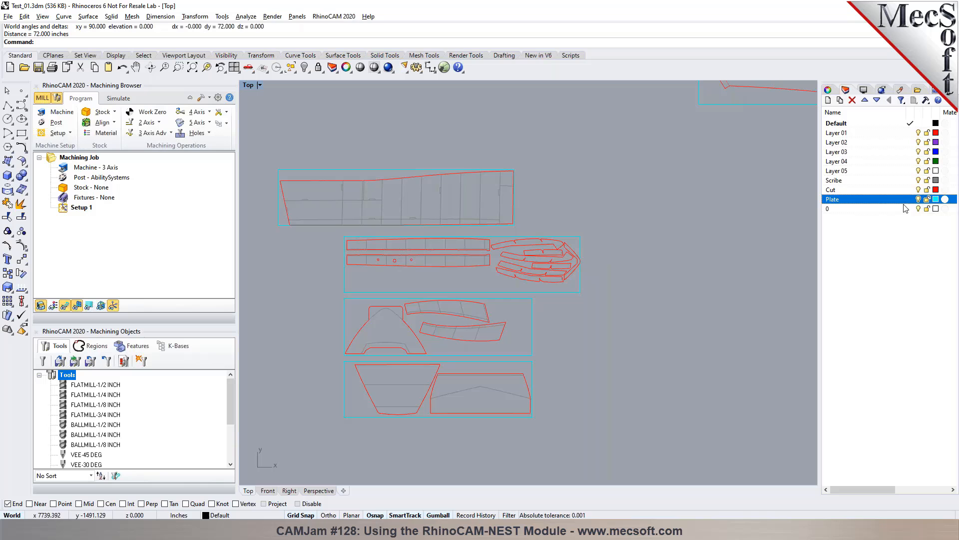
Step: Turn off the Plate layer and review how the three groups of parts are spread across the drawing
{"action": "scroll", "coordinate": [384, 260], "scroll_direction": "down", "scroll_amount": 5}
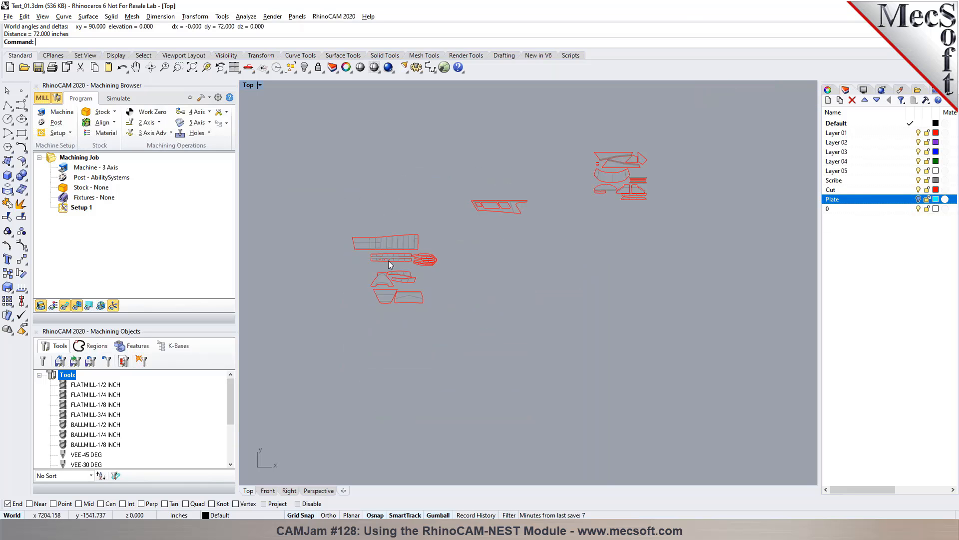
{"action": "scroll", "coordinate": [525, 257], "scroll_direction": "down", "scroll_amount": 4}
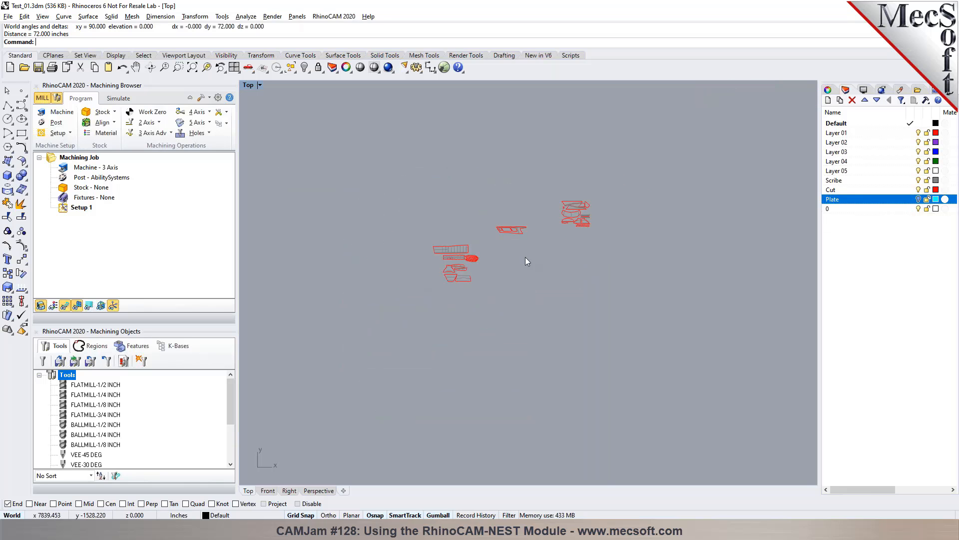
{"action": "left_click_drag", "start_coordinate": [401, 178], "coordinate": [627, 319]}
{"action": "key", "text": "Escape"}
{"action": "scroll", "coordinate": [589, 310], "scroll_direction": "down", "scroll_amount": 3}
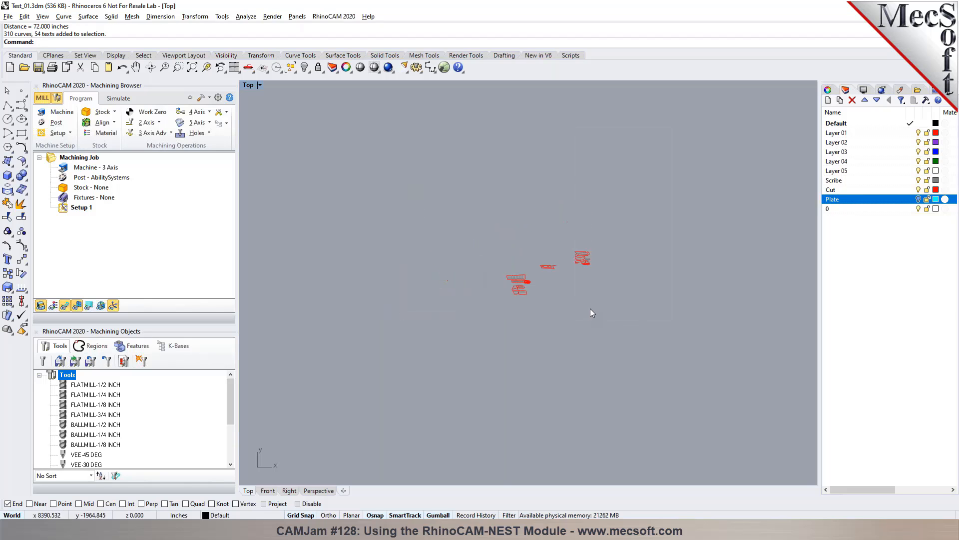
{"action": "scroll", "coordinate": [581, 306], "scroll_direction": "up", "scroll_amount": 2}
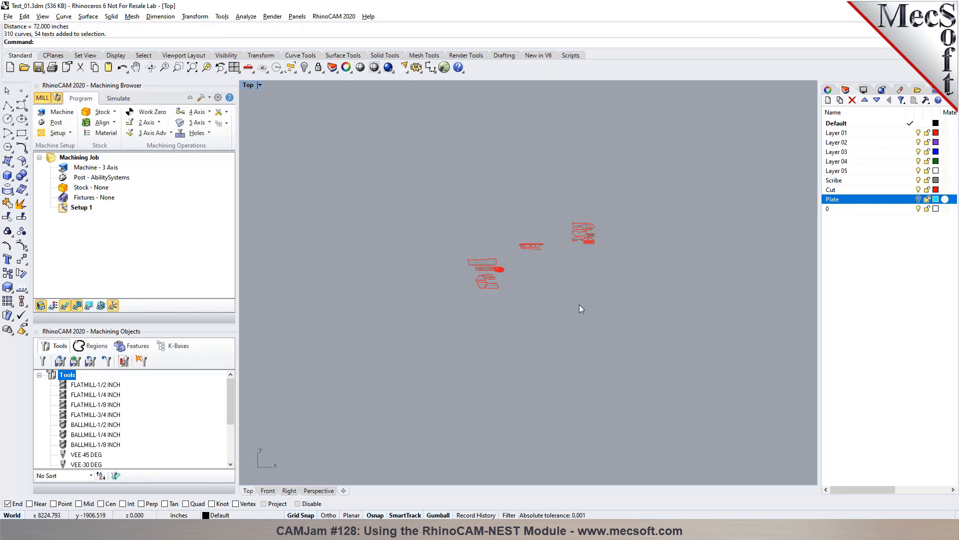
{"action": "scroll", "coordinate": [481, 260], "scroll_direction": "up", "scroll_amount": 4}
{"action": "scroll", "coordinate": [443, 254], "scroll_direction": "down", "scroll_amount": 8}
{"action": "scroll", "coordinate": [532, 229], "scroll_direction": "up", "scroll_amount": 4}
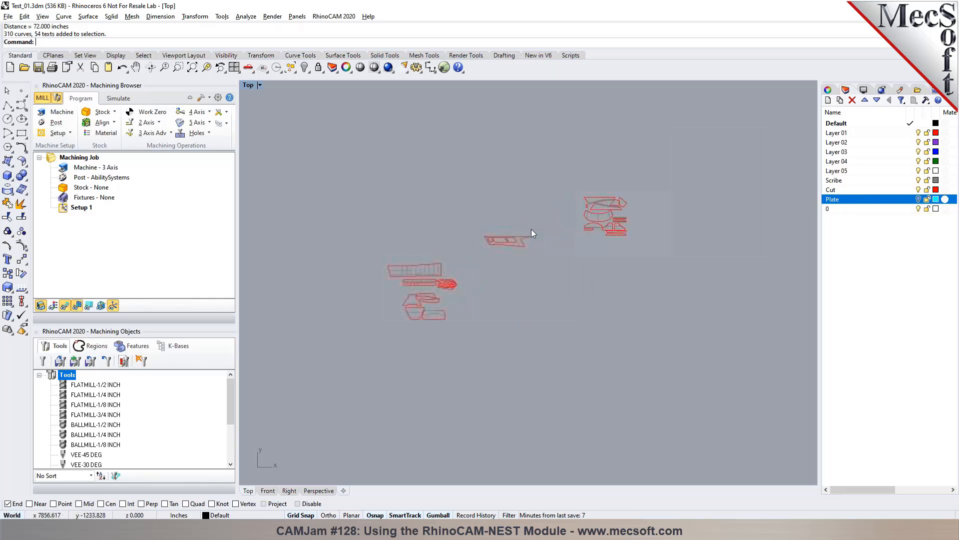
{"action": "scroll", "coordinate": [502, 220], "scroll_direction": "up", "scroll_amount": 5}
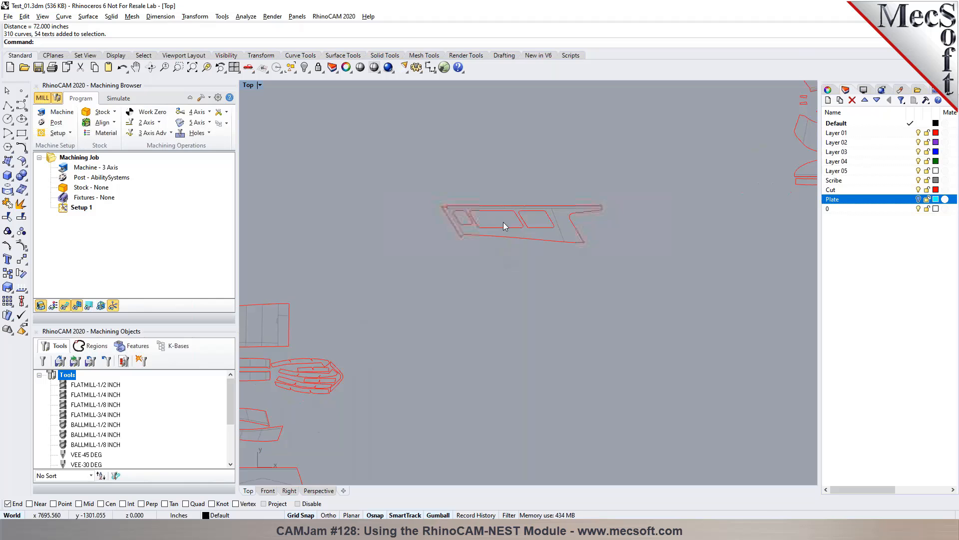
{"action": "scroll", "coordinate": [558, 224], "scroll_direction": "down", "scroll_amount": 8}
{"action": "scroll", "coordinate": [643, 224], "scroll_direction": "down", "scroll_amount": 5}
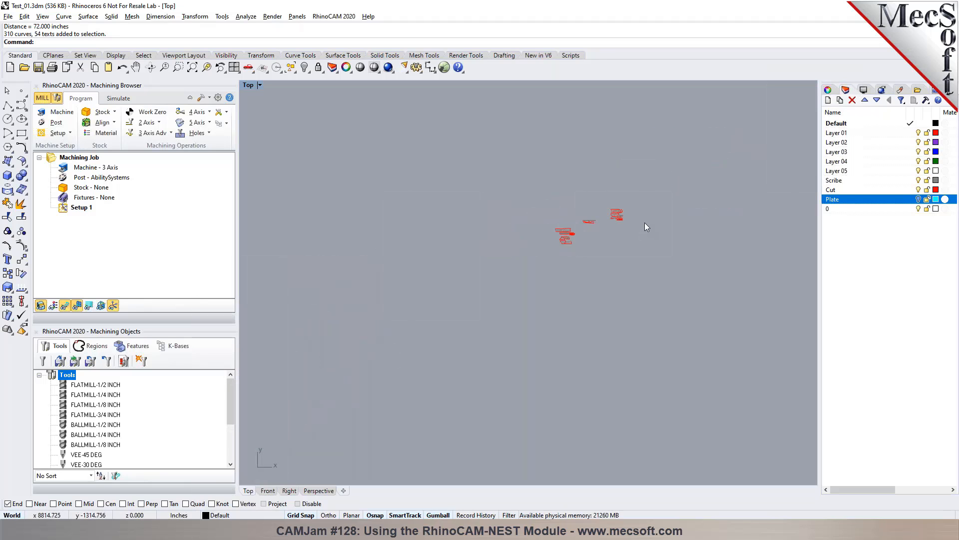
Step: Select all the parts and move them from a base point just above the large tapered panel to the origin (0)
{"action": "left_click_drag", "start_coordinate": [584, 196], "coordinate": [696, 269]}
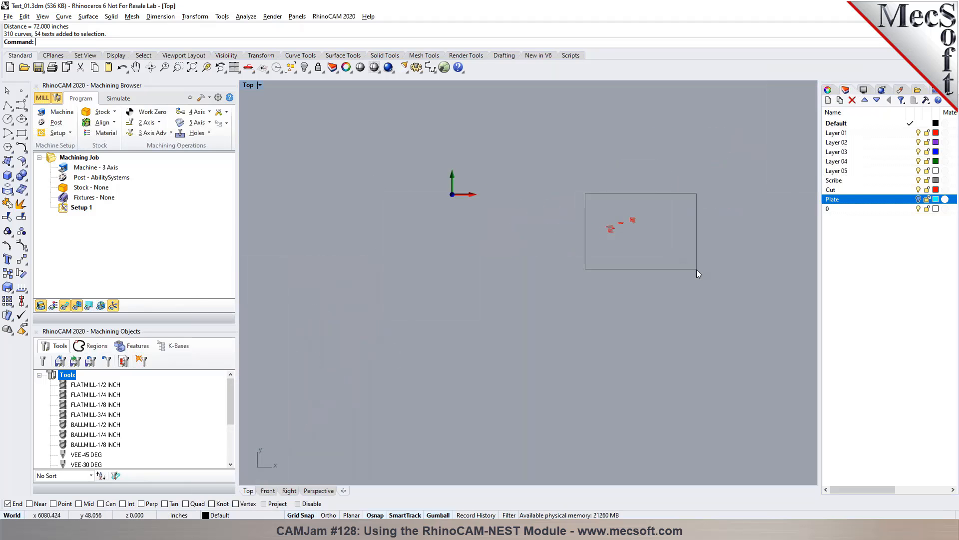
{"action": "scroll", "coordinate": [626, 233], "scroll_direction": "up", "scroll_amount": 4}
{"action": "scroll", "coordinate": [670, 214], "scroll_direction": "down", "scroll_amount": 6}
{"action": "scroll", "coordinate": [642, 203], "scroll_direction": "up", "scroll_amount": 4}
{"action": "type", "text": "Move"}
{"action": "key", "text": "Return"}
{"action": "scroll", "coordinate": [594, 159], "scroll_direction": "up", "scroll_amount": 5}
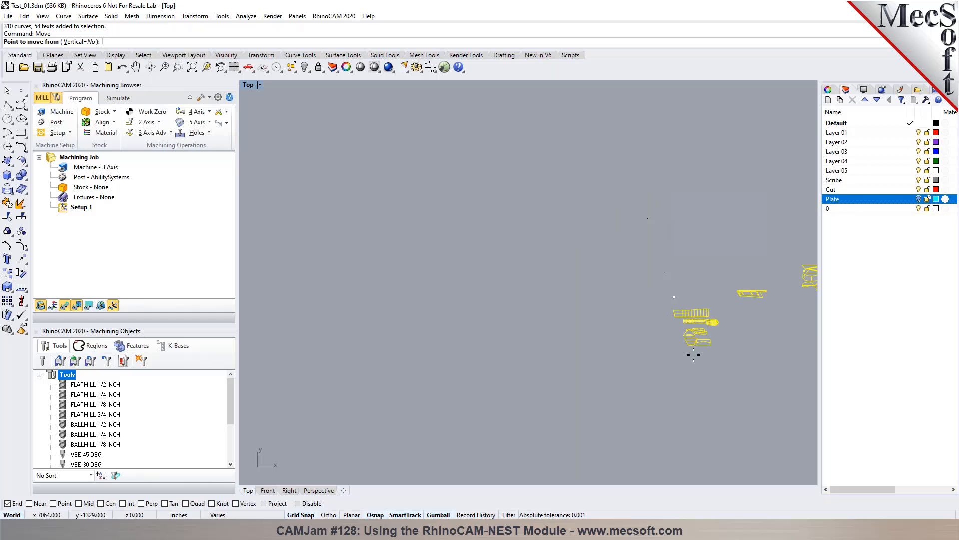
{"action": "left_click", "coordinate": [675, 269]}
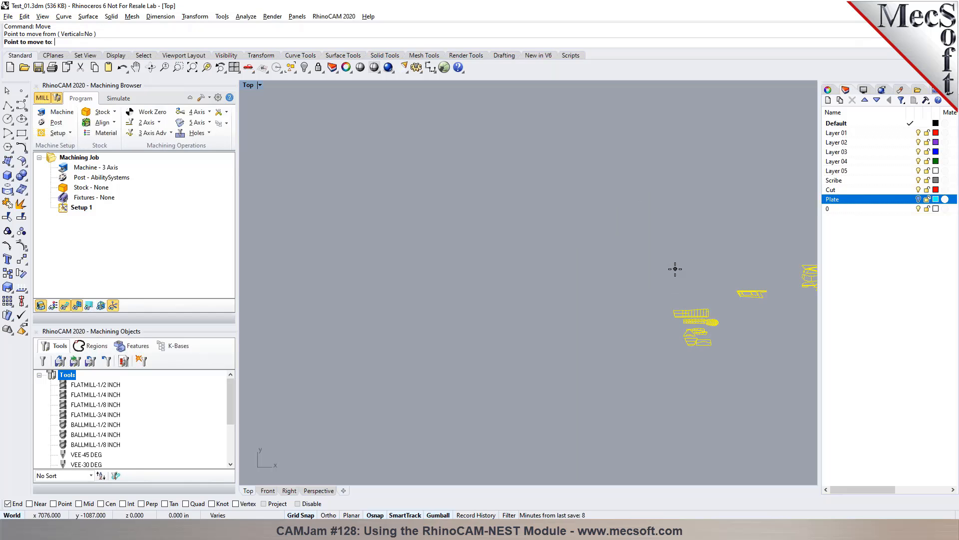
{"action": "key", "text": "Escape"}
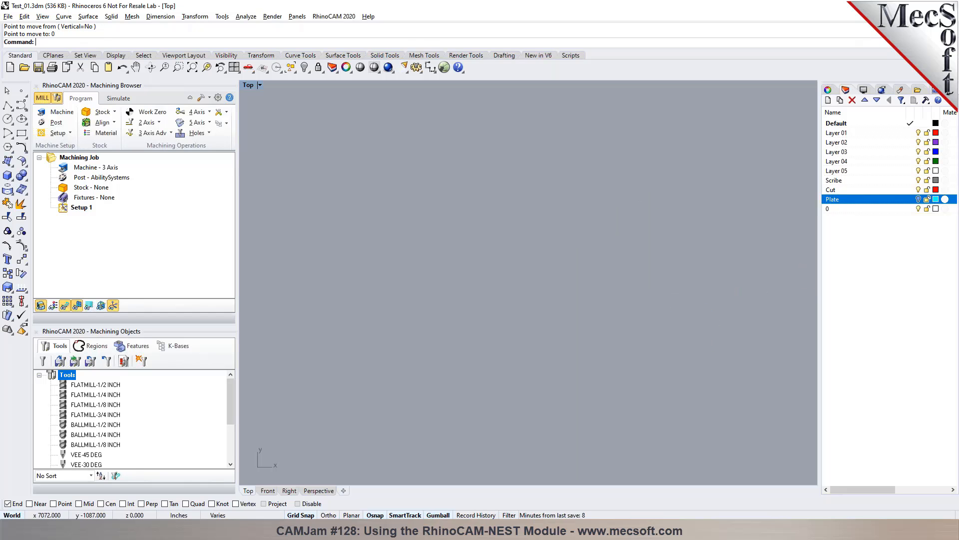
Step: Zoom to the model's extents and check the moved parts near the origin in the Front, Right, Perspective and Top views
{"action": "left_click", "coordinate": [192, 67]}
{"action": "left_click", "coordinate": [398, 196]}
{"action": "scroll", "coordinate": [433, 215], "scroll_direction": "down", "scroll_amount": 3}
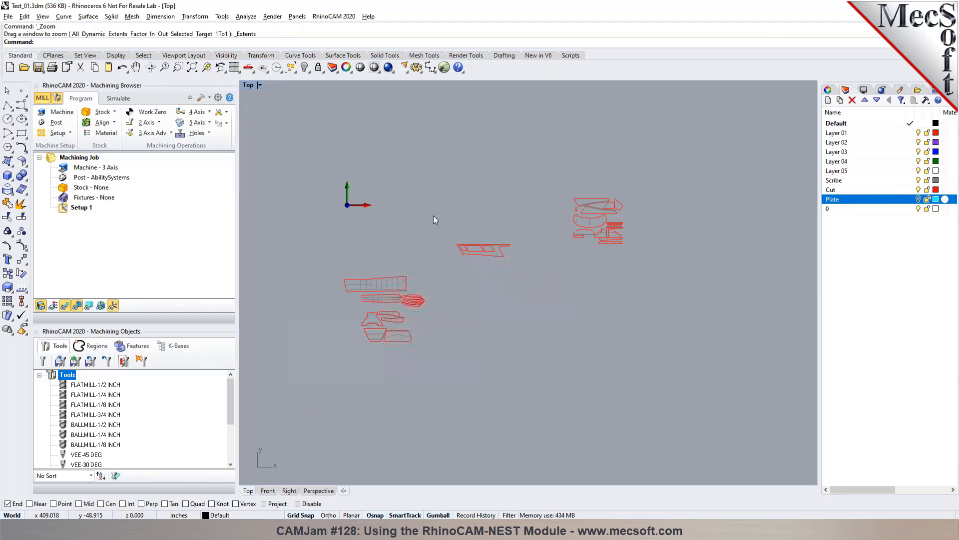
{"action": "left_click", "coordinate": [268, 491]}
{"action": "left_click", "coordinate": [291, 491]}
{"action": "left_click", "coordinate": [313, 491]}
{"action": "left_click", "coordinate": [248, 491]}
Step: Add a new layer after layer 0 and make it the current layer
{"action": "left_click", "coordinate": [836, 209]}
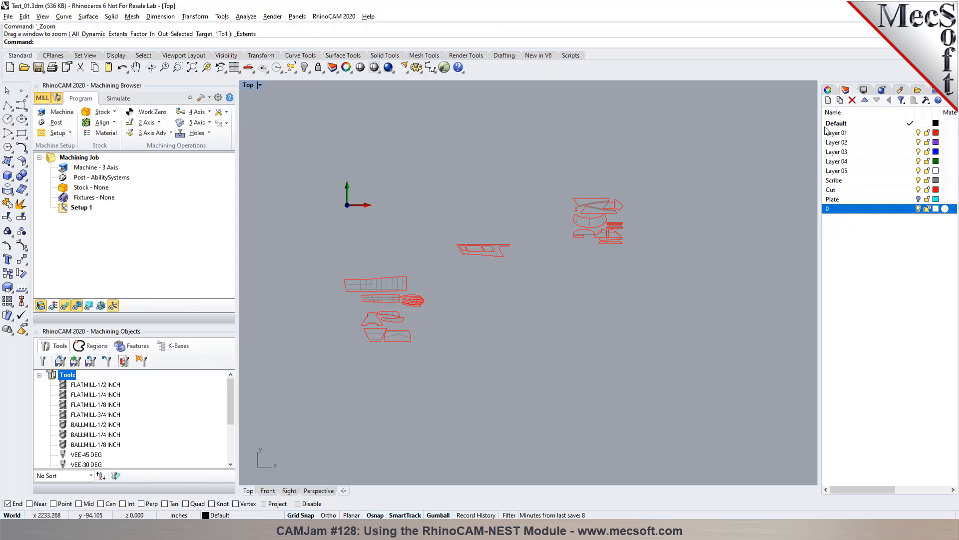
{"action": "left_click", "coordinate": [828, 101]}
{"action": "left_click", "coordinate": [911, 218]}
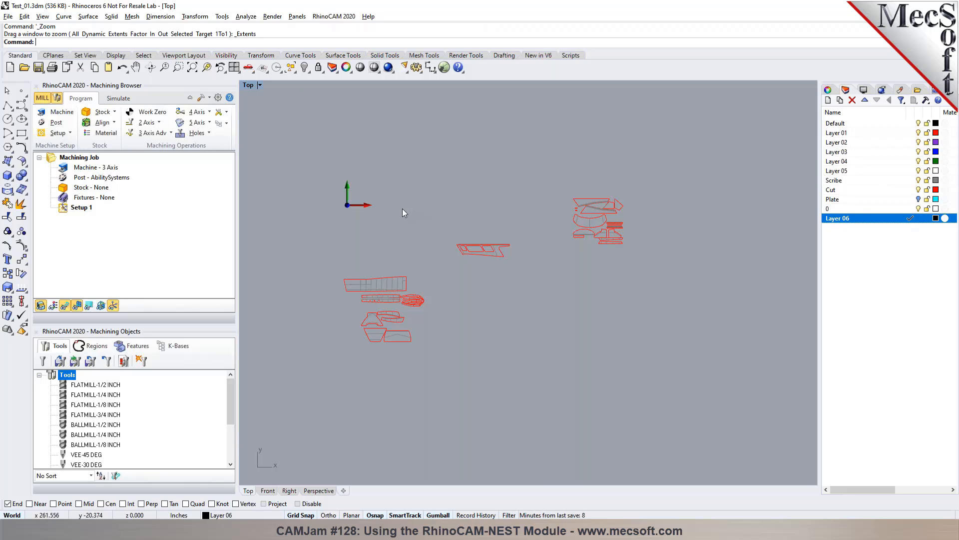
Step: Draw a rectangle from the origin (0) with a length of 240 and a width of 60 inches
{"action": "left_click", "coordinate": [23, 133]}
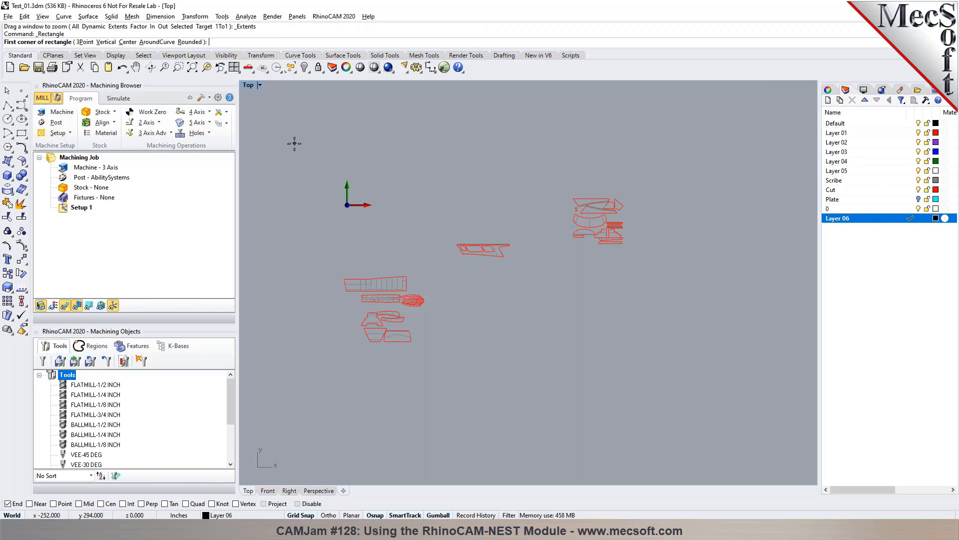
{"action": "type", "text": "0"}
{"action": "key", "text": "Return"}
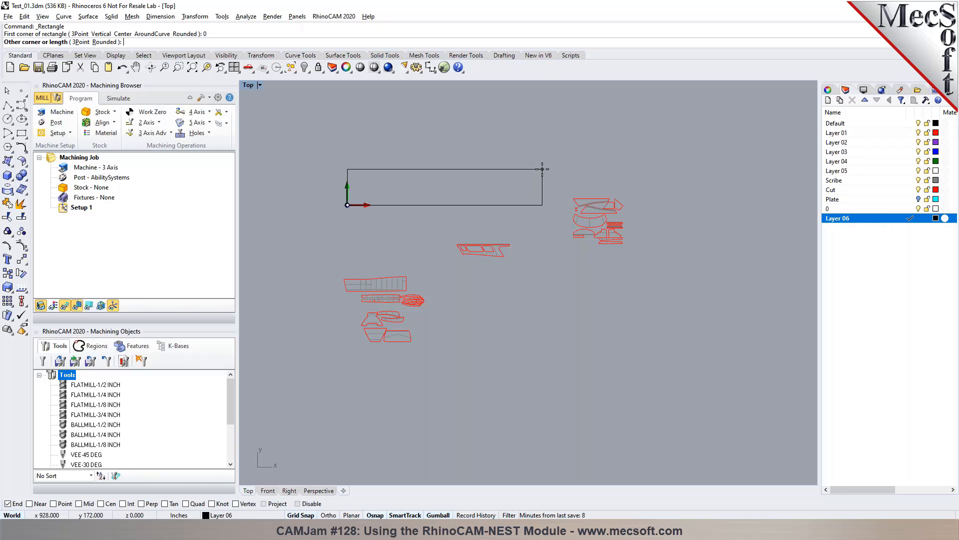
{"action": "type", "text": "240"}
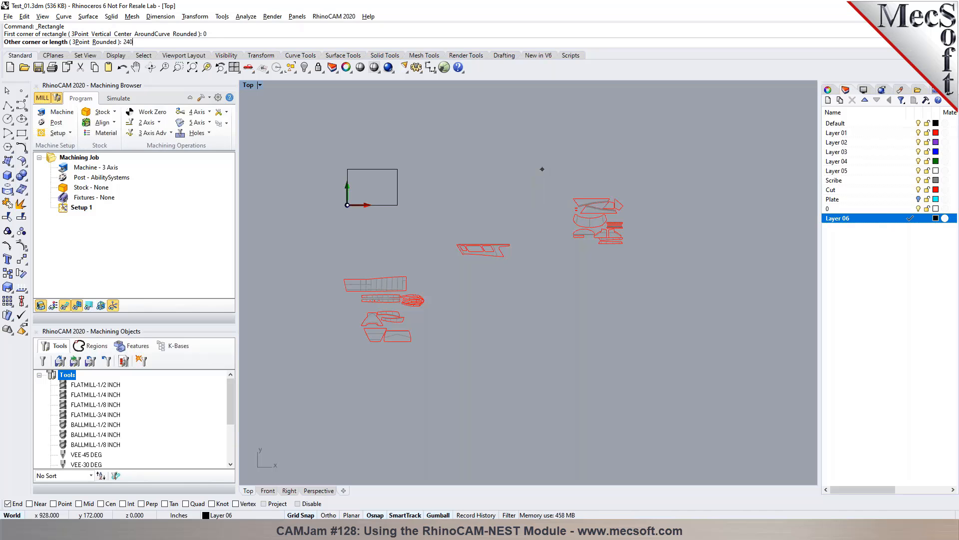
{"action": "key", "text": "Return"}
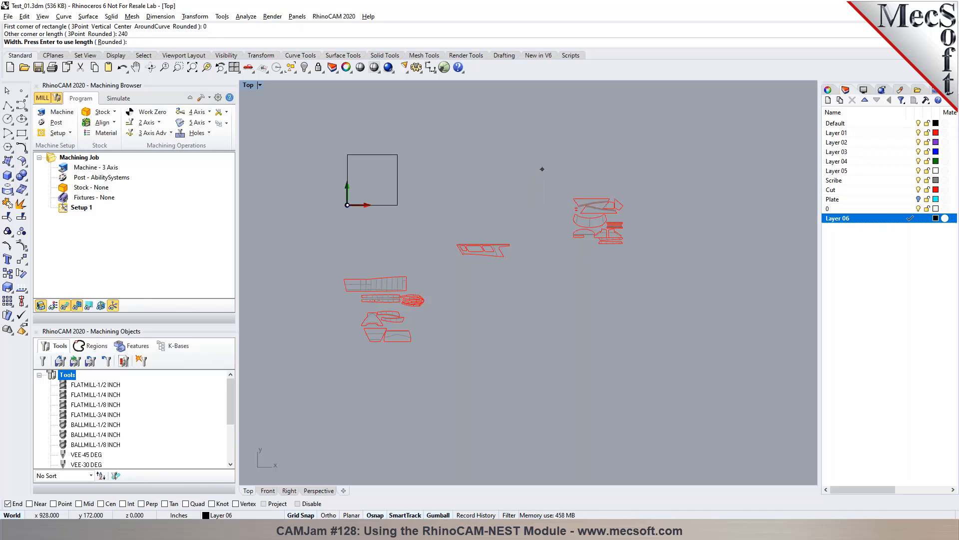
{"action": "type", "text": "60"}
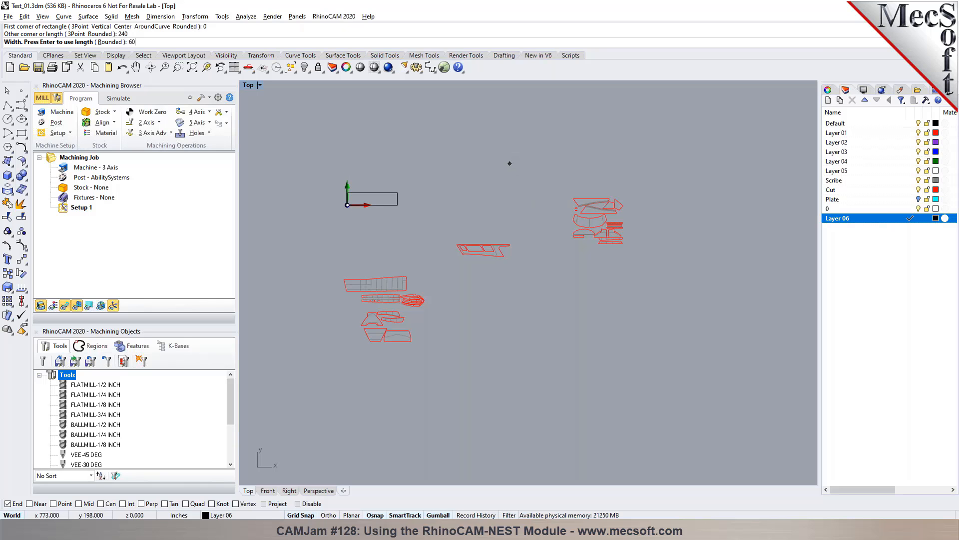
{"action": "key", "text": "Return"}
{"action": "scroll", "coordinate": [351, 208], "scroll_direction": "up", "scroll_amount": 3}
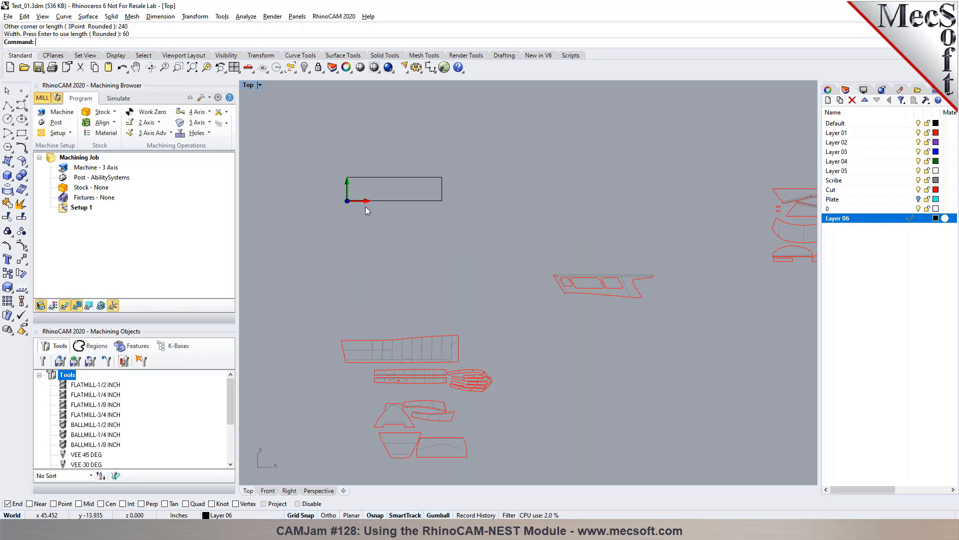
Step: Open the RhinoCAM NEST module and select the 240 x 60 rectangle as the sheet to nest parts in
{"action": "left_click", "coordinate": [333, 16]}
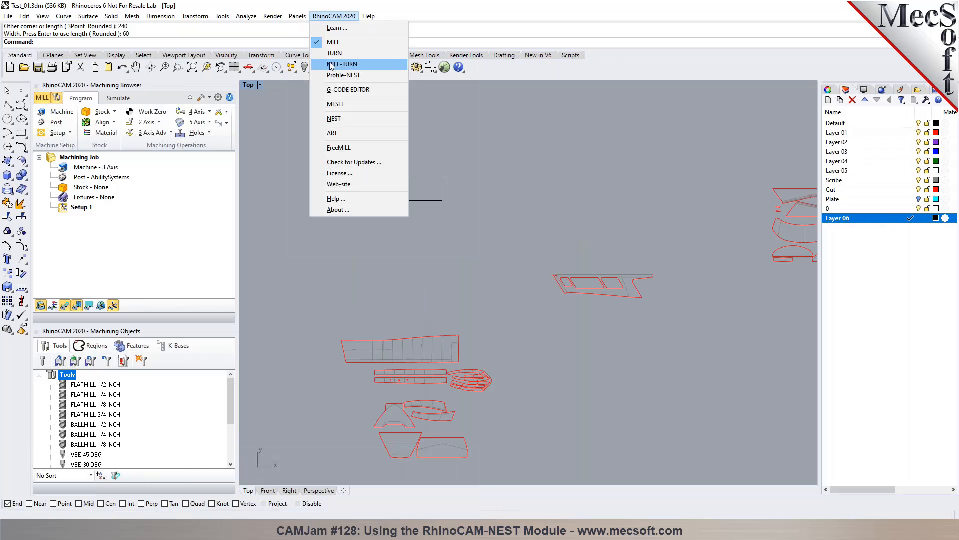
{"action": "left_click", "coordinate": [334, 120]}
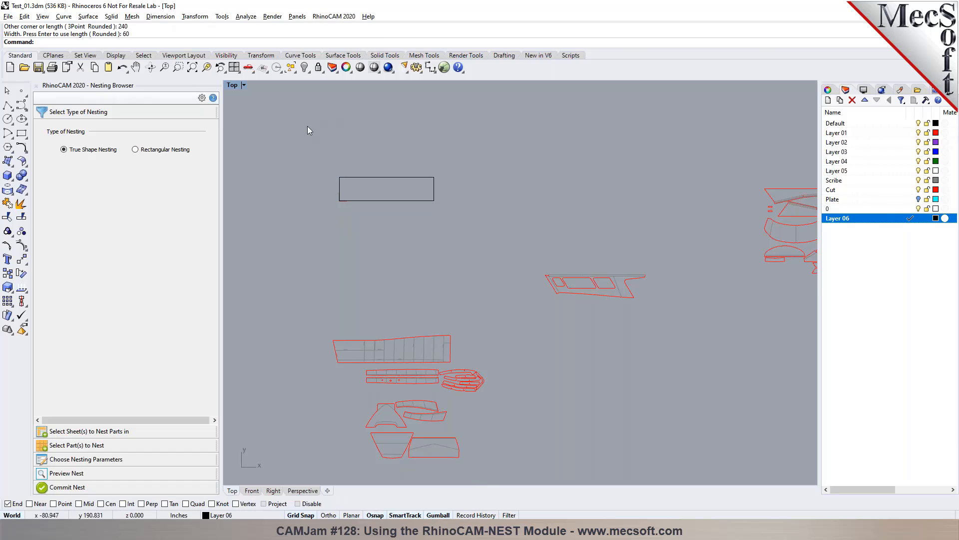
{"action": "scroll", "coordinate": [308, 150], "scroll_direction": "down", "scroll_amount": 1}
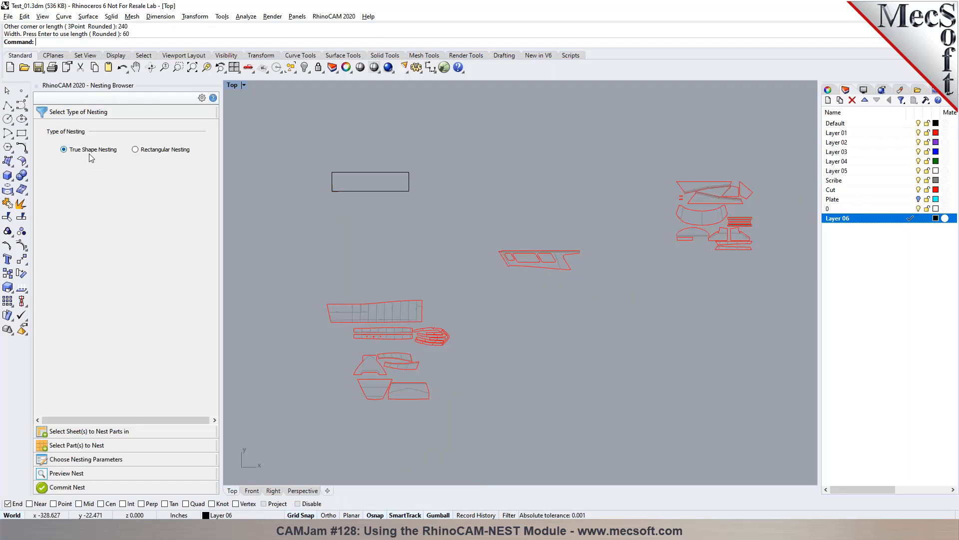
{"action": "left_click", "coordinate": [89, 431]}
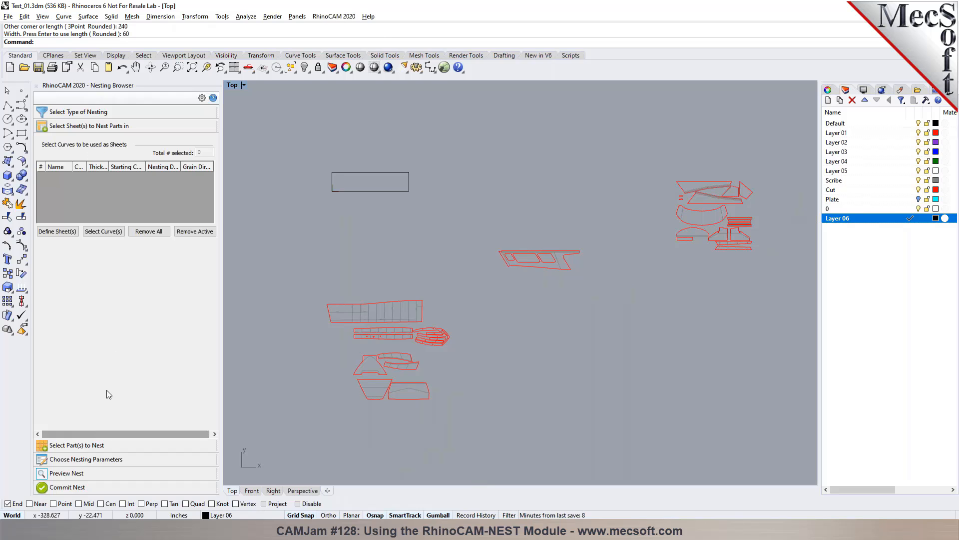
{"action": "left_click", "coordinate": [93, 233]}
{"action": "right_click", "coordinate": [372, 206]}
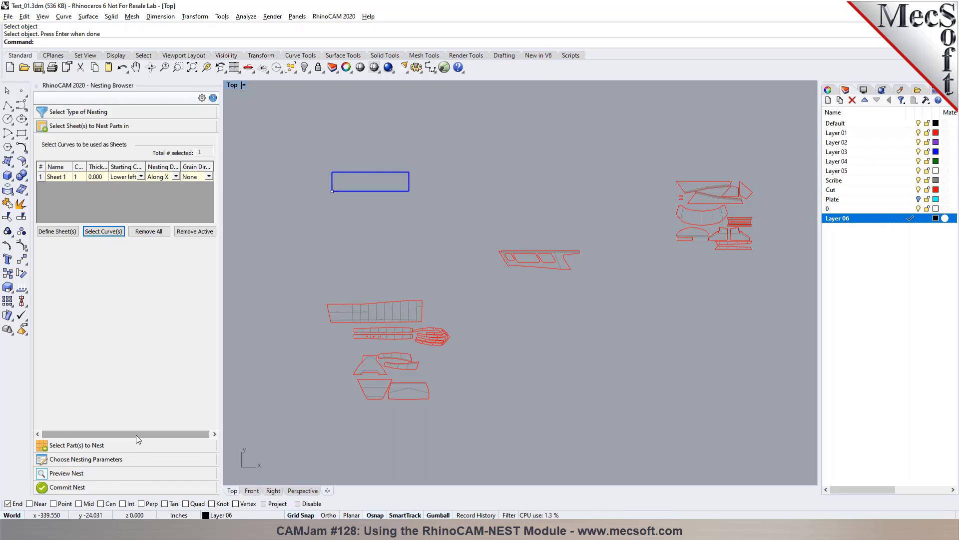
Step: Select the curves of all three part groups as the parts to nest
{"action": "left_click", "coordinate": [125, 445]}
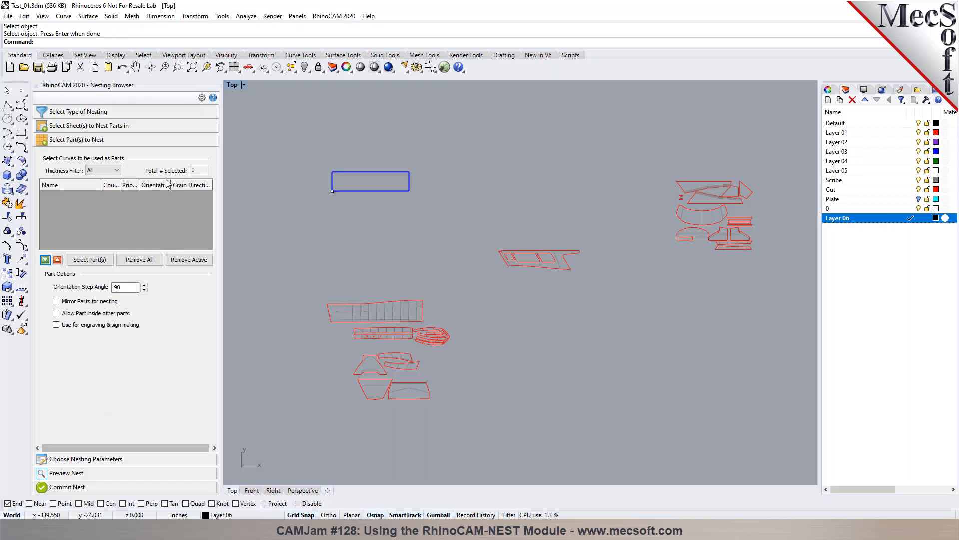
{"action": "left_click", "coordinate": [102, 263]}
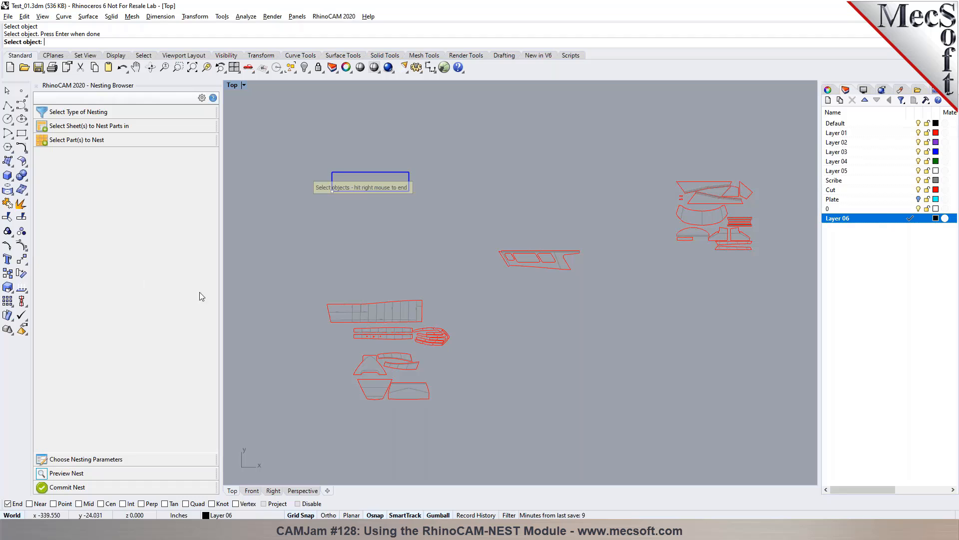
{"action": "left_click_drag", "start_coordinate": [316, 290], "coordinate": [466, 440]}
{"action": "left_click_drag", "start_coordinate": [490, 214], "coordinate": [597, 311]}
{"action": "left_click_drag", "start_coordinate": [648, 153], "coordinate": [770, 277]}
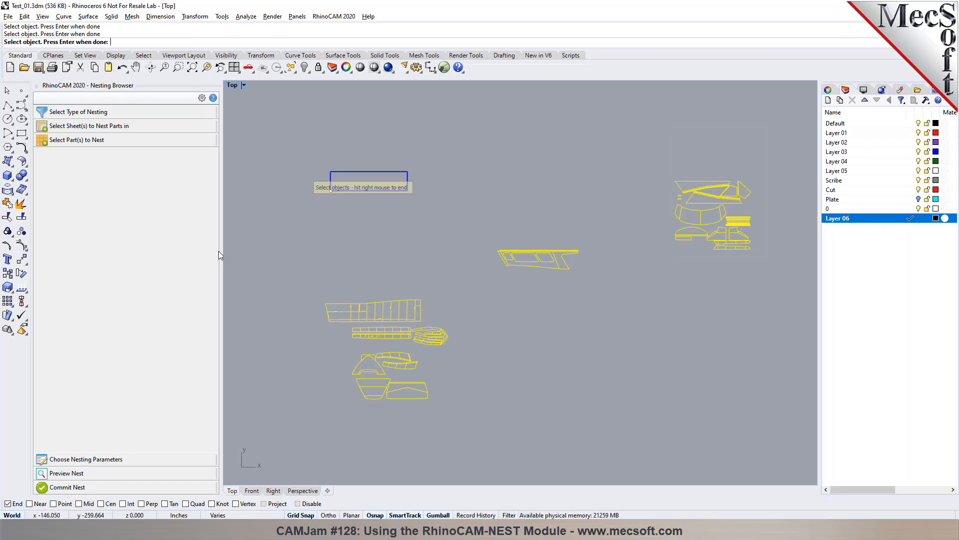
{"action": "scroll", "coordinate": [384, 255], "scroll_direction": "down", "scroll_amount": 3}
{"action": "right_click", "coordinate": [380, 249]}
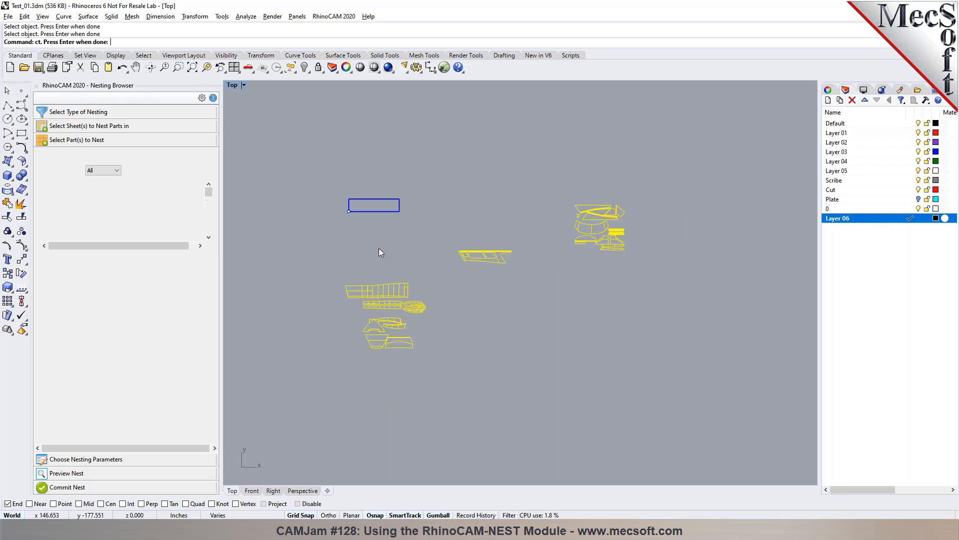
{"action": "scroll", "coordinate": [379, 289], "scroll_direction": "up", "scroll_amount": 8}
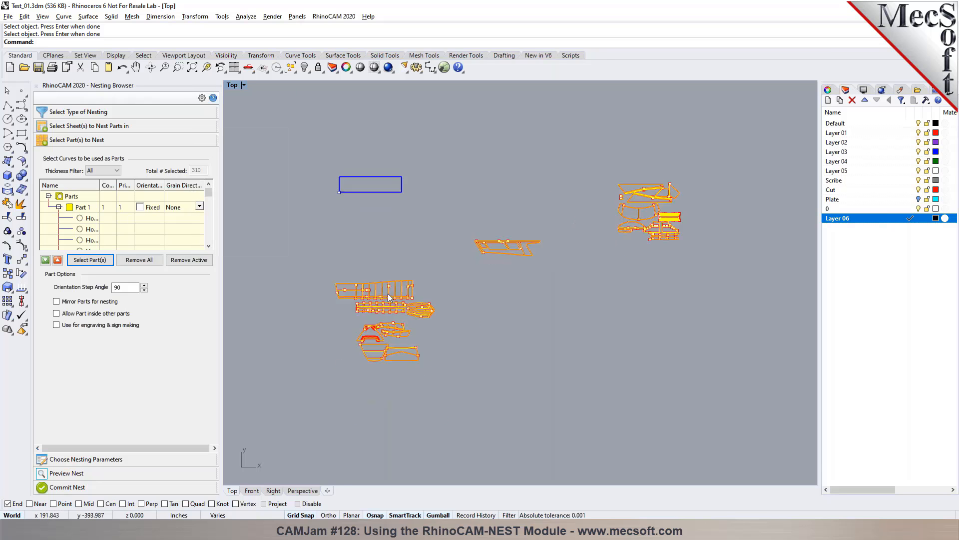
Step: Turn on the engraving and sign making option for the selected parts
{"action": "scroll", "coordinate": [391, 271], "scroll_direction": "up", "scroll_amount": 3}
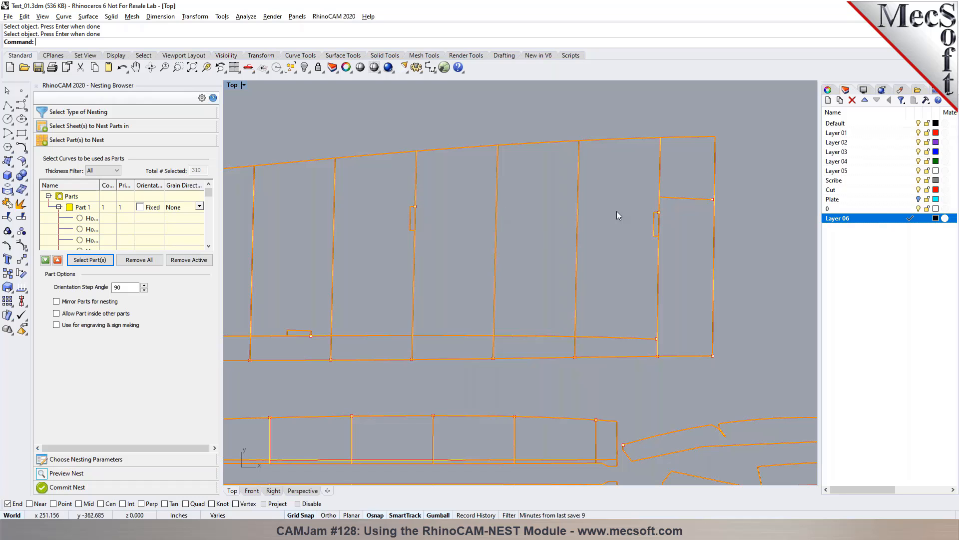
{"action": "mouse_move", "coordinate": [209, 192]}
{"action": "left_mouse_down"}
{"action": "mouse_move", "coordinate": [210, 247]}
{"action": "mouse_move", "coordinate": [210, 192]}
{"action": "left_mouse_up"}
{"action": "scroll", "coordinate": [455, 265], "scroll_direction": "down", "scroll_amount": 5}
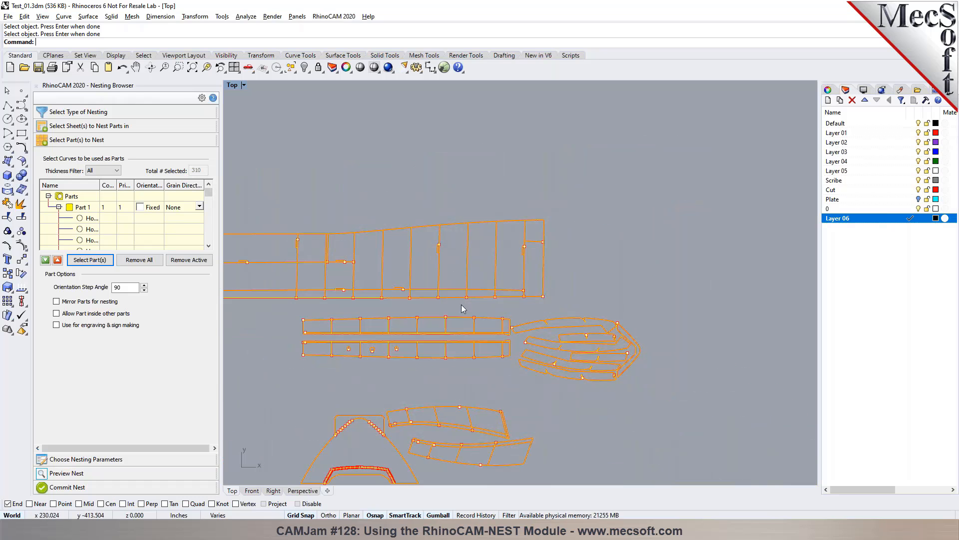
{"action": "left_click", "coordinate": [56, 325]}
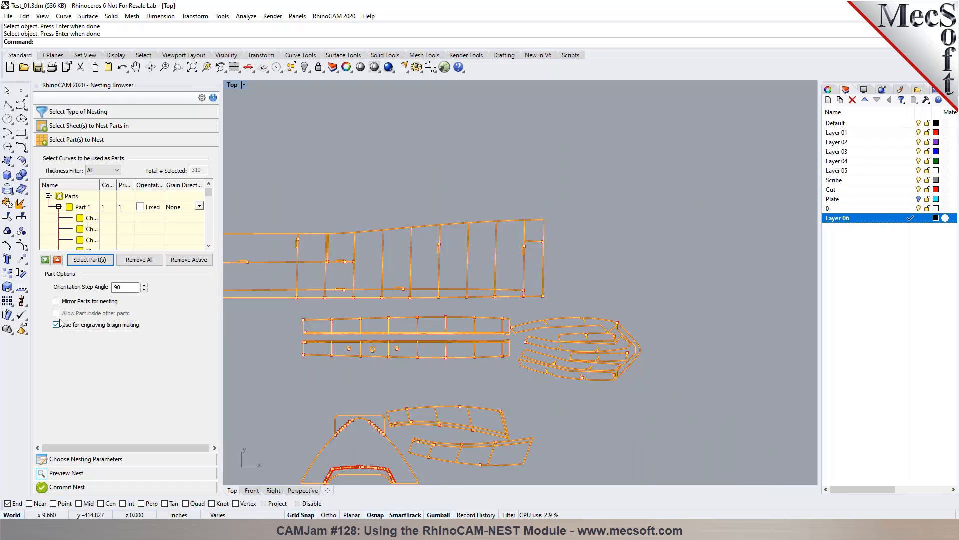
Step: Collapse the first part entries in the parts list, and highlight Part 32 and Part 33 to locate them in the drawing
{"action": "left_click", "coordinate": [59, 207]}
{"action": "left_click", "coordinate": [59, 218]}
{"action": "left_click", "coordinate": [59, 228]}
{"action": "left_click_drag", "start_coordinate": [208, 196], "coordinate": [209, 238]}
{"action": "left_click", "coordinate": [391, 174]}
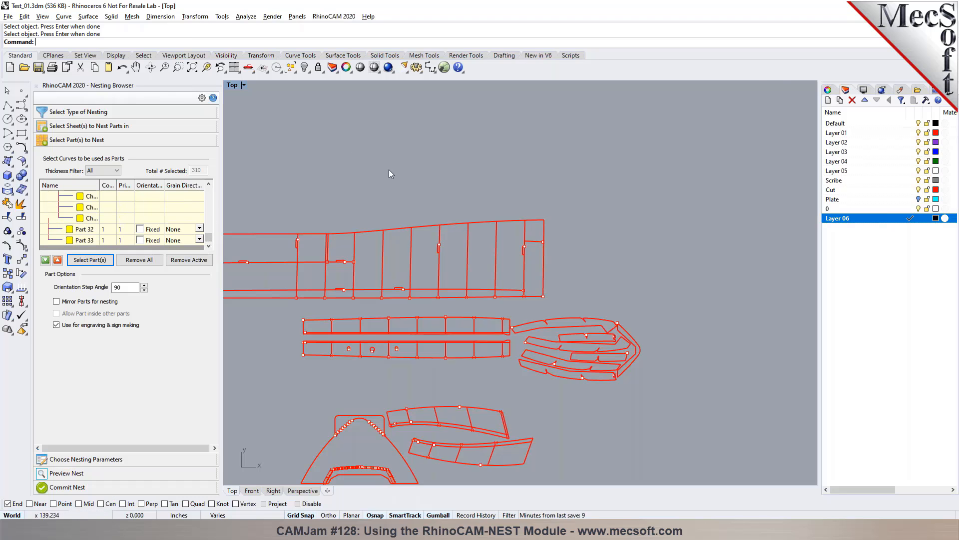
{"action": "scroll", "coordinate": [429, 193], "scroll_direction": "down", "scroll_amount": 2}
{"action": "left_click", "coordinate": [82, 229]}
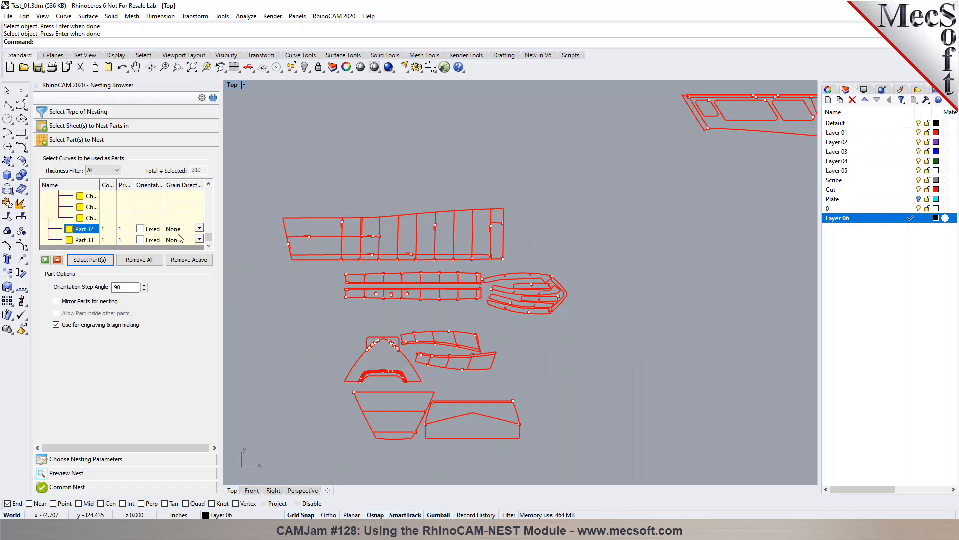
{"action": "scroll", "coordinate": [434, 226], "scroll_direction": "down", "scroll_amount": 5}
{"action": "scroll", "coordinate": [595, 185], "scroll_direction": "up", "scroll_amount": 6}
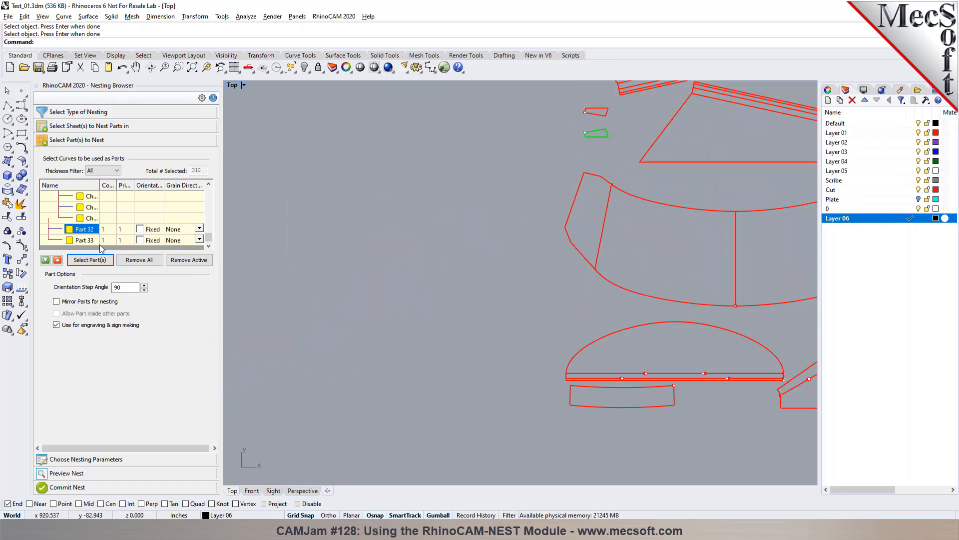
{"action": "left_click", "coordinate": [88, 241]}
{"action": "scroll", "coordinate": [587, 244], "scroll_direction": "down", "scroll_amount": 5}
{"action": "scroll", "coordinate": [590, 242], "scroll_direction": "down", "scroll_amount": 3}
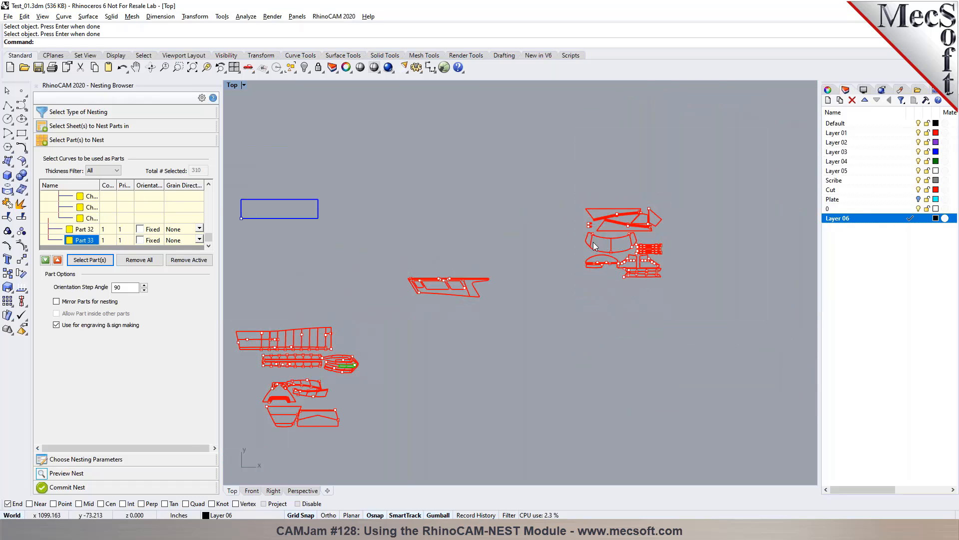
{"action": "scroll", "coordinate": [105, 210], "scroll_direction": "up", "scroll_amount": 2}
Step: Highlight Part 31 and several of its child curves one after another to examine which geometry belongs to the part
{"action": "left_click", "coordinate": [87, 218]}
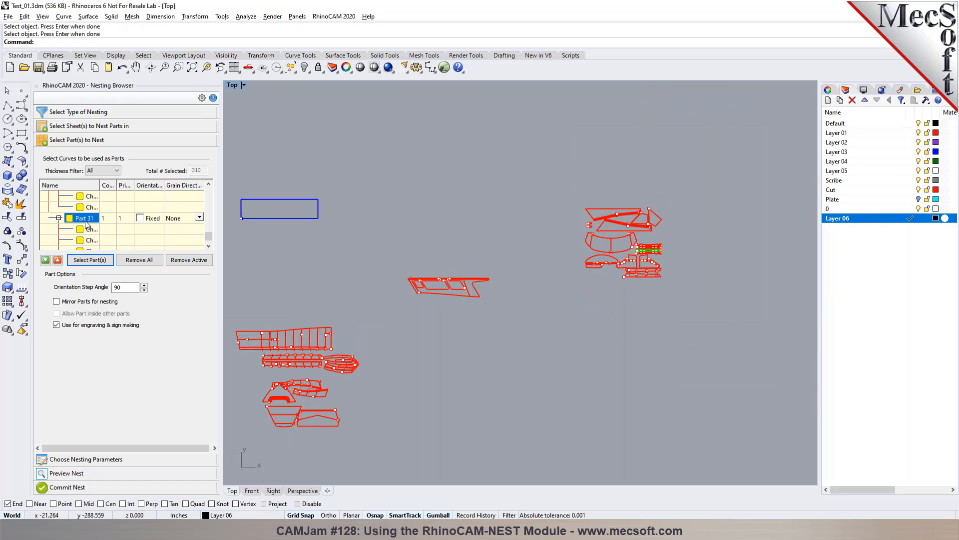
{"action": "scroll", "coordinate": [670, 238], "scroll_direction": "up", "scroll_amount": 5}
{"action": "scroll", "coordinate": [645, 266], "scroll_direction": "up", "scroll_amount": 5}
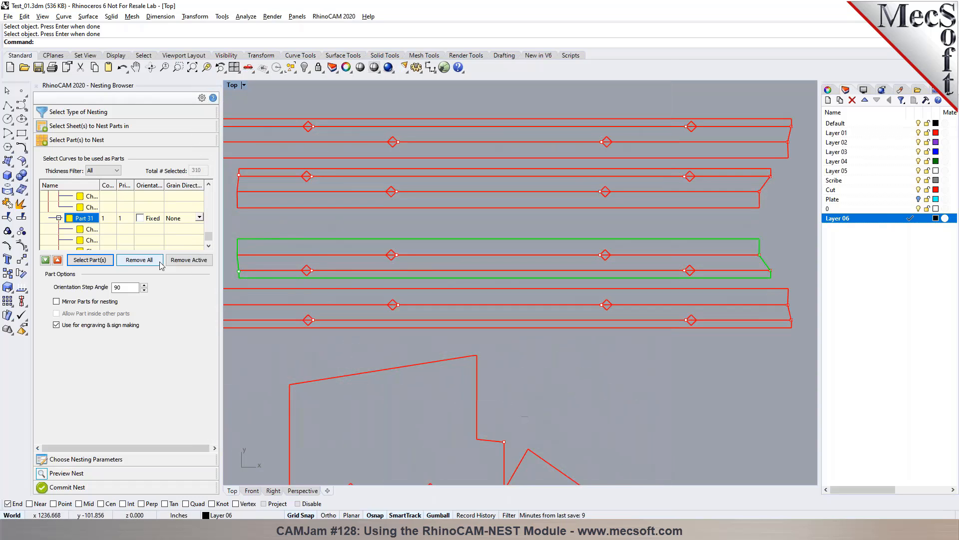
{"action": "left_click", "coordinate": [93, 230]}
{"action": "left_click", "coordinate": [87, 240]}
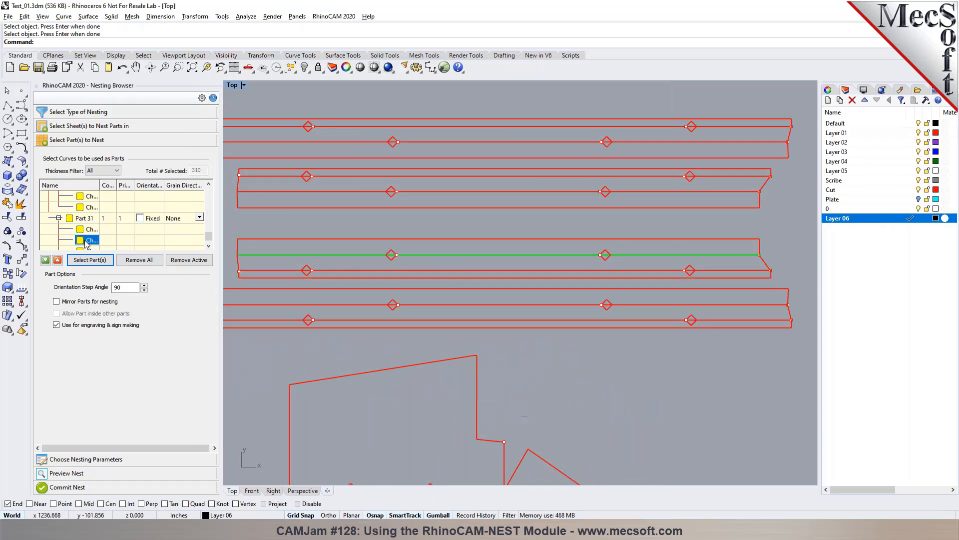
{"action": "scroll", "coordinate": [89, 241], "scroll_direction": "down", "scroll_amount": 1}
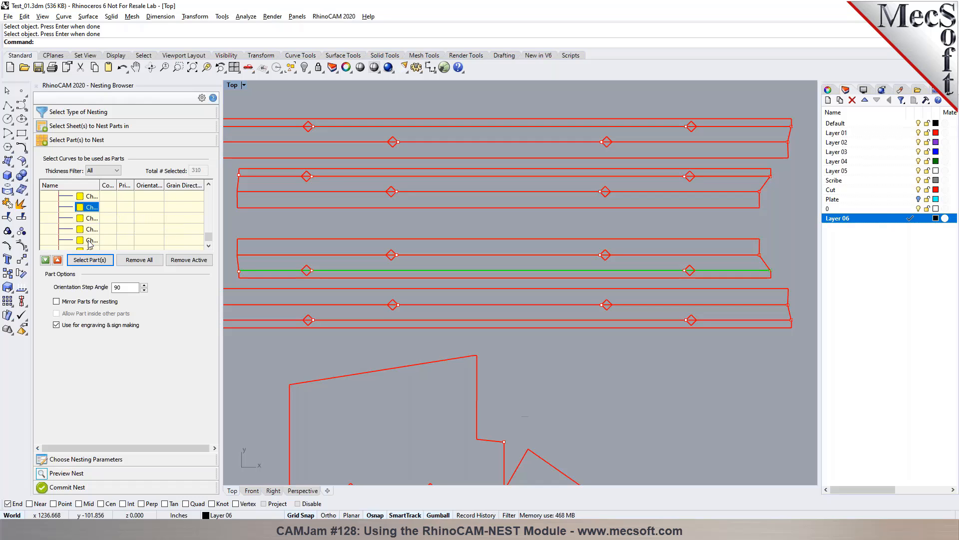
{"action": "left_click", "coordinate": [90, 220]}
{"action": "left_click", "coordinate": [89, 230]}
{"action": "left_click", "coordinate": [90, 239]}
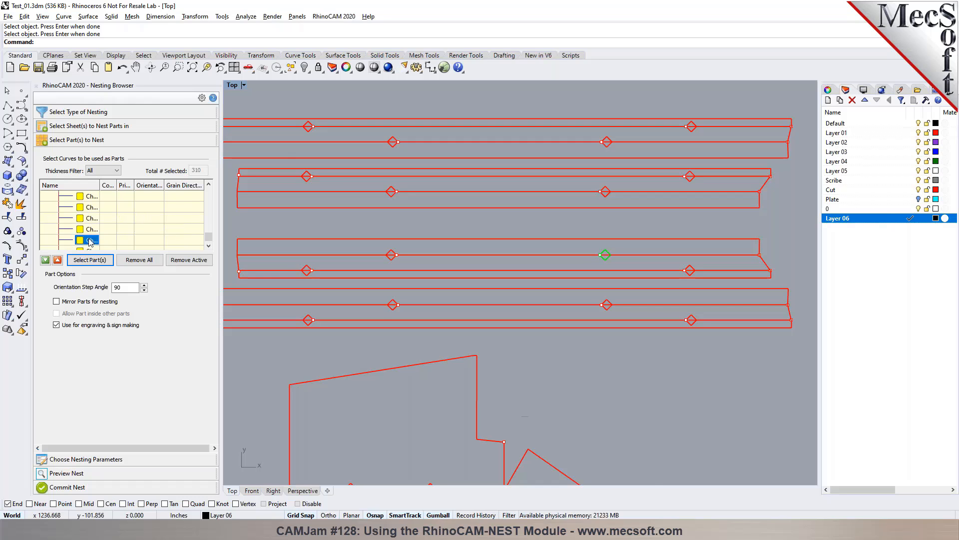
Step: Review the drawing and the remaining parts list from Part 30 back to Part 13, including their child curves
{"action": "scroll", "coordinate": [624, 233], "scroll_direction": "down", "scroll_amount": 10}
{"action": "scroll", "coordinate": [623, 235], "scroll_direction": "down", "scroll_amount": 8}
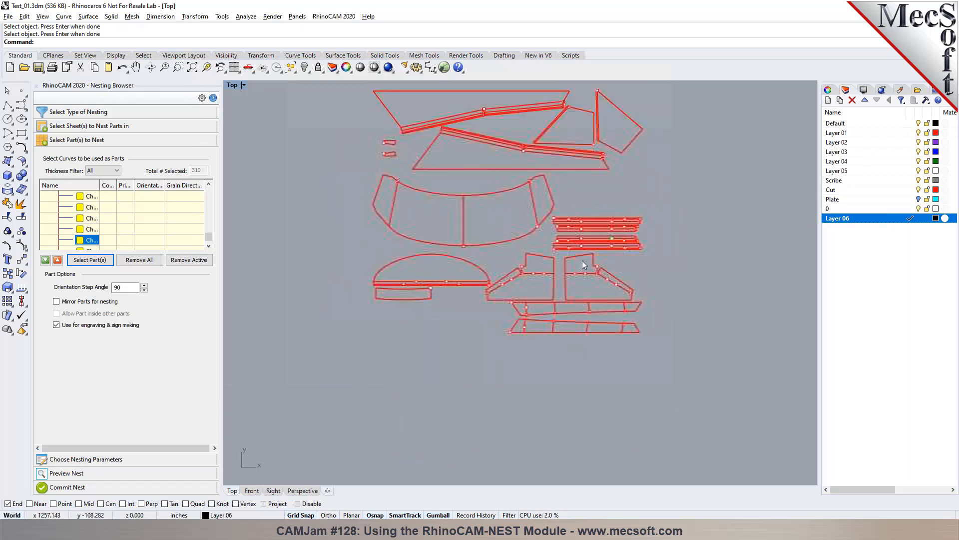
{"action": "scroll", "coordinate": [122, 222], "scroll_direction": "up", "scroll_amount": 2}
{"action": "scroll", "coordinate": [350, 274], "scroll_direction": "up", "scroll_amount": 10}
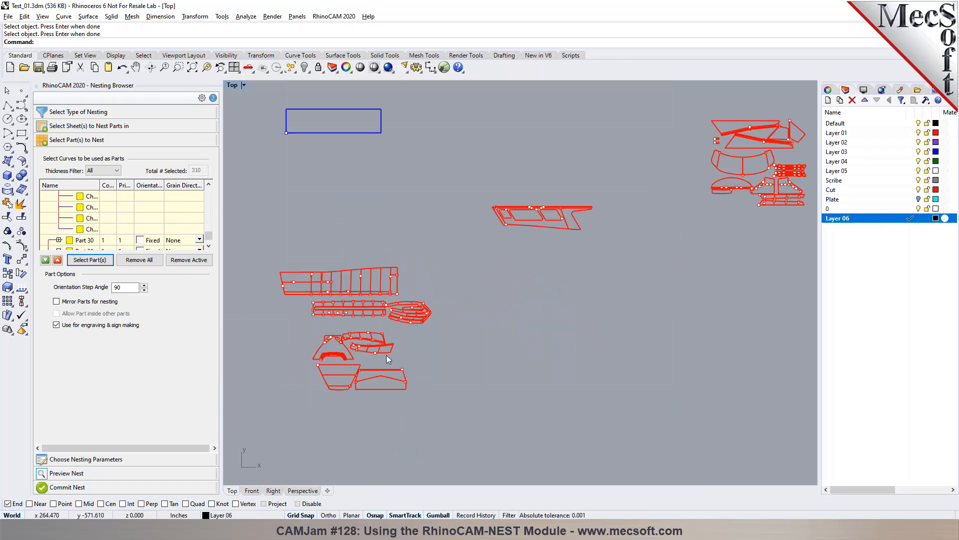
{"action": "scroll", "coordinate": [99, 211], "scroll_direction": "up", "scroll_amount": 3}
{"action": "scroll", "coordinate": [98, 211], "scroll_direction": "down", "scroll_amount": 1}
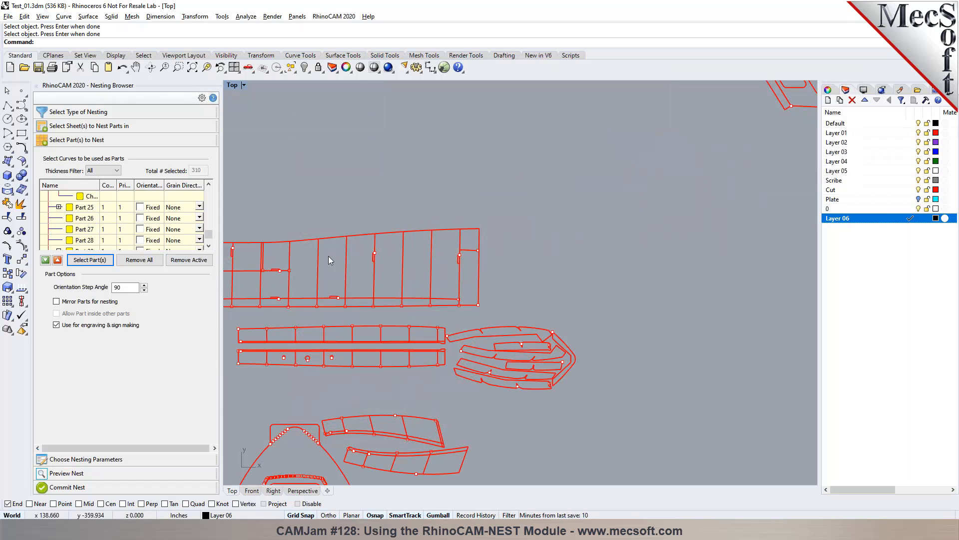
{"action": "scroll", "coordinate": [66, 242], "scroll_direction": "up", "scroll_amount": 2}
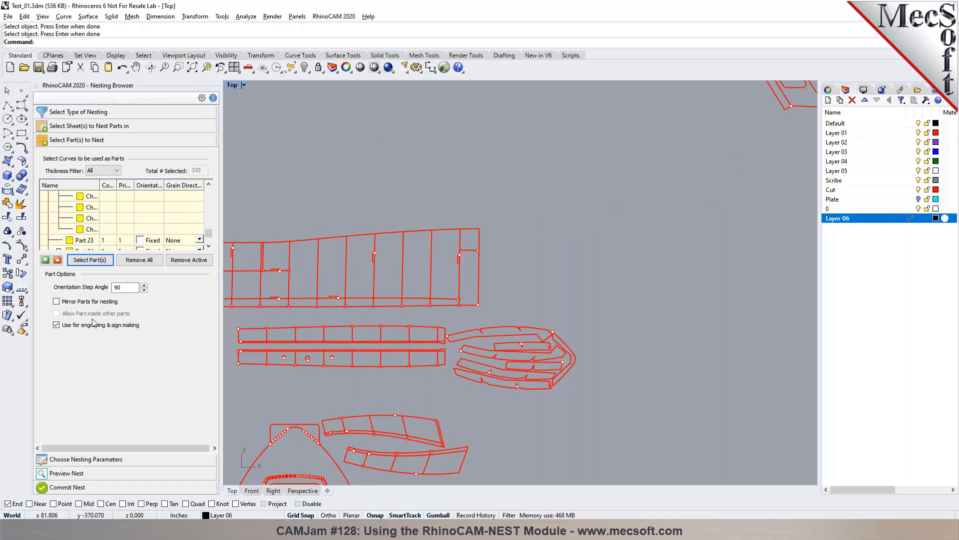
{"action": "scroll", "coordinate": [65, 221], "scroll_direction": "up", "scroll_amount": 1}
{"action": "left_click", "coordinate": [59, 196]}
{"action": "scroll", "coordinate": [65, 210], "scroll_direction": "up", "scroll_amount": 2}
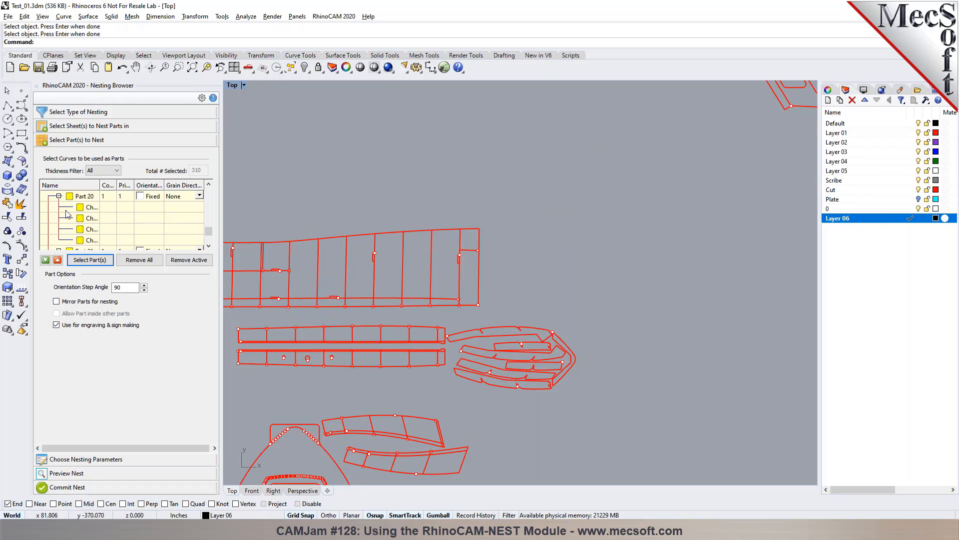
{"action": "scroll", "coordinate": [65, 215], "scroll_direction": "up", "scroll_amount": 3}
{"action": "scroll", "coordinate": [62, 212], "scroll_direction": "up", "scroll_amount": 4}
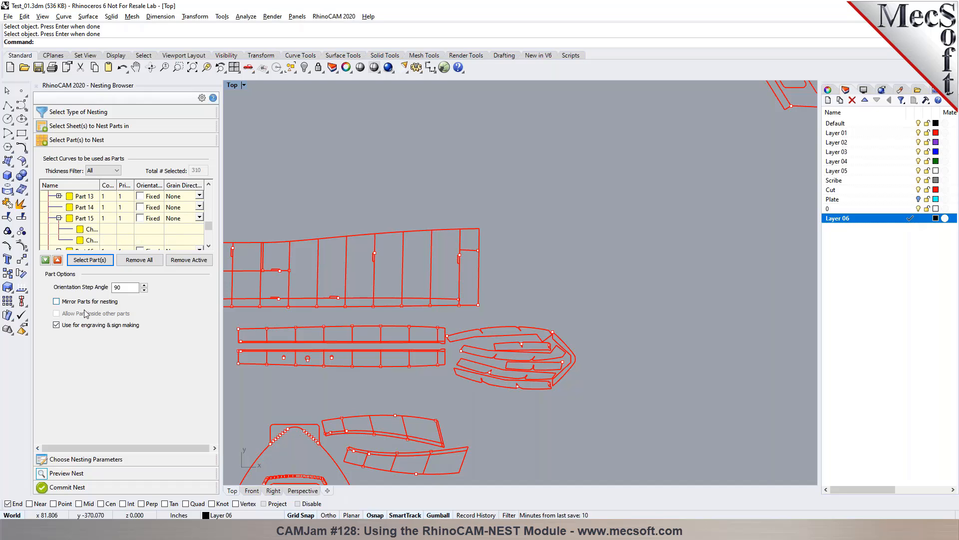
Step: Keep the orientation step angle at 90, examine the narrow slots in the parts, and set the part-to-part distance to 0.6
{"action": "double_click", "coordinate": [120, 289]}
{"action": "scroll", "coordinate": [470, 223], "scroll_direction": "down", "scroll_amount": 5}
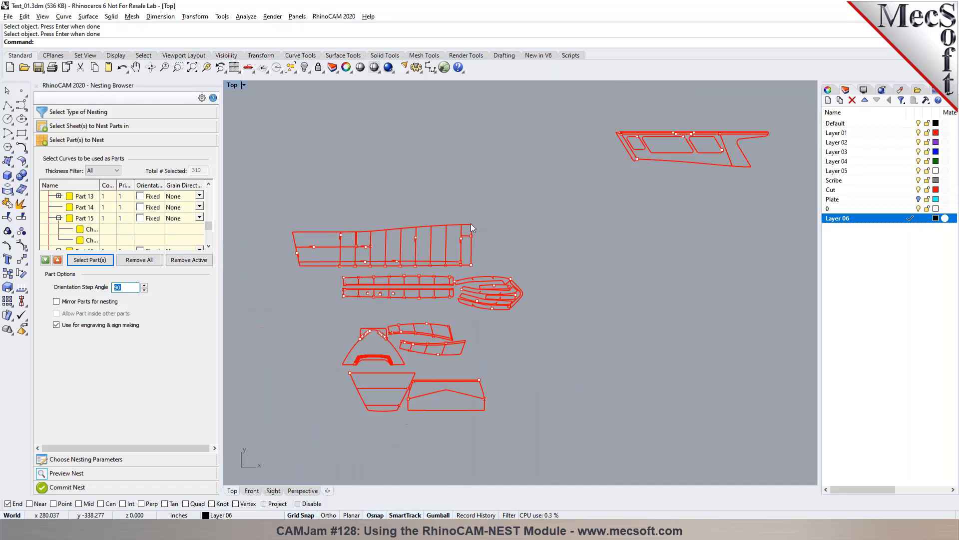
{"action": "left_click", "coordinate": [140, 462]}
{"action": "left_click", "coordinate": [136, 181]}
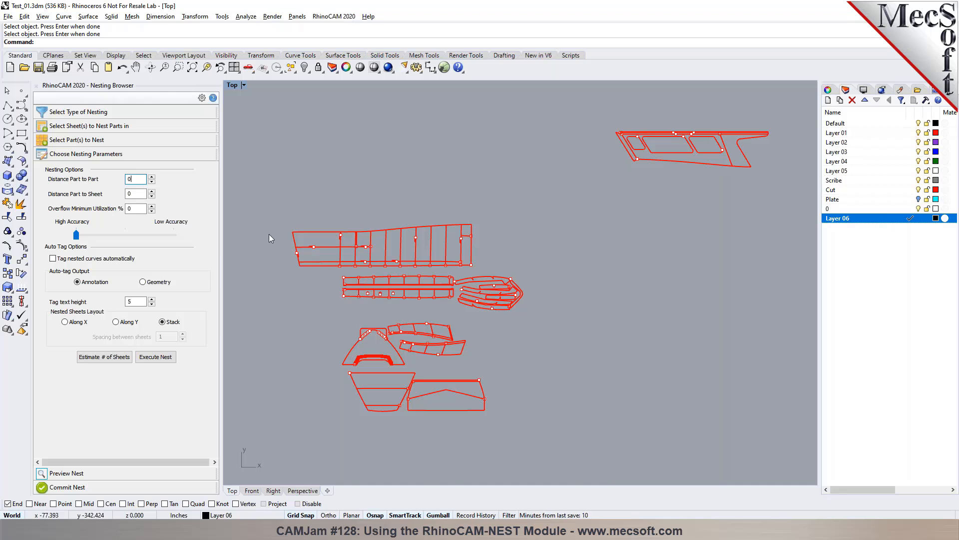
{"action": "scroll", "coordinate": [382, 304], "scroll_direction": "up", "scroll_amount": 5}
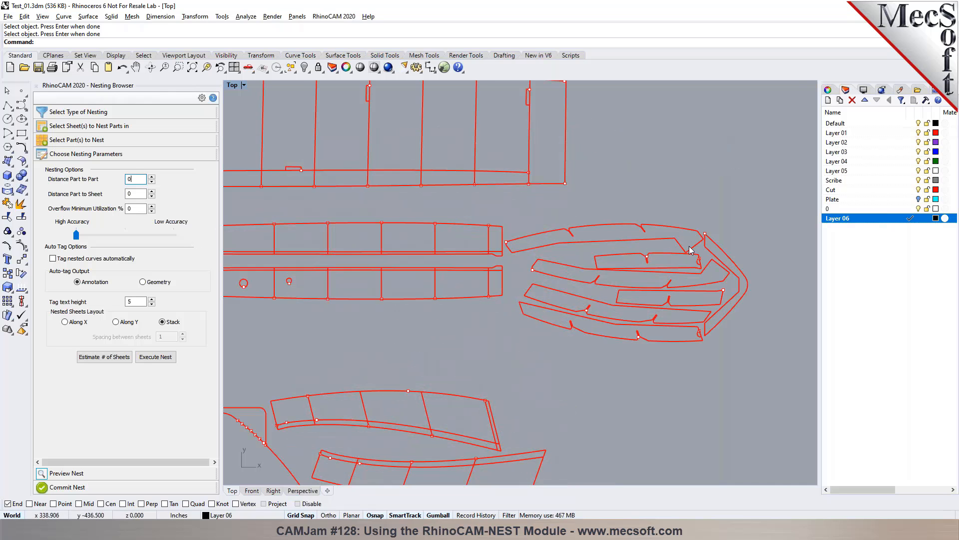
{"action": "scroll", "coordinate": [661, 258], "scroll_direction": "up", "scroll_amount": 5}
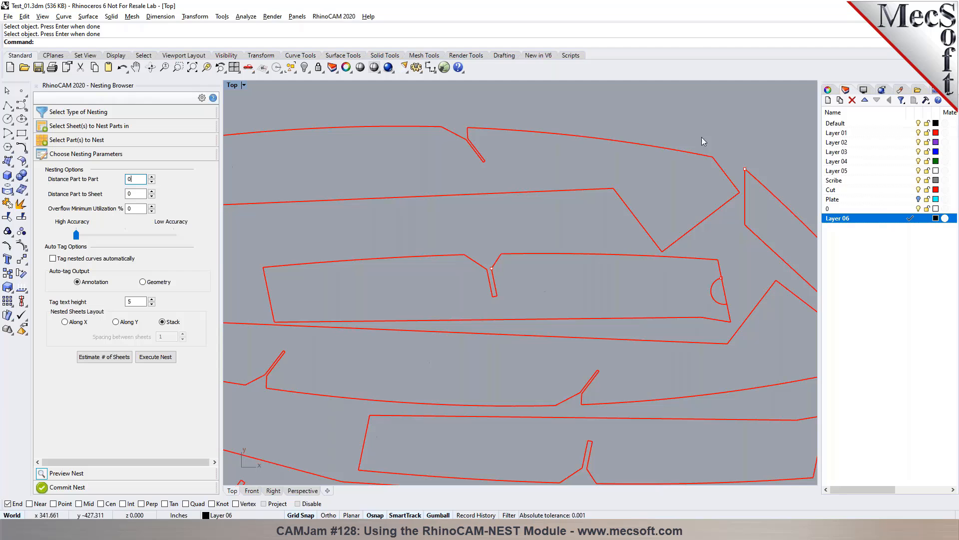
{"action": "scroll", "coordinate": [500, 111], "scroll_direction": "up", "scroll_amount": 3}
{"action": "scroll", "coordinate": [474, 194], "scroll_direction": "up", "scroll_amount": 4}
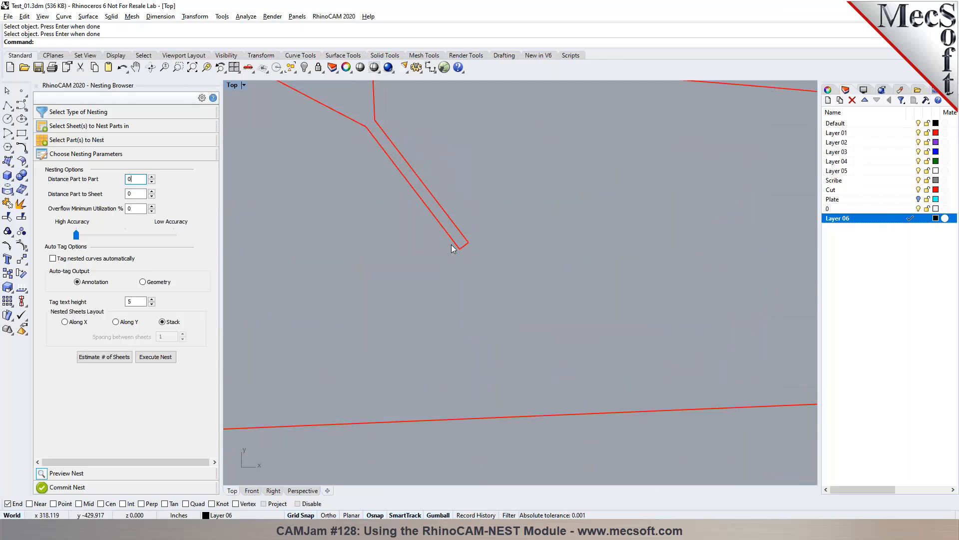
{"action": "scroll", "coordinate": [449, 239], "scroll_direction": "down", "scroll_amount": 4}
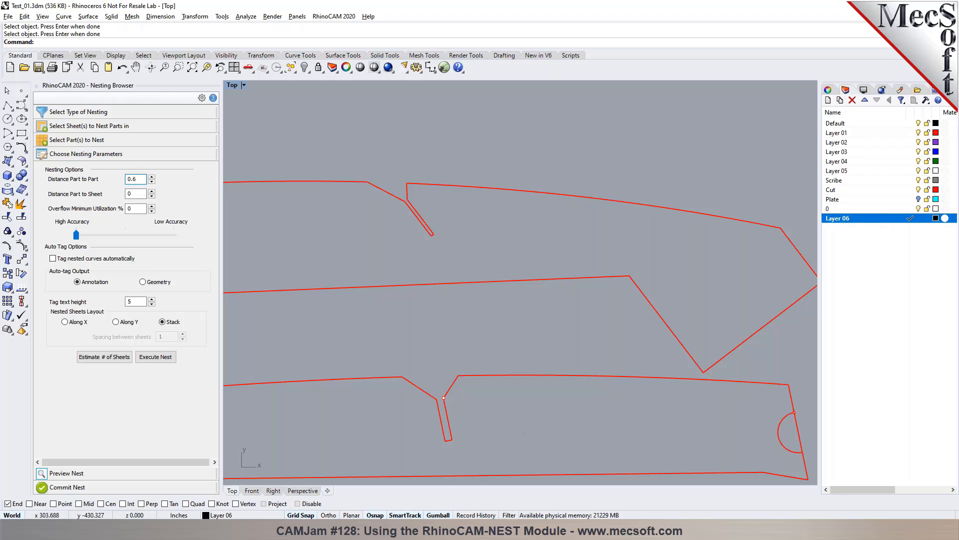
Step: Set the distance from the parts to the sheet edge to 1
{"action": "scroll", "coordinate": [528, 257], "scroll_direction": "down", "scroll_amount": 5}
{"action": "scroll", "coordinate": [572, 260], "scroll_direction": "down", "scroll_amount": 3}
{"action": "scroll", "coordinate": [556, 184], "scroll_direction": "up", "scroll_amount": 6}
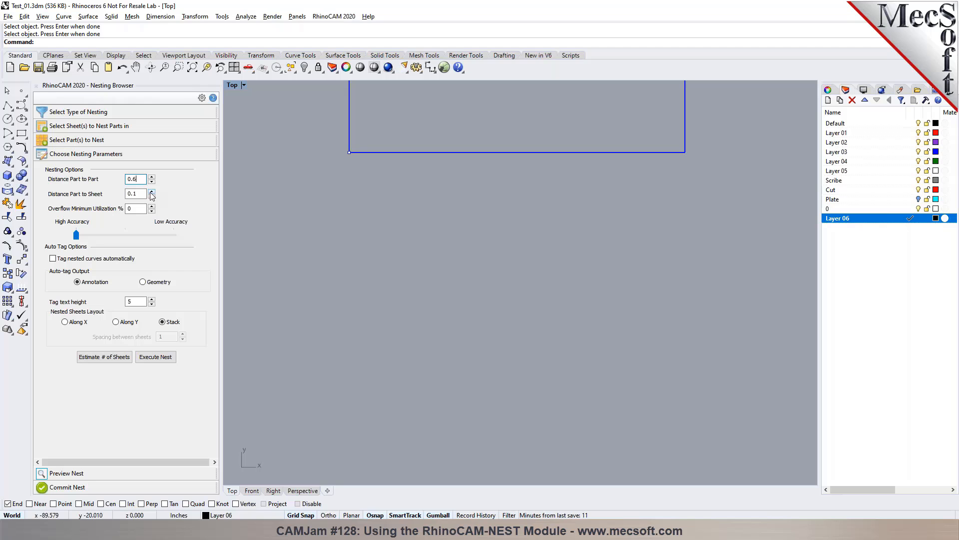
{"action": "scroll", "coordinate": [285, 215], "scroll_direction": "down", "scroll_amount": 5}
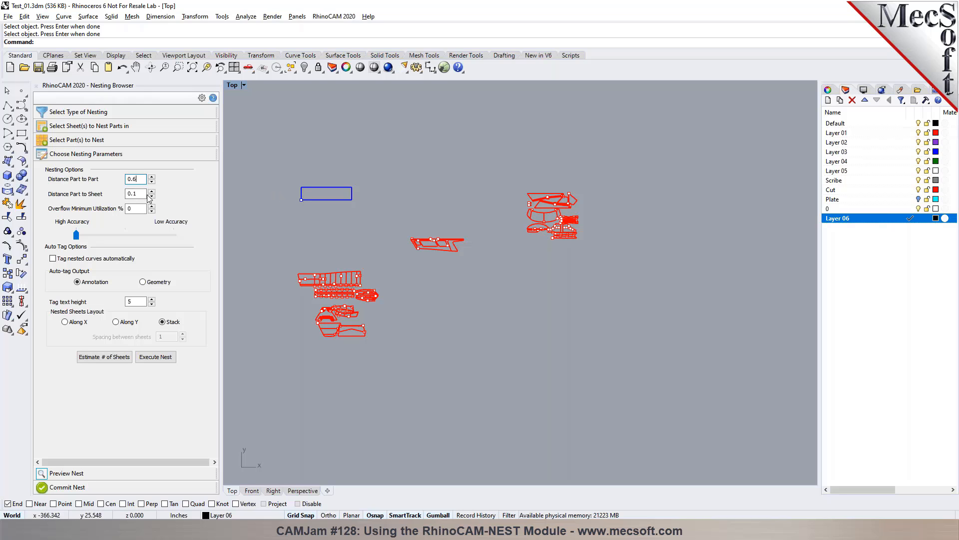
{"action": "key", "text": "Tab"}
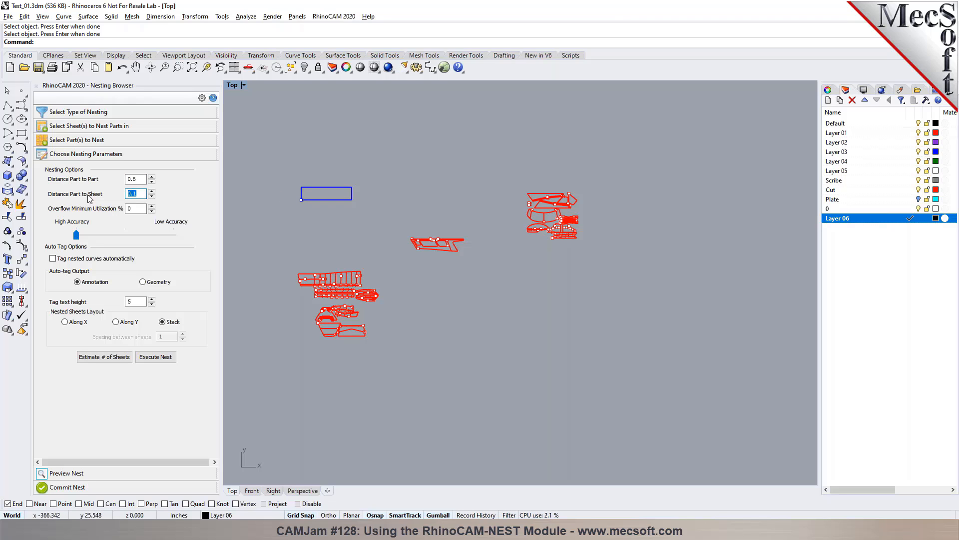
{"action": "type", "text": "1"}
Step: Estimate the number of sheets needed and update the sheet count with the estimate
{"action": "left_click", "coordinate": [115, 360]}
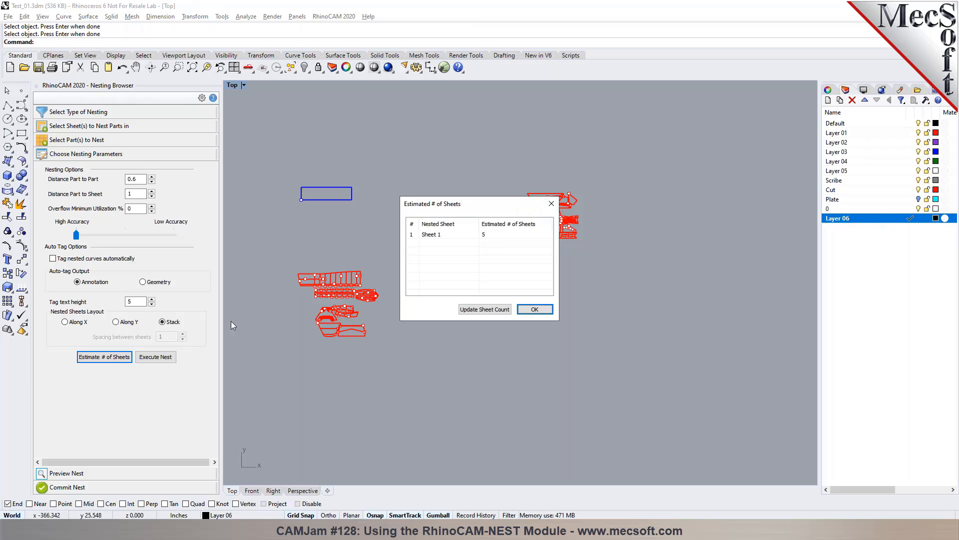
{"action": "left_click", "coordinate": [483, 309]}
{"action": "key", "text": "Return"}
{"action": "left_click", "coordinate": [526, 307]}
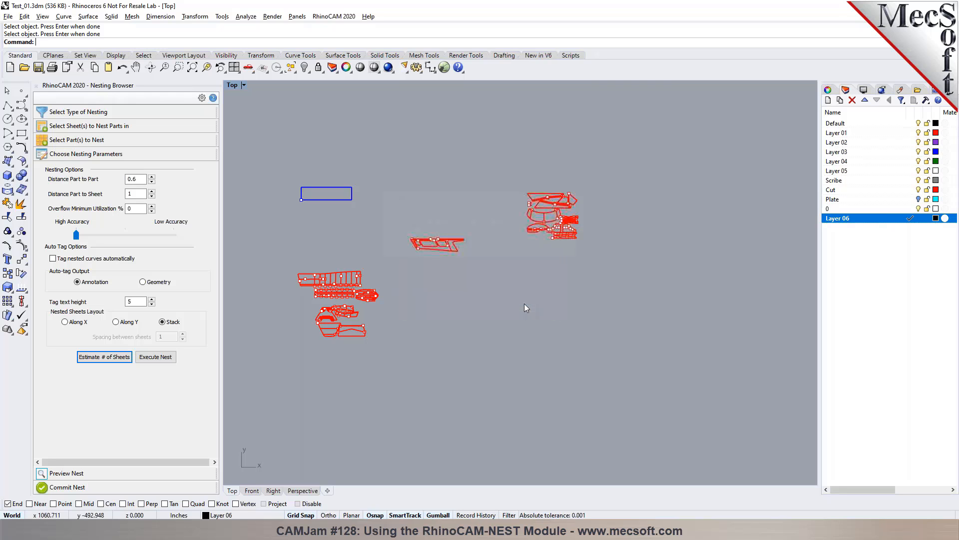
Step: Execute the nest and inspect the previewed layout on the first sheet
{"action": "left_click", "coordinate": [169, 359]}
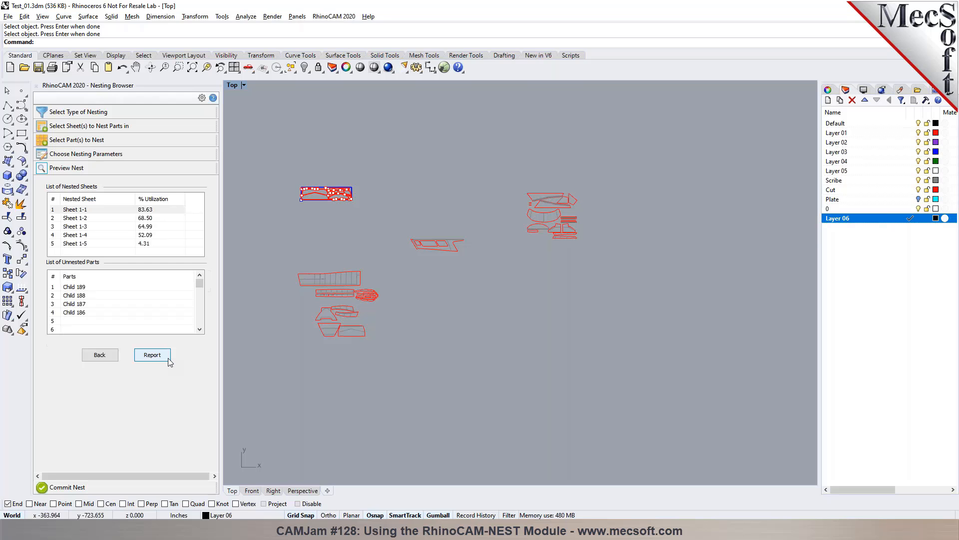
{"action": "scroll", "coordinate": [305, 195], "scroll_direction": "up", "scroll_amount": 10}
{"action": "scroll", "coordinate": [322, 128], "scroll_direction": "down", "scroll_amount": 6}
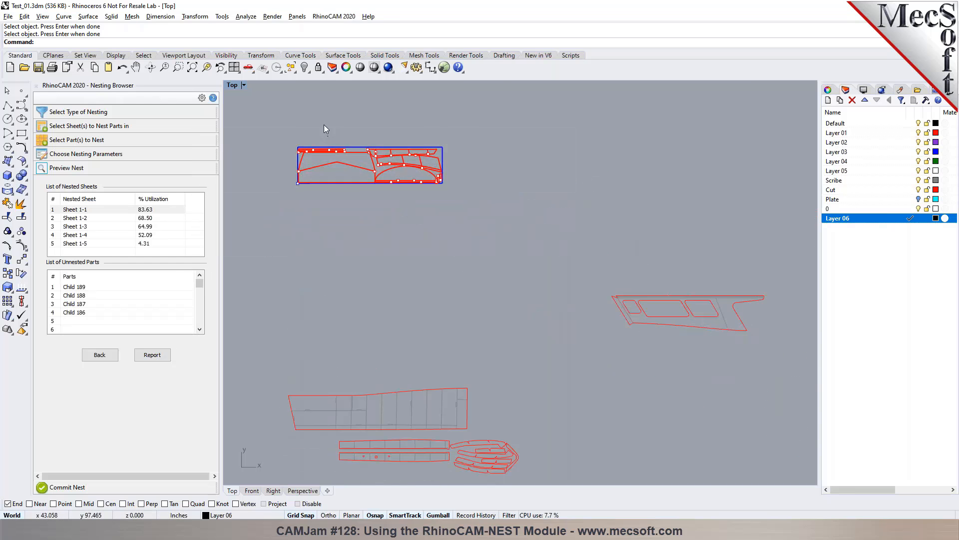
Step: Locate the unnested curves Child 189, Child 188 and Child 186 in the drawing and examine them up close
{"action": "left_click", "coordinate": [80, 287]}
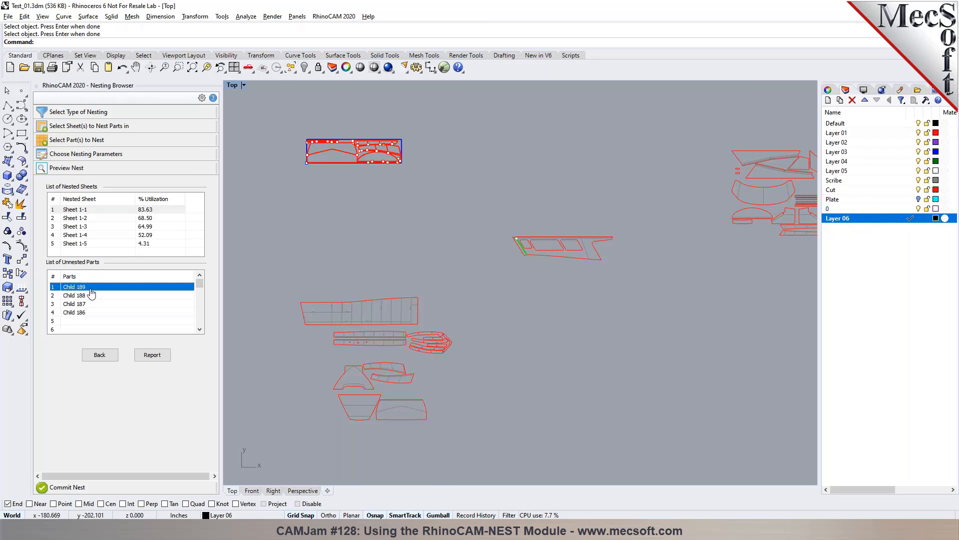
{"action": "scroll", "coordinate": [544, 237], "scroll_direction": "up", "scroll_amount": 8}
{"action": "scroll", "coordinate": [517, 220], "scroll_direction": "up", "scroll_amount": 4}
{"action": "scroll", "coordinate": [376, 226], "scroll_direction": "down", "scroll_amount": 6}
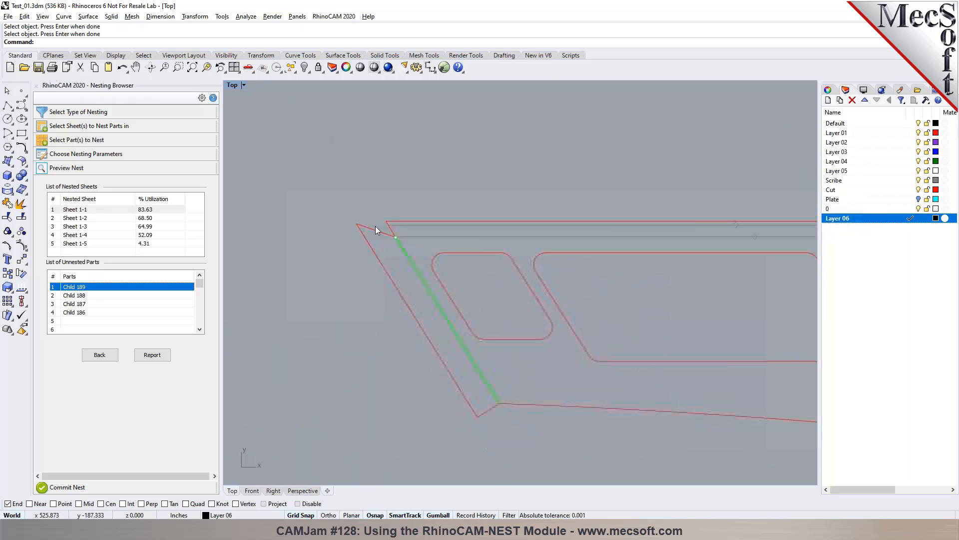
{"action": "left_click", "coordinate": [75, 295]}
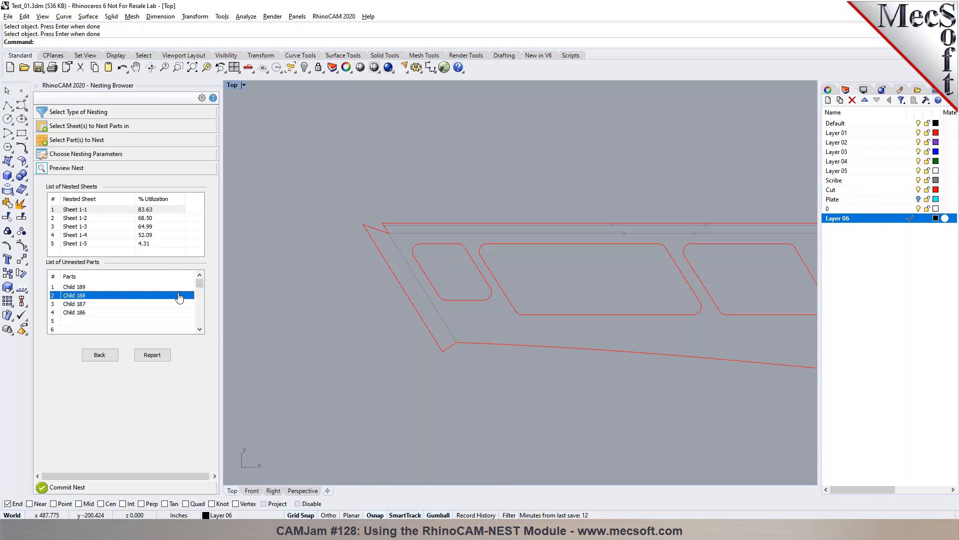
{"action": "left_click", "coordinate": [86, 312]}
Step: Locate the unnested curve Child 15 in the drawing and examine it up close
{"action": "scroll", "coordinate": [89, 311], "scroll_direction": "down", "scroll_amount": 2}
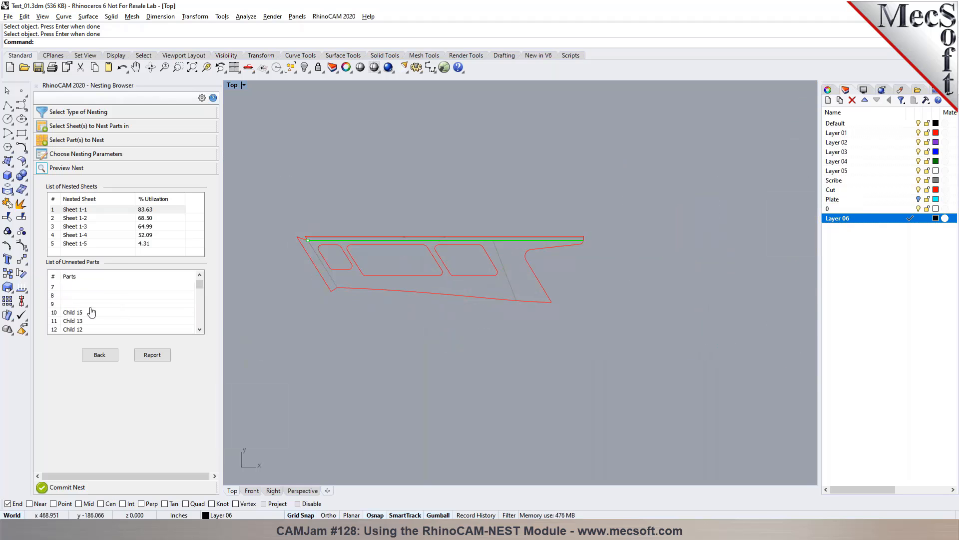
{"action": "left_click", "coordinate": [91, 312]}
{"action": "scroll", "coordinate": [370, 180], "scroll_direction": "up", "scroll_amount": 8}
{"action": "scroll", "coordinate": [491, 204], "scroll_direction": "down", "scroll_amount": 7}
{"action": "scroll", "coordinate": [491, 201], "scroll_direction": "down", "scroll_amount": 6}
{"action": "scroll", "coordinate": [121, 309], "scroll_direction": "down", "scroll_amount": 7}
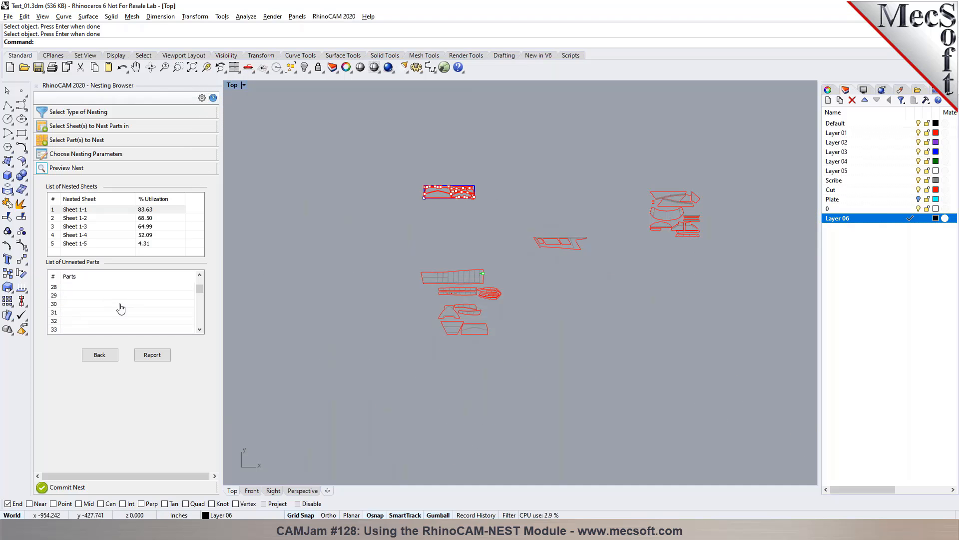
Step: Locate the last unnested entry, Part 24, in the drawing and examine its outline
{"action": "left_click_drag", "start_coordinate": [197, 290], "coordinate": [199, 333]}
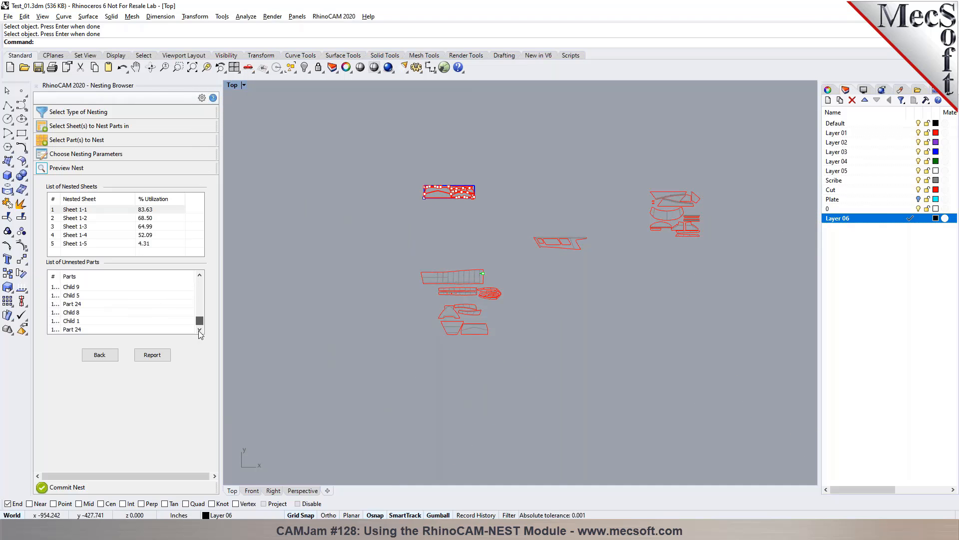
{"action": "left_click", "coordinate": [92, 329]}
{"action": "scroll", "coordinate": [440, 327], "scroll_direction": "up", "scroll_amount": 5}
{"action": "scroll", "coordinate": [573, 242], "scroll_direction": "up", "scroll_amount": 10}
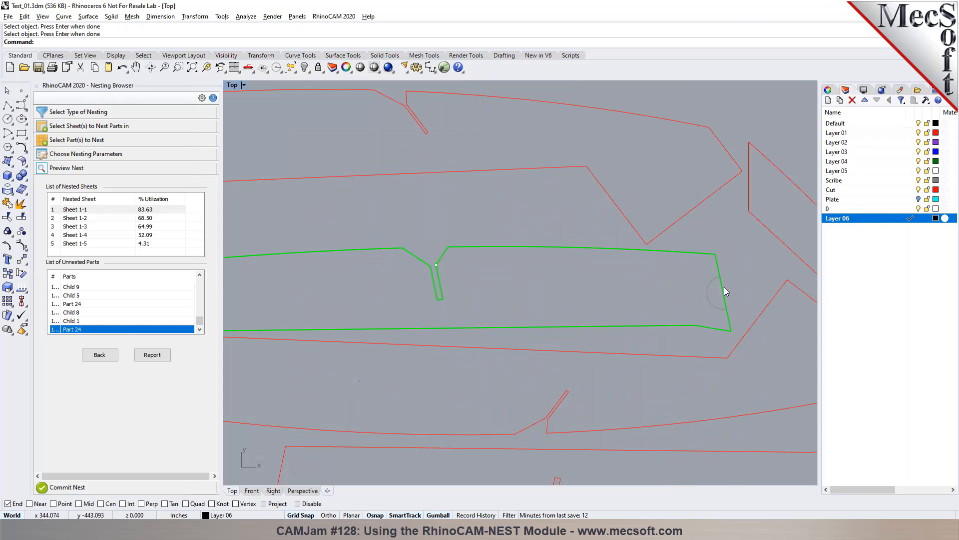
{"action": "scroll", "coordinate": [502, 266], "scroll_direction": "down", "scroll_amount": 5}
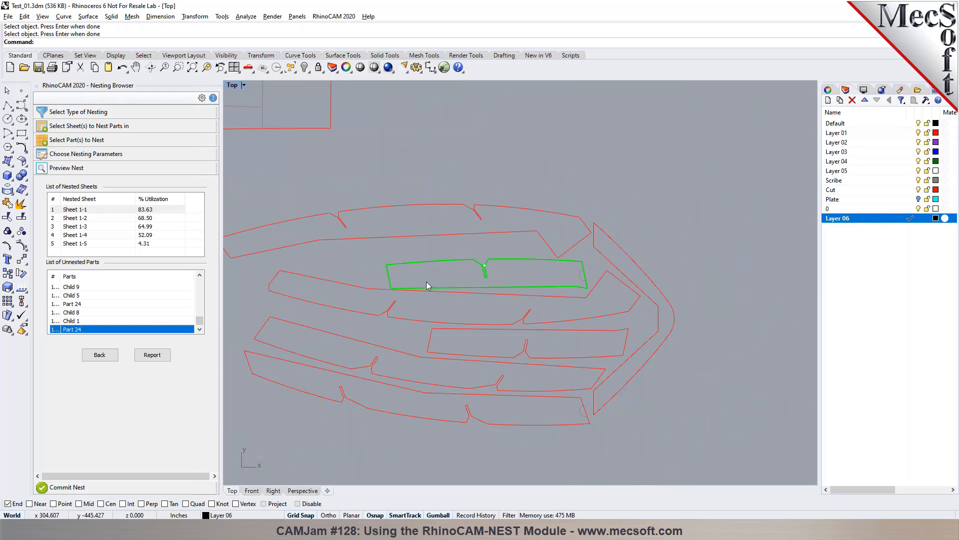
Step: Widen the number column of the unnested parts list to read its last row numbers, and view the whole drawing
{"action": "mouse_move", "coordinate": [199, 321]}
{"action": "left_mouse_down"}
{"action": "mouse_move", "coordinate": [199, 282]}
{"action": "mouse_move", "coordinate": [197, 328]}
{"action": "left_mouse_up"}
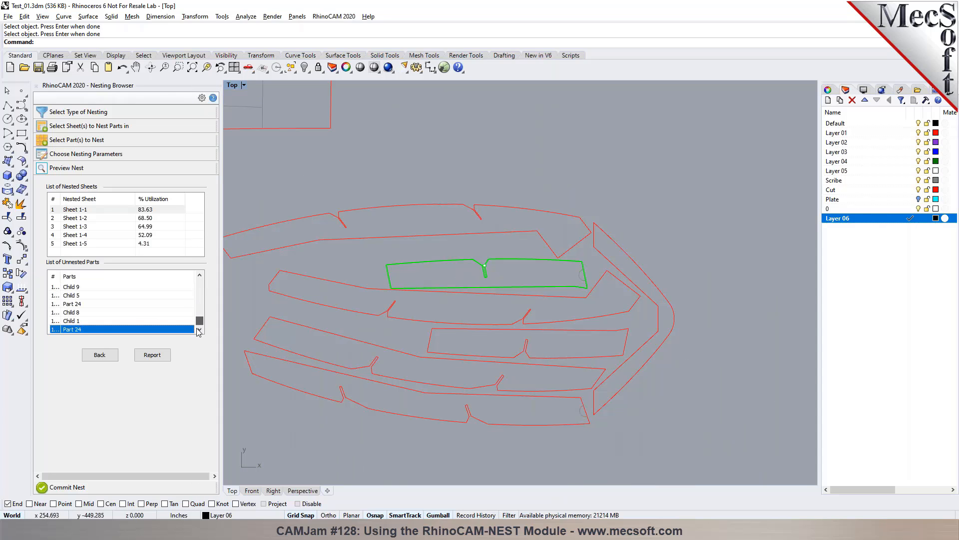
{"action": "mouse_move", "coordinate": [61, 277]}
{"action": "left_mouse_down"}
{"action": "mouse_move", "coordinate": [87, 277]}
{"action": "mouse_move", "coordinate": [78, 278]}
{"action": "left_mouse_up"}
{"action": "mouse_move", "coordinate": [200, 320]}
{"action": "left_mouse_down"}
{"action": "mouse_move", "coordinate": [195, 290]}
{"action": "mouse_move", "coordinate": [199, 322]}
{"action": "left_mouse_up"}
{"action": "scroll", "coordinate": [346, 280], "scroll_direction": "down", "scroll_amount": 5}
{"action": "scroll", "coordinate": [472, 279], "scroll_direction": "down", "scroll_amount": 14}
{"action": "right_click_drag", "start_coordinate": [390, 203], "coordinate": [412, 247]}
{"action": "scroll", "coordinate": [412, 247], "scroll_direction": "up", "scroll_amount": 4}
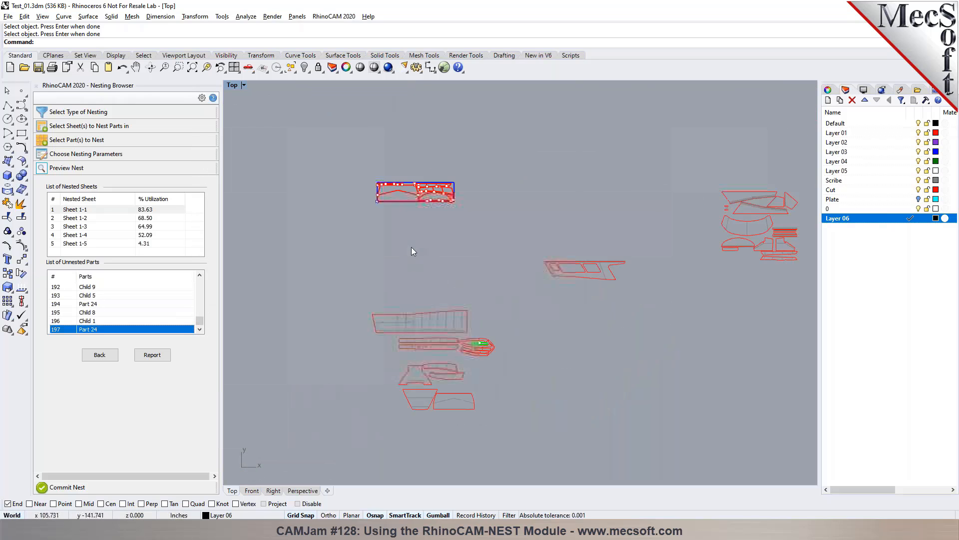
Step: Review the previewed layouts of Sheet 1-2 through Sheet 1-5 and return to Sheet 1-1
{"action": "left_click", "coordinate": [83, 218]}
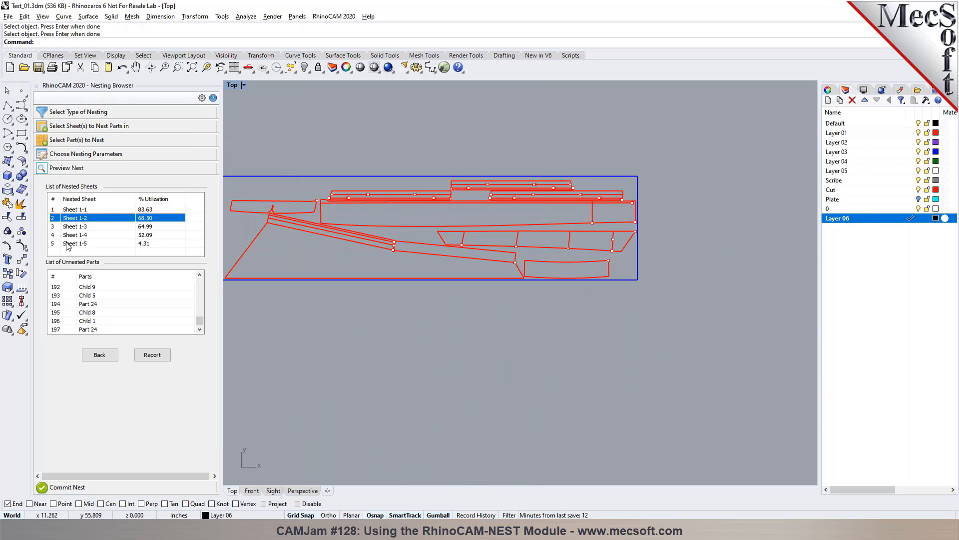
{"action": "left_click", "coordinate": [78, 229]}
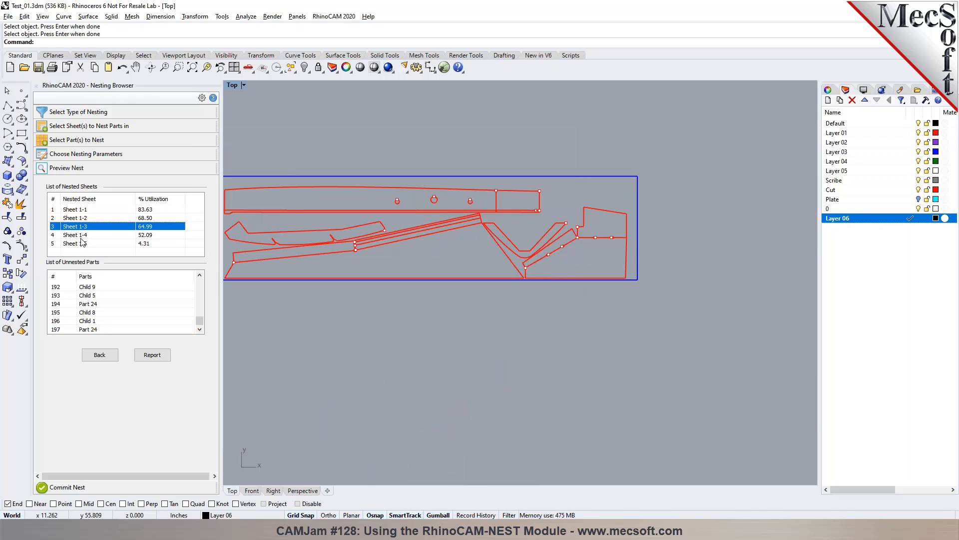
{"action": "left_click", "coordinate": [82, 235]}
{"action": "left_click", "coordinate": [83, 245]}
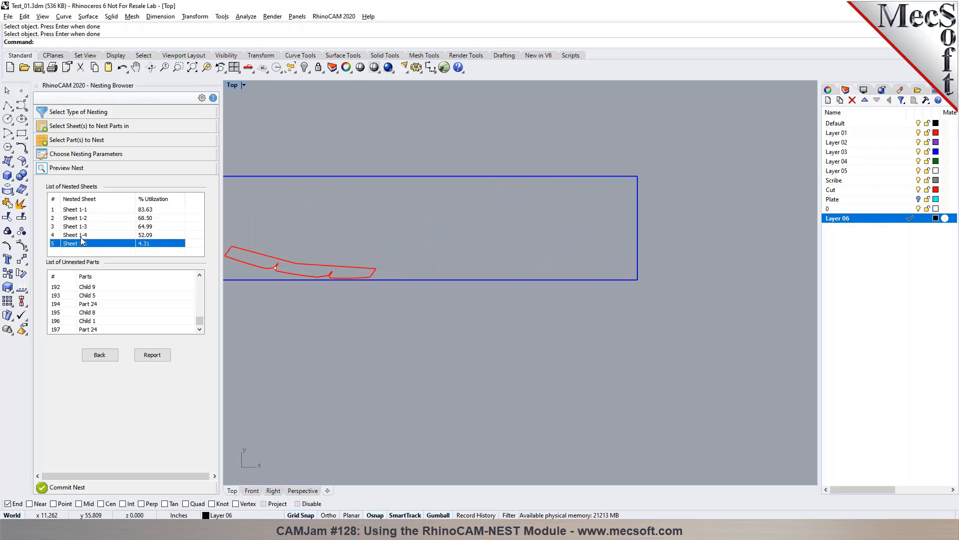
{"action": "key", "text": "Up"}
{"action": "key", "text": "Up"}
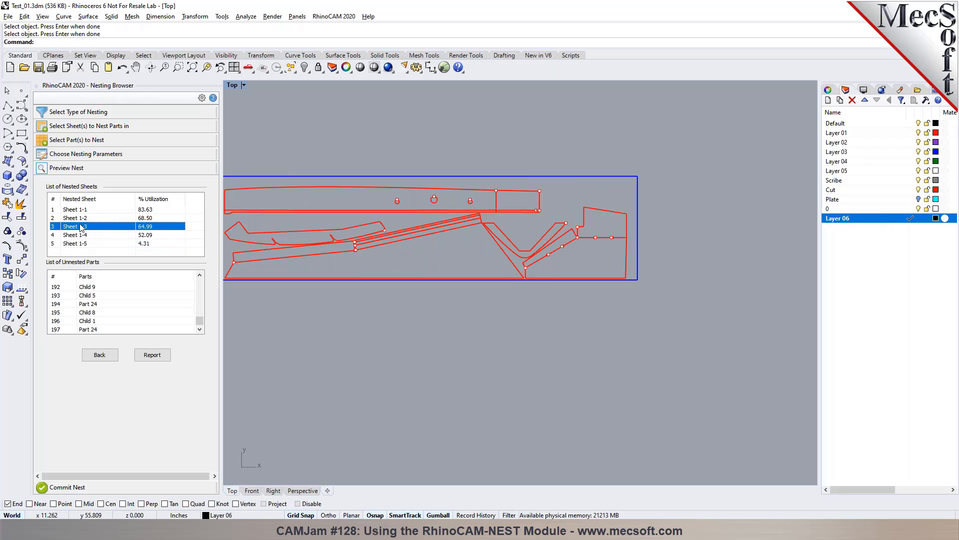
{"action": "key", "text": "Up"}
{"action": "left_click", "coordinate": [80, 211]}
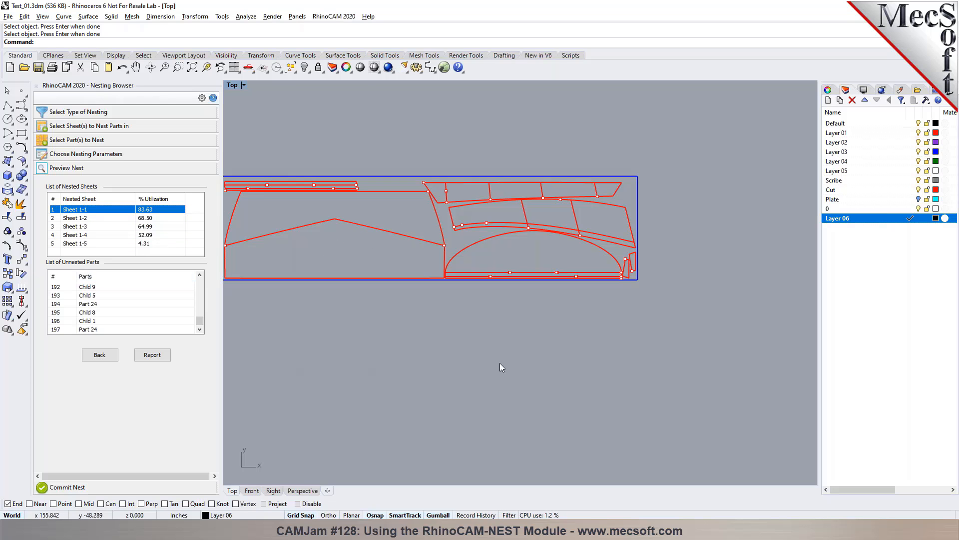
Step: Commit the nest with a separate layer for each nested sheet
{"action": "scroll", "coordinate": [500, 355], "scroll_direction": "down", "scroll_amount": 3}
{"action": "left_click", "coordinate": [90, 487]}
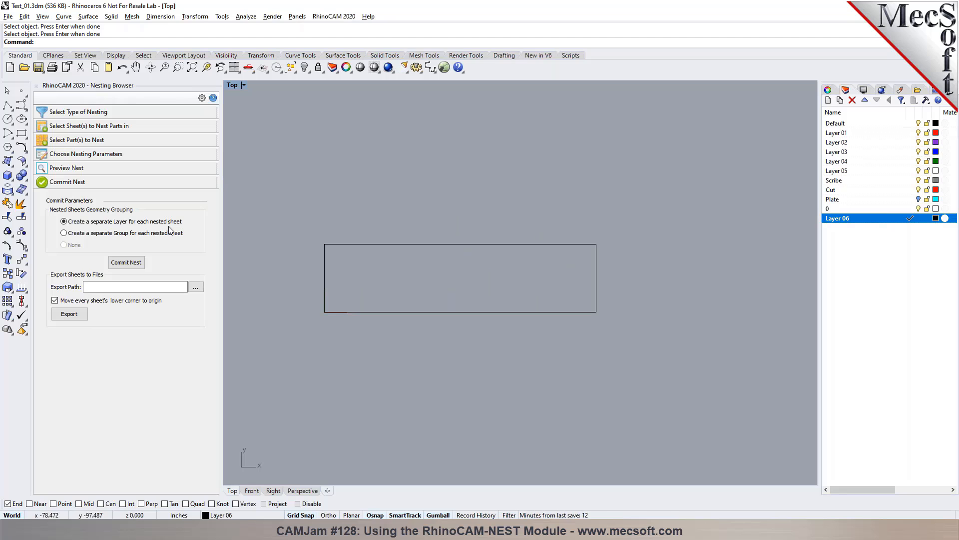
{"action": "left_click", "coordinate": [125, 263]}
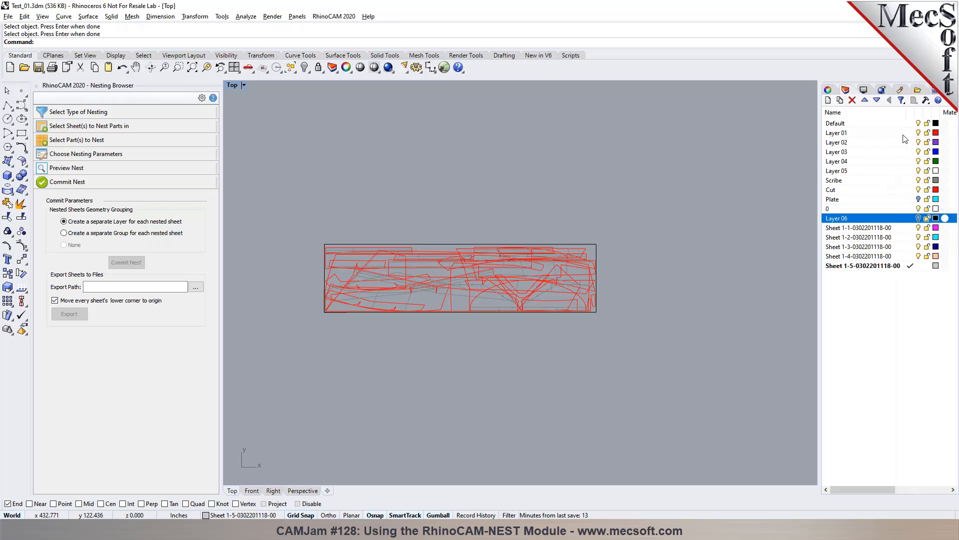
Step: Make Default the current layer and hide the layers of Sheet 1-1 through Sheet 1-5
{"action": "left_click", "coordinate": [910, 123]}
{"action": "left_click", "coordinate": [918, 228]}
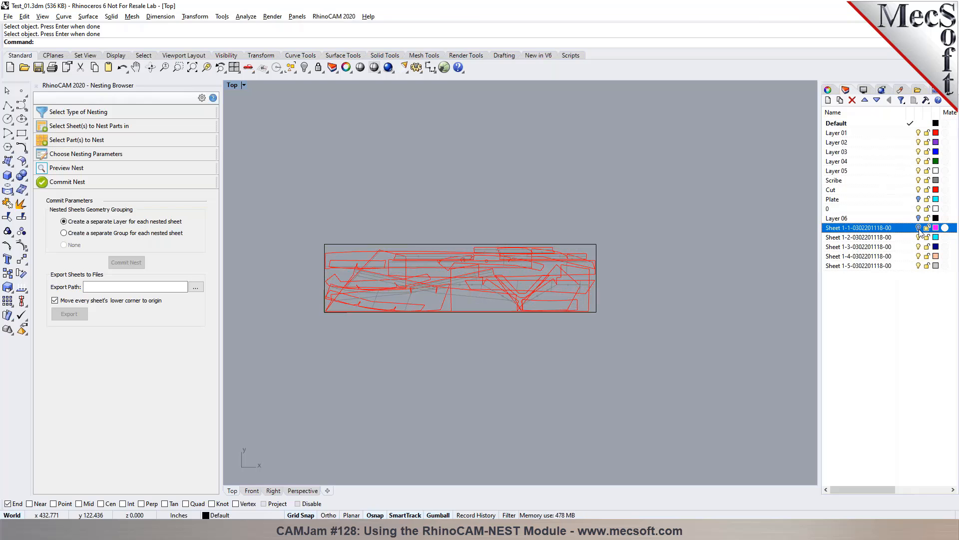
{"action": "left_click", "coordinate": [918, 237]}
{"action": "left_click", "coordinate": [918, 247]}
{"action": "left_click", "coordinate": [919, 256]}
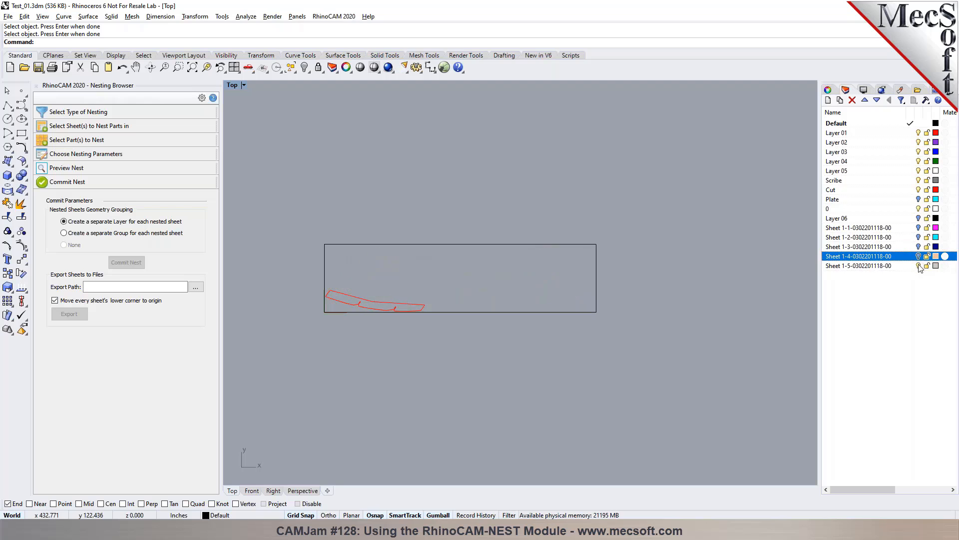
{"action": "left_click", "coordinate": [918, 266]}
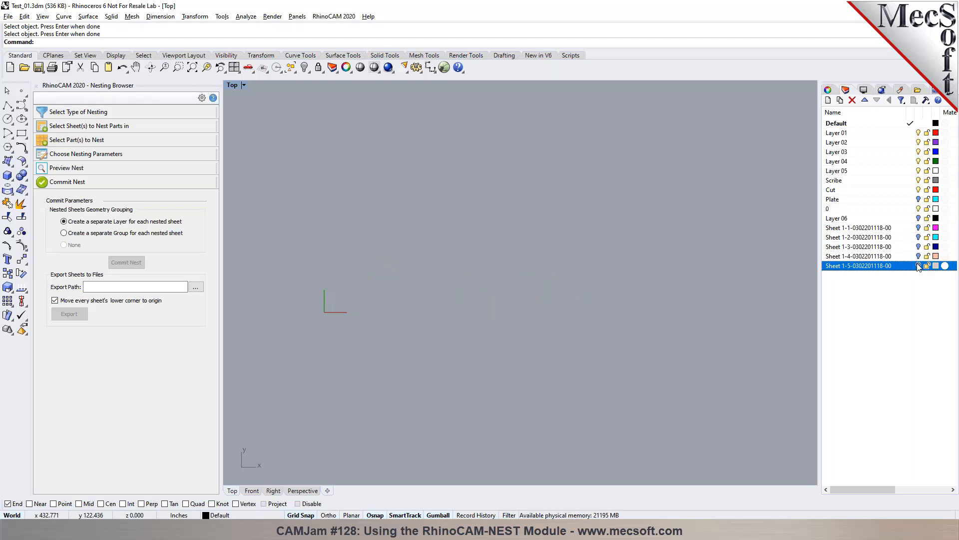
Step: View the committed layout of each sheet layer in turn, leaving only the Sheet 1-1 layer visible
{"action": "left_click", "coordinate": [918, 228]}
{"action": "left_click", "coordinate": [918, 227]}
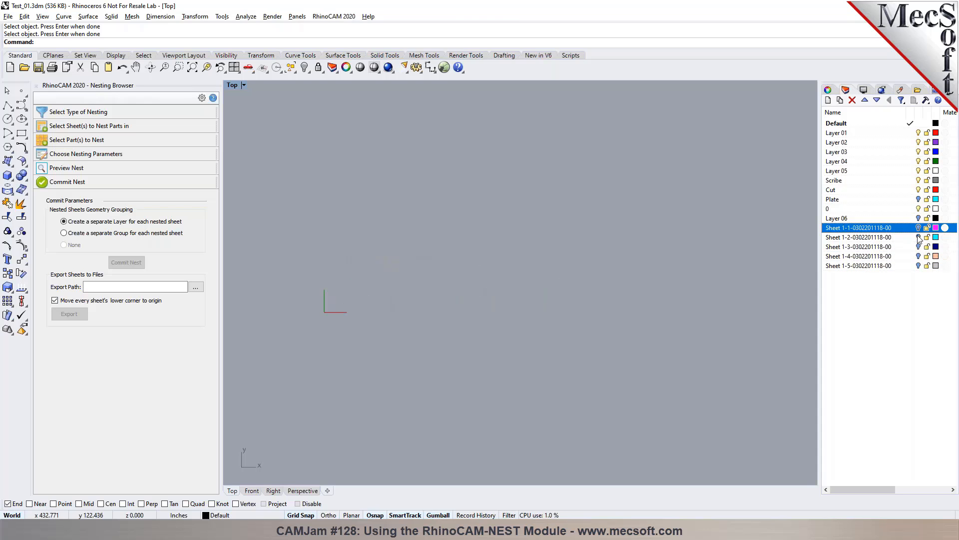
{"action": "left_click", "coordinate": [919, 237]}
{"action": "left_click", "coordinate": [918, 237]}
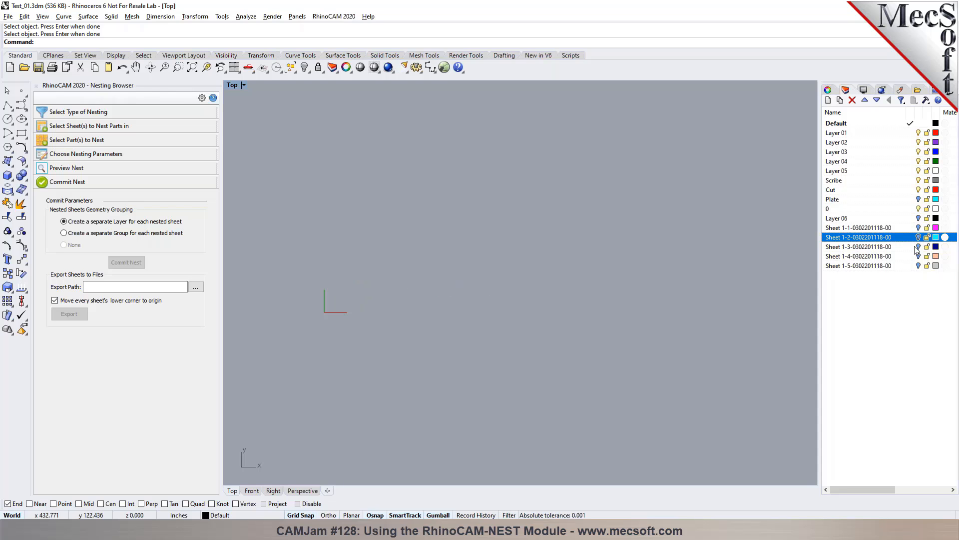
{"action": "left_click", "coordinate": [918, 246]}
{"action": "left_click", "coordinate": [918, 247]}
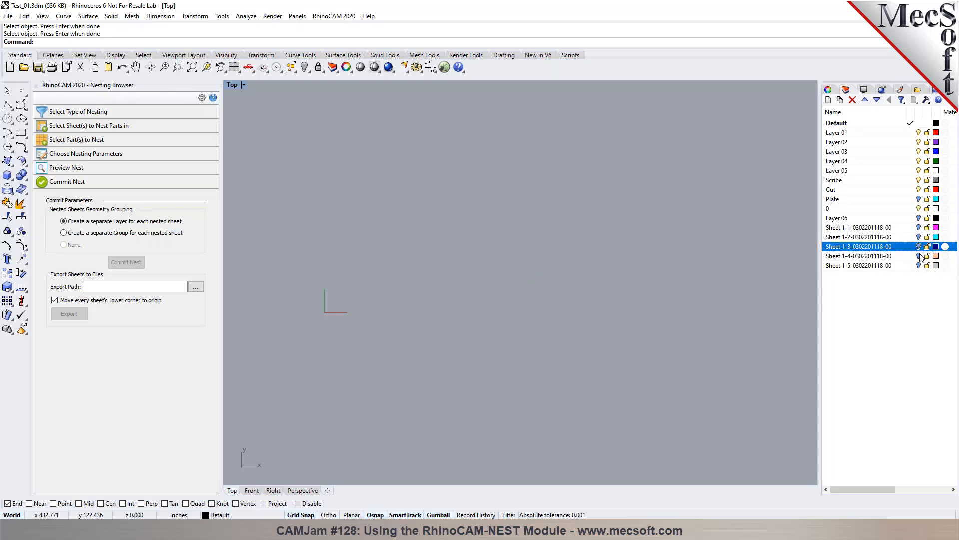
{"action": "left_click", "coordinate": [919, 256]}
{"action": "left_click", "coordinate": [919, 255]}
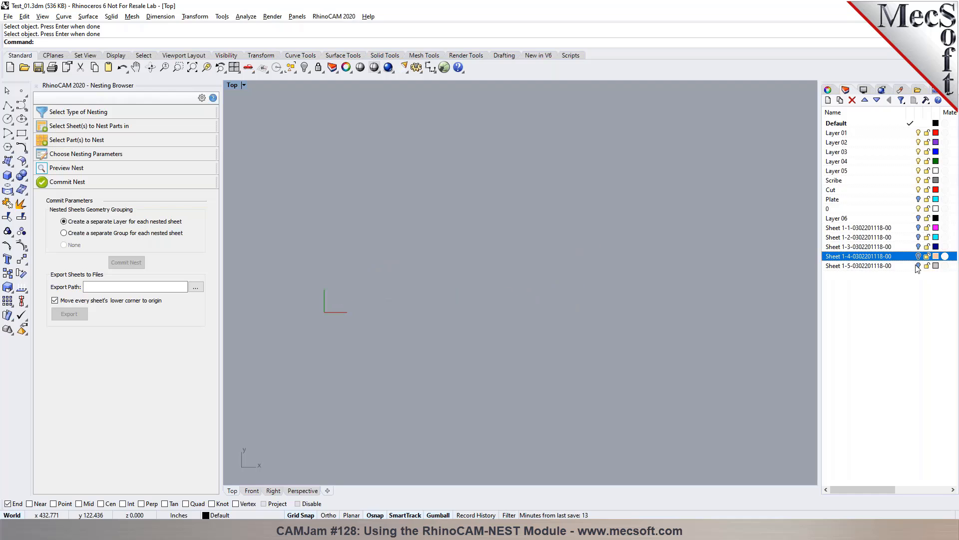
{"action": "left_click", "coordinate": [918, 266]}
{"action": "left_click", "coordinate": [918, 265]}
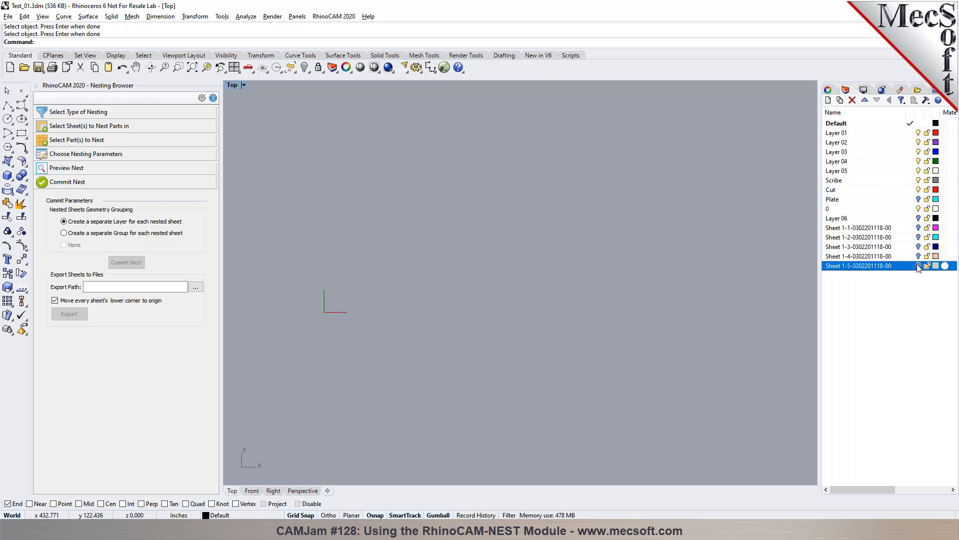
{"action": "left_click", "coordinate": [918, 227]}
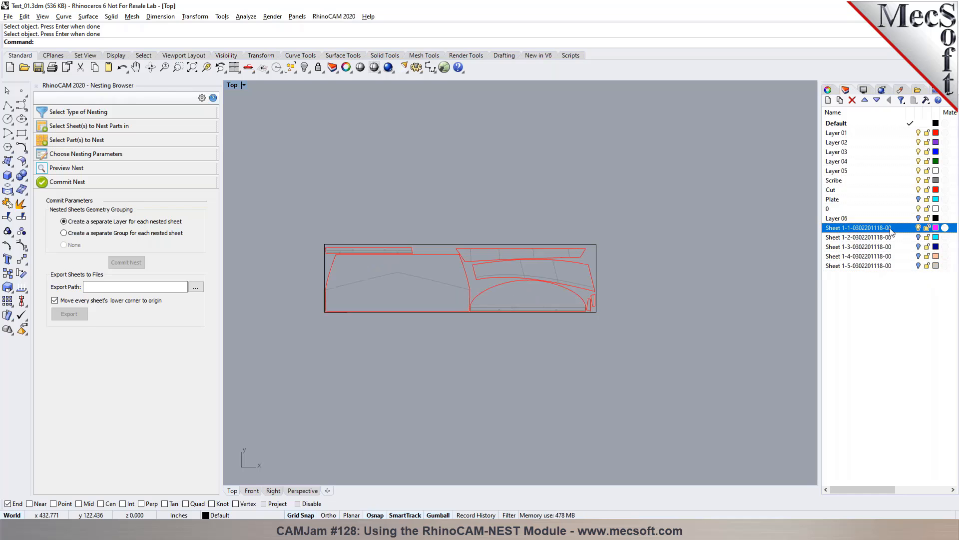
{"action": "scroll", "coordinate": [417, 285], "scroll_direction": "up", "scroll_amount": 2}
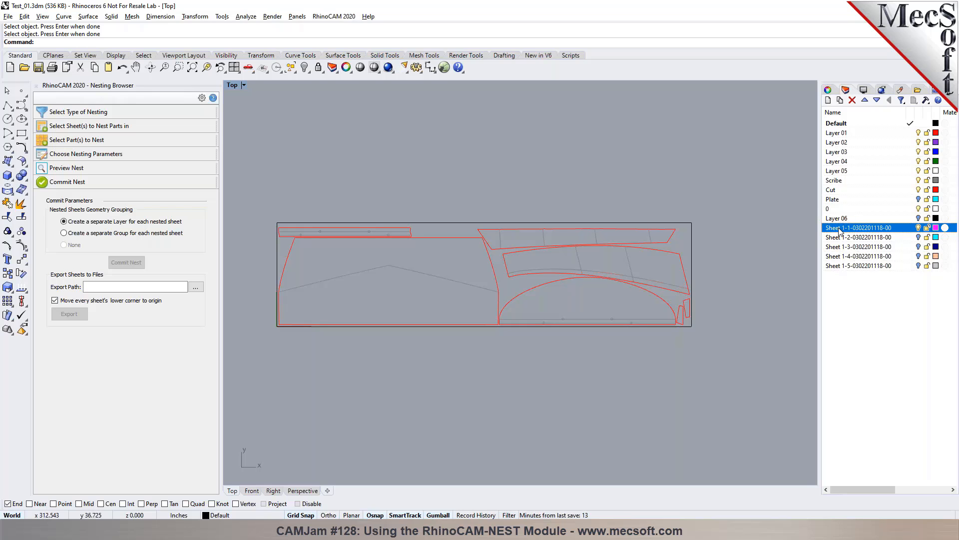
Step: Execute the nest again with the existing nesting parameters to regenerate the sheet preview
{"action": "left_click", "coordinate": [80, 173]}
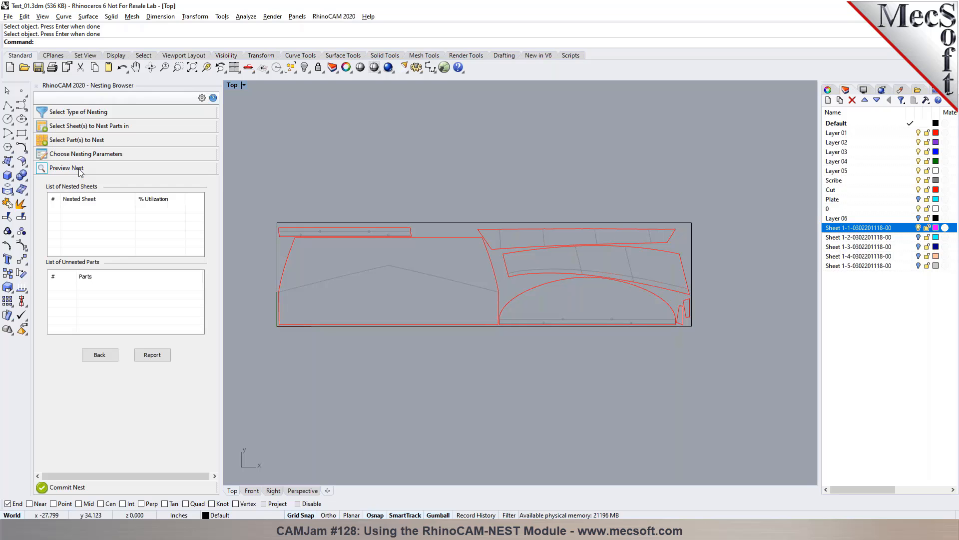
{"action": "left_click", "coordinate": [78, 158]}
{"action": "left_click", "coordinate": [162, 357]}
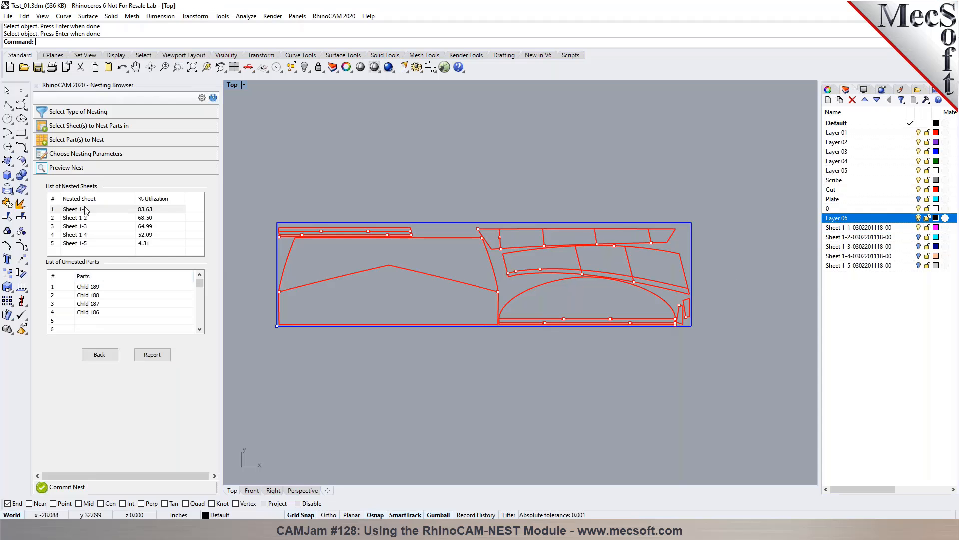
Step: Export the nested sheets to New folder on the Desktop, keeping every sheet's lower corner moved to the origin
{"action": "left_click", "coordinate": [90, 487]}
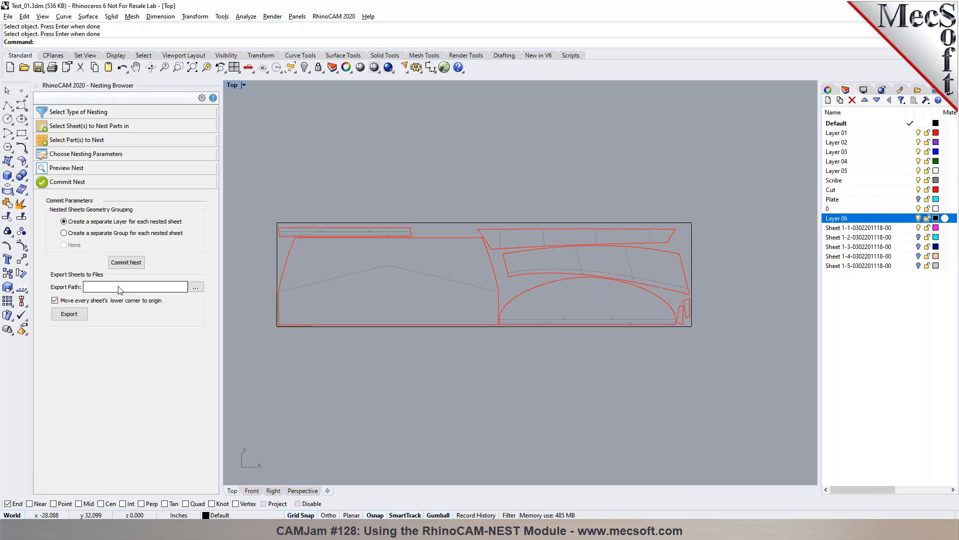
{"action": "left_click", "coordinate": [198, 289]}
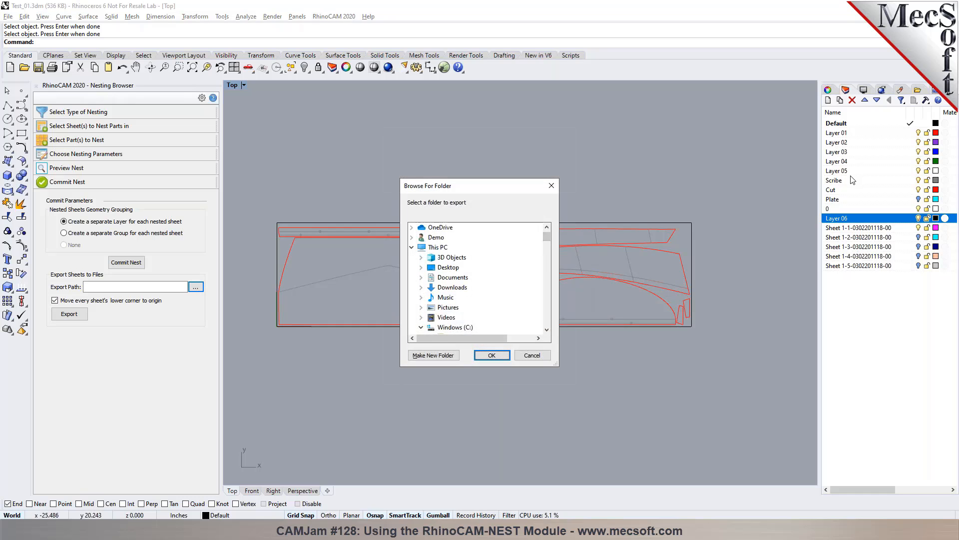
{"action": "left_click", "coordinate": [422, 267]}
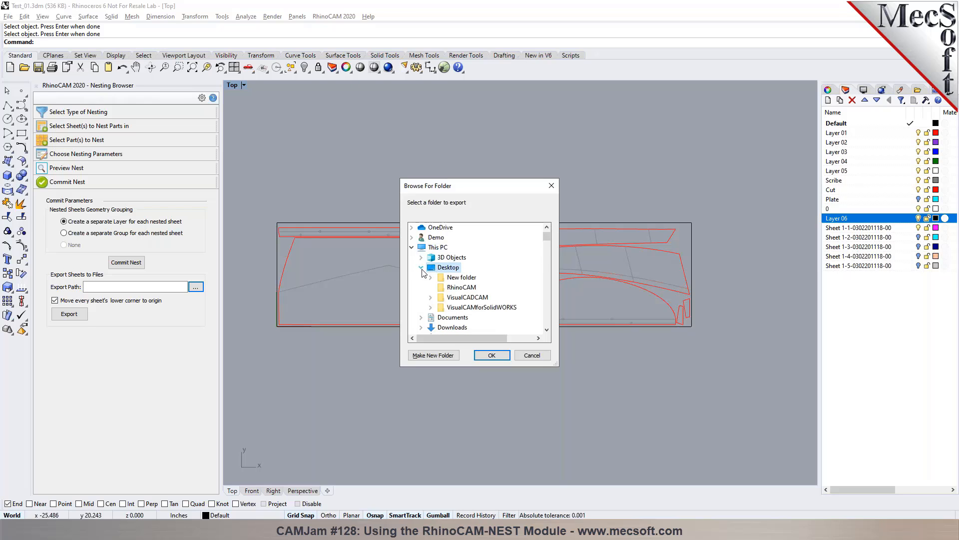
{"action": "left_click", "coordinate": [440, 277]}
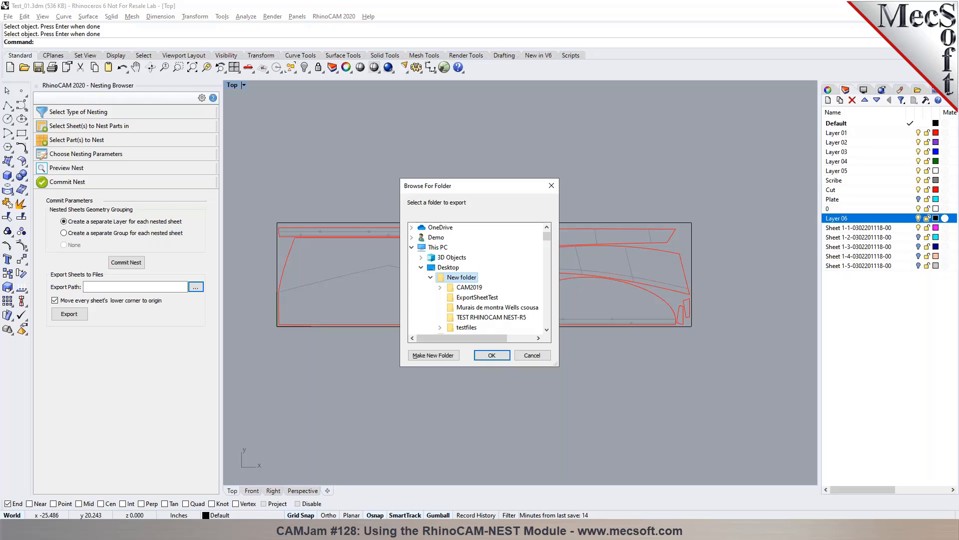
{"action": "left_click", "coordinate": [492, 356]}
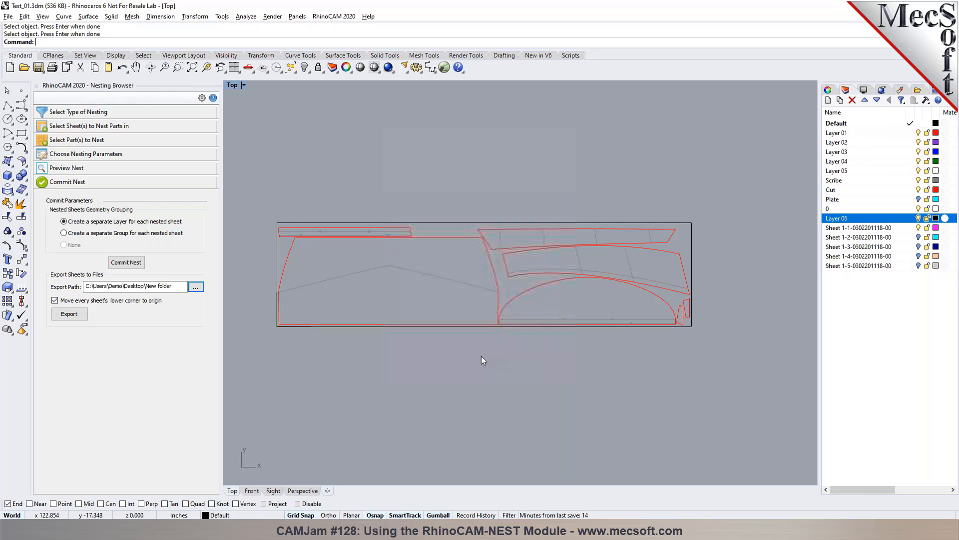
{"action": "left_click", "coordinate": [73, 318]}
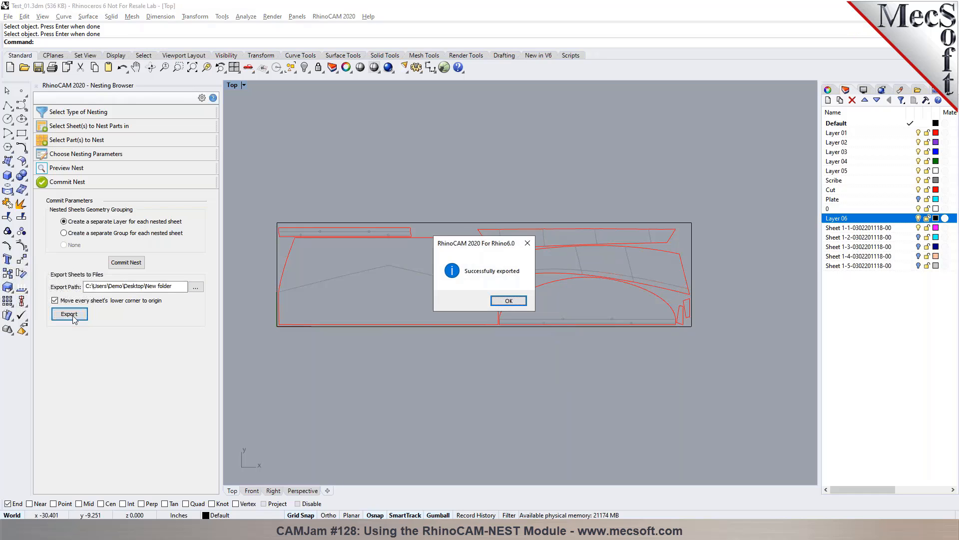
Step: Close the export notice, find Sheet 1-1.3dm in the exported Test_01 folder and move the folder window clear of the model
{"action": "left_click", "coordinate": [505, 301]}
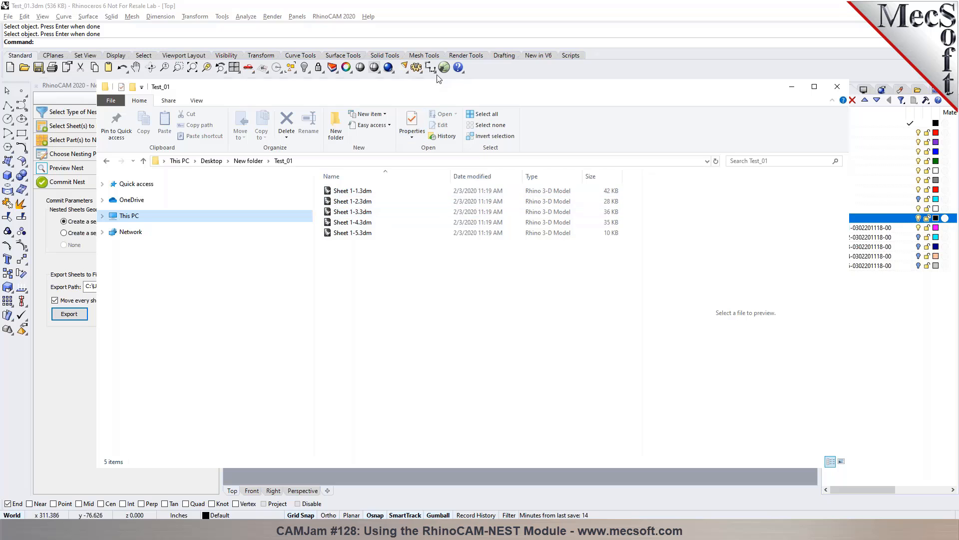
{"action": "left_click", "coordinate": [361, 194]}
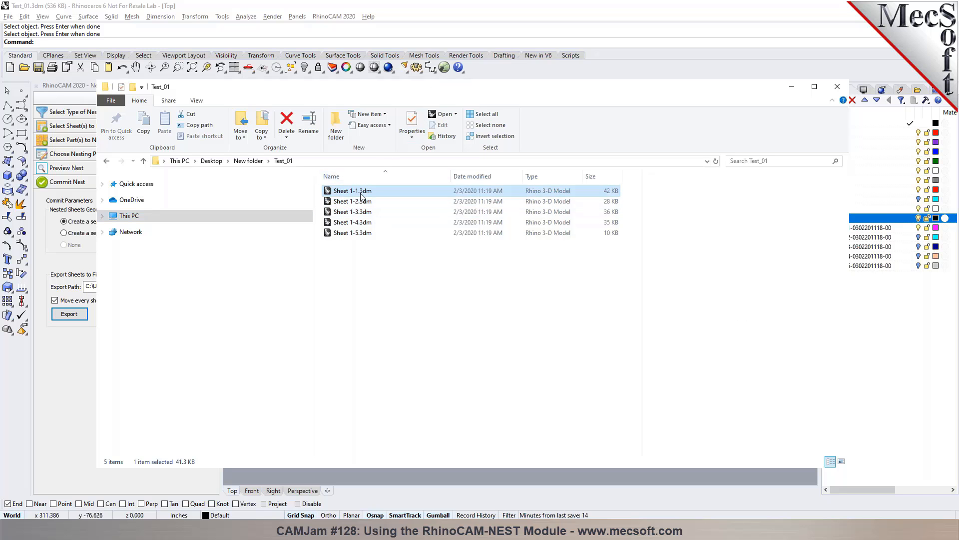
{"action": "left_click_drag", "start_coordinate": [391, 95], "coordinate": [958, 115]}
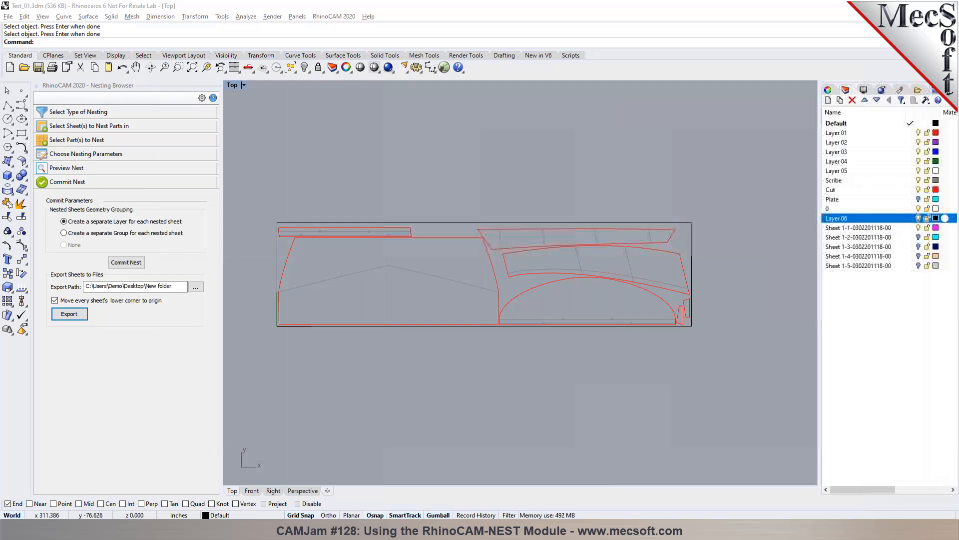
{"action": "left_click", "coordinate": [890, 267]}
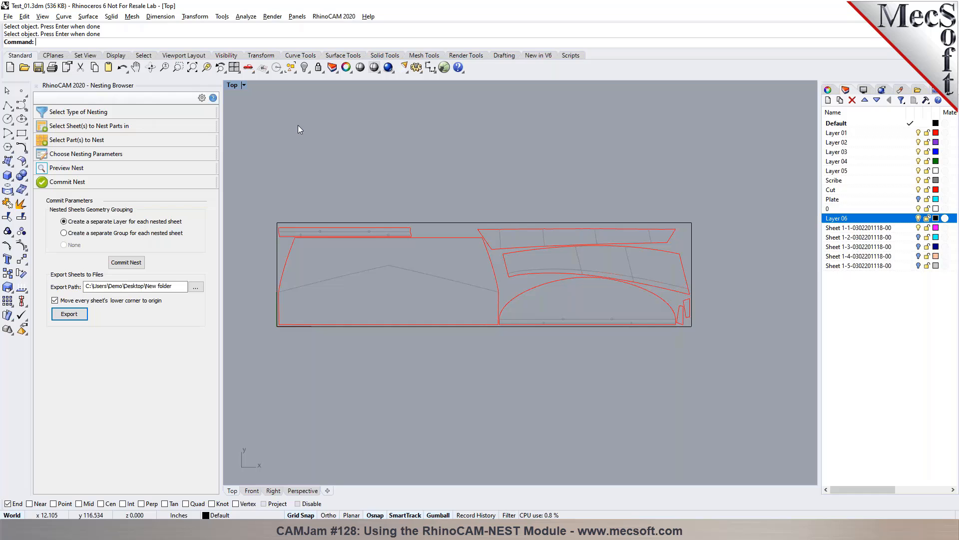
Step: Save the nested model as a new file named Test_01-REV1.3dm
{"action": "left_click", "coordinate": [8, 16]}
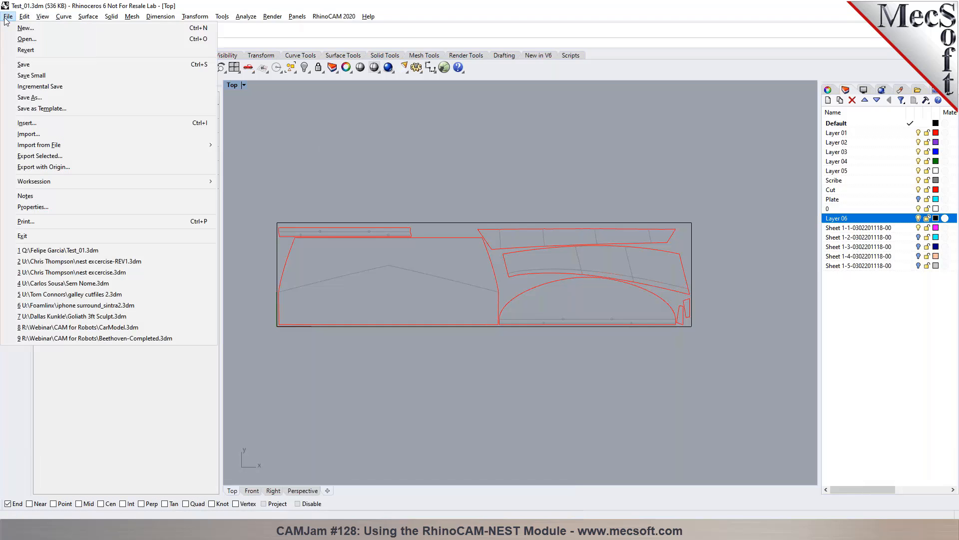
{"action": "left_click", "coordinate": [28, 98]}
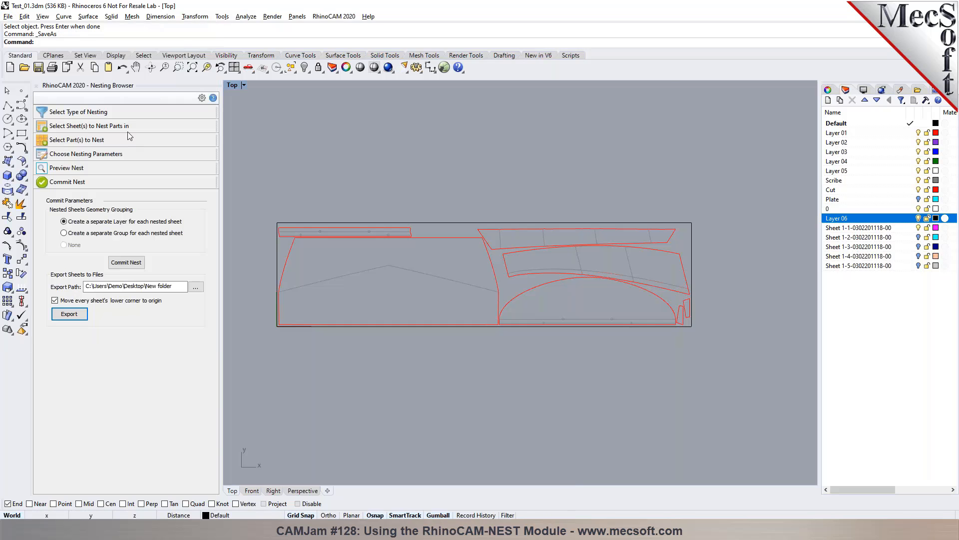
{"action": "left_click", "coordinate": [267, 311]}
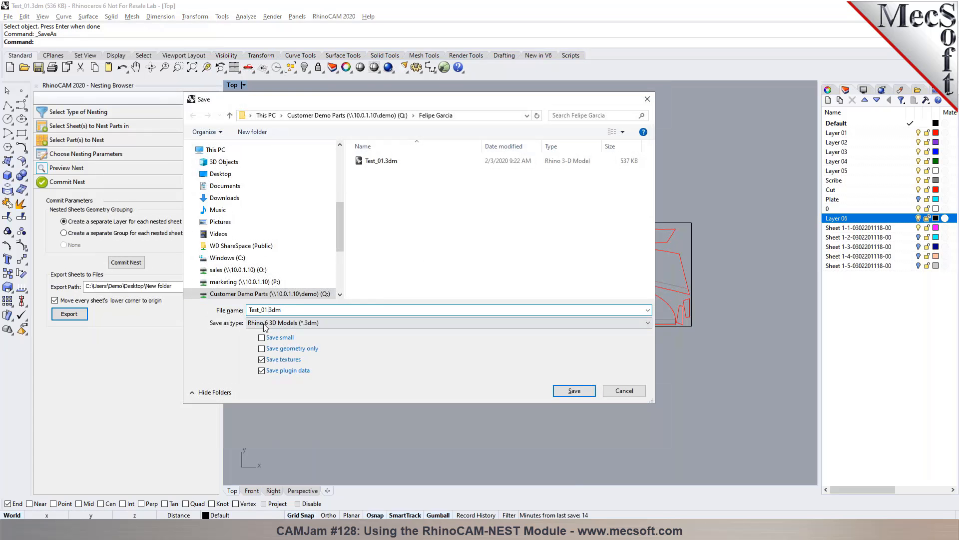
{"action": "type", "text": "-REV1"}
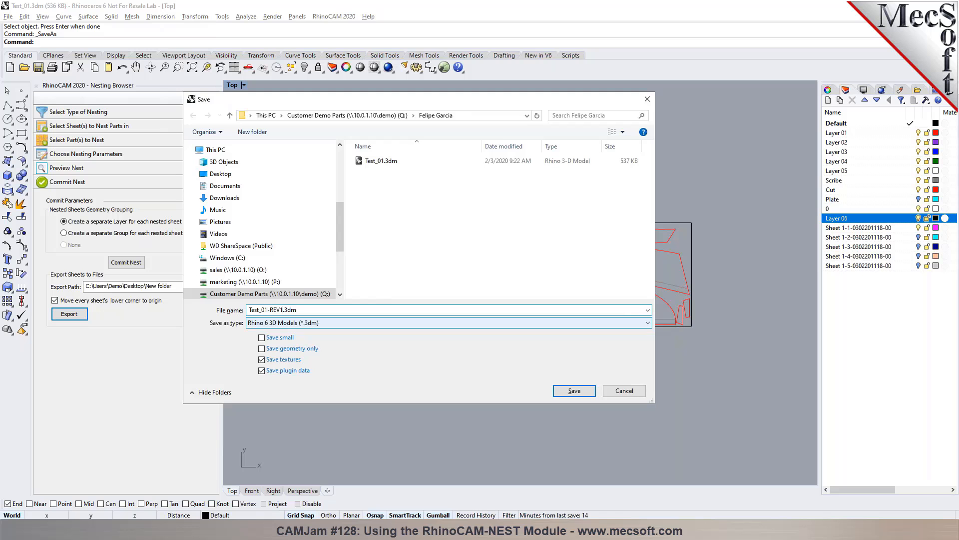
{"action": "key", "text": "Return"}
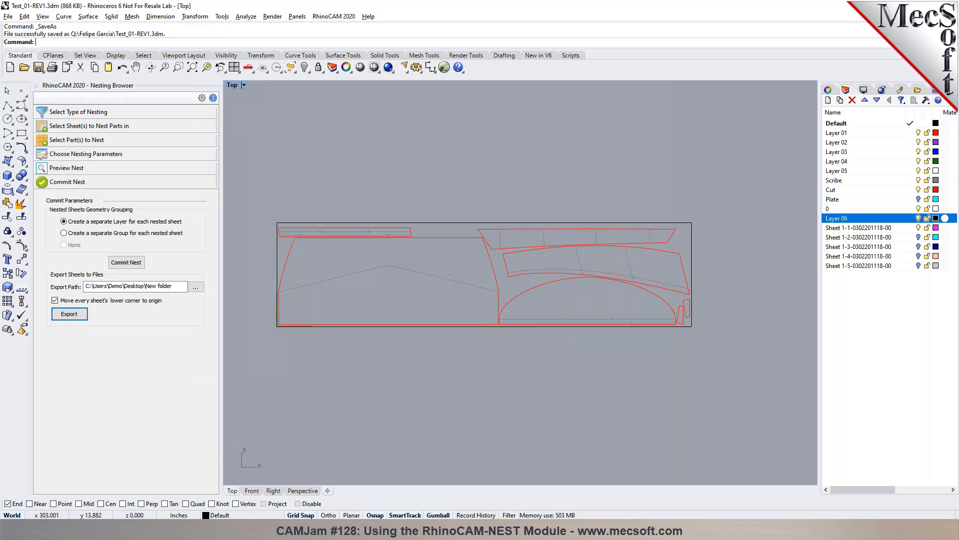
Step: Open the exported Sheet 1-1.3dm in place of the current model and show its full extents in a maximized Top view
{"action": "left_click_drag", "start_coordinate": [635, 194], "coordinate": [634, 194]}
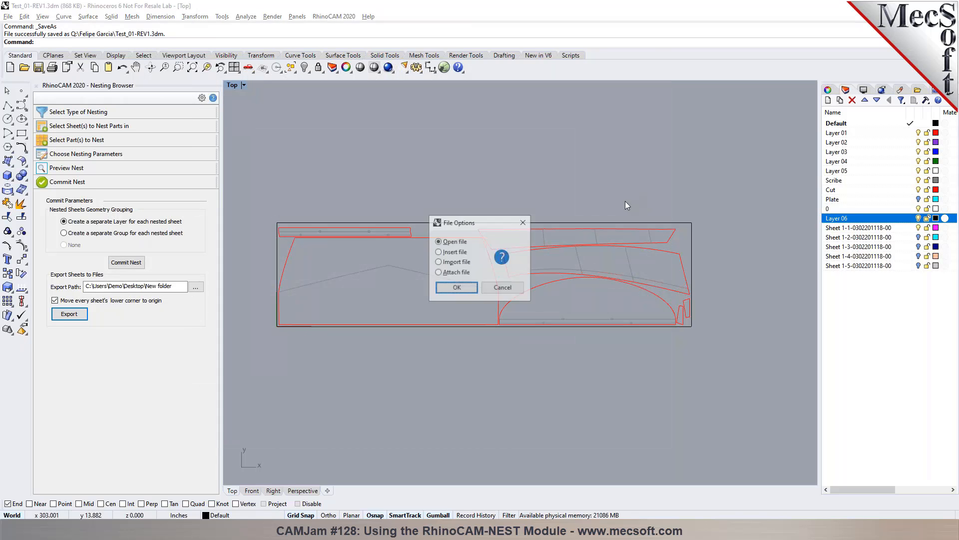
{"action": "left_click", "coordinate": [457, 288]}
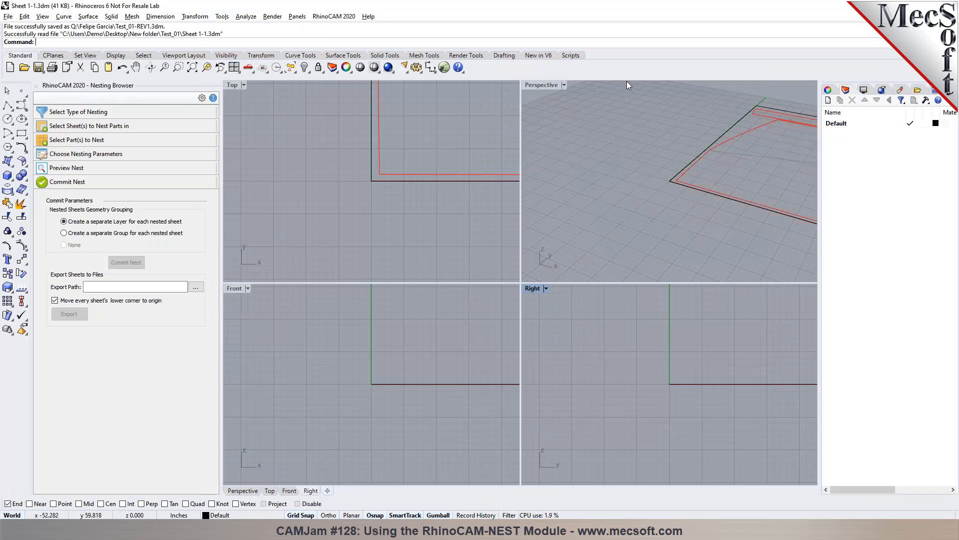
{"action": "left_click", "coordinate": [234, 71]}
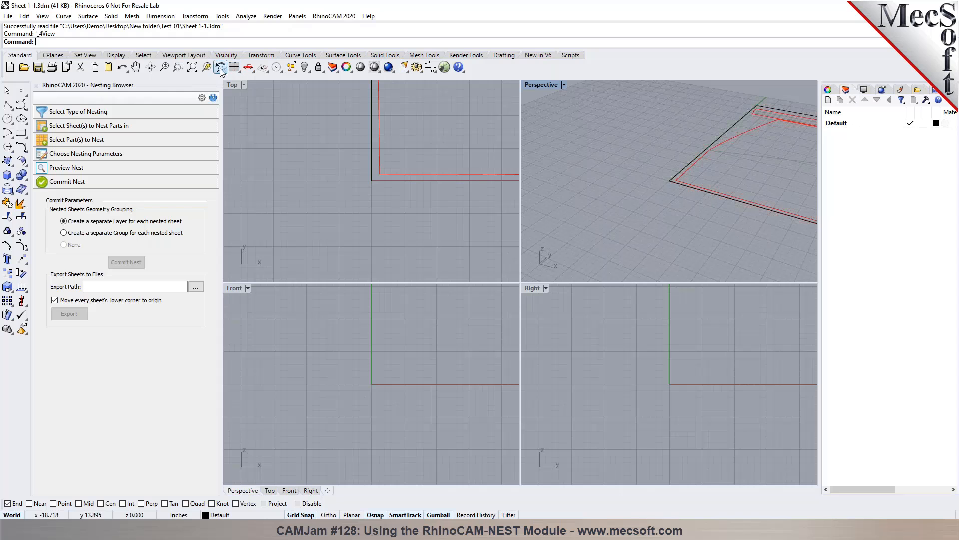
{"action": "left_click", "coordinate": [192, 67]}
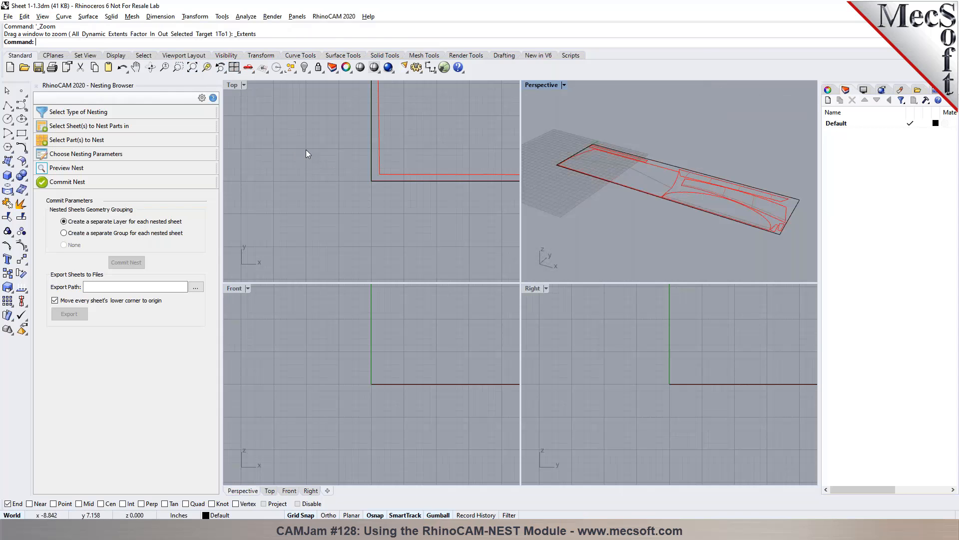
{"action": "scroll", "coordinate": [288, 173], "scroll_direction": "down", "scroll_amount": 5}
{"action": "double_click", "coordinate": [234, 83]}
Step: Examine the nested parts, their inner curves and the sheet's corner position at the origin in the opened Sheet 1-1 file
{"action": "scroll", "coordinate": [249, 124], "scroll_direction": "down", "scroll_amount": 8}
{"action": "scroll", "coordinate": [407, 126], "scroll_direction": "up", "scroll_amount": 6}
{"action": "scroll", "coordinate": [397, 166], "scroll_direction": "up", "scroll_amount": 3}
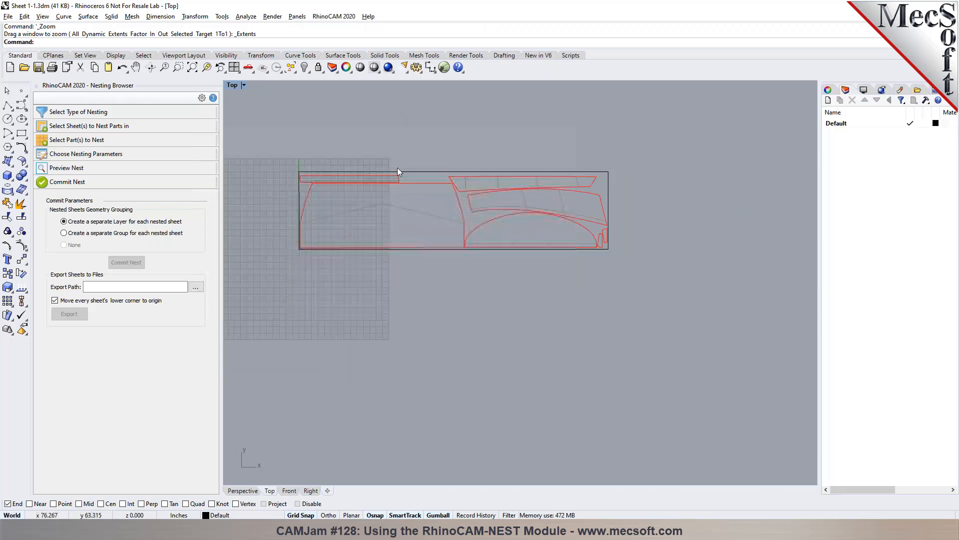
{"action": "scroll", "coordinate": [403, 174], "scroll_direction": "up", "scroll_amount": 2}
{"action": "scroll", "coordinate": [648, 175], "scroll_direction": "down", "scroll_amount": 4}
{"action": "scroll", "coordinate": [452, 181], "scroll_direction": "up", "scroll_amount": 8}
{"action": "scroll", "coordinate": [422, 186], "scroll_direction": "down", "scroll_amount": 1}
{"action": "scroll", "coordinate": [355, 190], "scroll_direction": "up", "scroll_amount": 6}
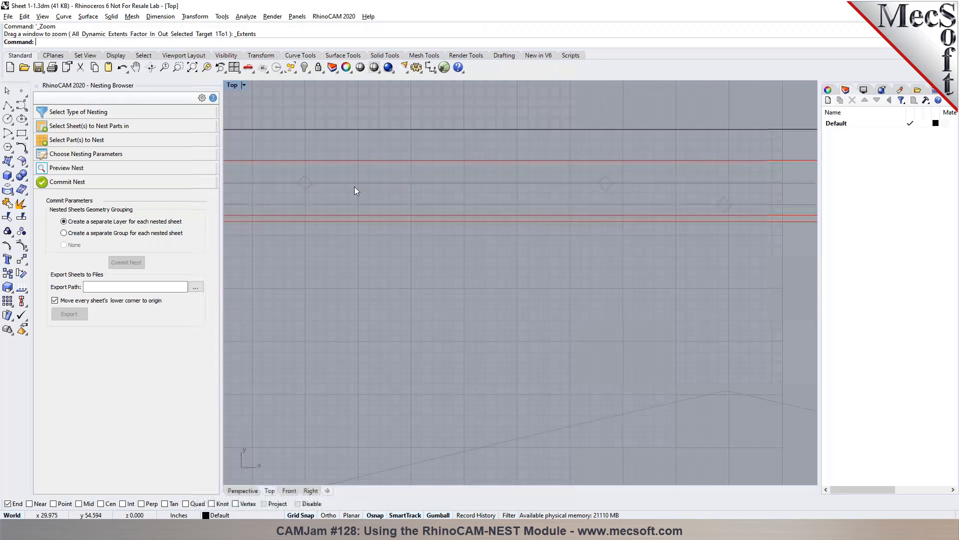
{"action": "scroll", "coordinate": [382, 180], "scroll_direction": "down", "scroll_amount": 6}
{"action": "scroll", "coordinate": [381, 180], "scroll_direction": "down", "scroll_amount": 2}
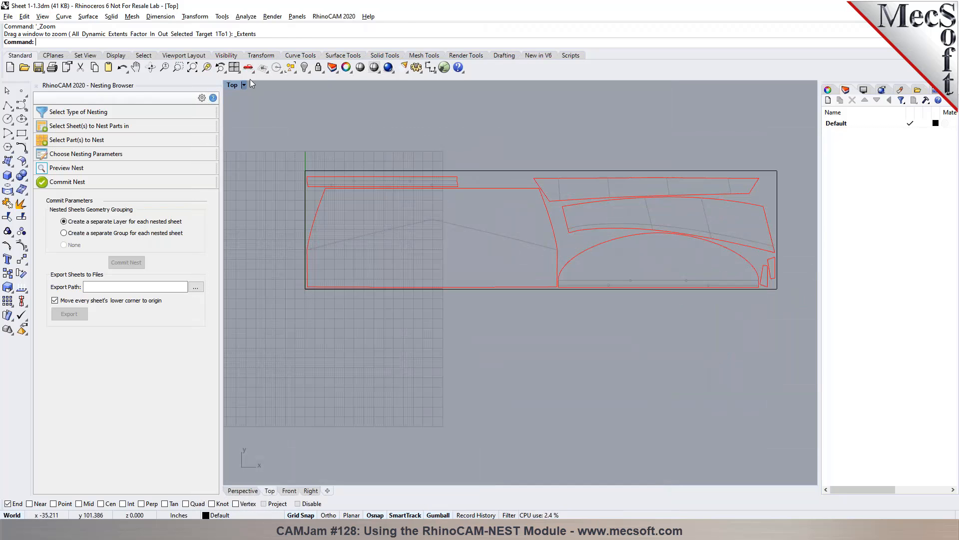
Step: Load the RhinoCAM MILL module and accept the 3 Axis machine tool definition
{"action": "left_click", "coordinate": [325, 18]}
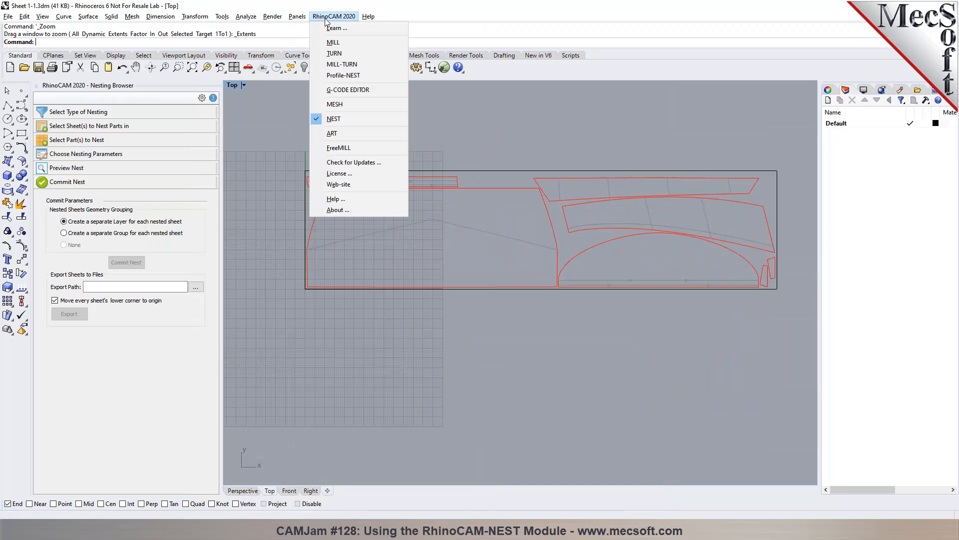
{"action": "left_click", "coordinate": [333, 43]}
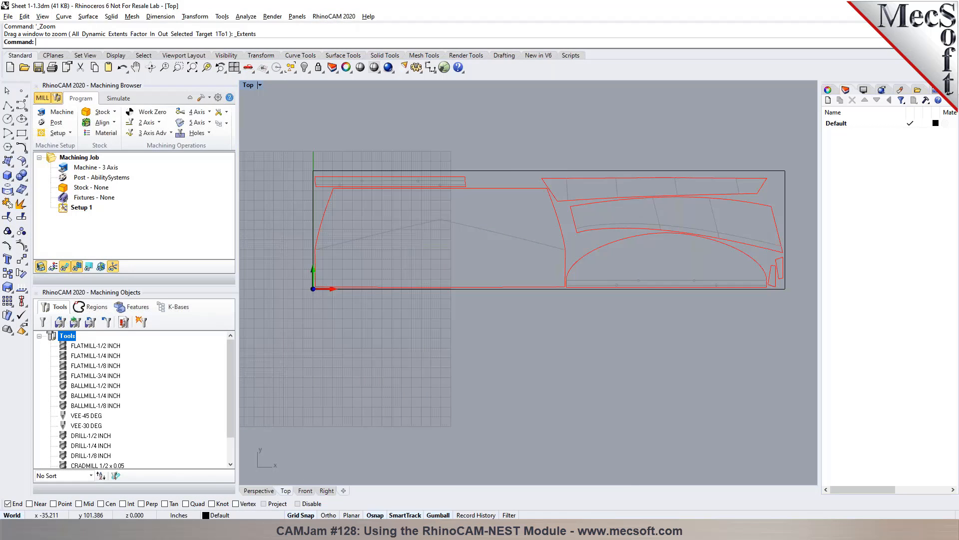
{"action": "left_click", "coordinate": [62, 118]}
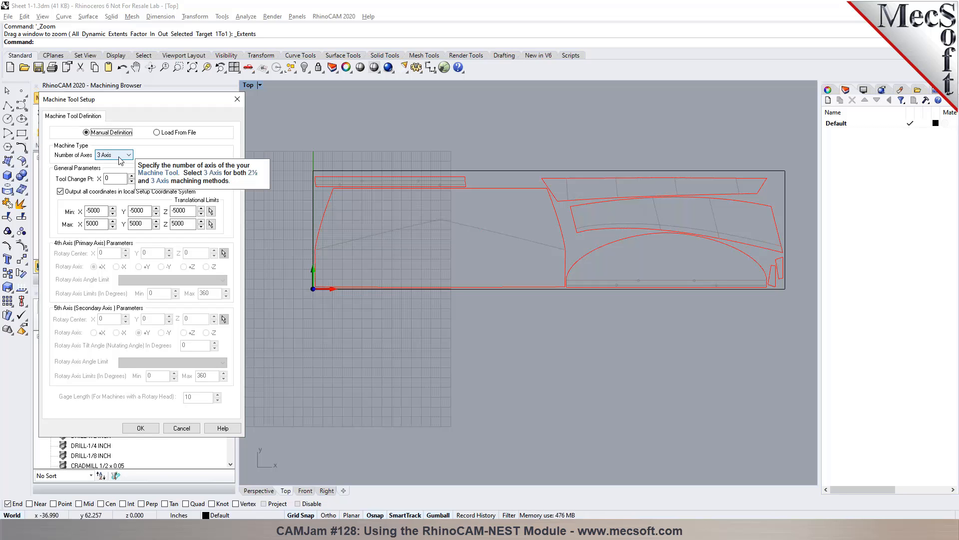
{"action": "left_click", "coordinate": [141, 428]}
Step: Set the machining job's current post-processor to MultiCam-Inch
{"action": "left_click", "coordinate": [56, 123]}
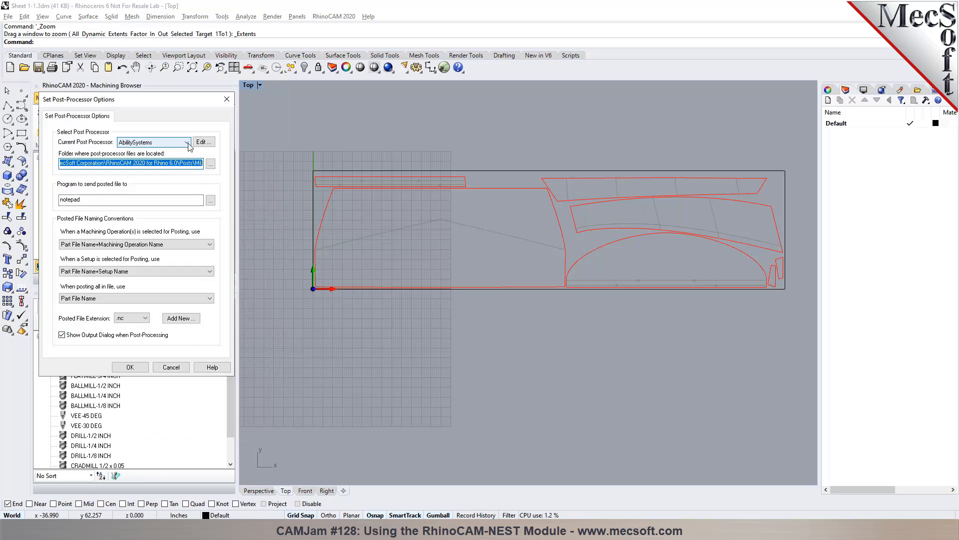
{"action": "left_click", "coordinate": [188, 143]}
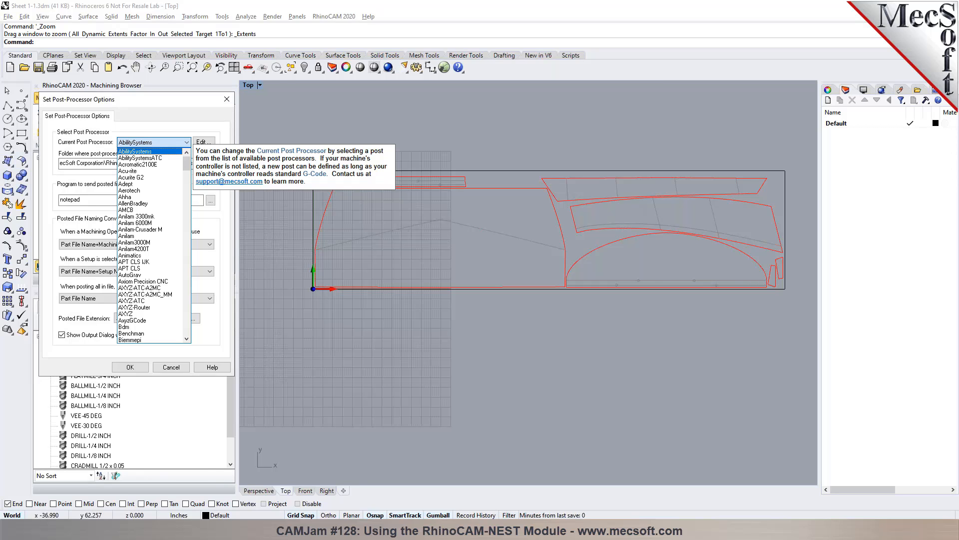
{"action": "left_click_drag", "start_coordinate": [187, 165], "coordinate": [180, 277]}
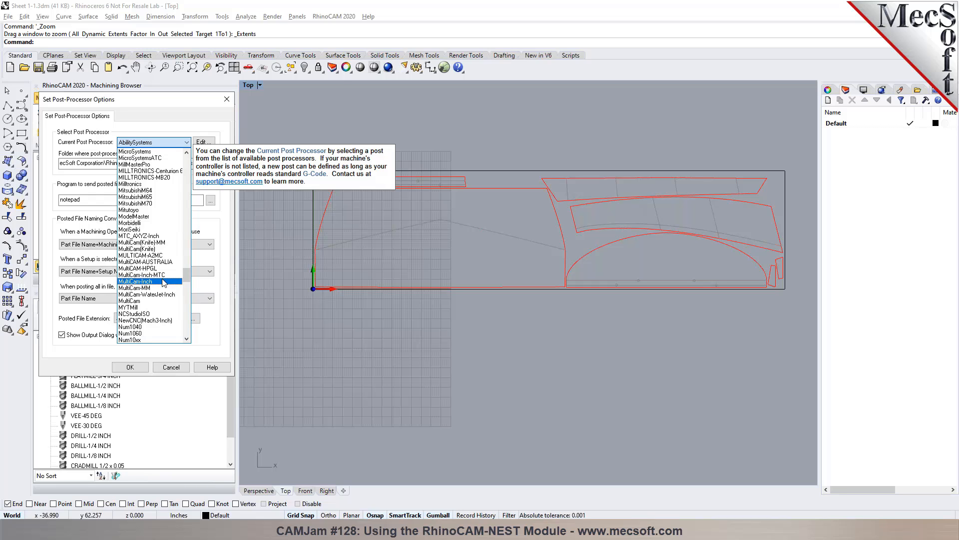
{"action": "left_click", "coordinate": [164, 282]}
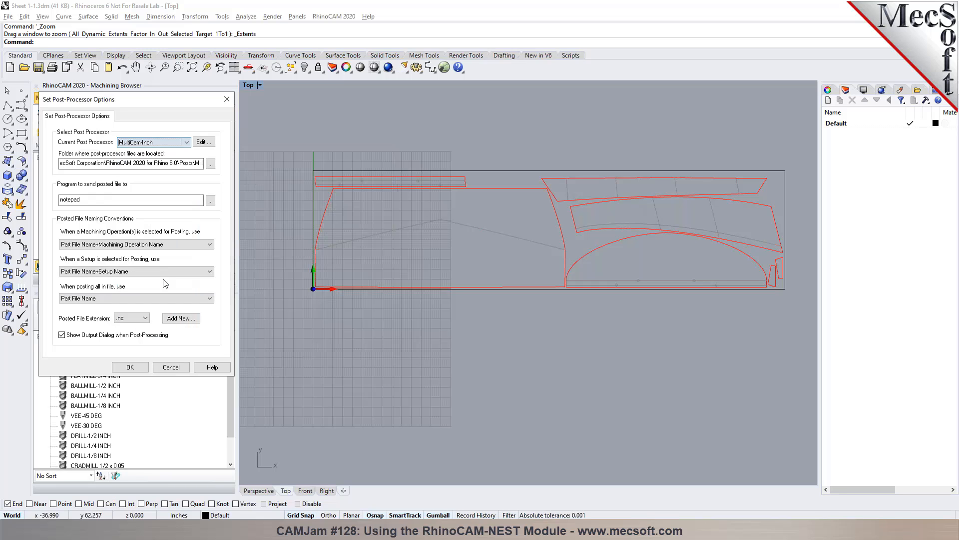
Step: Add .cnc as a new posted file extension and apply the post-processor options
{"action": "left_click", "coordinate": [140, 318]}
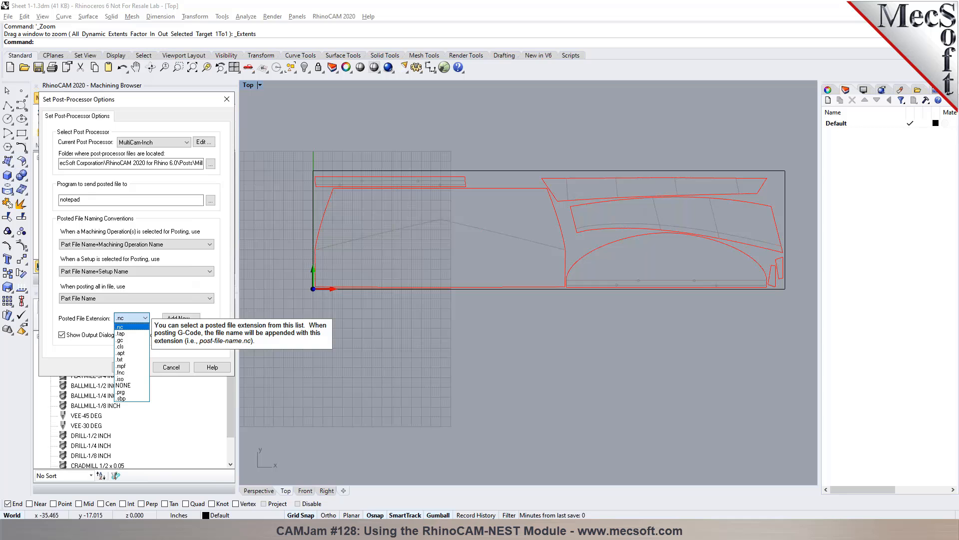
{"action": "left_click", "coordinate": [144, 318]}
{"action": "left_click", "coordinate": [178, 319]}
{"action": "left_click", "coordinate": [159, 227]}
{"action": "type", "text": ".cnc"}
{"action": "left_click", "coordinate": [134, 252]}
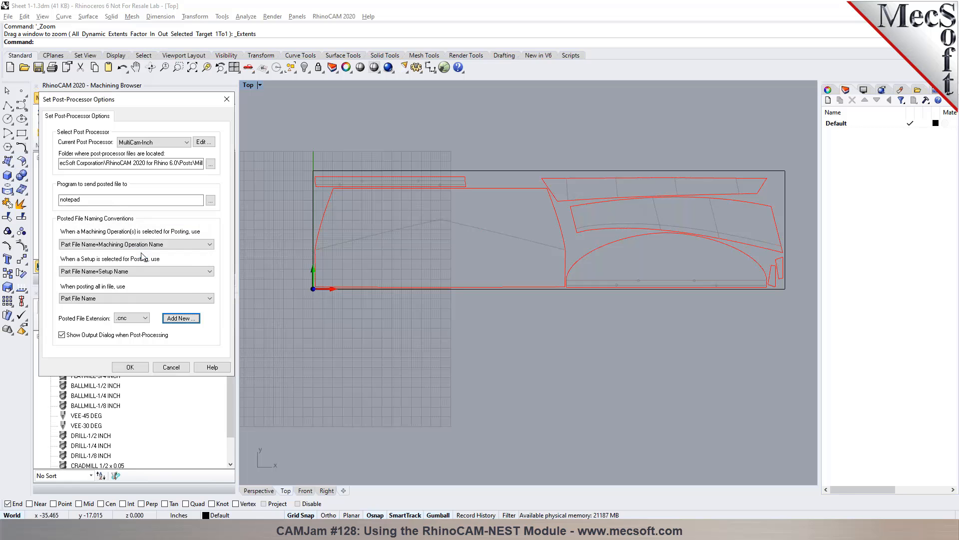
{"action": "left_click", "coordinate": [130, 366]}
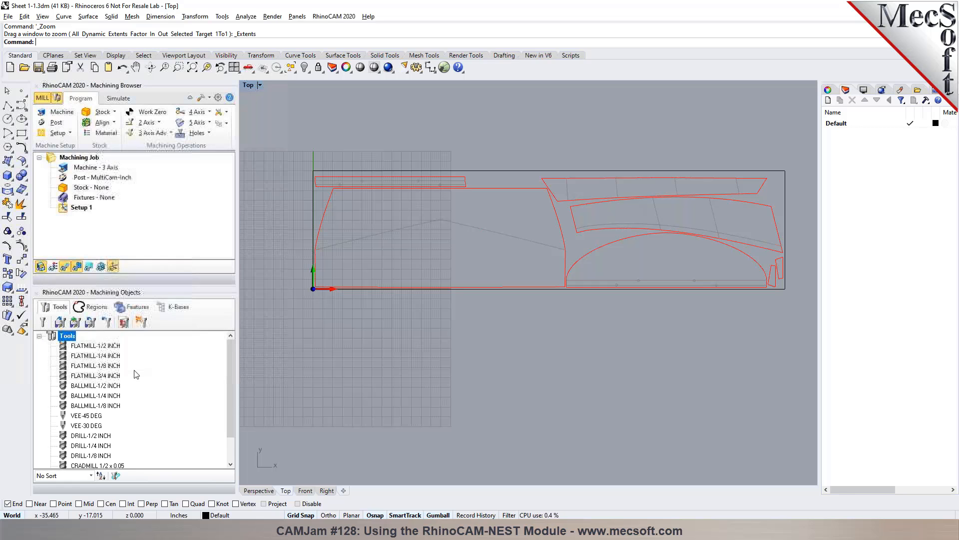
{"action": "left_click", "coordinate": [99, 169]}
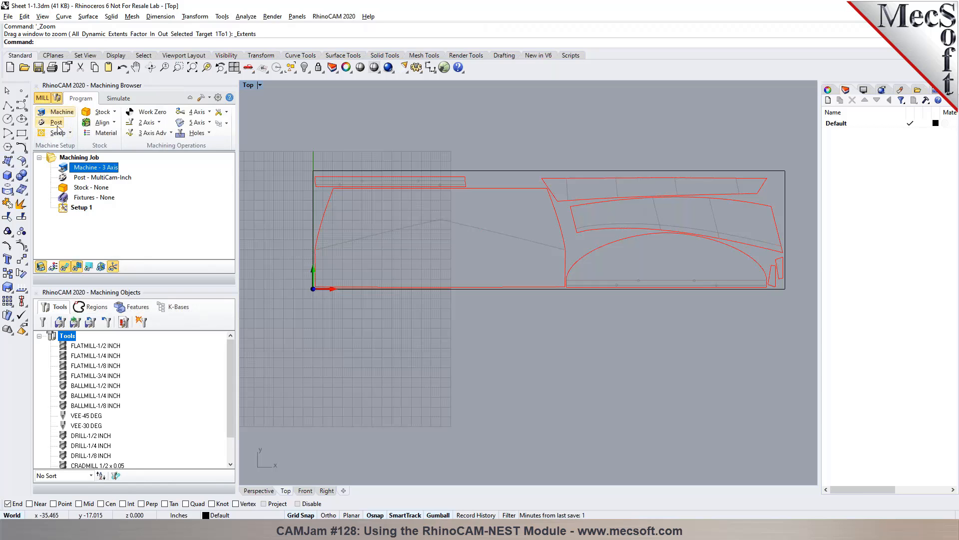
{"action": "left_click", "coordinate": [90, 181]}
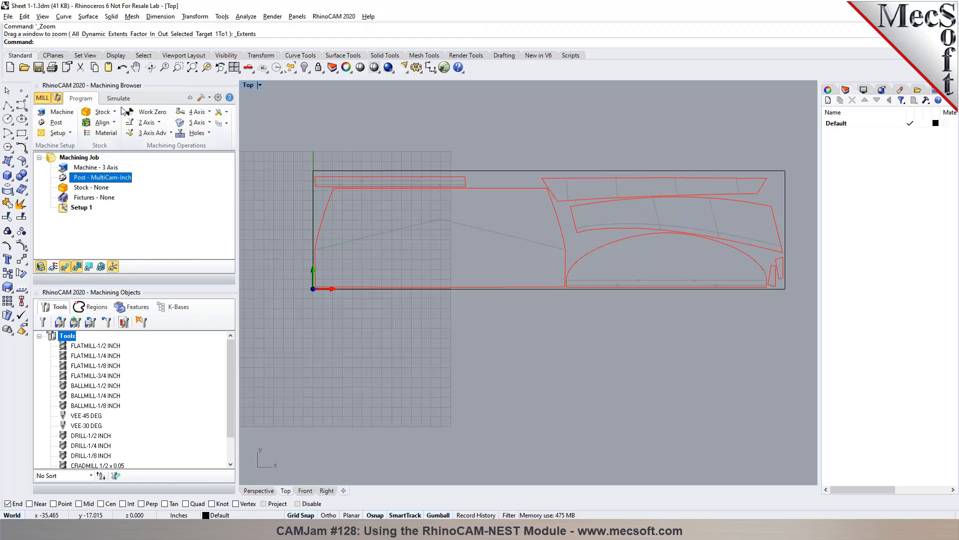
Step: Create a box stock from the model's bounding box, 240 inches long and 60 inches wide, with its height set to 0.25
{"action": "left_click", "coordinate": [103, 112]}
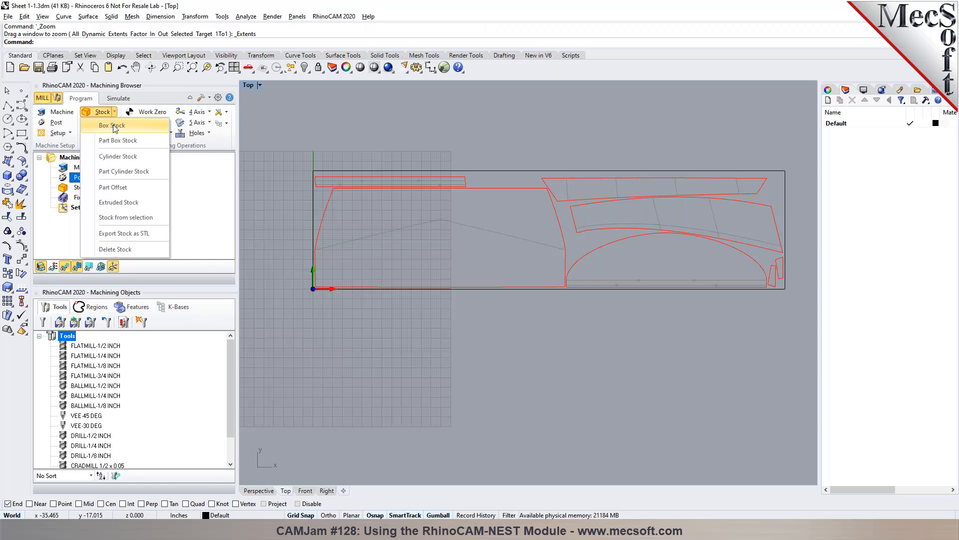
{"action": "left_click", "coordinate": [115, 127]}
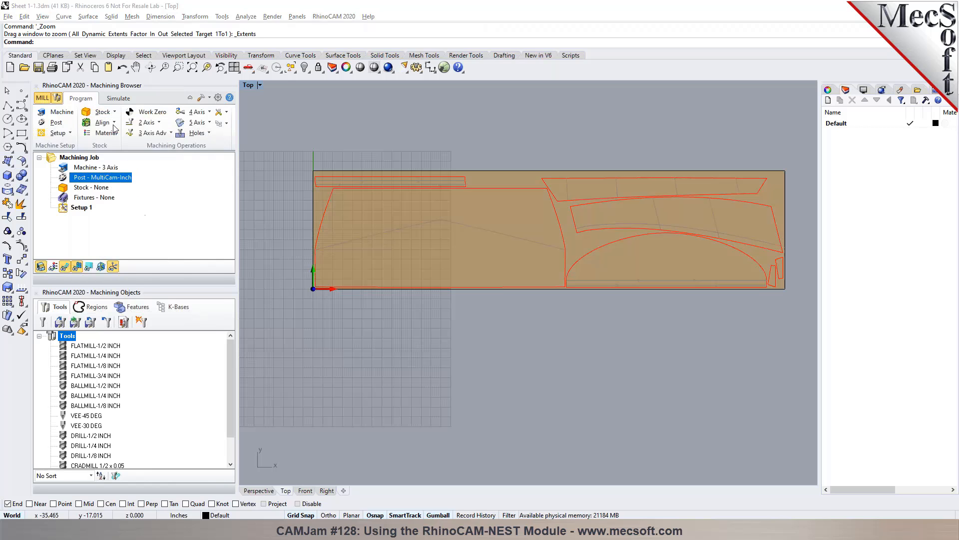
{"action": "left_click", "coordinate": [144, 303]}
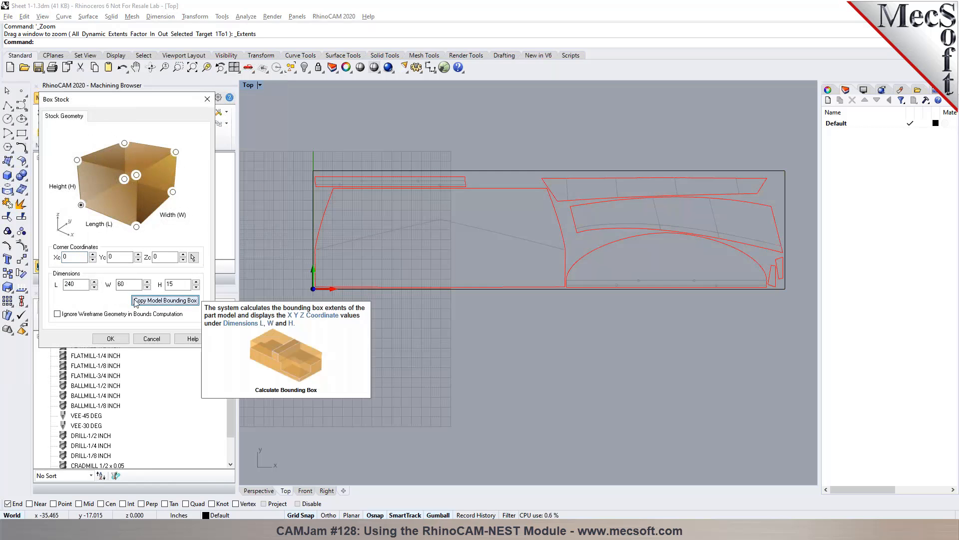
{"action": "left_click", "coordinate": [182, 286]}
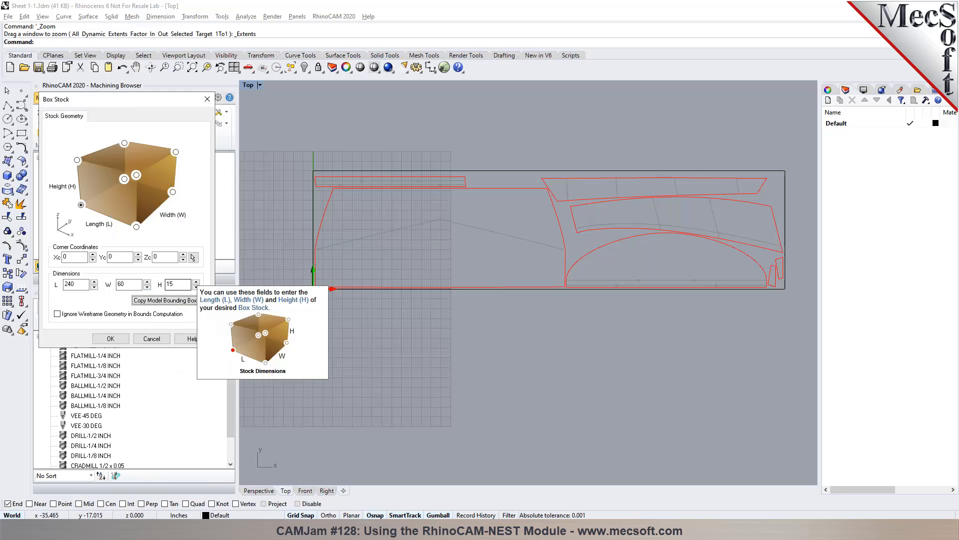
{"action": "left_click_drag", "start_coordinate": [176, 285], "coordinate": [152, 286]}
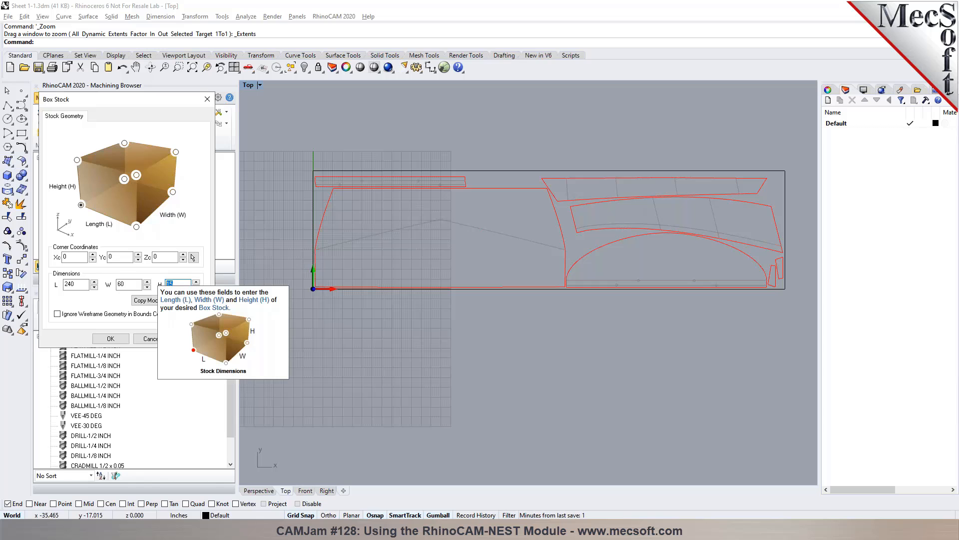
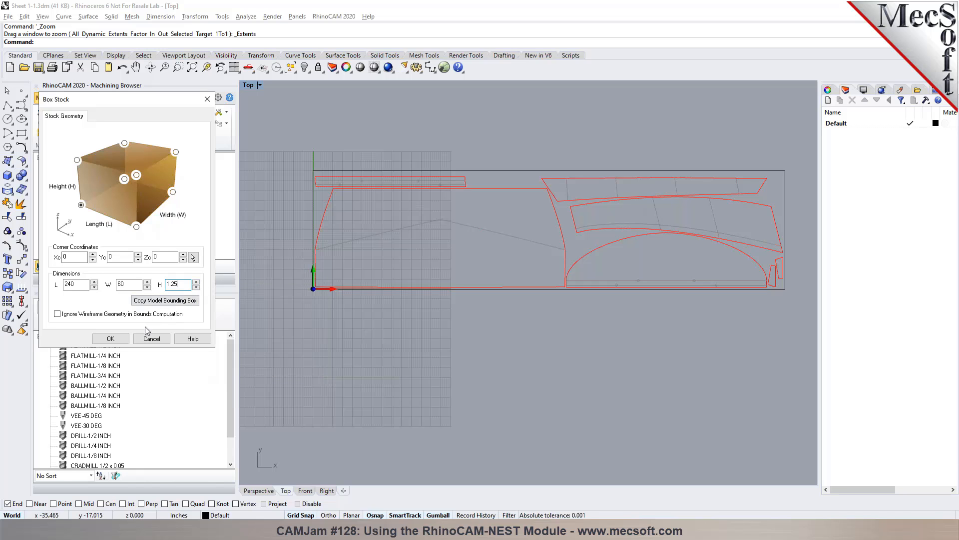
{"action": "left_click_drag", "start_coordinate": [187, 286], "coordinate": [160, 284]}
{"action": "type", "text": "0.25"}
{"action": "left_click", "coordinate": [110, 338]}
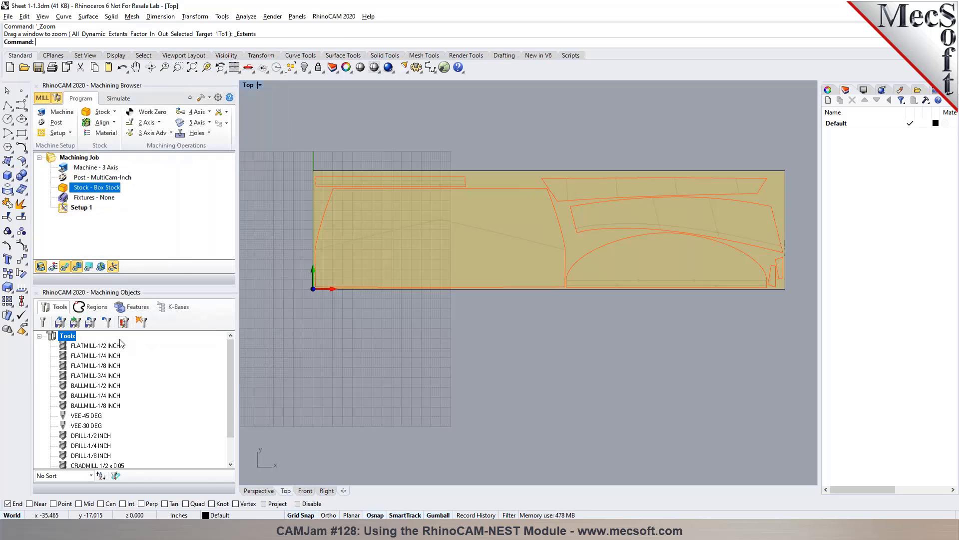
Step: Align the box stock about the part with Top Z alignment and Center XY alignment
{"action": "left_click", "coordinate": [259, 491]}
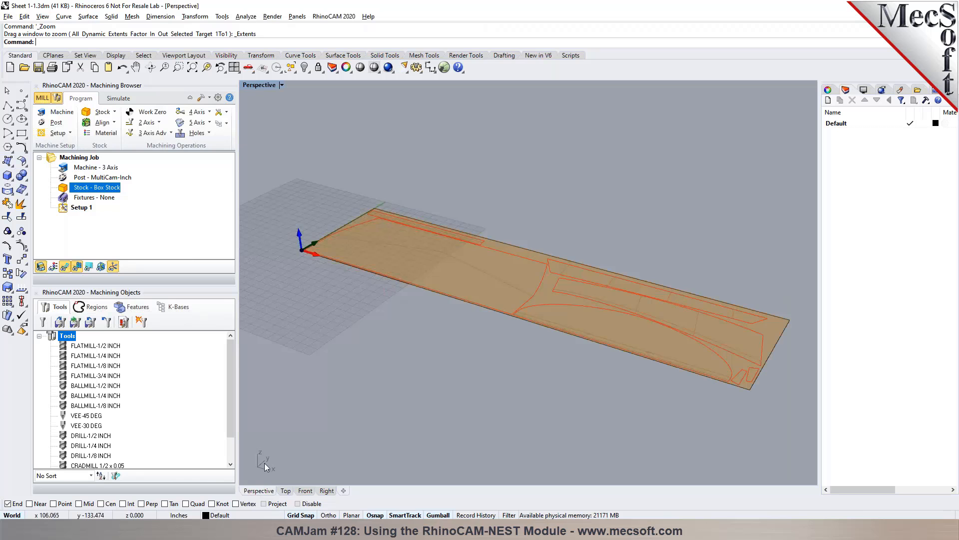
{"action": "scroll", "coordinate": [305, 215], "scroll_direction": "up", "scroll_amount": 5}
{"action": "scroll", "coordinate": [306, 219], "scroll_direction": "up", "scroll_amount": 1}
{"action": "scroll", "coordinate": [328, 250], "scroll_direction": "up", "scroll_amount": 3}
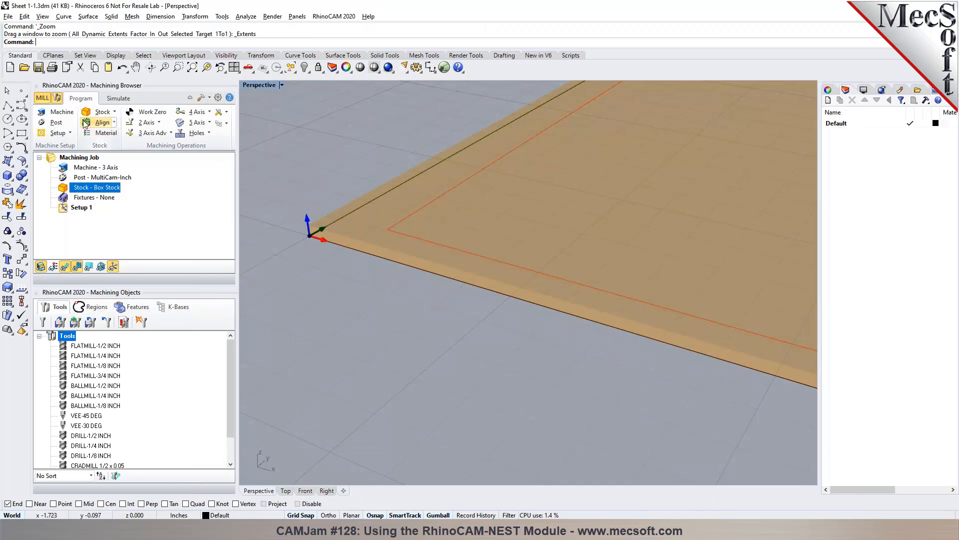
{"action": "left_click", "coordinate": [102, 122]}
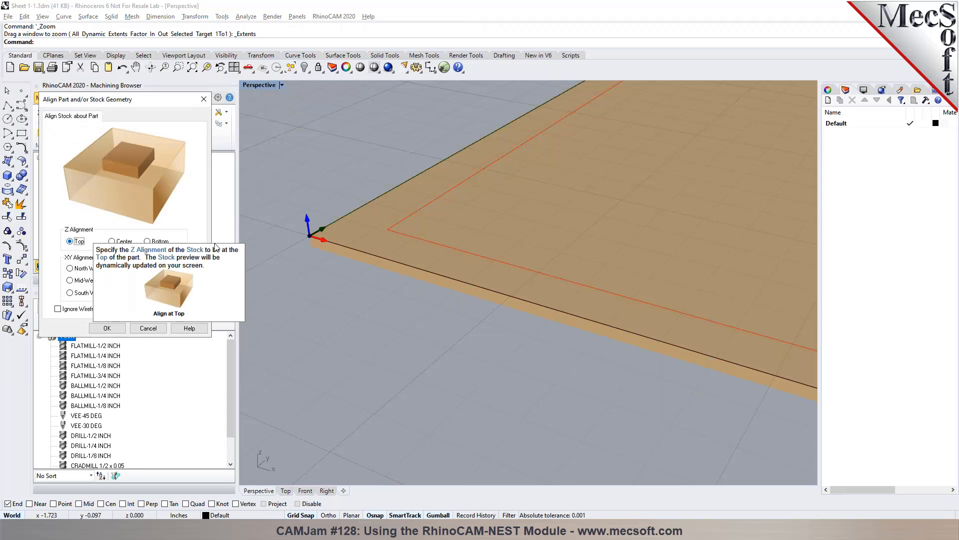
{"action": "scroll", "coordinate": [300, 259], "scroll_direction": "down", "scroll_amount": 3}
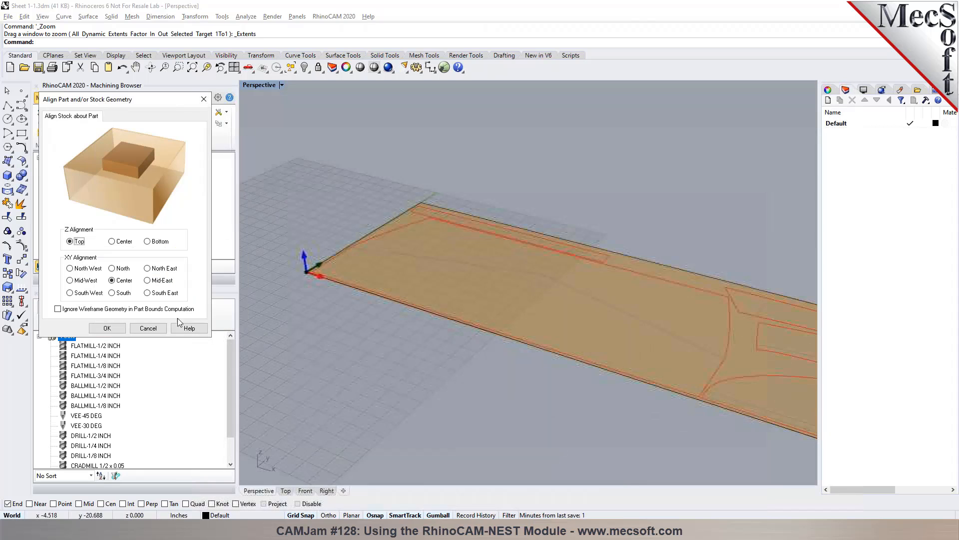
{"action": "left_click", "coordinate": [107, 328]}
{"action": "scroll", "coordinate": [319, 252], "scroll_direction": "down", "scroll_amount": 2}
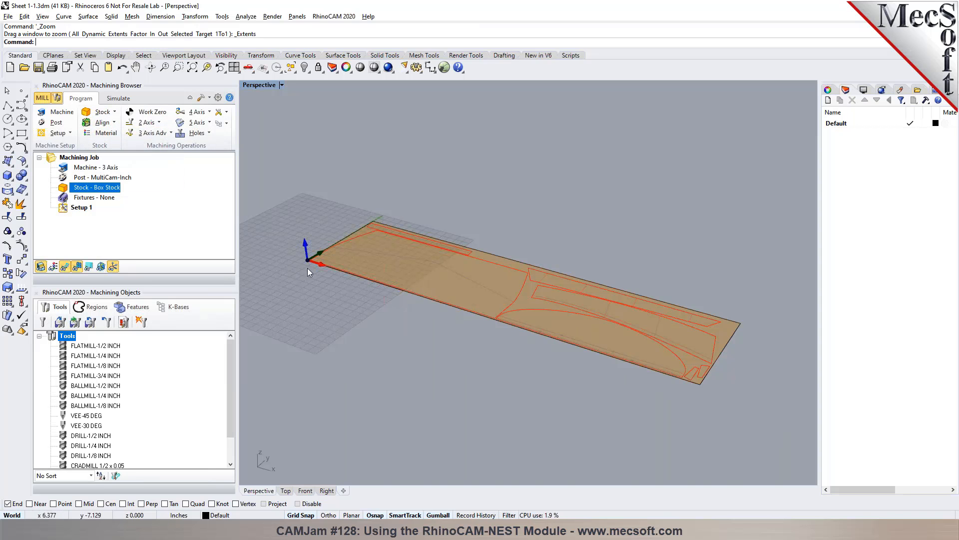
{"action": "scroll", "coordinate": [308, 261], "scroll_direction": "up", "scroll_amount": 5}
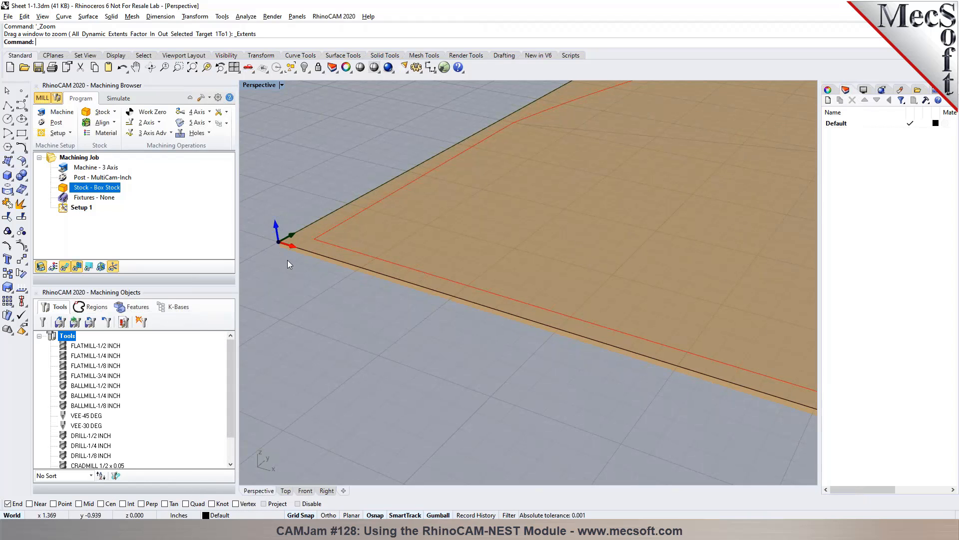
{"action": "scroll", "coordinate": [285, 257], "scroll_direction": "down", "scroll_amount": 5}
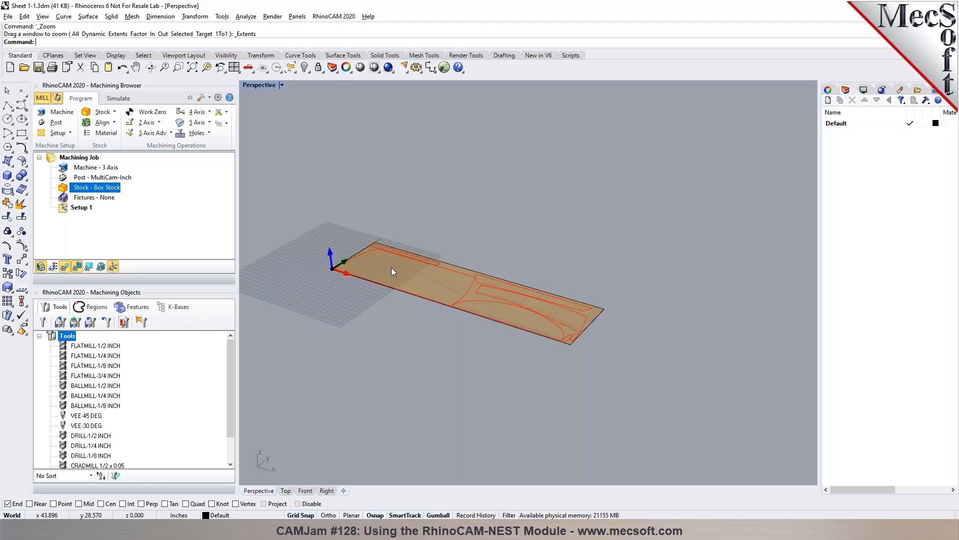
Step: Begin a work zero set to the stock box, on the Highest Z face at the South West position
{"action": "scroll", "coordinate": [365, 272], "scroll_direction": "up", "scroll_amount": 3}
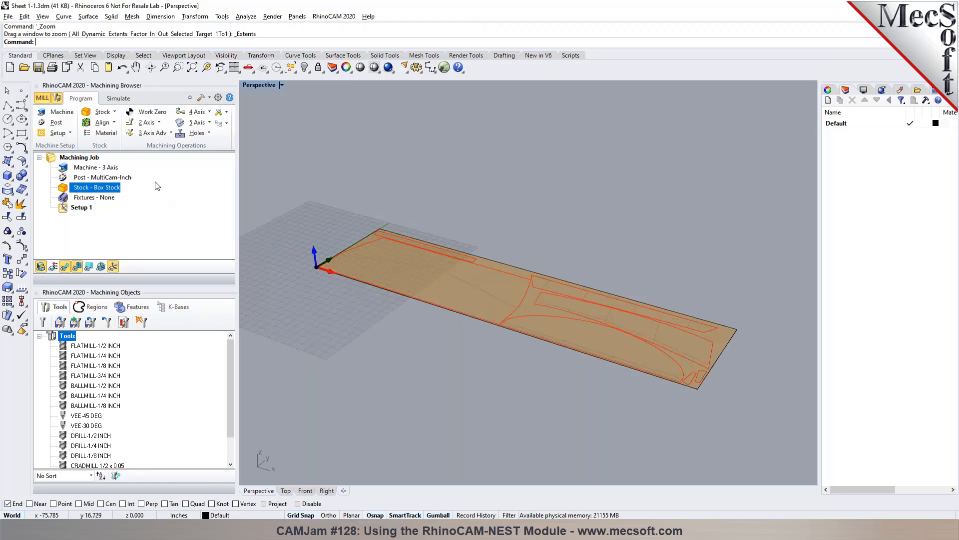
{"action": "left_click", "coordinate": [132, 112]}
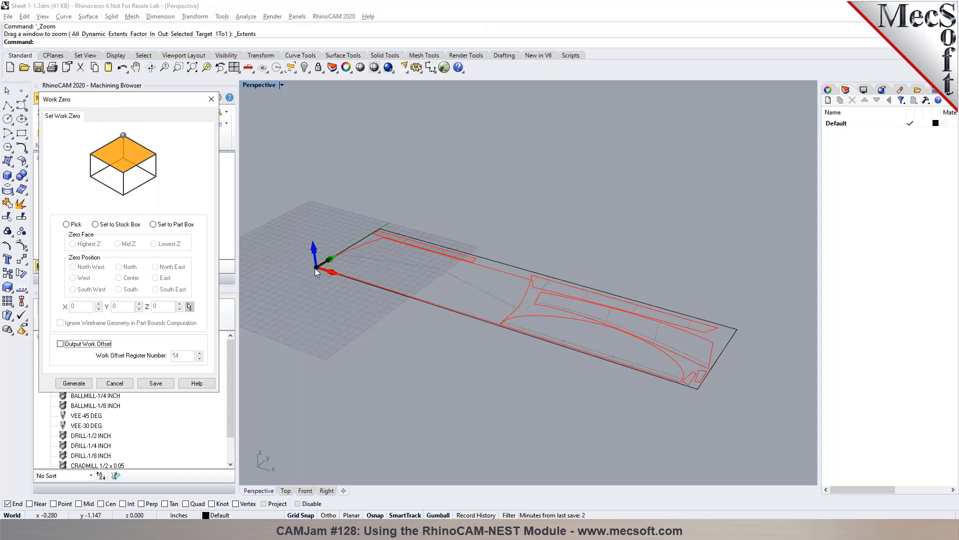
{"action": "scroll", "coordinate": [318, 269], "scroll_direction": "up", "scroll_amount": 3}
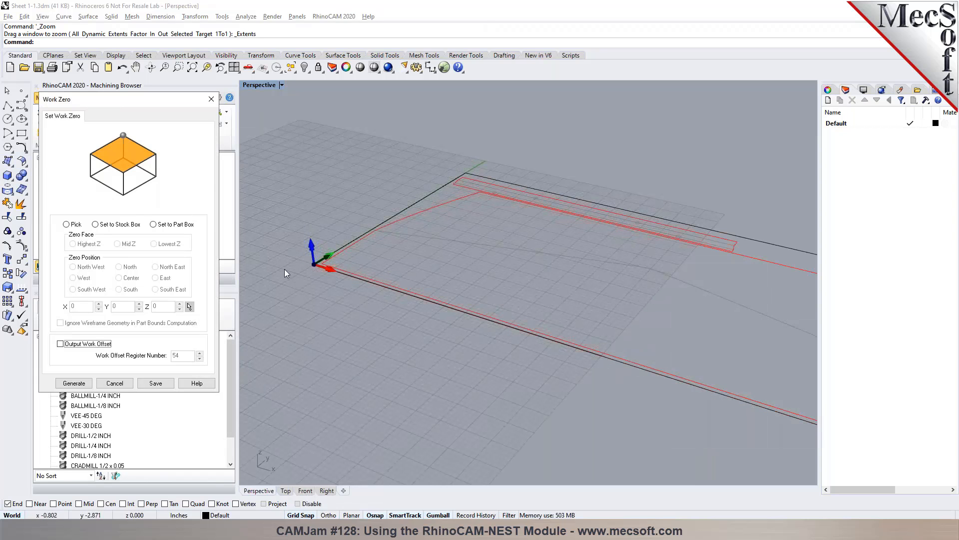
{"action": "left_click", "coordinate": [96, 224]}
{"action": "left_click", "coordinate": [85, 290]}
Step: Try the South East and North West corners of the stock as the work zero position
{"action": "scroll", "coordinate": [368, 259], "scroll_direction": "down", "scroll_amount": 3}
{"action": "scroll", "coordinate": [342, 259], "scroll_direction": "down", "scroll_amount": 3}
{"action": "left_click", "coordinate": [172, 291]}
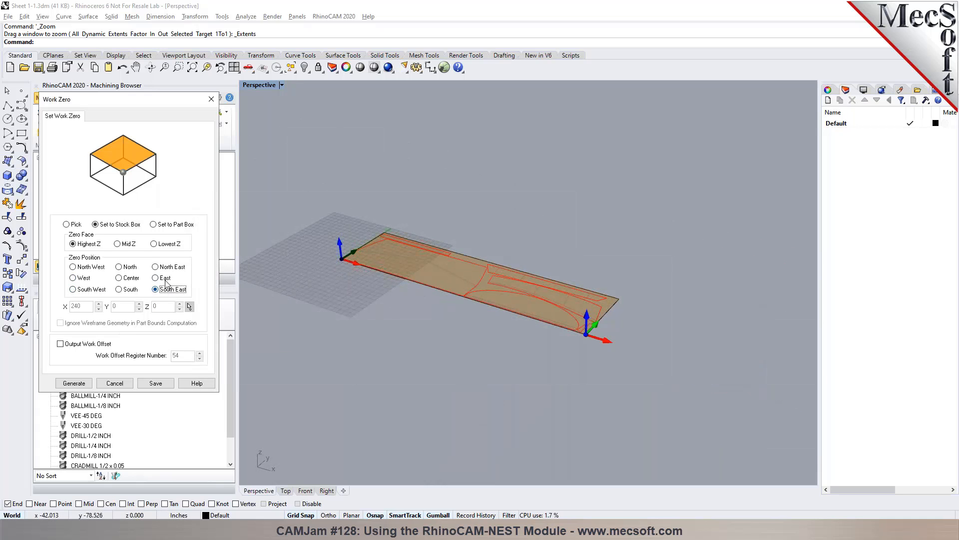
{"action": "left_click", "coordinate": [89, 268]}
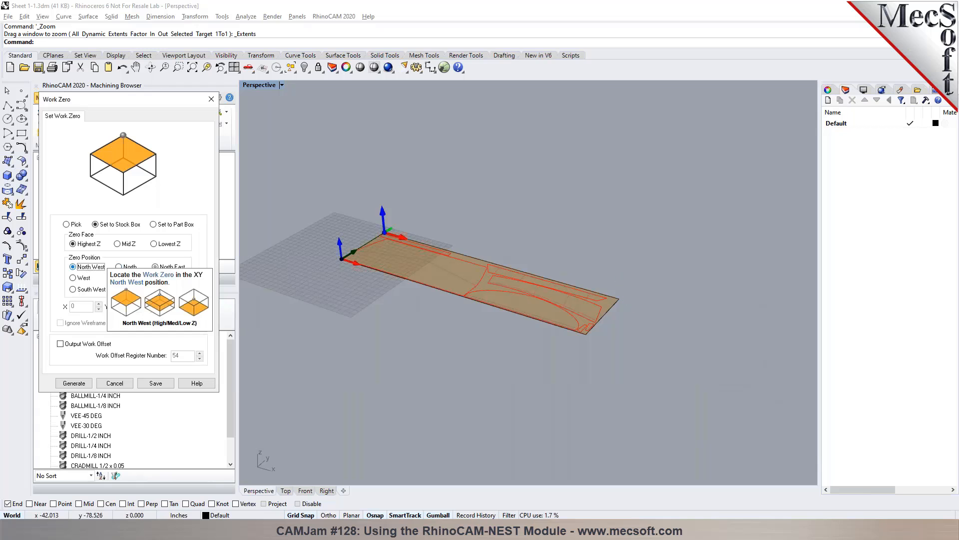
Step: Set the zero position to the stock's South West corner at Highest Z and generate the work zero
{"action": "left_click", "coordinate": [88, 289]}
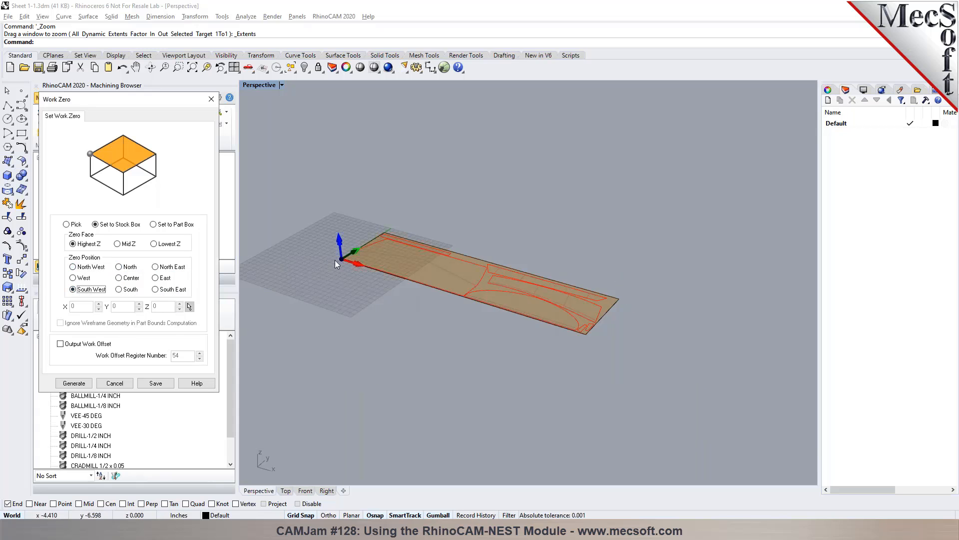
{"action": "scroll", "coordinate": [340, 257], "scroll_direction": "up", "scroll_amount": 6}
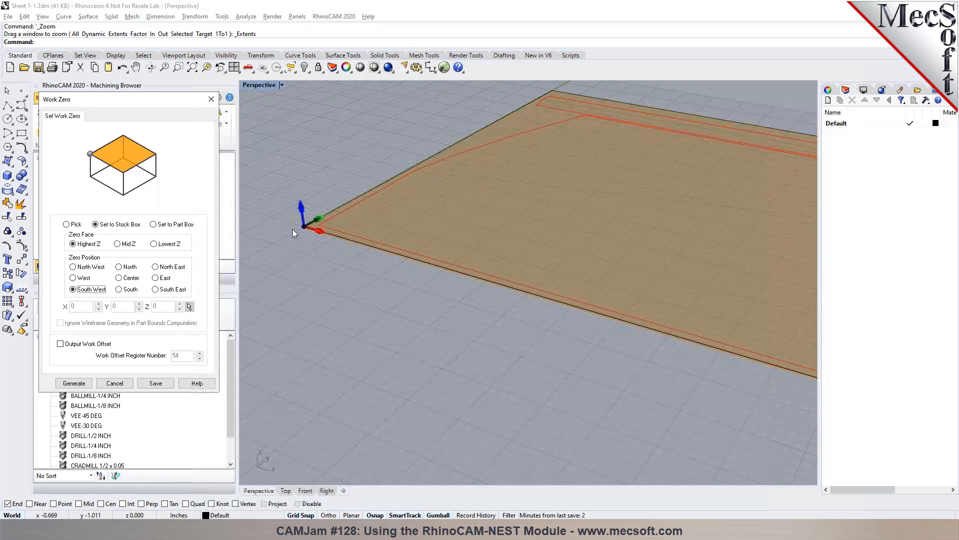
{"action": "scroll", "coordinate": [325, 222], "scroll_direction": "up", "scroll_amount": 2}
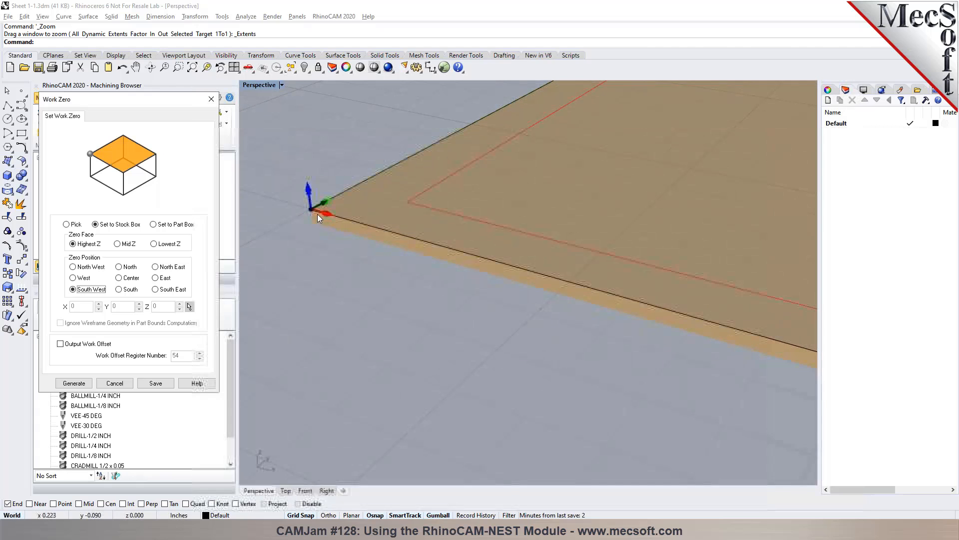
{"action": "left_click", "coordinate": [75, 383]}
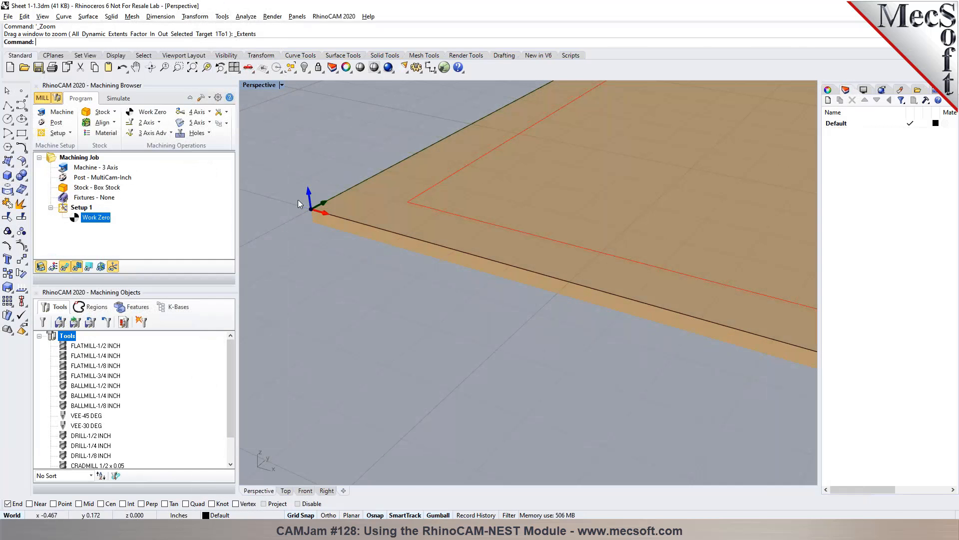
Step: Select the FLATMILL-1/2 INCH tool for editing and check the table feeds and speeds for WOOD stock and HSS tool material
{"action": "scroll", "coordinate": [295, 234], "scroll_direction": "down", "scroll_amount": 4}
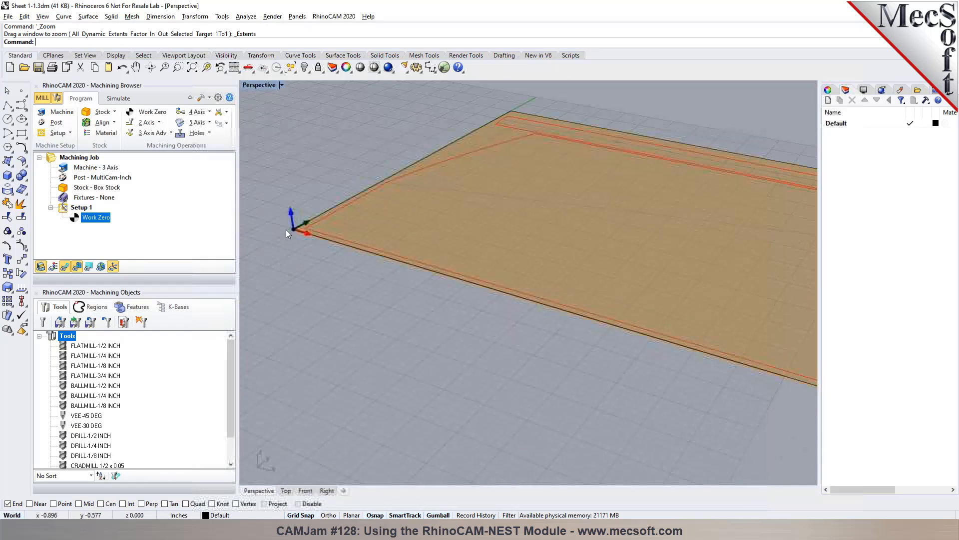
{"action": "scroll", "coordinate": [286, 229], "scroll_direction": "down", "scroll_amount": 2}
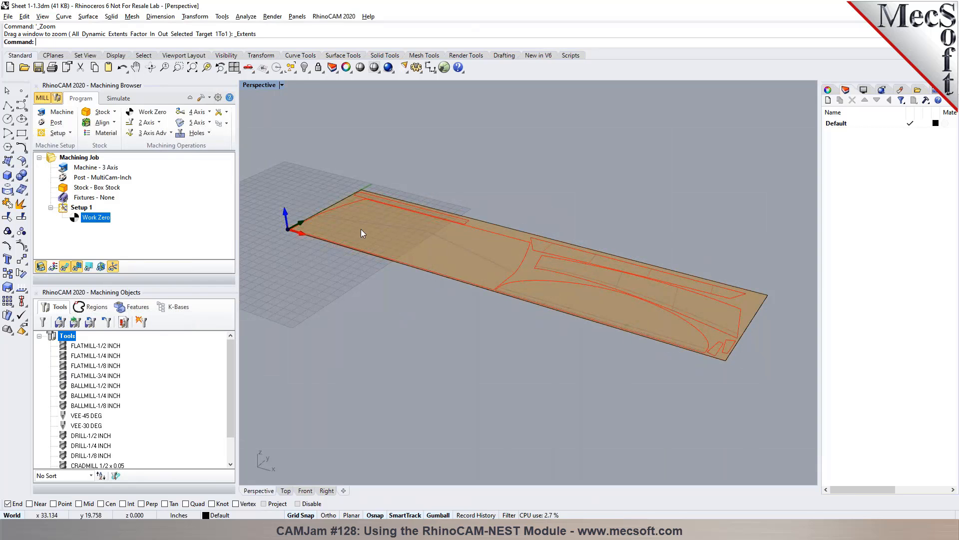
{"action": "scroll", "coordinate": [361, 229], "scroll_direction": "up", "scroll_amount": 2}
{"action": "scroll", "coordinate": [361, 234], "scroll_direction": "down", "scroll_amount": 1}
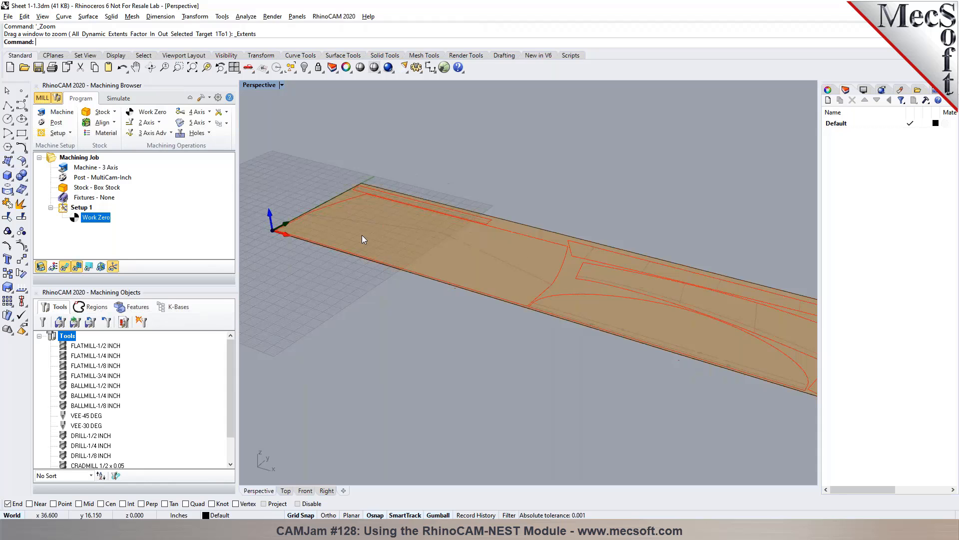
{"action": "left_click", "coordinate": [42, 322]}
{"action": "left_click", "coordinate": [276, 138]}
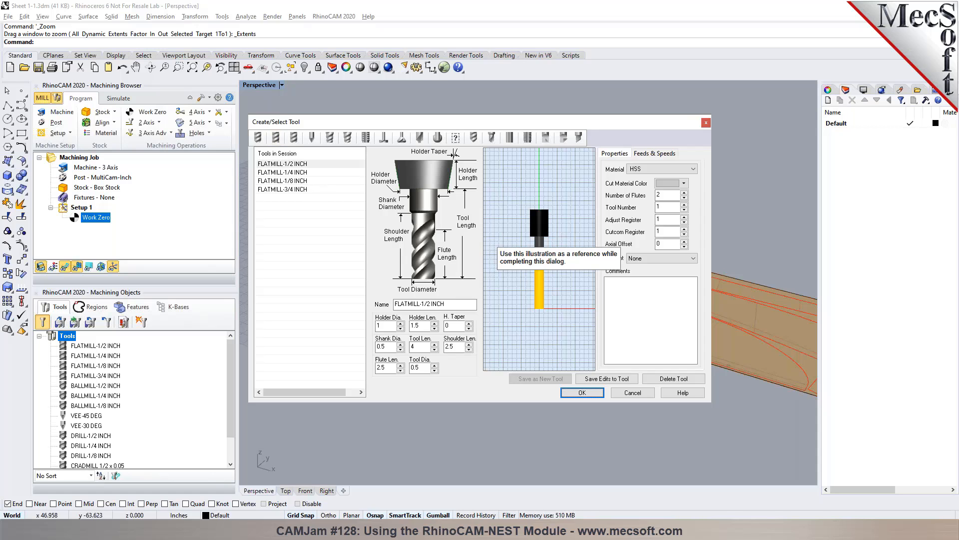
{"action": "left_click", "coordinate": [282, 164]}
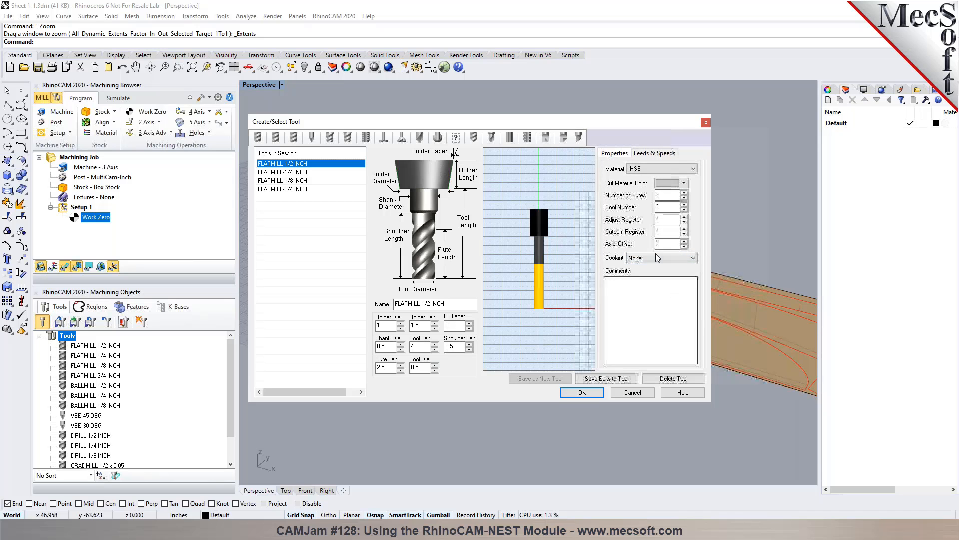
{"action": "left_click", "coordinate": [652, 155]}
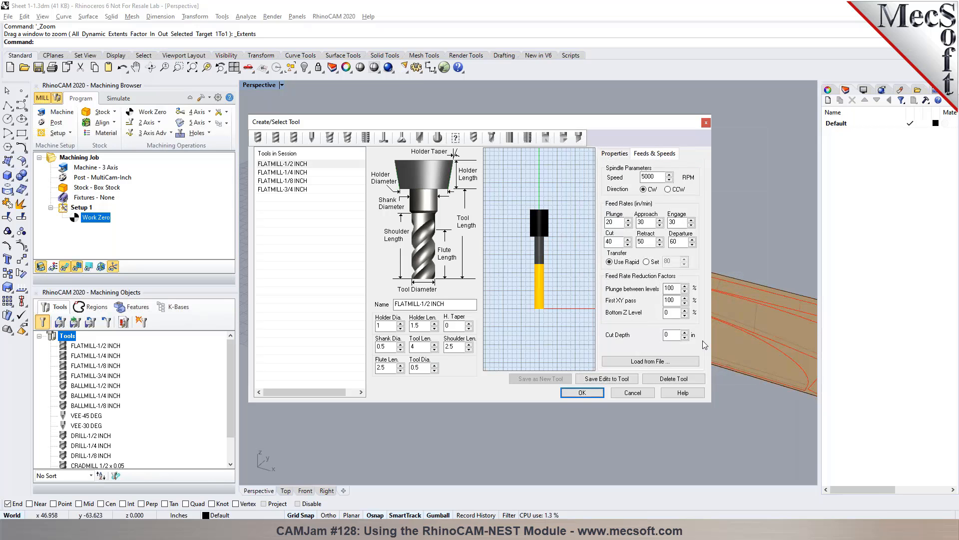
{"action": "left_click", "coordinate": [694, 362]}
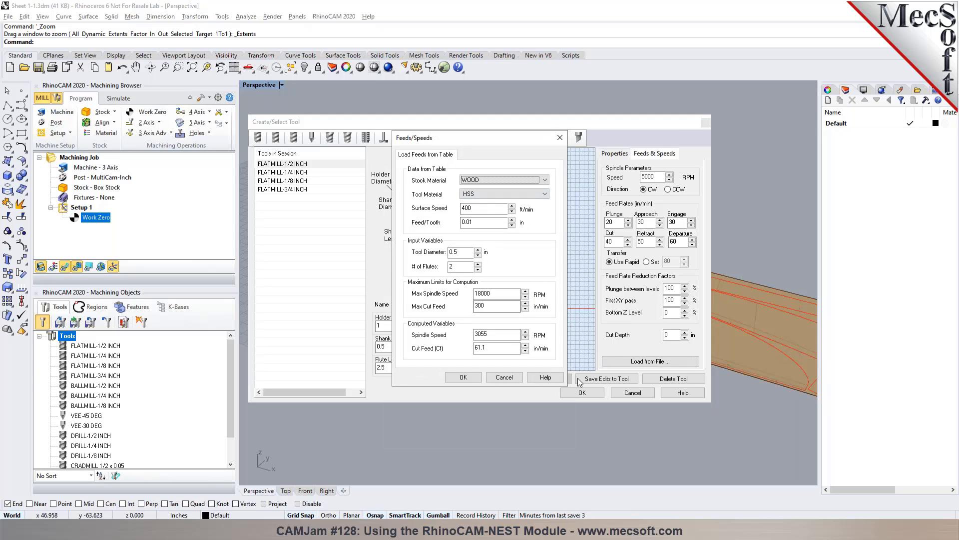
{"action": "left_click", "coordinate": [504, 377]}
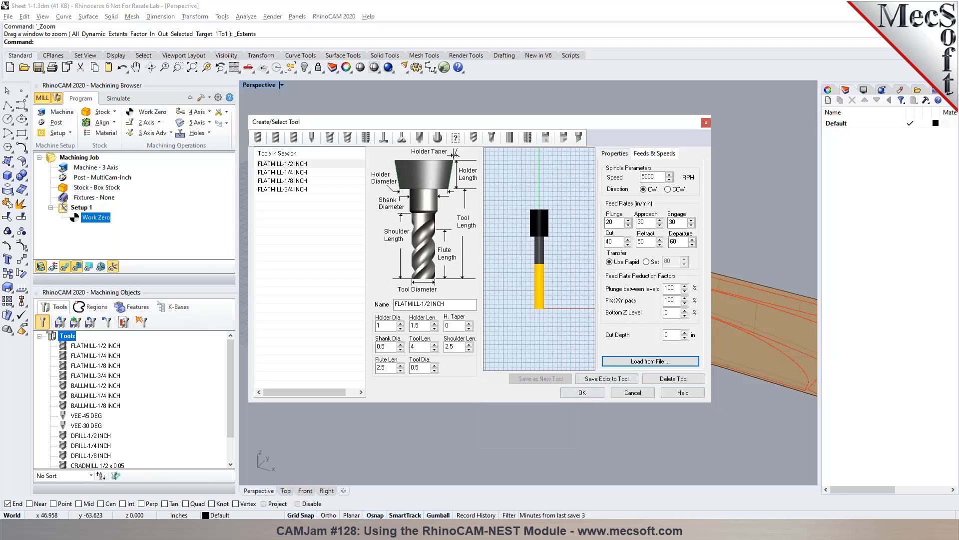
Step: Change the FLATMILL-1/2 INCH tool's material to CARBIDE
{"action": "left_click", "coordinate": [619, 155]}
{"action": "left_click", "coordinate": [663, 170]}
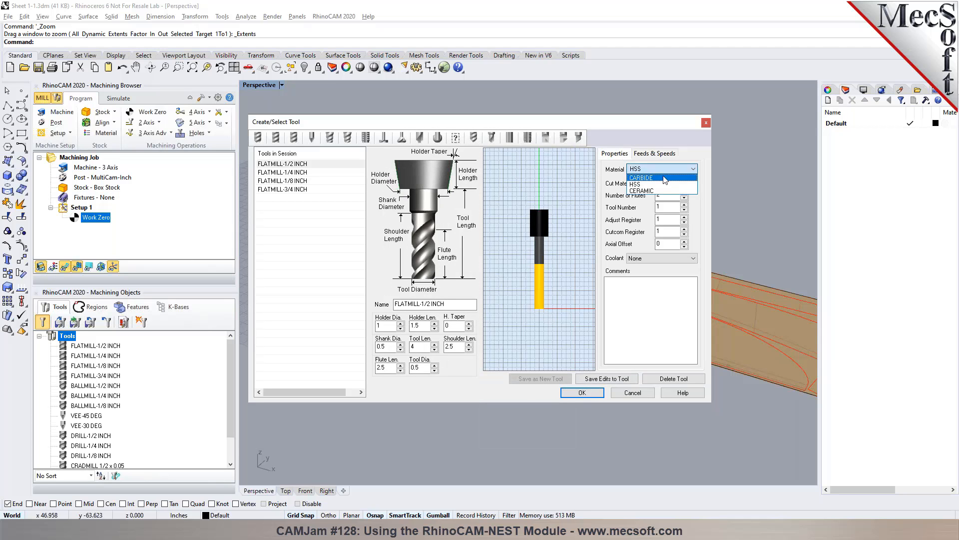
{"action": "left_click", "coordinate": [662, 191]}
Step: Load the tool's feeds and speeds from the table for WOOD, overriding spindle speed to 15000 RPM and cut feed to 150 in/min
{"action": "left_click", "coordinate": [655, 153]}
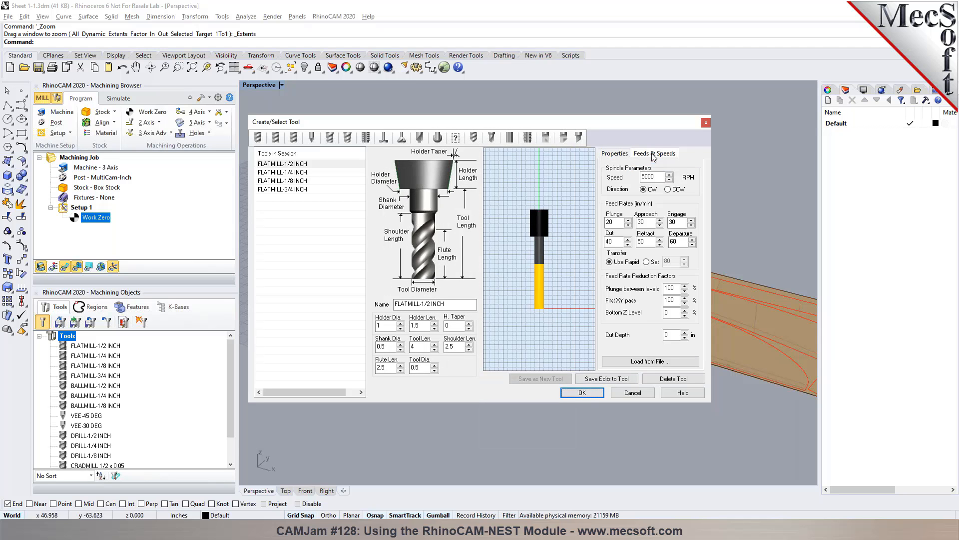
{"action": "left_click", "coordinate": [650, 360]}
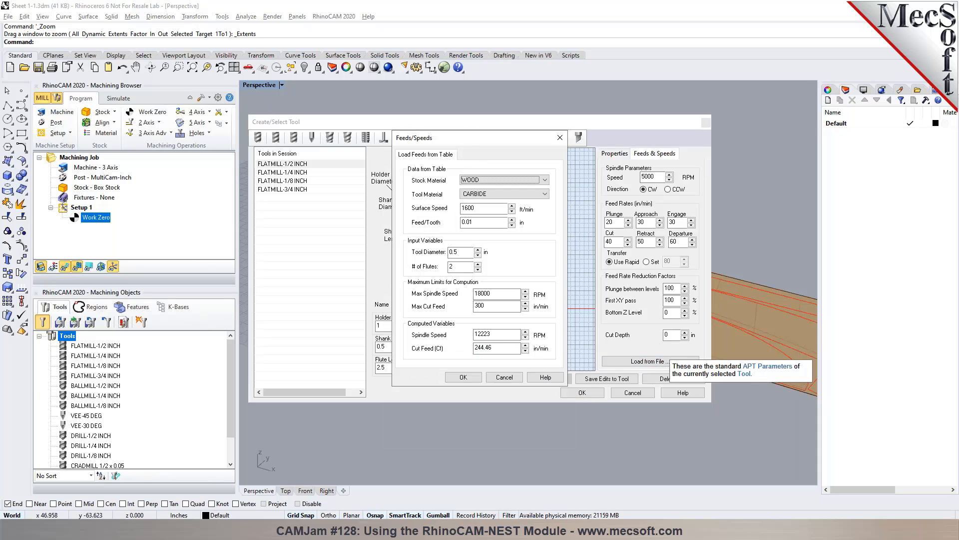
{"action": "double_click", "coordinate": [500, 333]}
{"action": "mouse_move", "coordinate": [464, 337]}
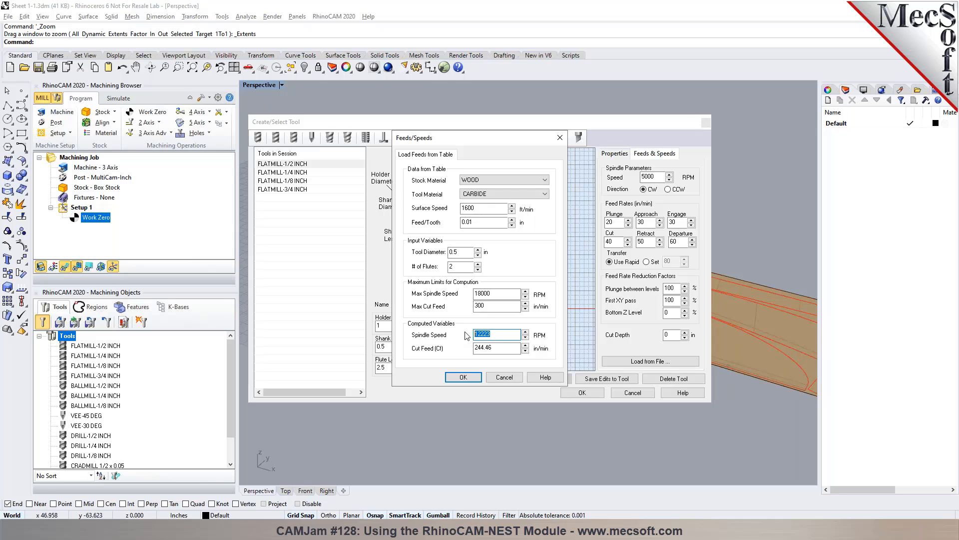
{"action": "type", "text": "1"}
{"action": "double_click", "coordinate": [499, 347]}
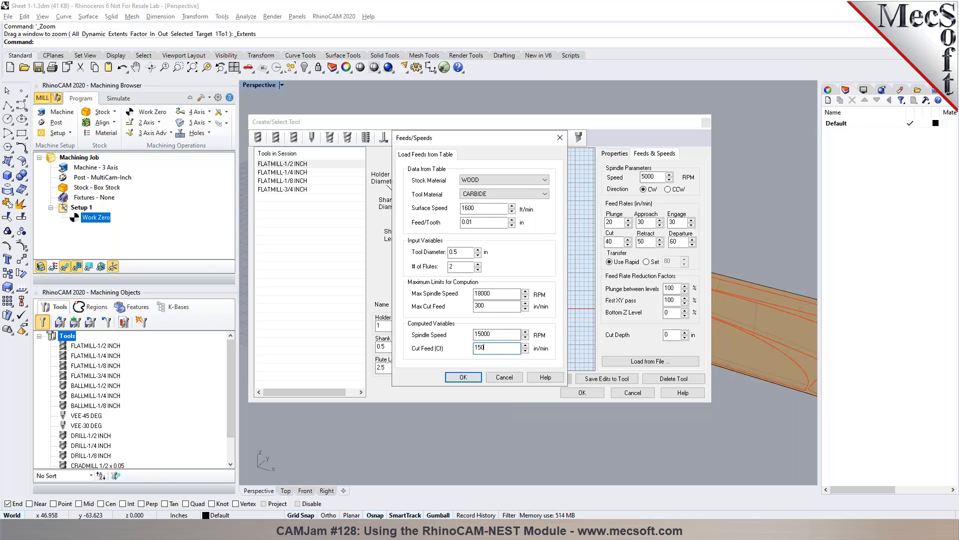
{"action": "left_click", "coordinate": [470, 377]}
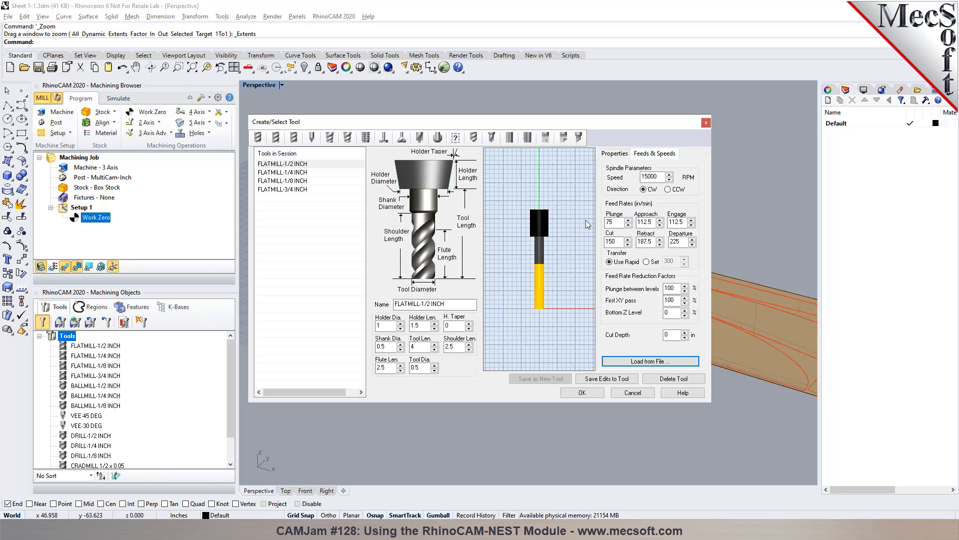
Step: Save the edits to the FLATMILL-1/2 INCH tool and accept the tool definition
{"action": "left_click", "coordinate": [606, 378]}
{"action": "left_click", "coordinate": [507, 300]}
{"action": "left_click", "coordinate": [580, 392]}
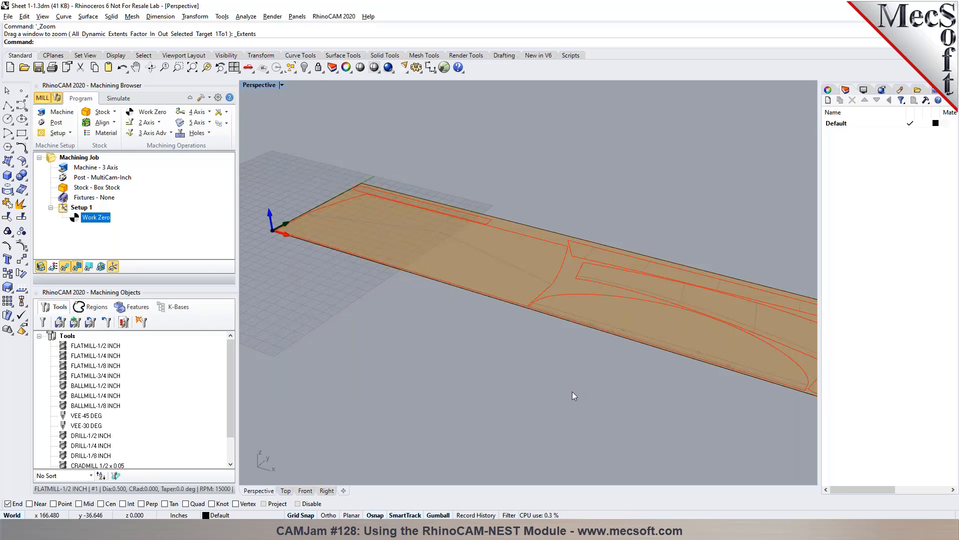
Step: Start a 2½ Axis Profiling operation and assign all the red nested part outlines, selected by color, as its part regions
{"action": "right_click_drag", "start_coordinate": [572, 391], "coordinate": [510, 372]}
{"action": "left_click", "coordinate": [160, 122]}
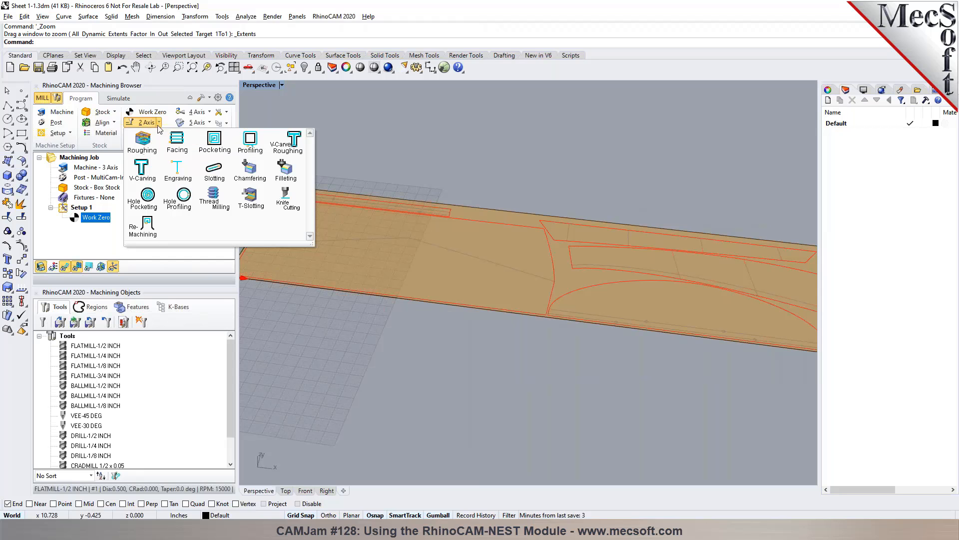
{"action": "left_click", "coordinate": [246, 151]}
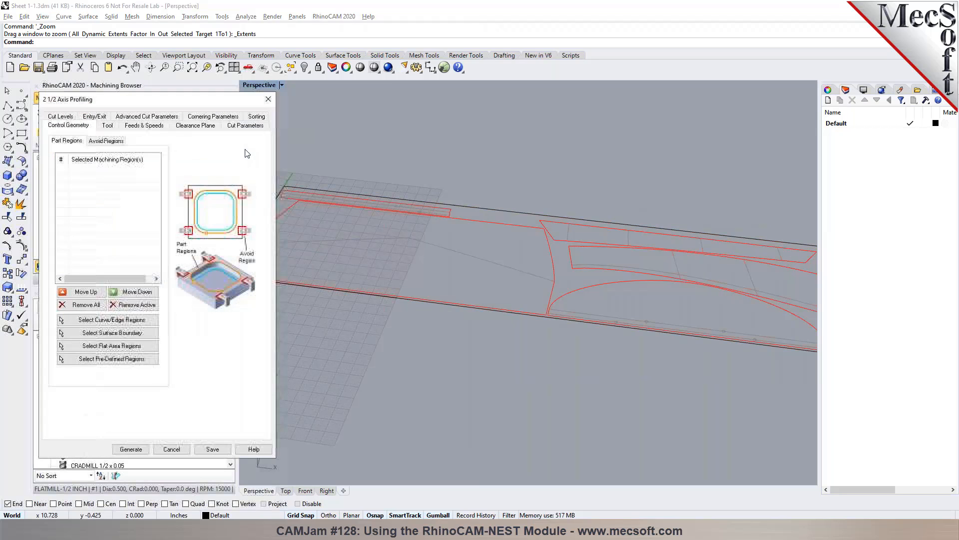
{"action": "left_click", "coordinate": [288, 491]}
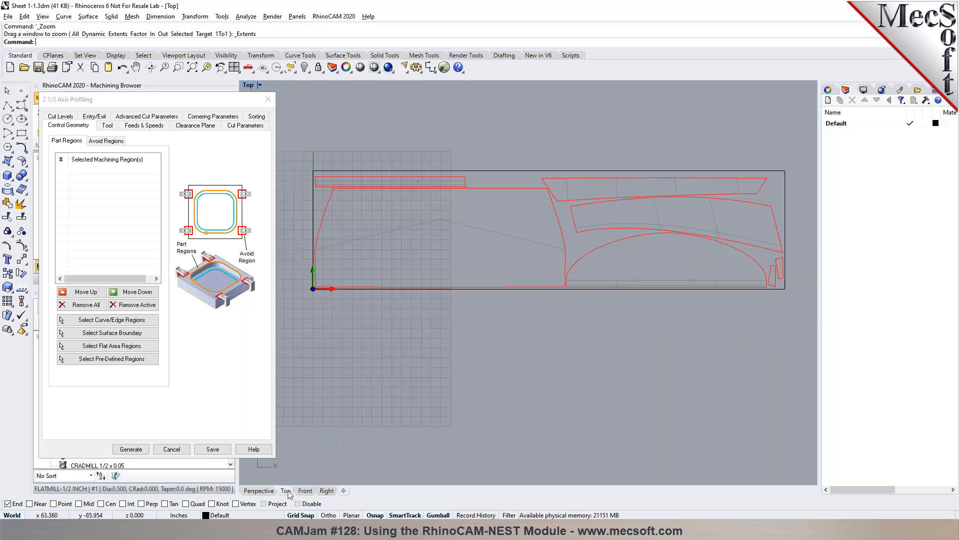
{"action": "left_click", "coordinate": [120, 320]}
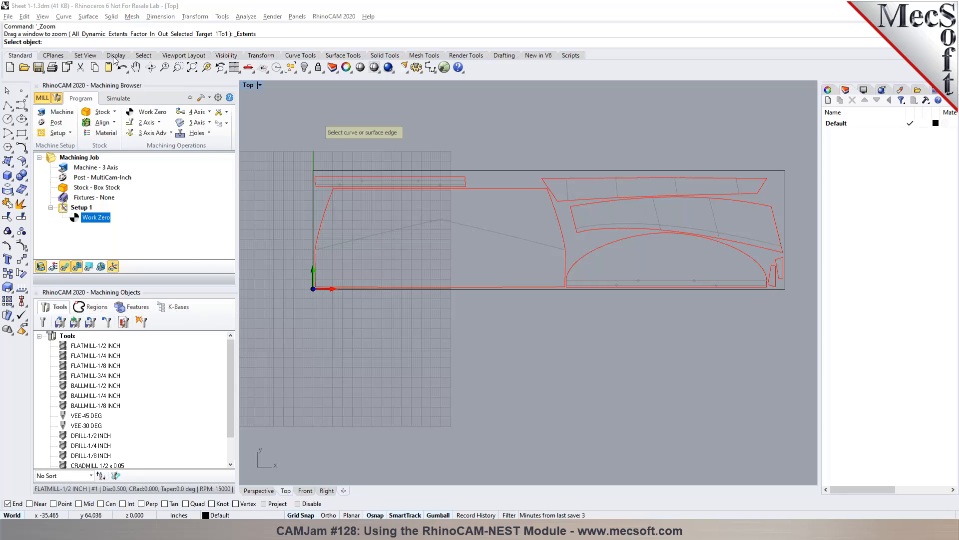
{"action": "left_click", "coordinate": [139, 56]}
{"action": "left_click", "coordinate": [122, 67]}
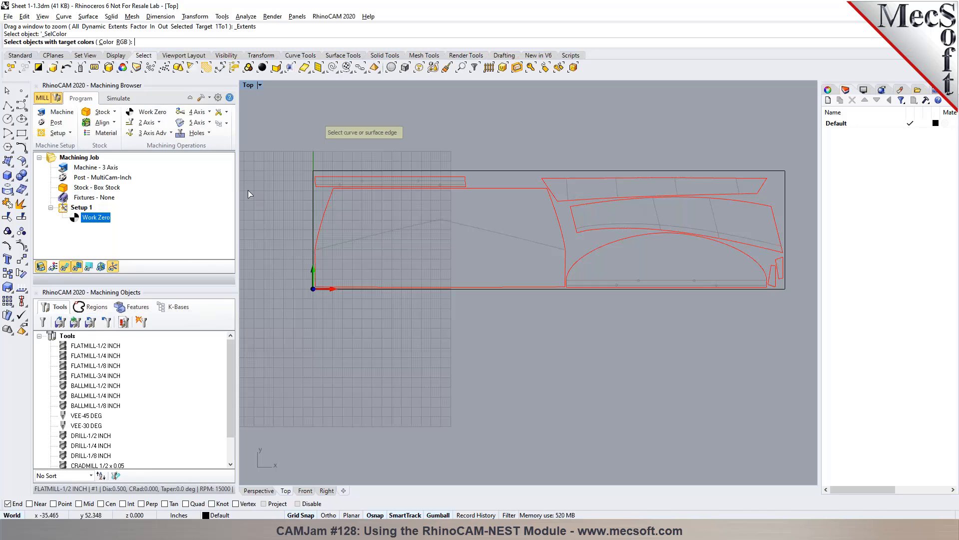
{"action": "left_click", "coordinate": [325, 214]}
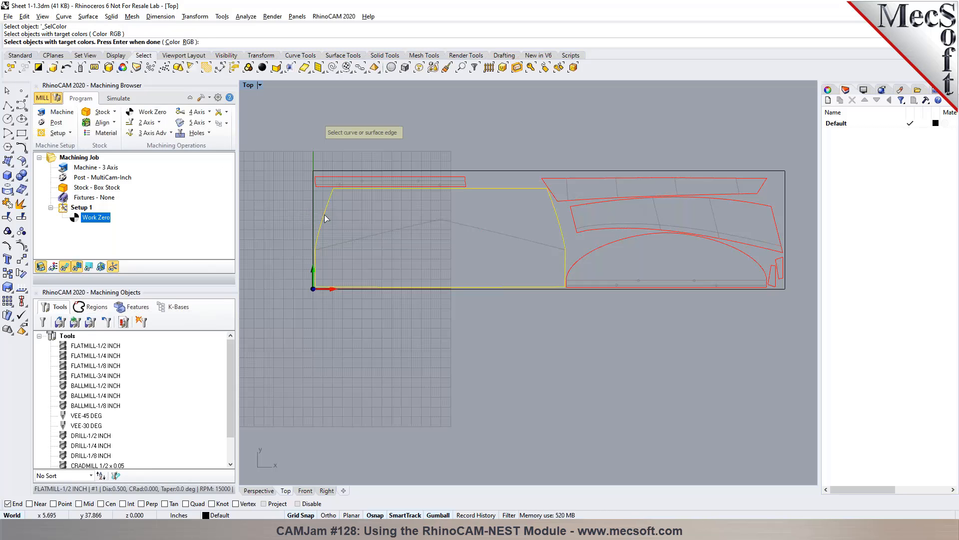
{"action": "key", "text": "Return"}
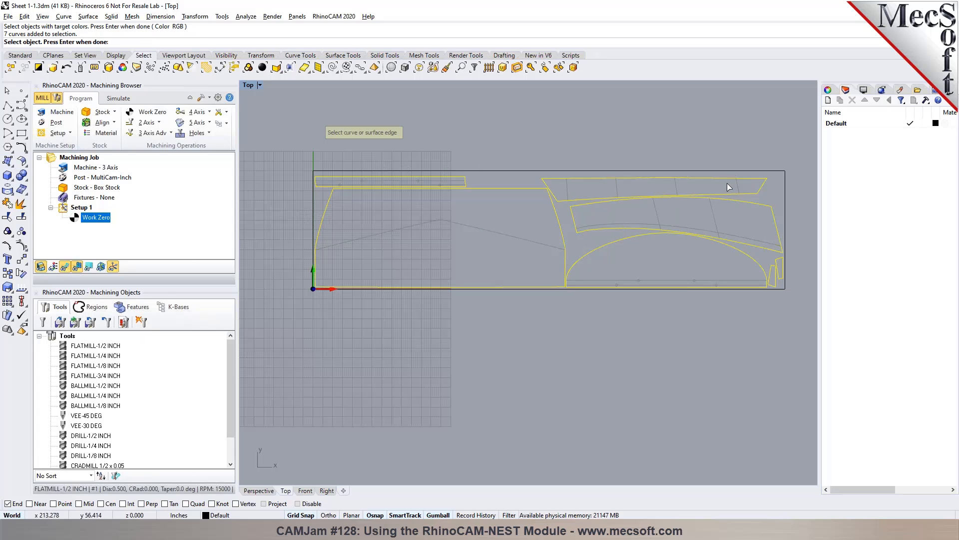
{"action": "key", "text": "Return"}
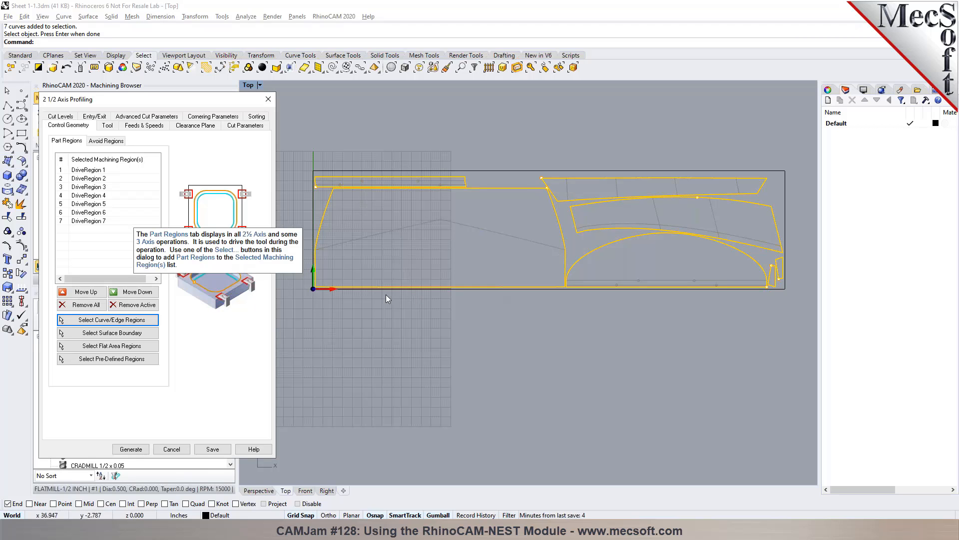
Step: Set the profiling cut parameters to Climb cutting on the outside of closed curves
{"action": "left_click", "coordinate": [107, 125]}
{"action": "left_click", "coordinate": [145, 126]}
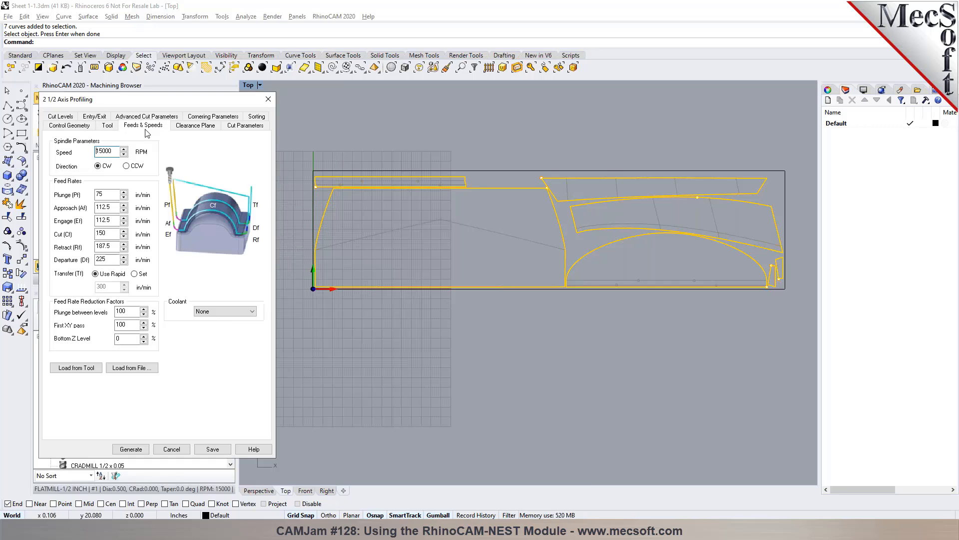
{"action": "left_click", "coordinate": [201, 127]}
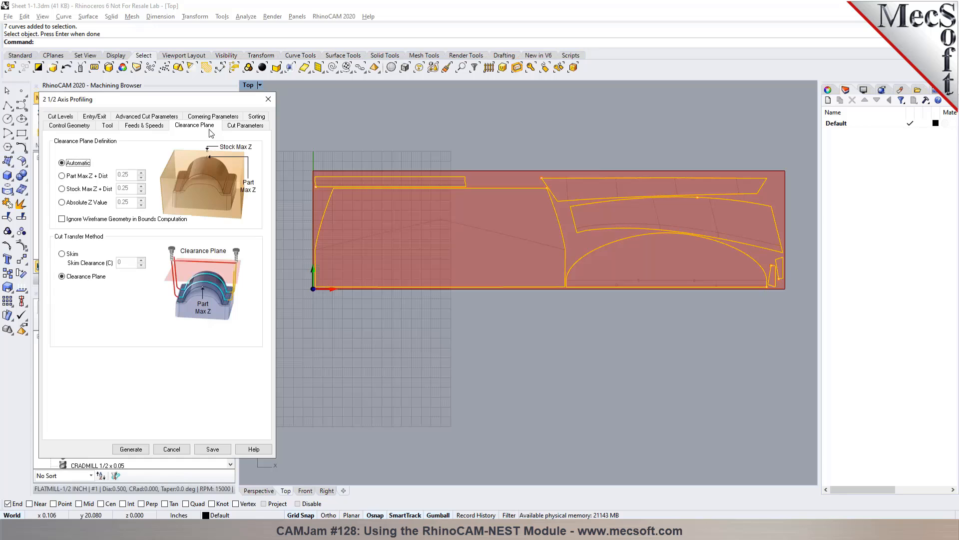
{"action": "left_click", "coordinate": [245, 128]}
{"action": "left_click", "coordinate": [86, 209]}
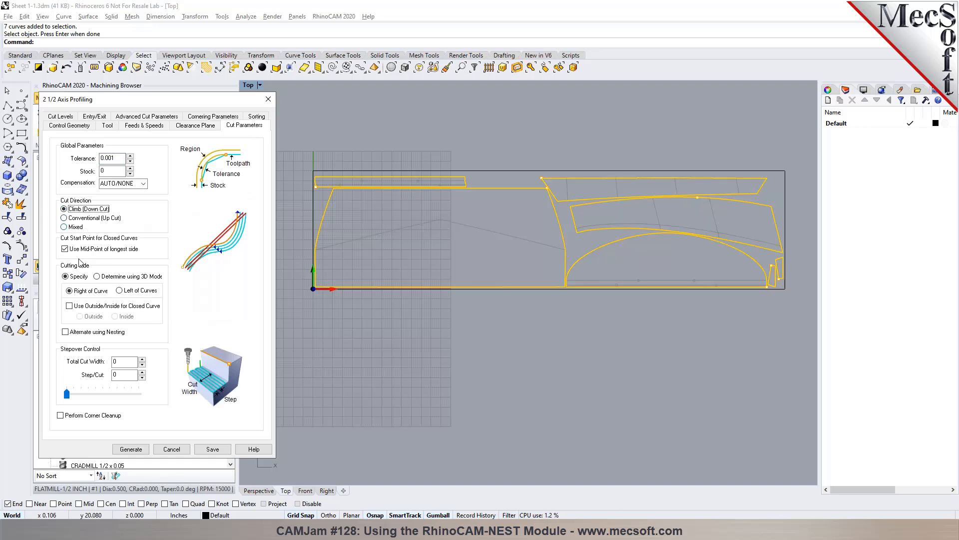
{"action": "left_click", "coordinate": [70, 306]}
{"action": "left_click", "coordinate": [81, 317]}
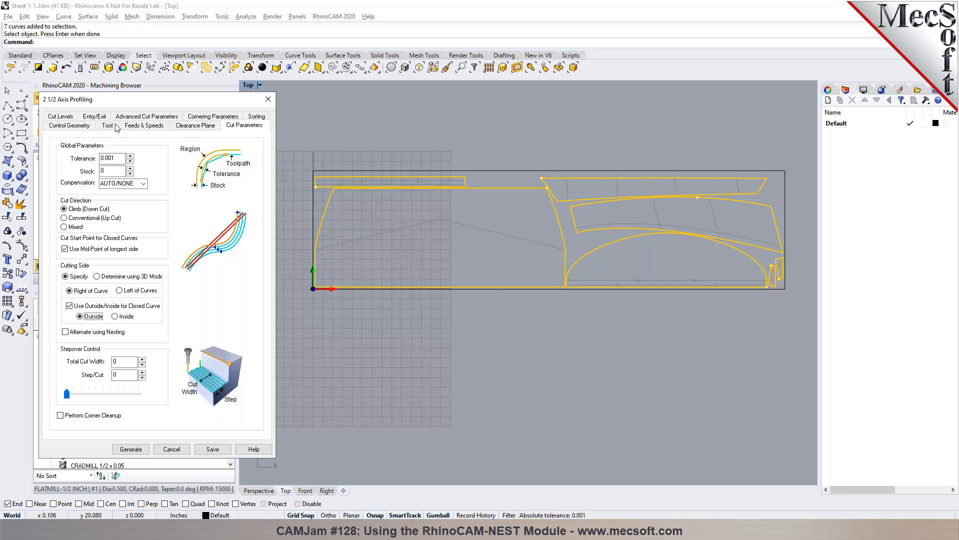
Step: Try a rough depth per cut of 0.13 in the cut levels and return it to a single full-depth pass
{"action": "left_click", "coordinate": [71, 118]}
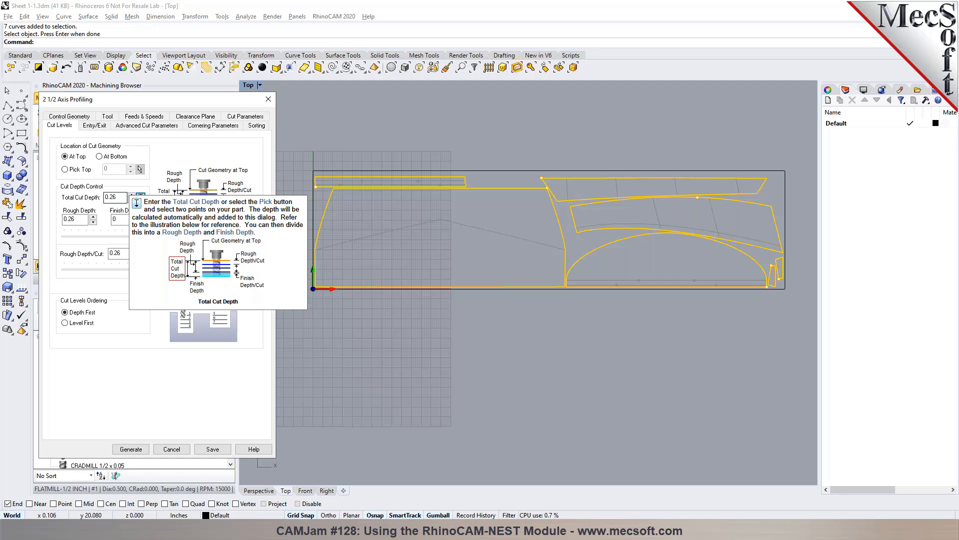
{"action": "left_click", "coordinate": [144, 270]}
{"action": "left_click_drag", "start_coordinate": [144, 270], "coordinate": [105, 278]}
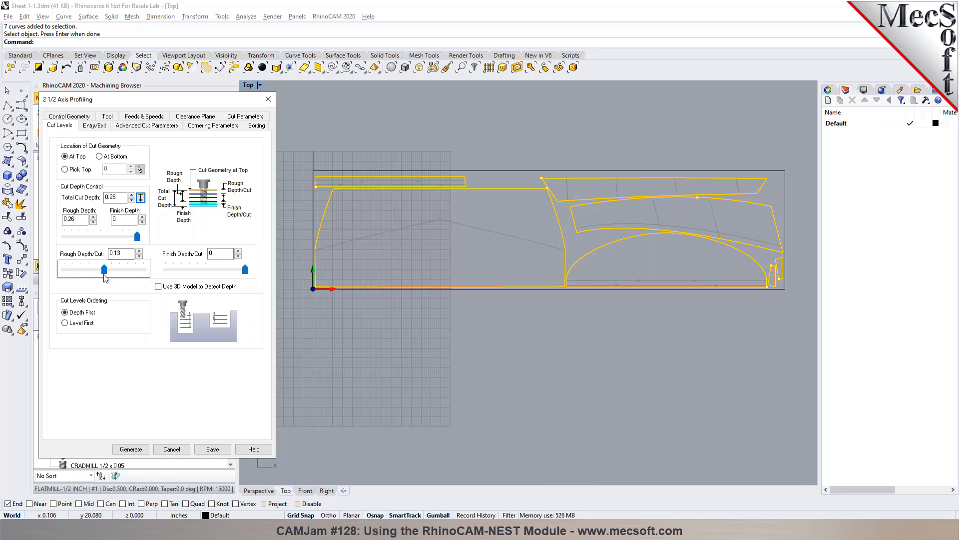
{"action": "left_click_drag", "start_coordinate": [105, 272], "coordinate": [144, 273]}
Step: Set the profiling entry motion to Along Path and the exit motion to None
{"action": "left_click", "coordinate": [105, 127]}
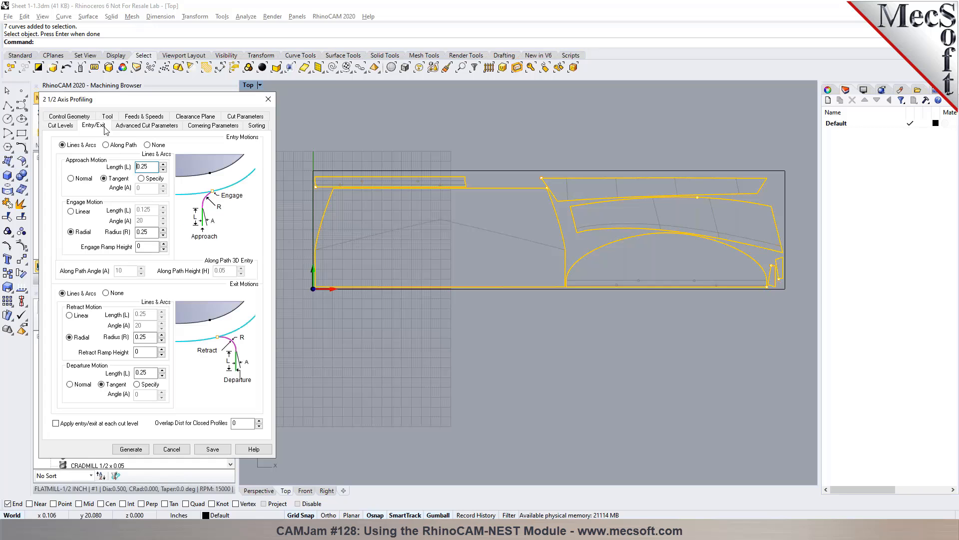
{"action": "left_click", "coordinate": [118, 145]}
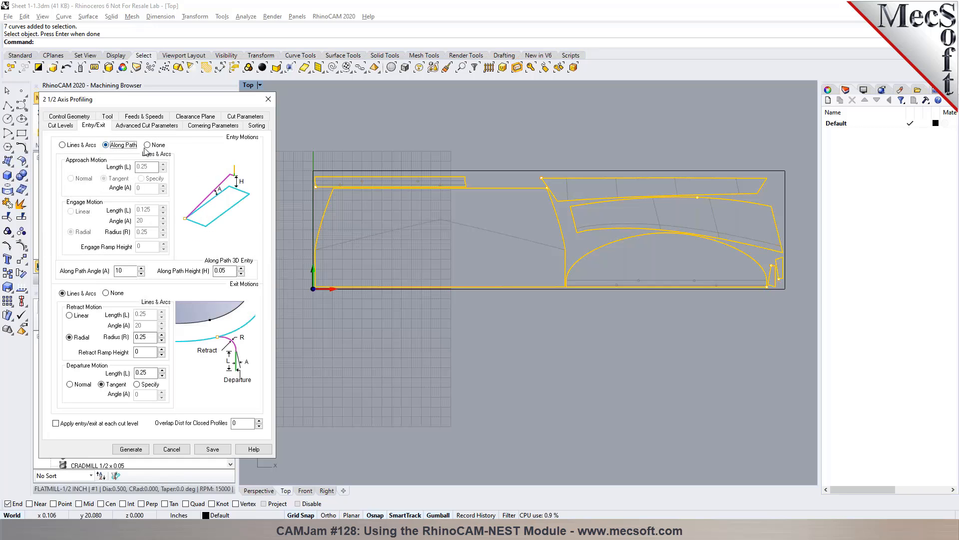
{"action": "double_click", "coordinate": [221, 271]}
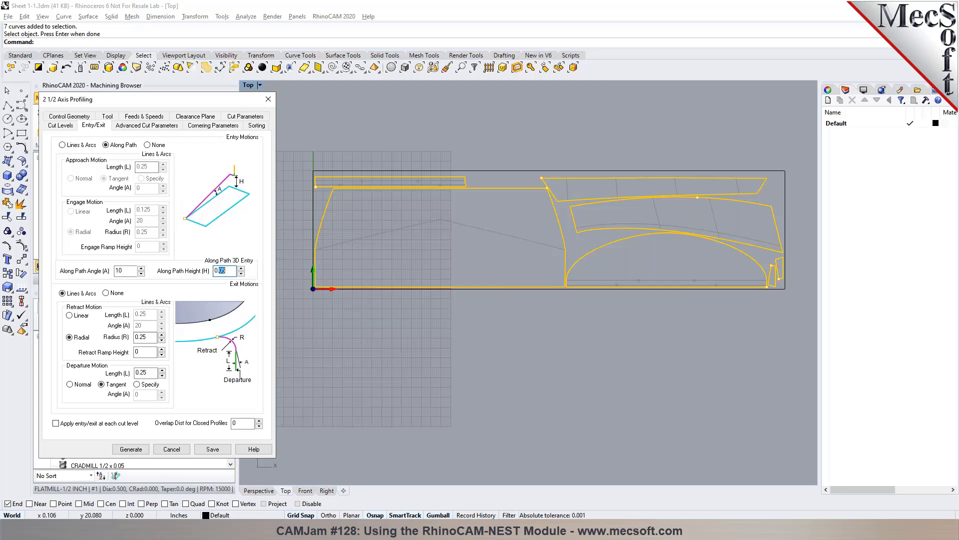
{"action": "left_click", "coordinate": [115, 293]}
Step: Apply Minimum Distance Sort to the profiling cuts and generate the toolpath
{"action": "left_click", "coordinate": [144, 124]}
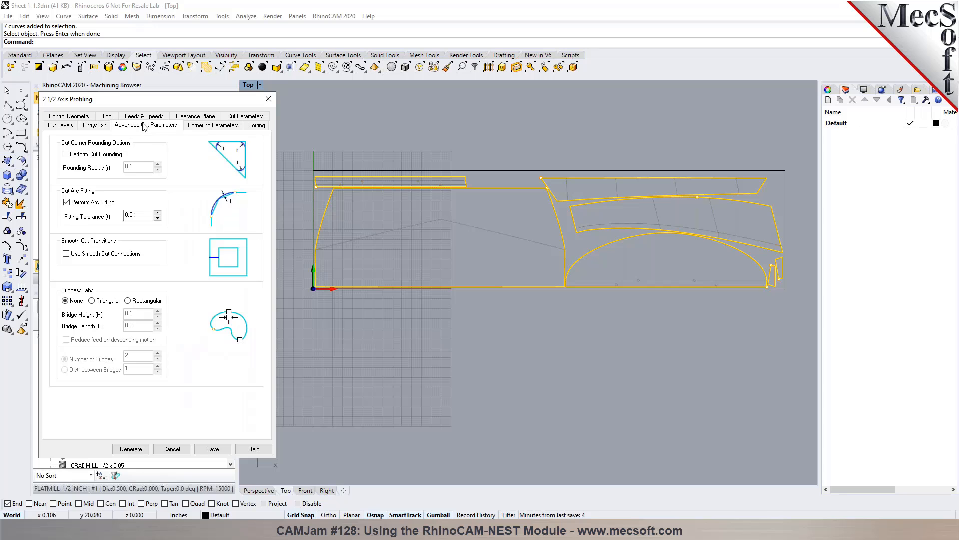
{"action": "left_click", "coordinate": [134, 215]}
{"action": "left_click", "coordinate": [256, 125]}
{"action": "left_click", "coordinate": [131, 150]}
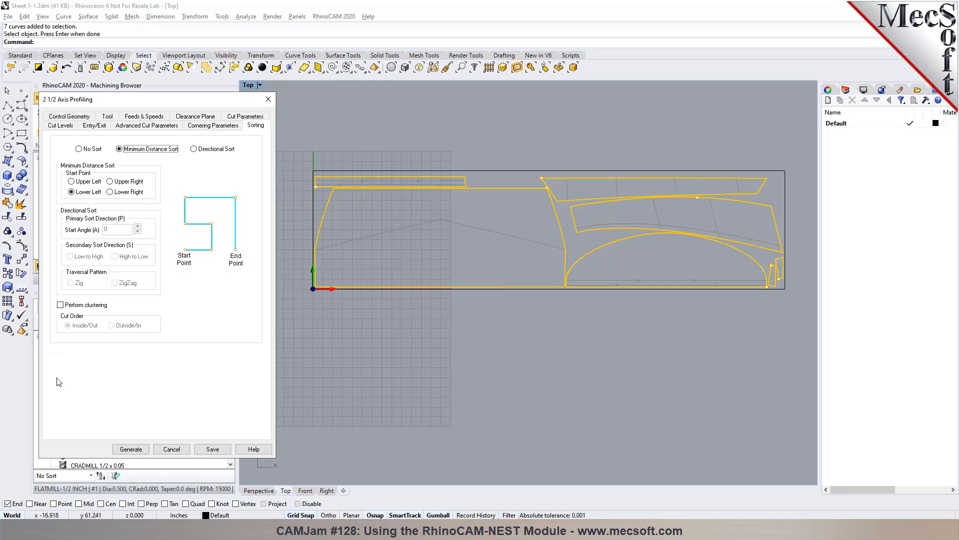
{"action": "left_click", "coordinate": [131, 448]}
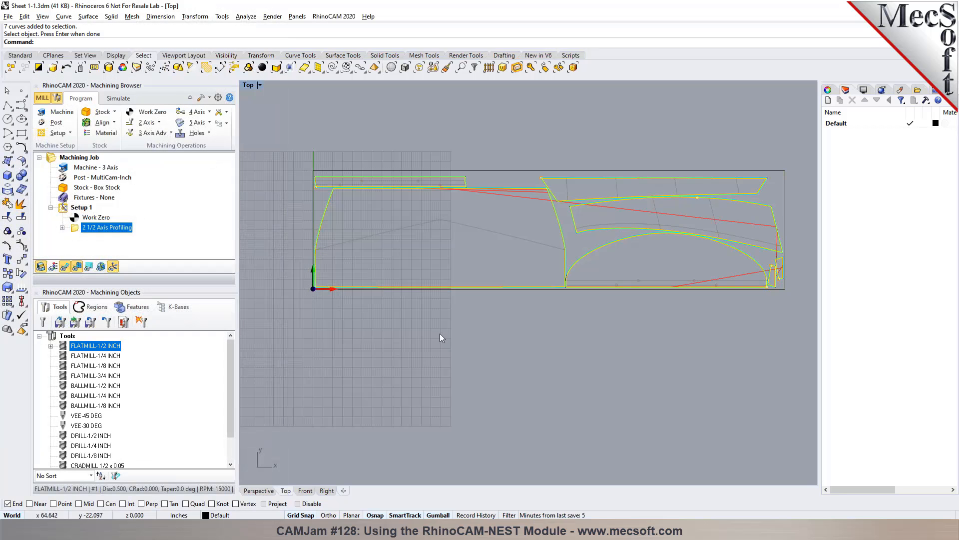
Step: Play the 2½ Axis Profiling cut simulation in the Perspective view at a reduced simulation speed
{"action": "left_click", "coordinate": [265, 492]}
{"action": "right_click_drag", "start_coordinate": [550, 357], "coordinate": [455, 351]}
{"action": "scroll", "coordinate": [633, 267], "scroll_direction": "up", "scroll_amount": 12}
{"action": "scroll", "coordinate": [553, 224], "scroll_direction": "down", "scroll_amount": 6}
{"action": "scroll", "coordinate": [553, 224], "scroll_direction": "down", "scroll_amount": 5}
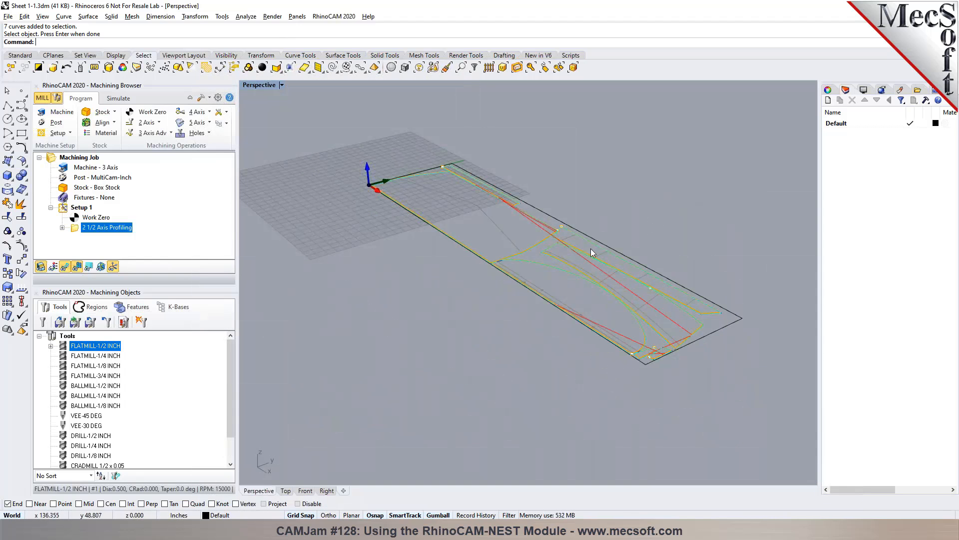
{"action": "left_click", "coordinate": [119, 98]}
{"action": "left_click_drag", "start_coordinate": [58, 122], "coordinate": [49, 123]}
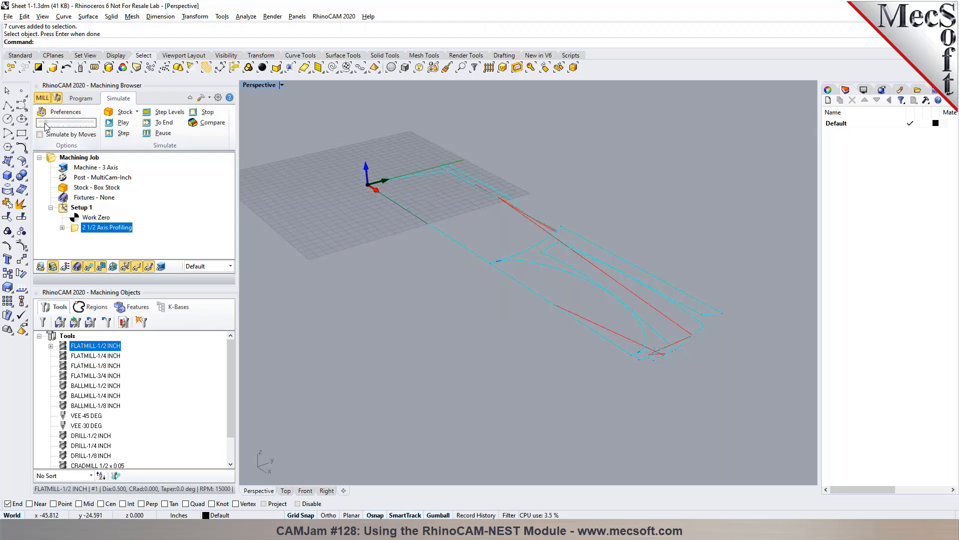
{"action": "left_click", "coordinate": [123, 123]}
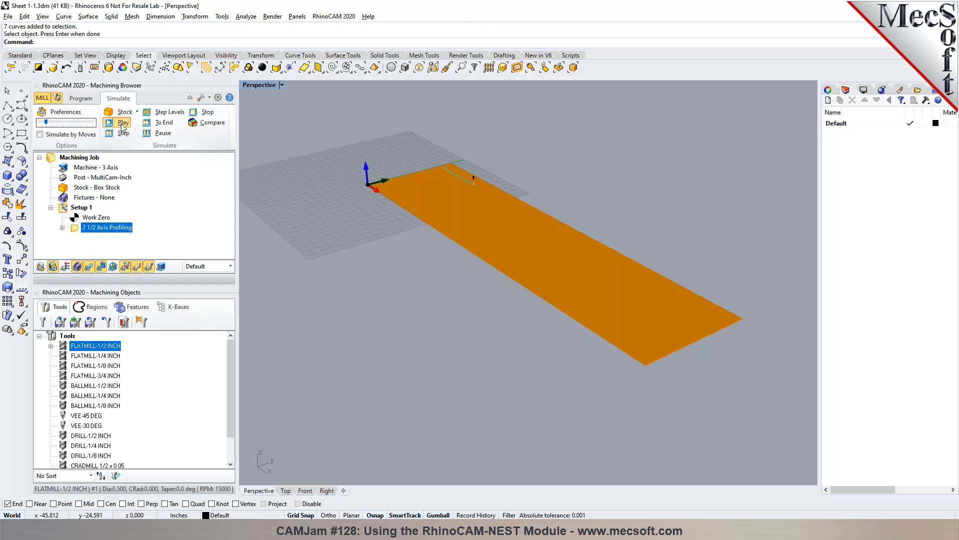
Step: Follow the tool along the sheet and raise the simulation speed to cut the remaining nested parts
{"action": "scroll", "coordinate": [498, 185], "scroll_direction": "up", "scroll_amount": 3}
{"action": "scroll", "coordinate": [514, 185], "scroll_direction": "up", "scroll_amount": 2}
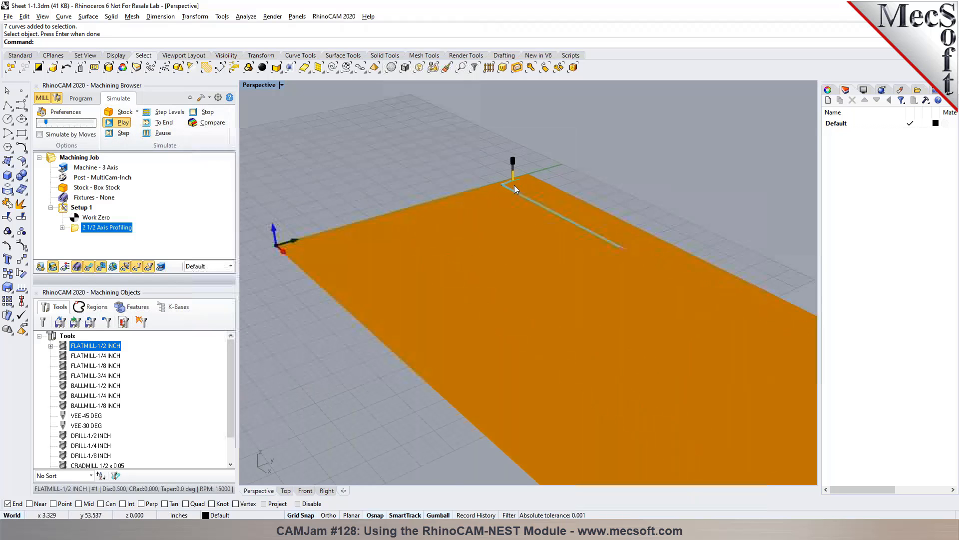
{"action": "scroll", "coordinate": [463, 164], "scroll_direction": "down", "scroll_amount": 2}
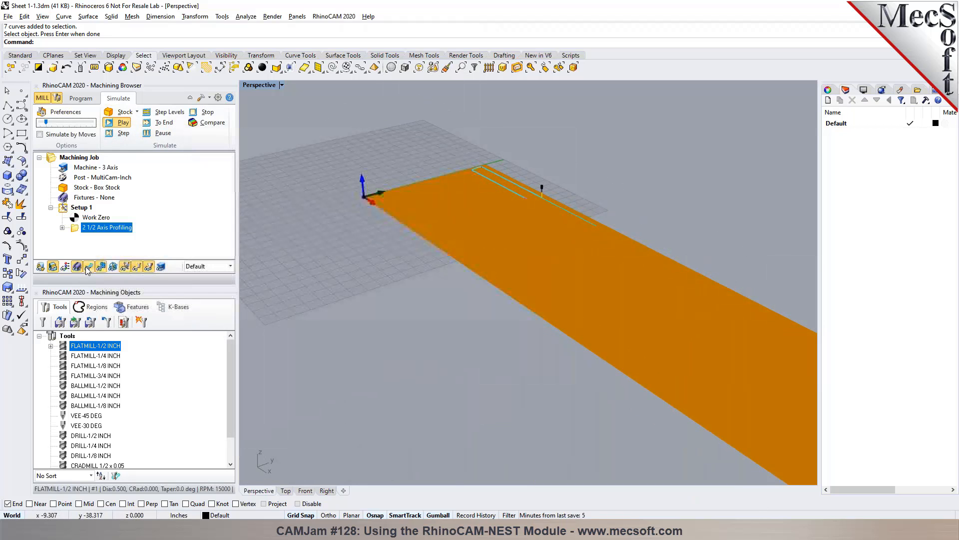
{"action": "scroll", "coordinate": [644, 259], "scroll_direction": "up", "scroll_amount": 3}
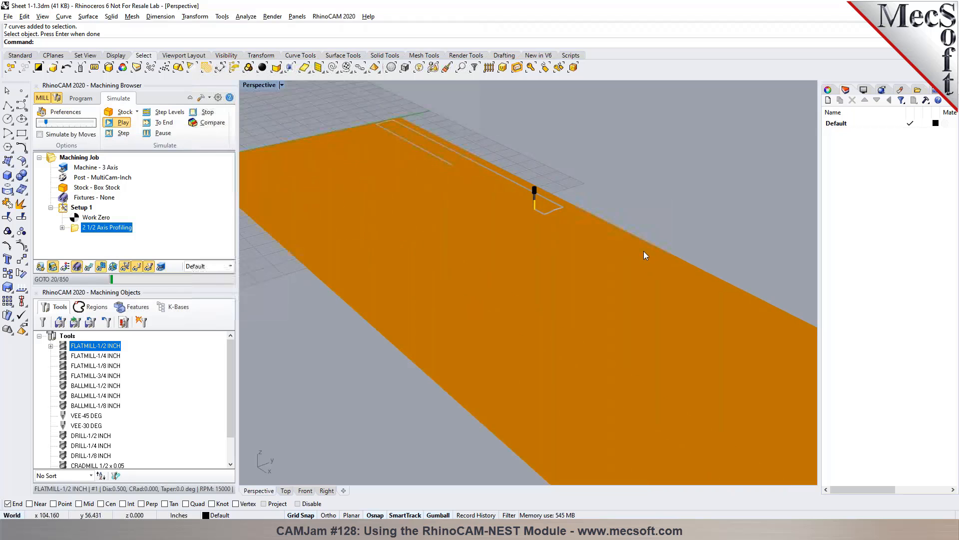
{"action": "right_click_drag", "start_coordinate": [486, 310], "coordinate": [466, 315]}
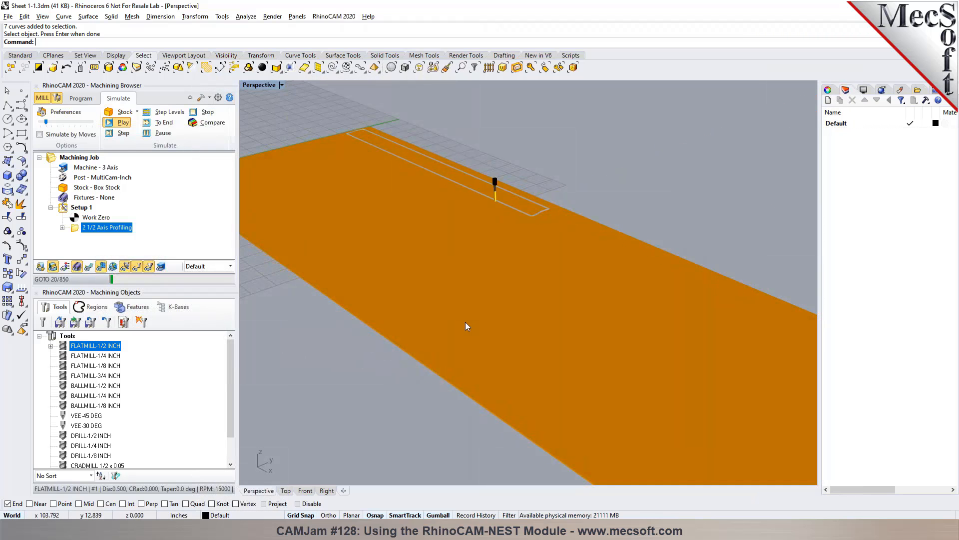
{"action": "scroll", "coordinate": [580, 212], "scroll_direction": "up", "scroll_amount": 3}
{"action": "scroll", "coordinate": [499, 201], "scroll_direction": "down", "scroll_amount": 5}
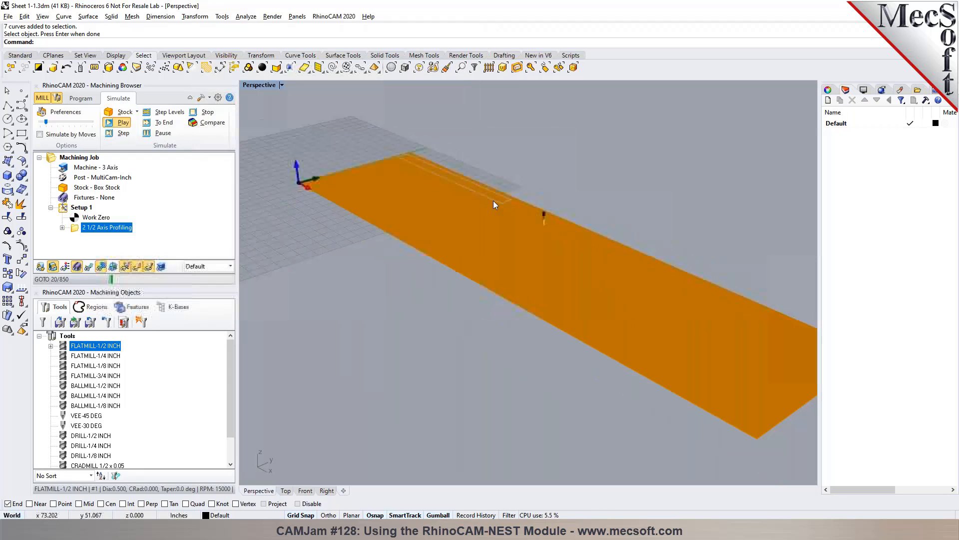
{"action": "left_click_drag", "start_coordinate": [46, 122], "coordinate": [63, 122]}
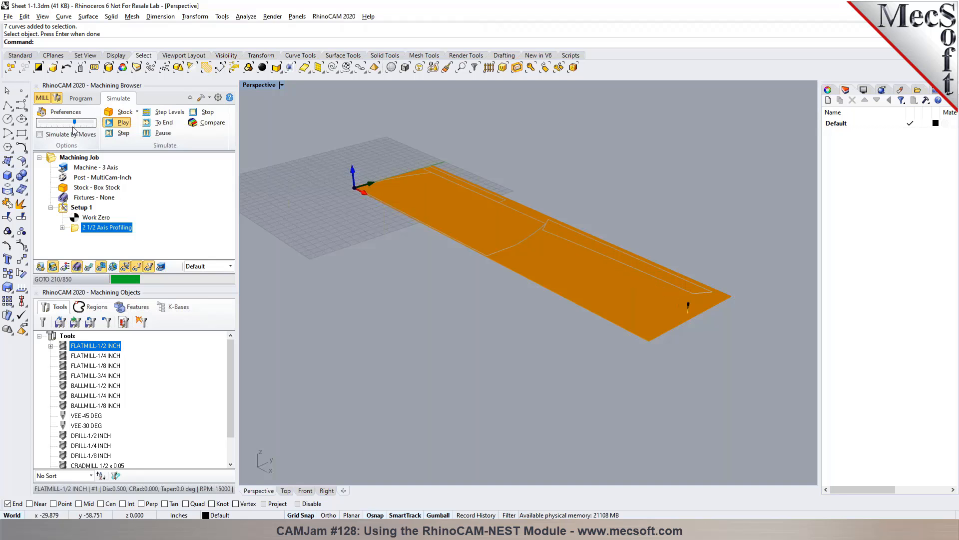
{"action": "right_click_drag", "start_coordinate": [388, 276], "coordinate": [509, 282]}
{"action": "scroll", "coordinate": [586, 227], "scroll_direction": "up", "scroll_amount": 3}
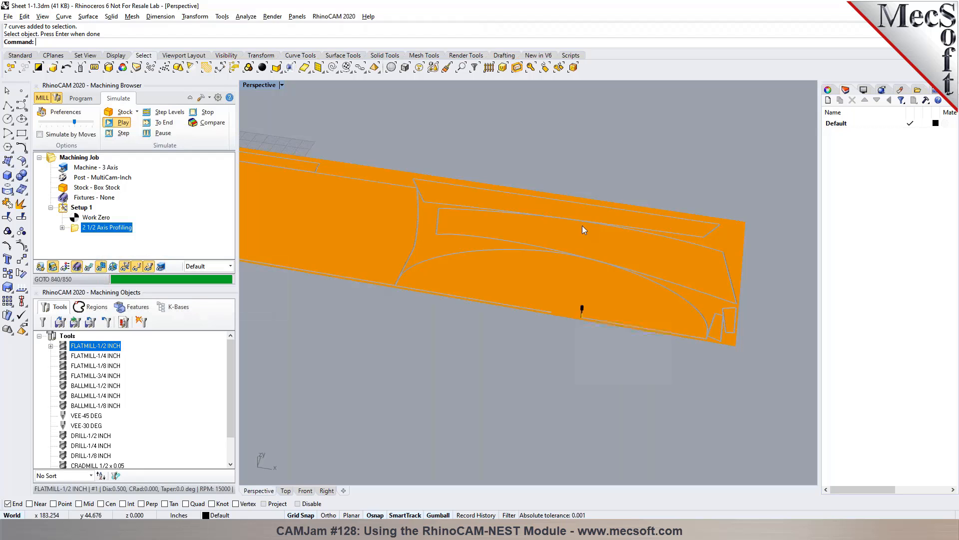
Step: Return to programming and examine the simulated cuts from above around the narrow strip and the adjoining large part
{"action": "left_click", "coordinate": [80, 98]}
{"action": "left_click", "coordinate": [286, 491]}
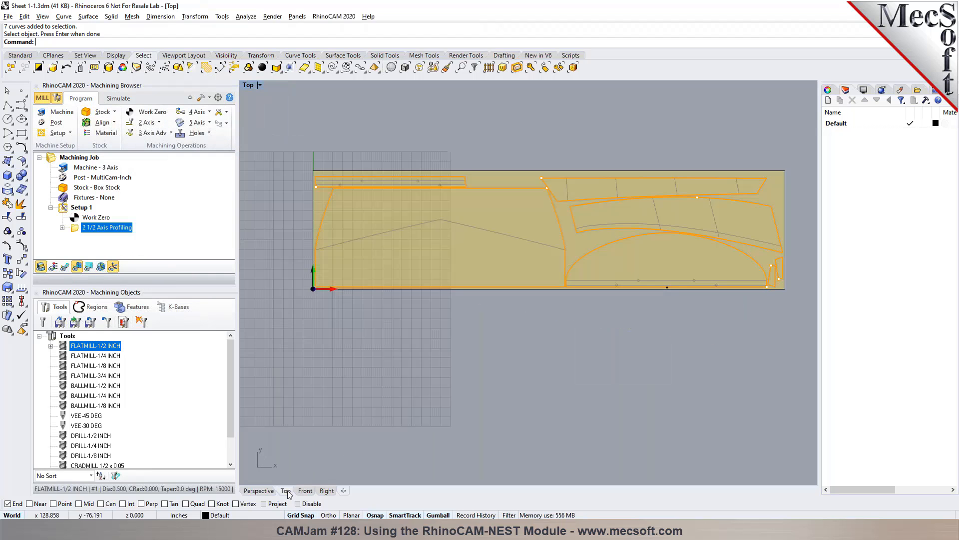
{"action": "scroll", "coordinate": [364, 208], "scroll_direction": "up", "scroll_amount": 5}
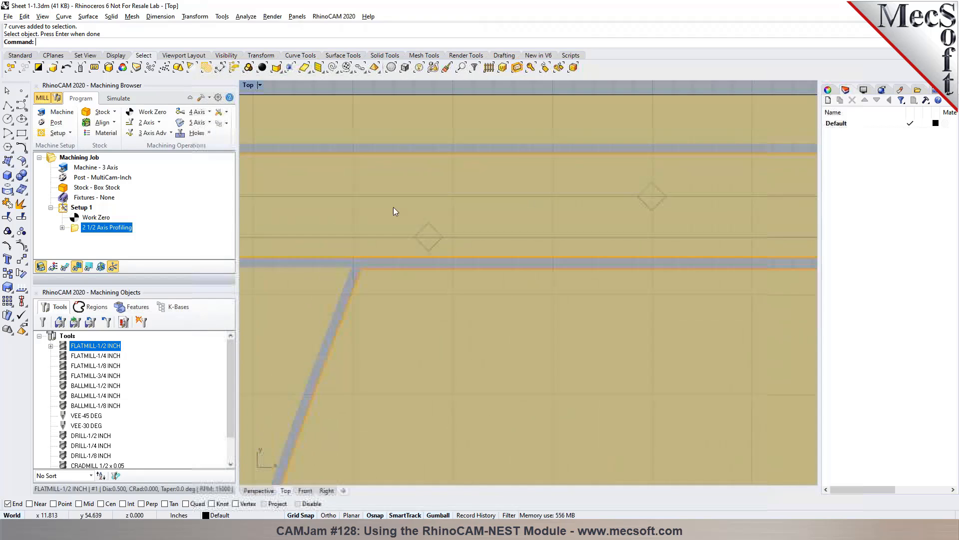
{"action": "scroll", "coordinate": [443, 239], "scroll_direction": "down", "scroll_amount": 5}
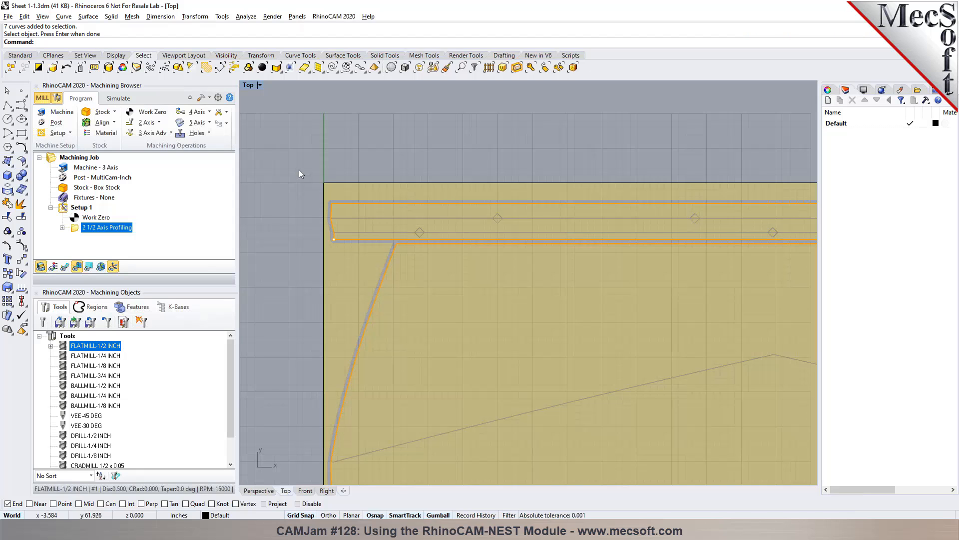
{"action": "scroll", "coordinate": [321, 229], "scroll_direction": "up", "scroll_amount": 5}
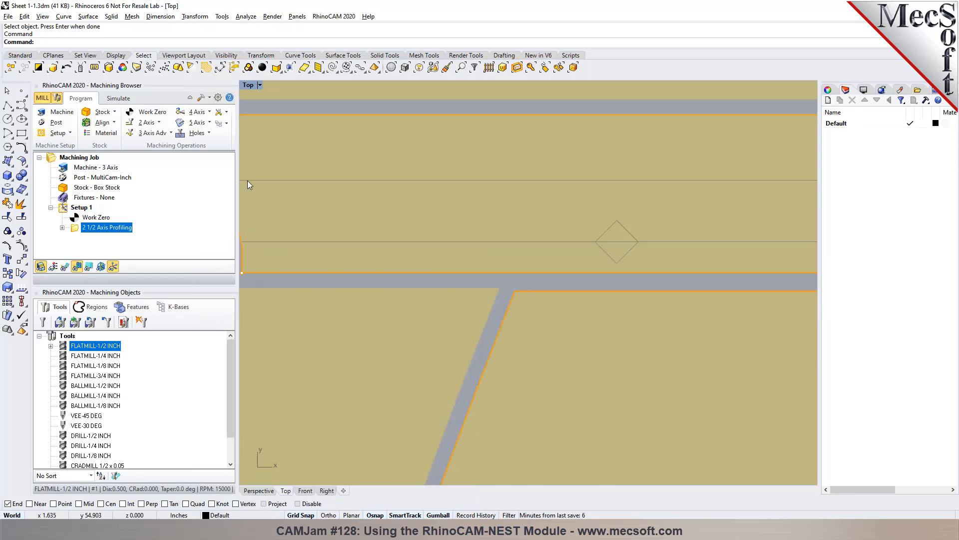
{"action": "scroll", "coordinate": [310, 227], "scroll_direction": "down", "scroll_amount": 4}
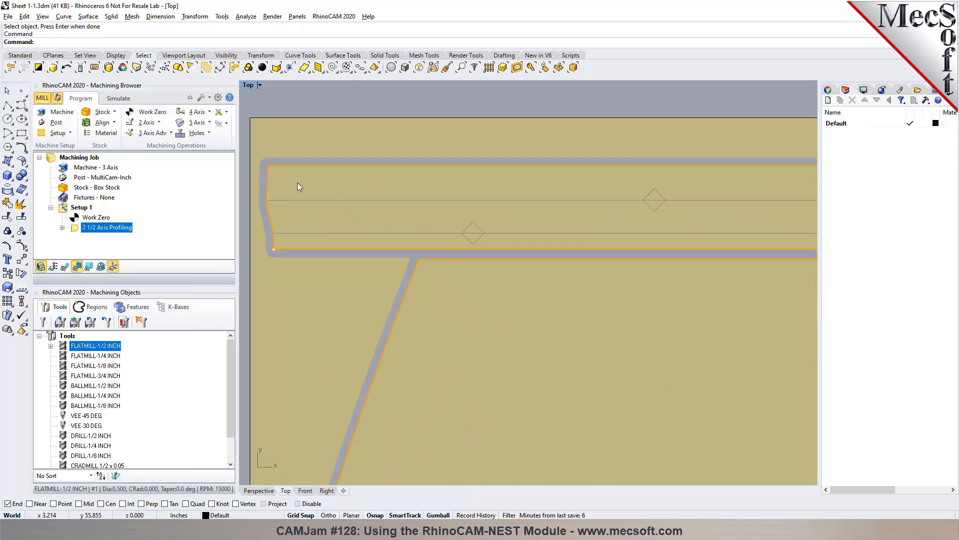
Step: Create a 2 axis Engraving operation and select all gray marking curves inside the nested parts by colour as its regions
{"action": "scroll", "coordinate": [291, 180], "scroll_direction": "down", "scroll_amount": 8}
{"action": "scroll", "coordinate": [280, 173], "scroll_direction": "down", "scroll_amount": 6}
{"action": "scroll", "coordinate": [442, 218], "scroll_direction": "up", "scroll_amount": 6}
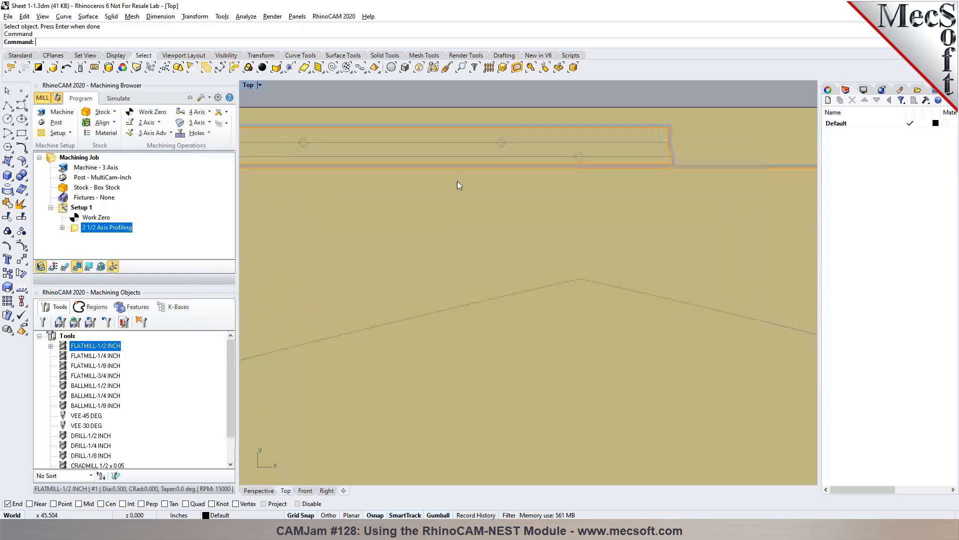
{"action": "scroll", "coordinate": [498, 141], "scroll_direction": "up", "scroll_amount": 6}
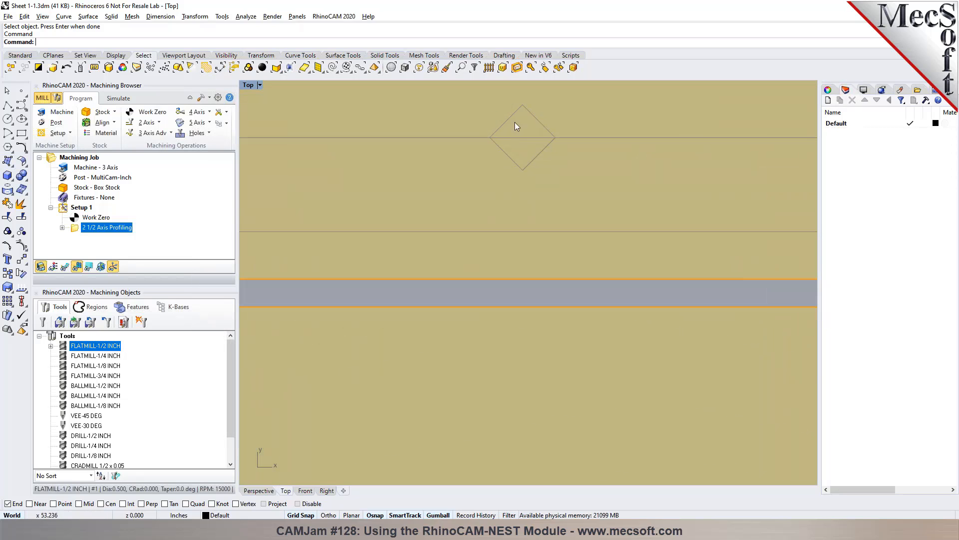
{"action": "scroll", "coordinate": [505, 129], "scroll_direction": "down", "scroll_amount": 10}
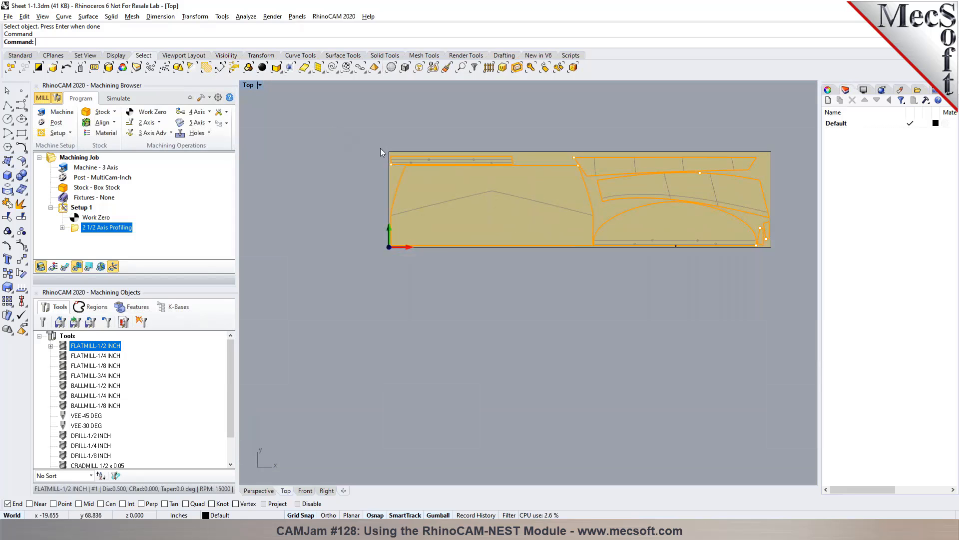
{"action": "scroll", "coordinate": [530, 190], "scroll_direction": "up", "scroll_amount": 4}
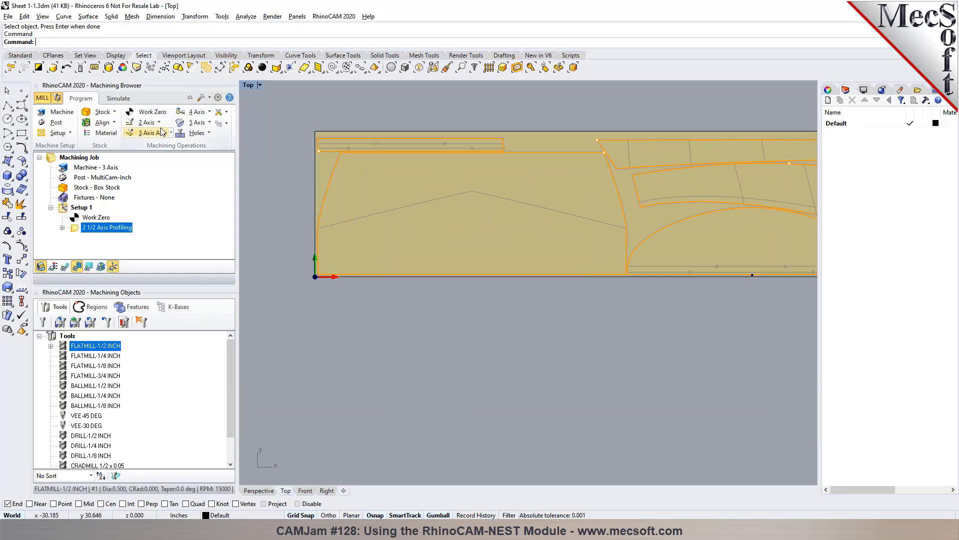
{"action": "left_click", "coordinate": [146, 122]}
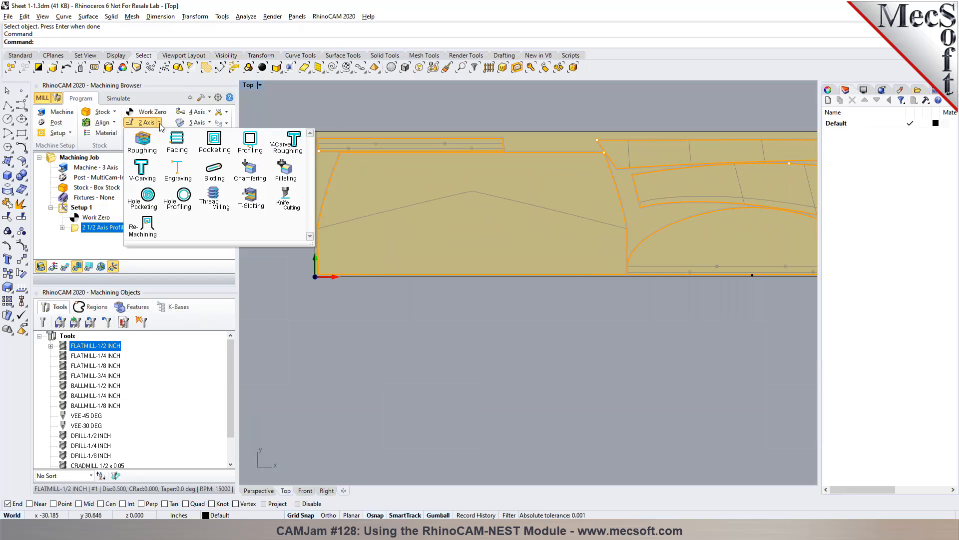
{"action": "left_click", "coordinate": [178, 173]}
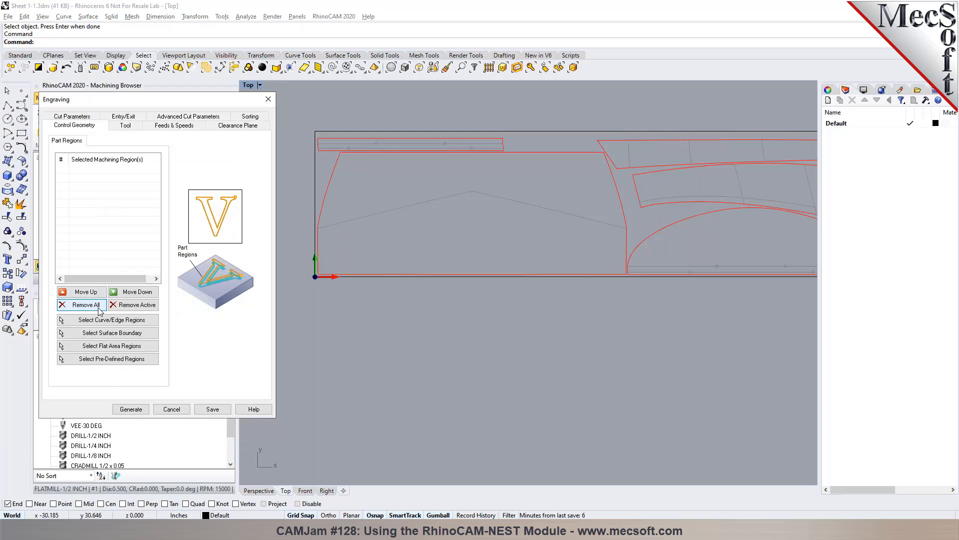
{"action": "left_click", "coordinate": [126, 322]}
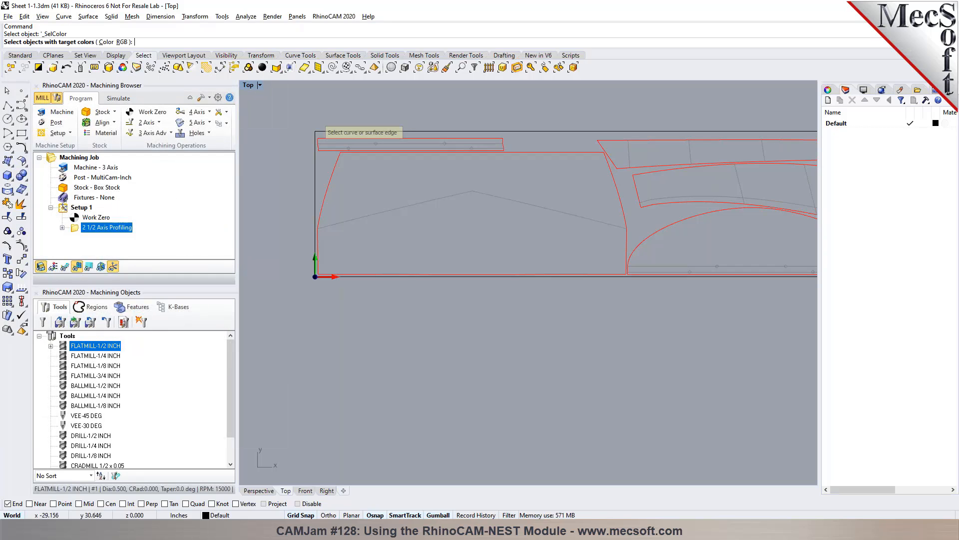
{"action": "left_click", "coordinate": [350, 223]}
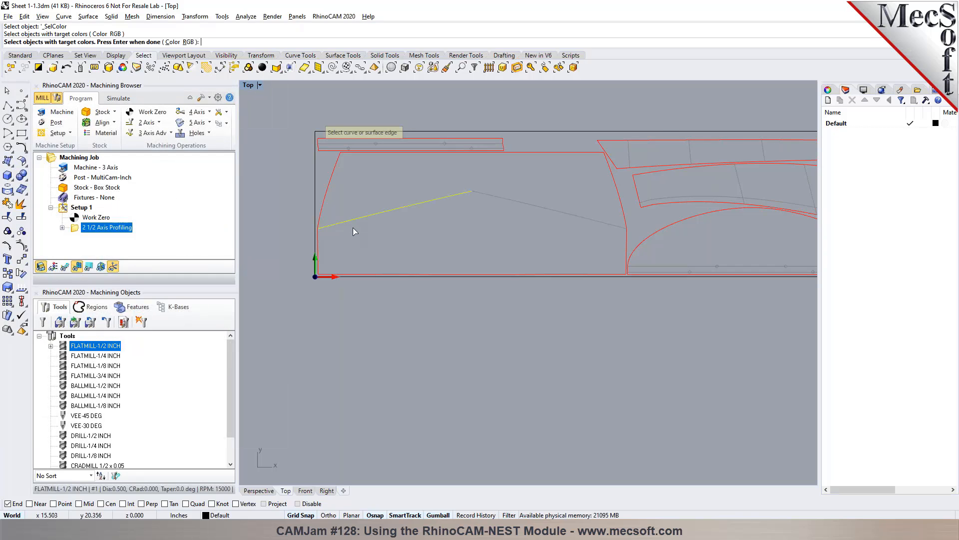
{"action": "scroll", "coordinate": [339, 228], "scroll_direction": "down", "scroll_amount": 4}
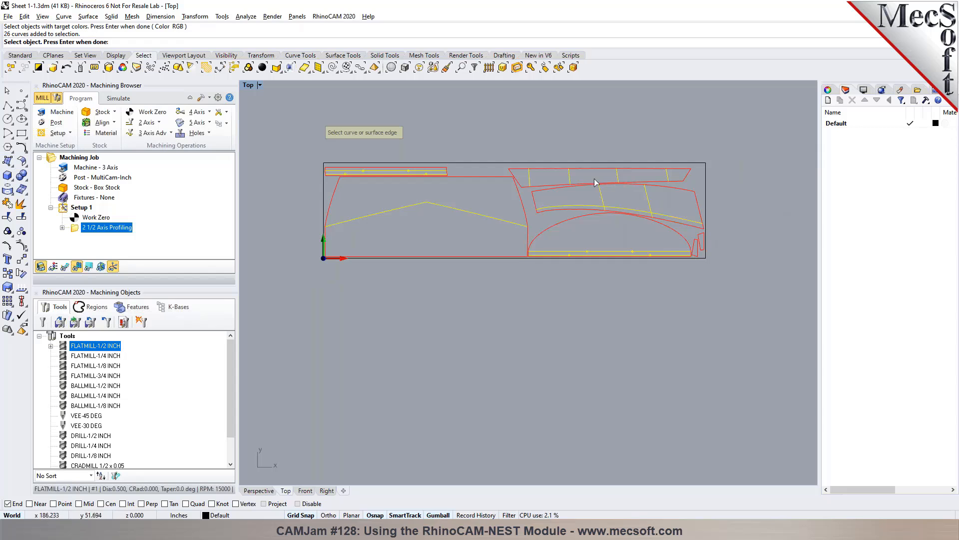
{"action": "key", "text": "Return"}
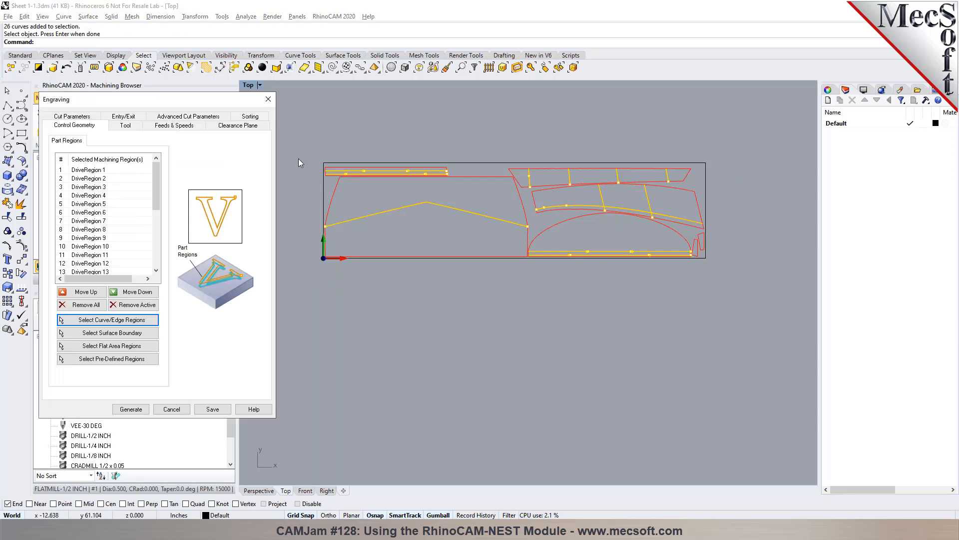
Step: Assign the VEE-45 DEG tool to the engraving operation and check its geometry and taper angle
{"action": "left_click", "coordinate": [124, 126]}
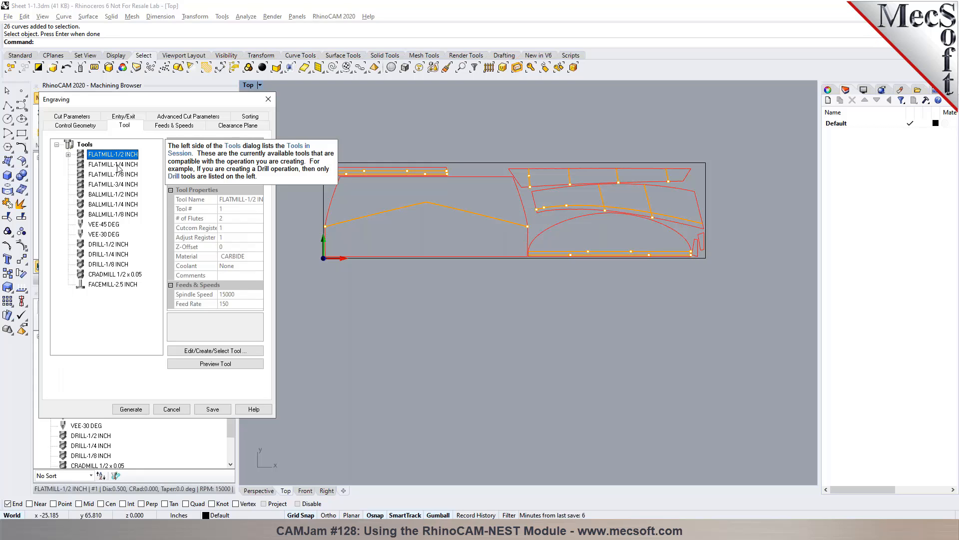
{"action": "left_click", "coordinate": [108, 225]}
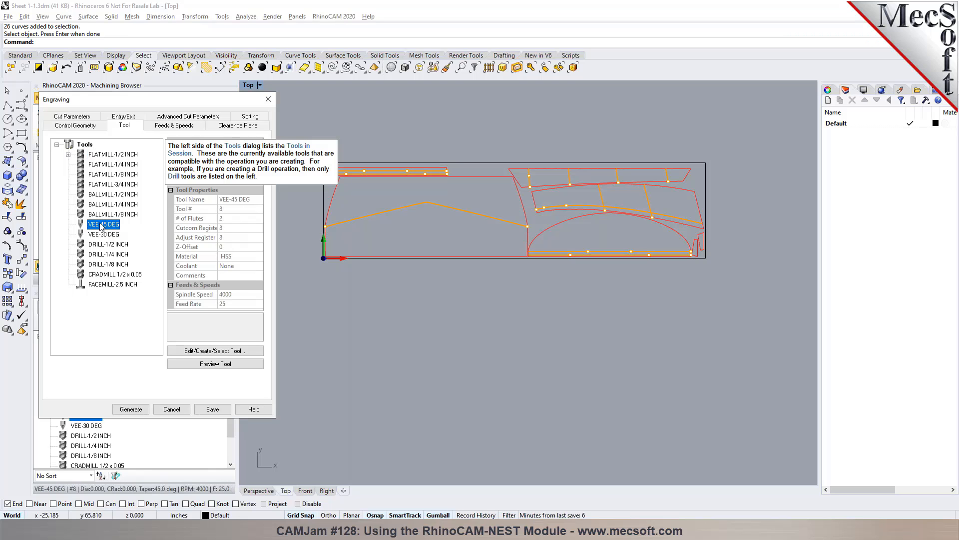
{"action": "double_click", "coordinate": [82, 226]}
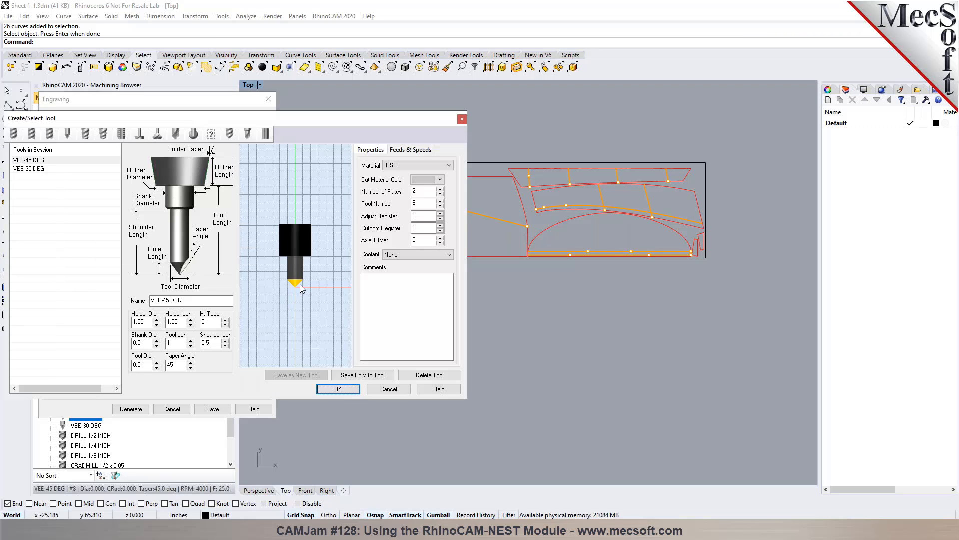
{"action": "left_click", "coordinate": [184, 302]}
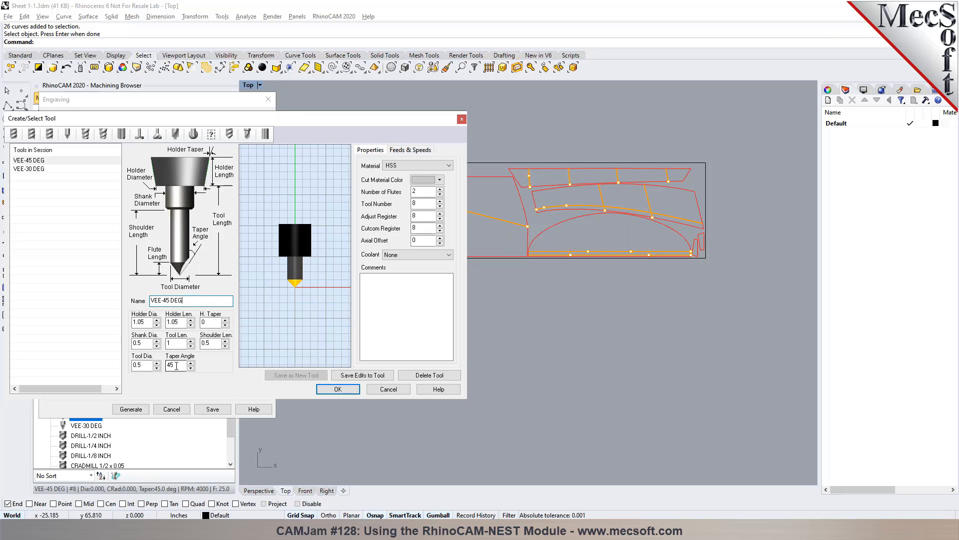
{"action": "left_click", "coordinate": [337, 389]}
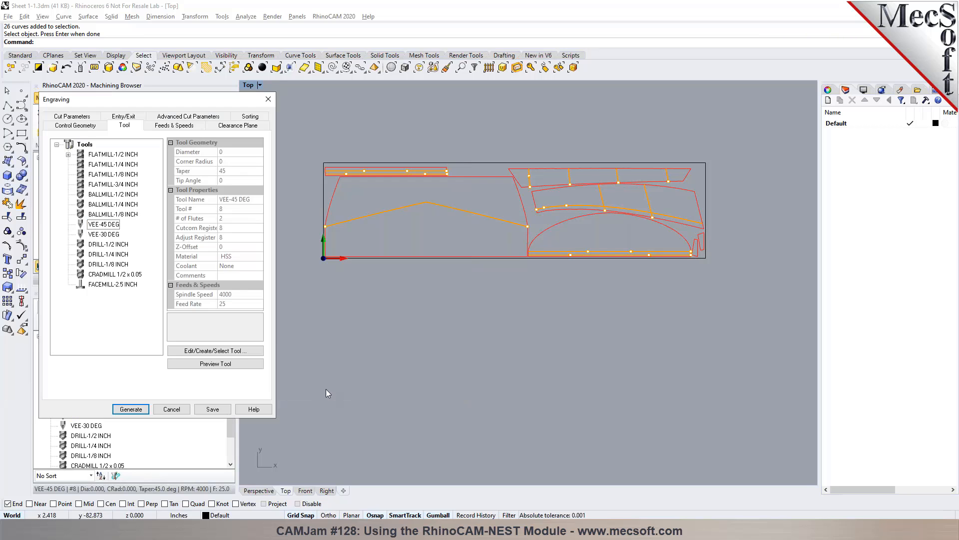
Step: Check the engraving's clearance plane and set its total cut depth to 0.025 inches with the cut geometry at top
{"action": "left_click", "coordinate": [159, 128]}
{"action": "left_click", "coordinate": [230, 131]}
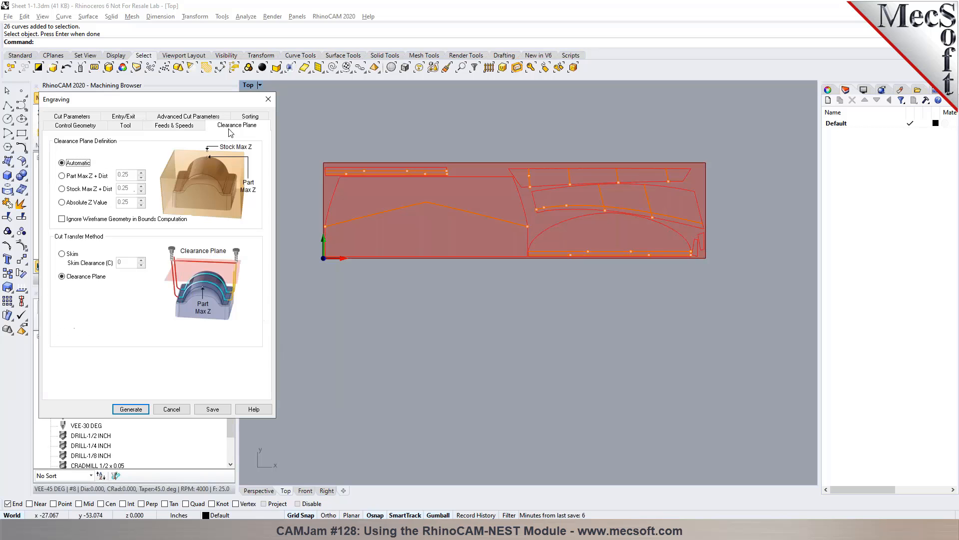
{"action": "left_click", "coordinate": [66, 118]}
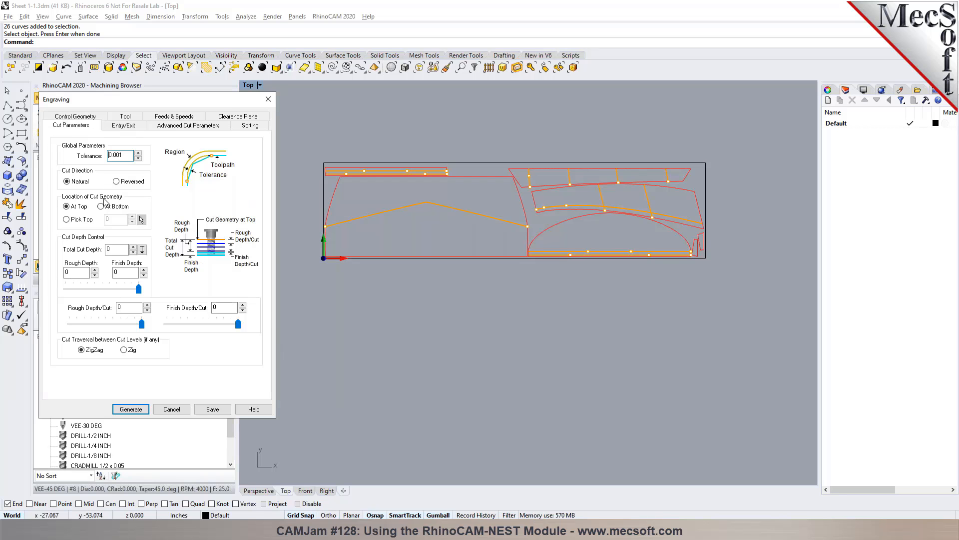
{"action": "left_click", "coordinate": [115, 249]}
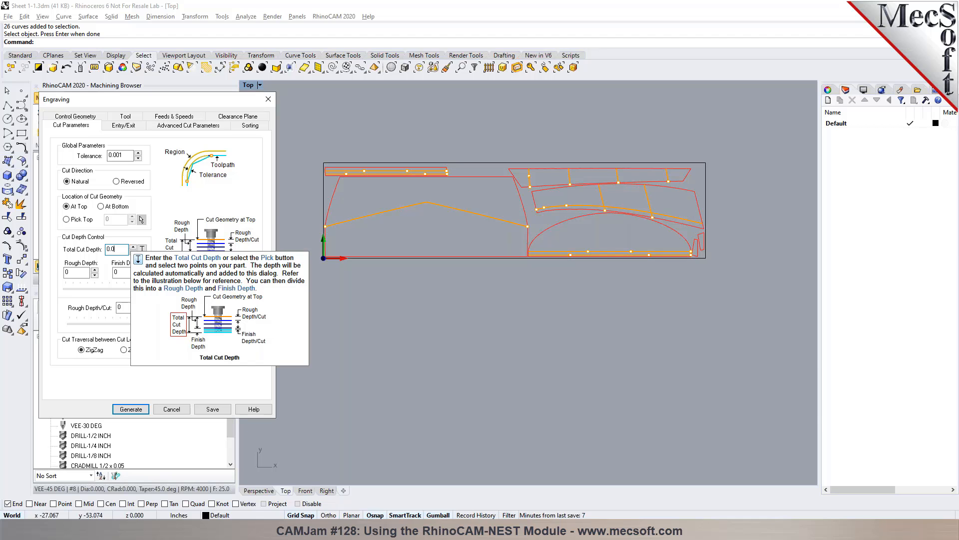
{"action": "type", "text": "5"}
{"action": "key", "text": "Tab"}
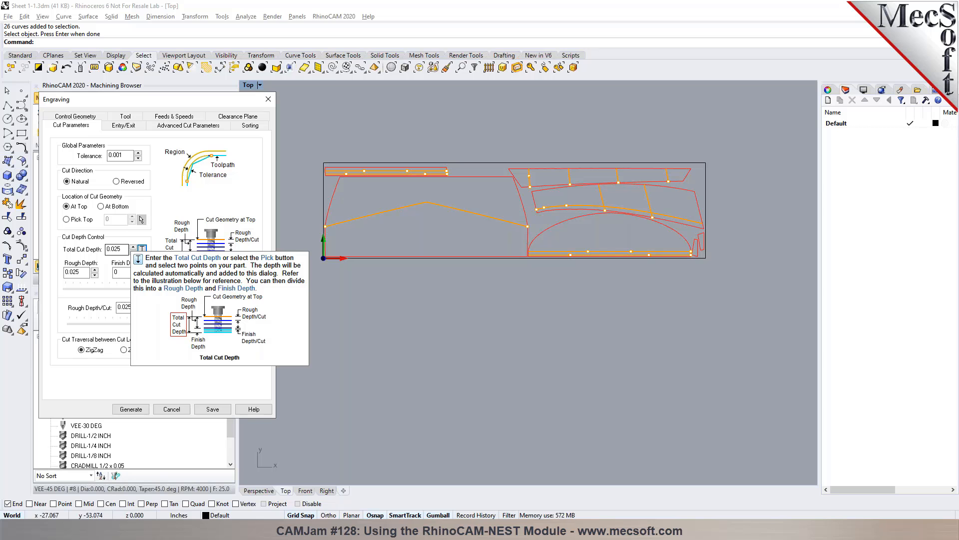
Step: Apply Minimum Distance Sort to the engraving cuts and generate the toolpath
{"action": "left_click", "coordinate": [258, 127]}
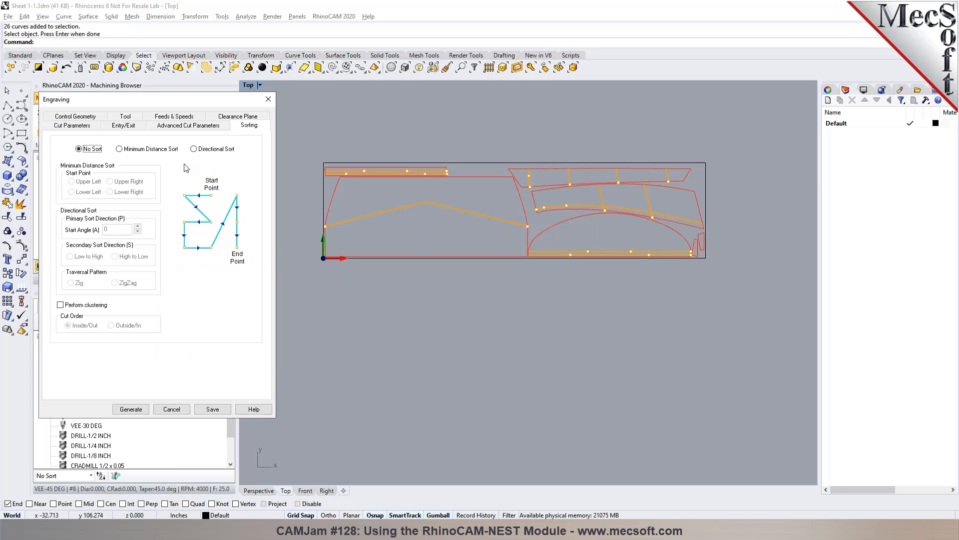
{"action": "left_click", "coordinate": [163, 150]}
{"action": "left_click", "coordinate": [133, 412]}
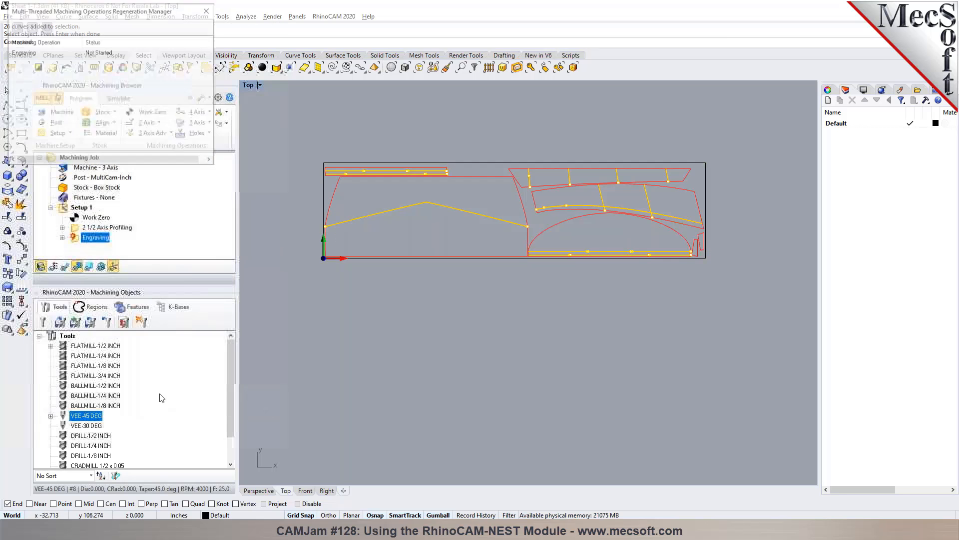
Step: Play the Engraving cut simulation and watch it in the Perspective view
{"action": "left_click", "coordinate": [106, 98]}
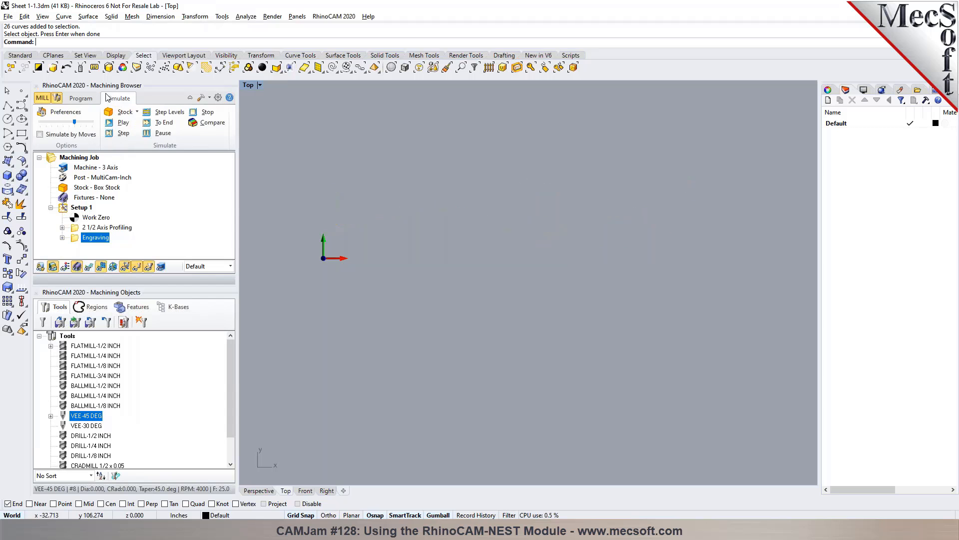
{"action": "left_click", "coordinate": [111, 123]}
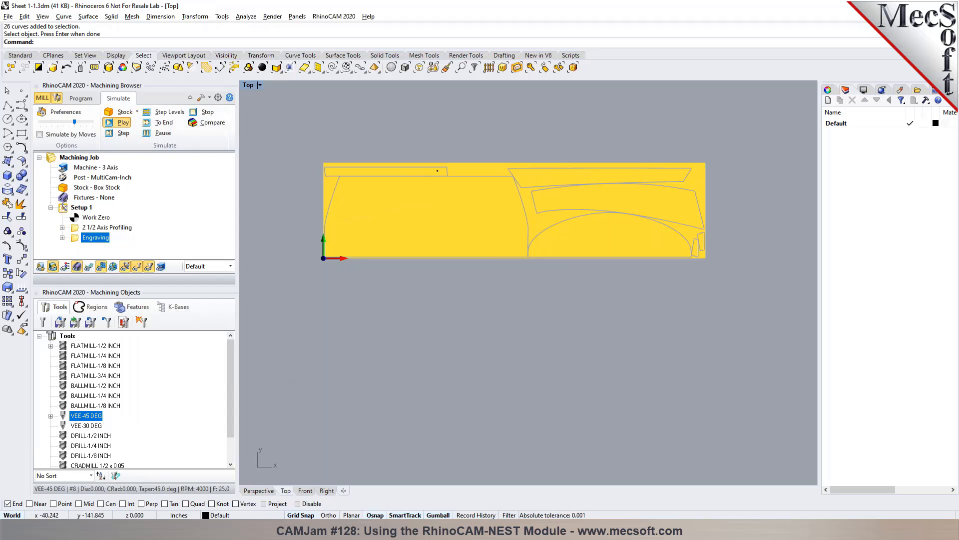
{"action": "left_click", "coordinate": [258, 491]}
{"action": "scroll", "coordinate": [436, 308], "scroll_direction": "up", "scroll_amount": 5}
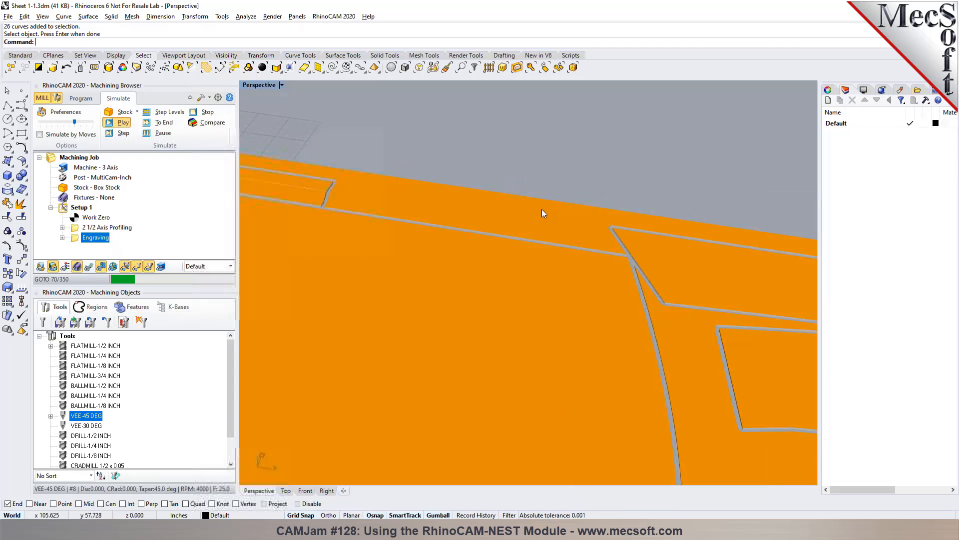
Step: Examine the engraved lines and diamond marks on the narrow strip up close
{"action": "right_click_drag", "start_coordinate": [436, 304], "coordinate": [599, 319]}
{"action": "scroll", "coordinate": [432, 375], "scroll_direction": "up", "scroll_amount": 3}
{"action": "right_click_drag", "start_coordinate": [432, 375], "coordinate": [505, 355]}
{"action": "scroll", "coordinate": [487, 315], "scroll_direction": "down", "scroll_amount": 3}
{"action": "scroll", "coordinate": [430, 335], "scroll_direction": "up", "scroll_amount": 4}
{"action": "scroll", "coordinate": [413, 254], "scroll_direction": "up", "scroll_amount": 8}
{"action": "scroll", "coordinate": [485, 284], "scroll_direction": "up", "scroll_amount": 1}
{"action": "right_click_drag", "start_coordinate": [485, 283], "coordinate": [355, 288]}
{"action": "scroll", "coordinate": [401, 271], "scroll_direction": "down", "scroll_amount": 10}
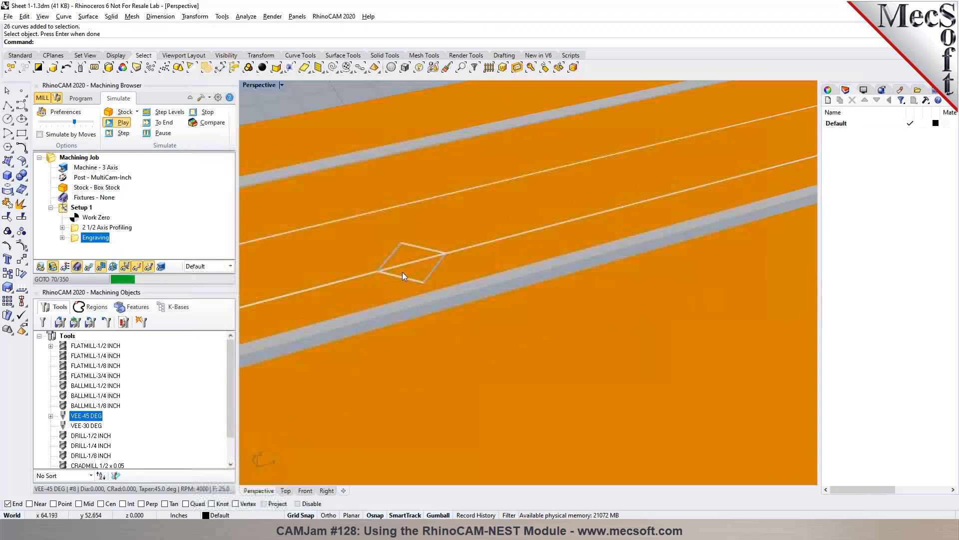
Step: Follow the engraving over the curved parts and inspect the V-tool at the end of the arched part's marking lines
{"action": "right_click_drag", "start_coordinate": [556, 302], "coordinate": [695, 339]}
{"action": "scroll", "coordinate": [523, 260], "scroll_direction": "down", "scroll_amount": 15}
{"action": "scroll", "coordinate": [688, 224], "scroll_direction": "up", "scroll_amount": 13}
{"action": "scroll", "coordinate": [443, 270], "scroll_direction": "down", "scroll_amount": 6}
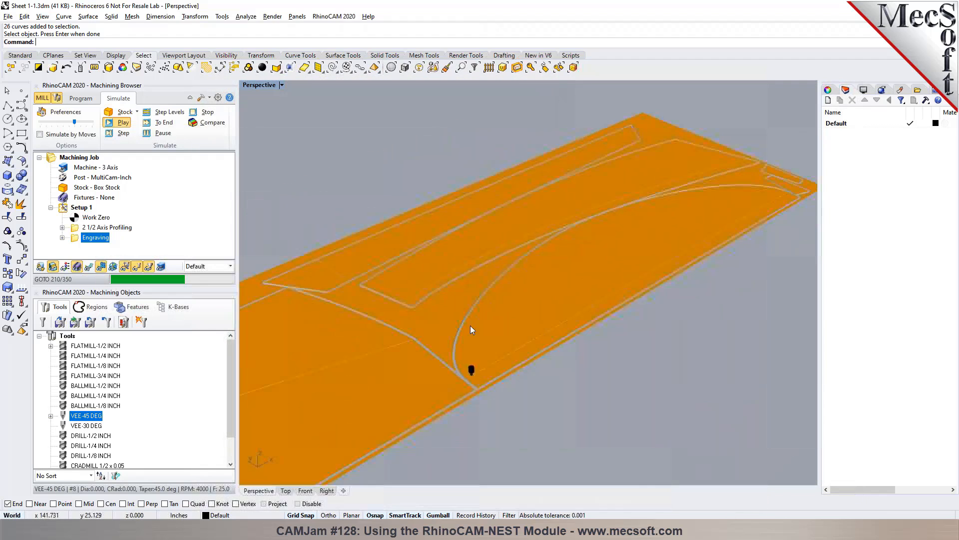
{"action": "scroll", "coordinate": [464, 329], "scroll_direction": "up", "scroll_amount": 6}
{"action": "scroll", "coordinate": [466, 331], "scroll_direction": "down", "scroll_amount": 2}
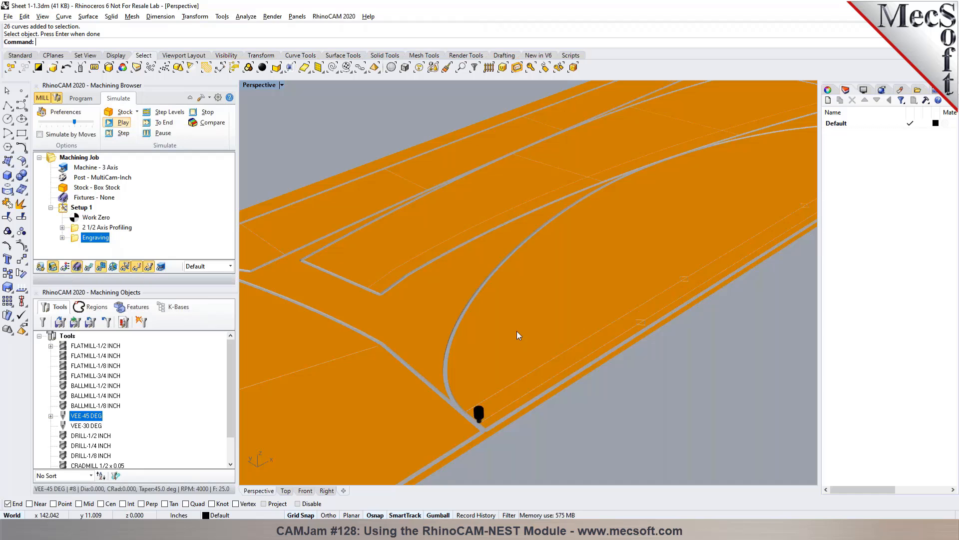
{"action": "scroll", "coordinate": [517, 332], "scroll_direction": "down", "scroll_amount": 7}
{"action": "scroll", "coordinate": [493, 368], "scroll_direction": "up", "scroll_amount": 18}
{"action": "right_click_drag", "start_coordinate": [527, 382], "coordinate": [356, 290]}
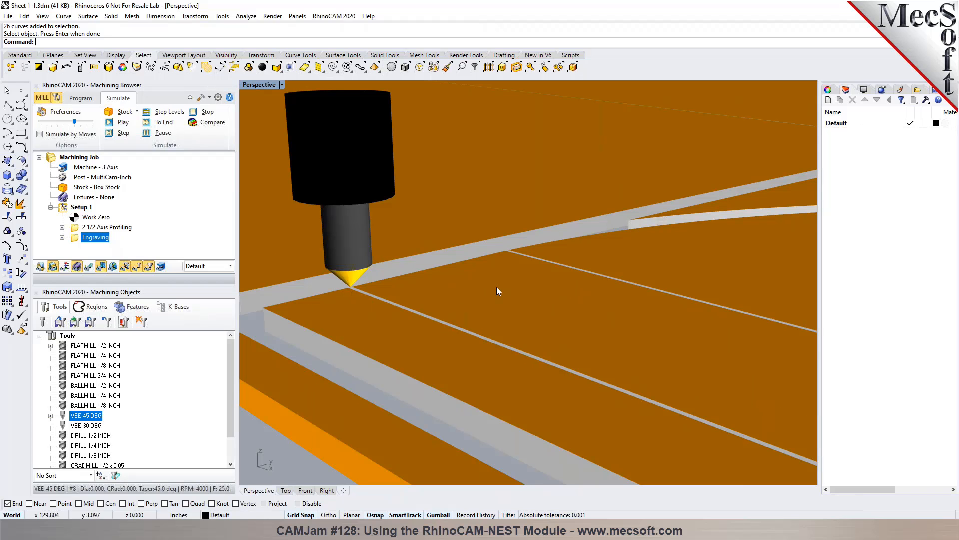
Step: Examine the engraved sheet as a whole and where the large part's engraved line meets its profile cut
{"action": "scroll", "coordinate": [499, 287], "scroll_direction": "down", "scroll_amount": 10}
{"action": "right_click_drag", "start_coordinate": [490, 292], "coordinate": [544, 328]}
{"action": "scroll", "coordinate": [552, 307], "scroll_direction": "down", "scroll_amount": 4}
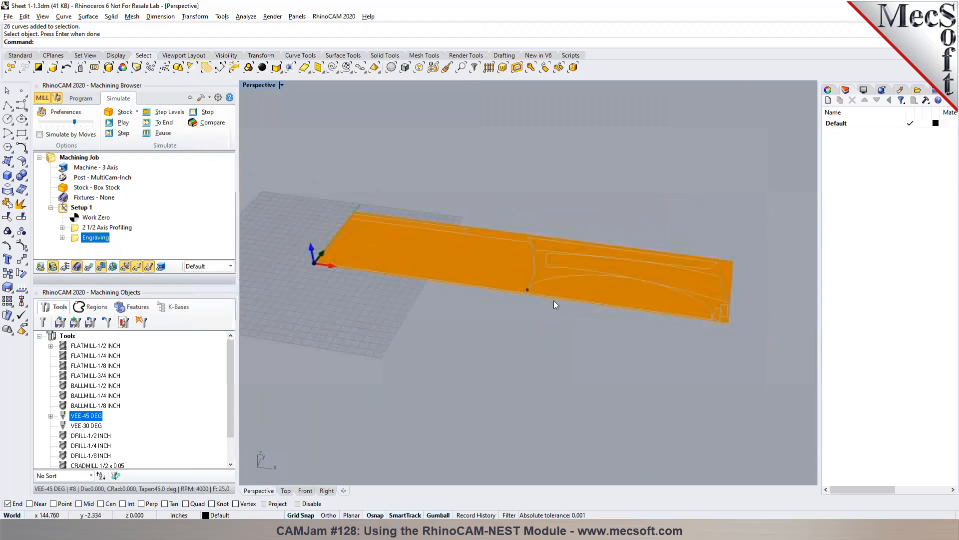
{"action": "right_click_drag", "start_coordinate": [320, 241], "coordinate": [471, 247]}
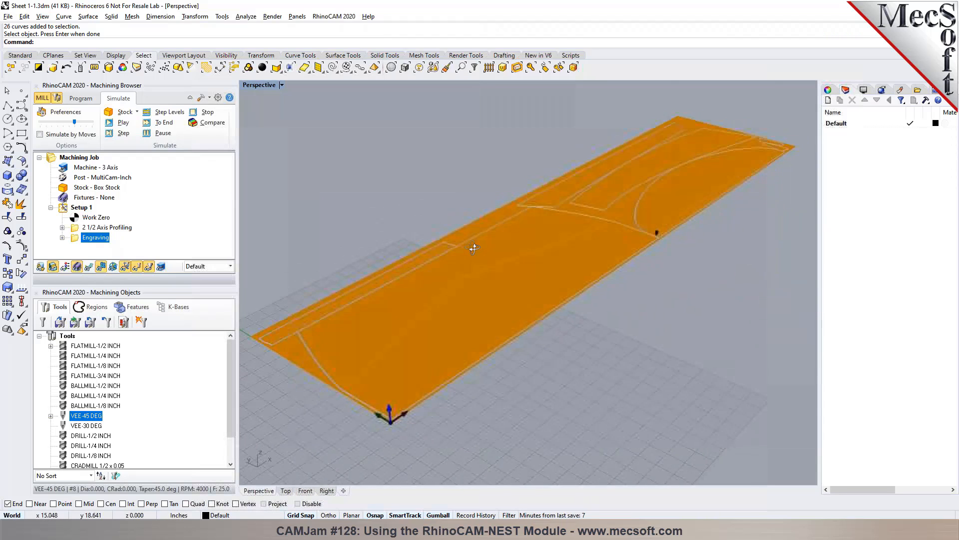
{"action": "scroll", "coordinate": [356, 371], "scroll_direction": "up", "scroll_amount": 5}
{"action": "right_click_drag", "start_coordinate": [631, 371], "coordinate": [449, 344]}
{"action": "scroll", "coordinate": [342, 279], "scroll_direction": "down", "scroll_amount": 5}
{"action": "scroll", "coordinate": [628, 359], "scroll_direction": "up", "scroll_amount": 8}
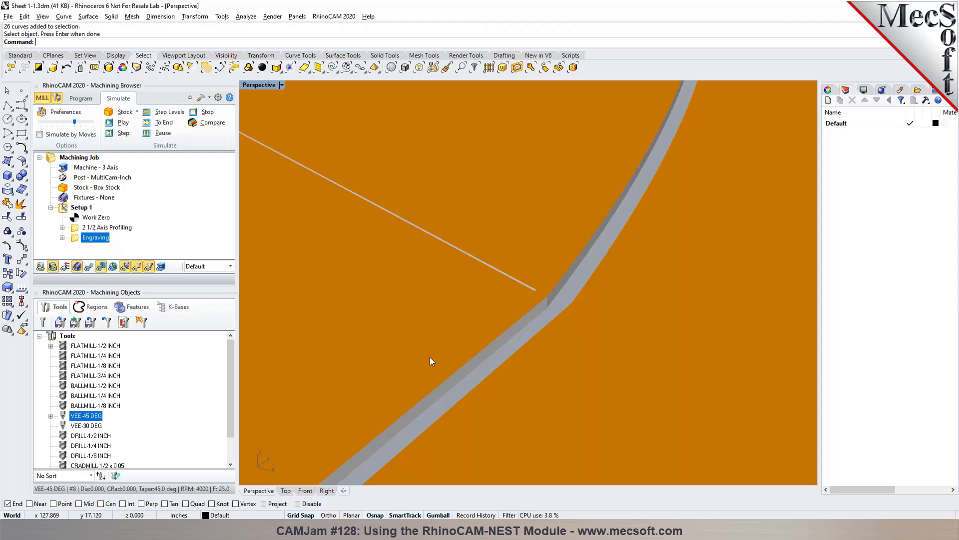
{"action": "scroll", "coordinate": [536, 257], "scroll_direction": "down", "scroll_amount": 5}
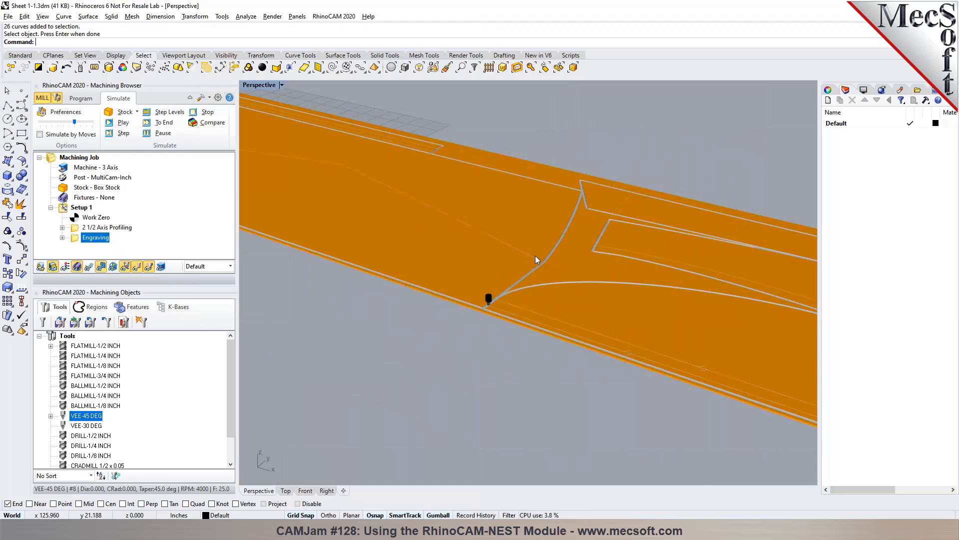
Step: Move the Engraving operation ahead of 2 1/2 Axis Profiling and simulate it straight to the end
{"action": "left_click_drag", "start_coordinate": [73, 239], "coordinate": [75, 229]}
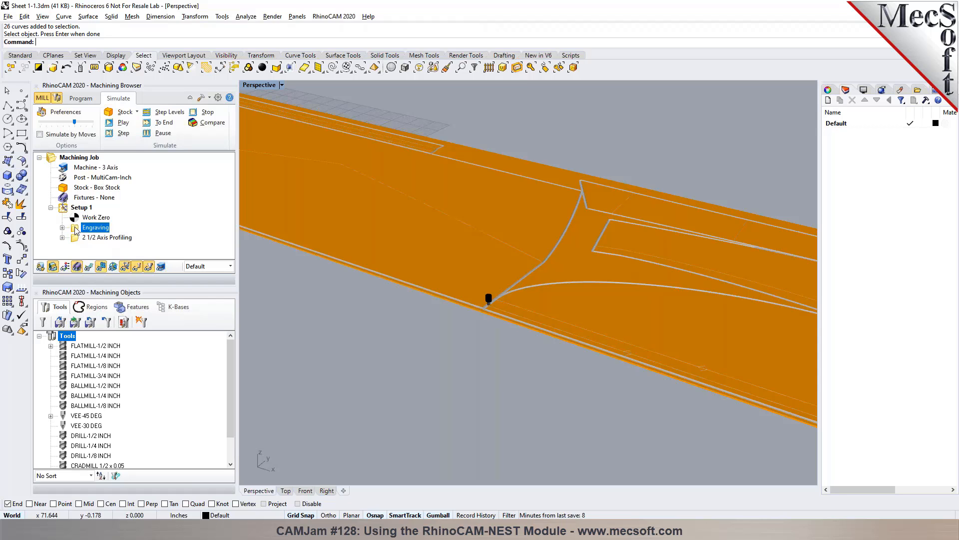
{"action": "left_click", "coordinate": [164, 123]}
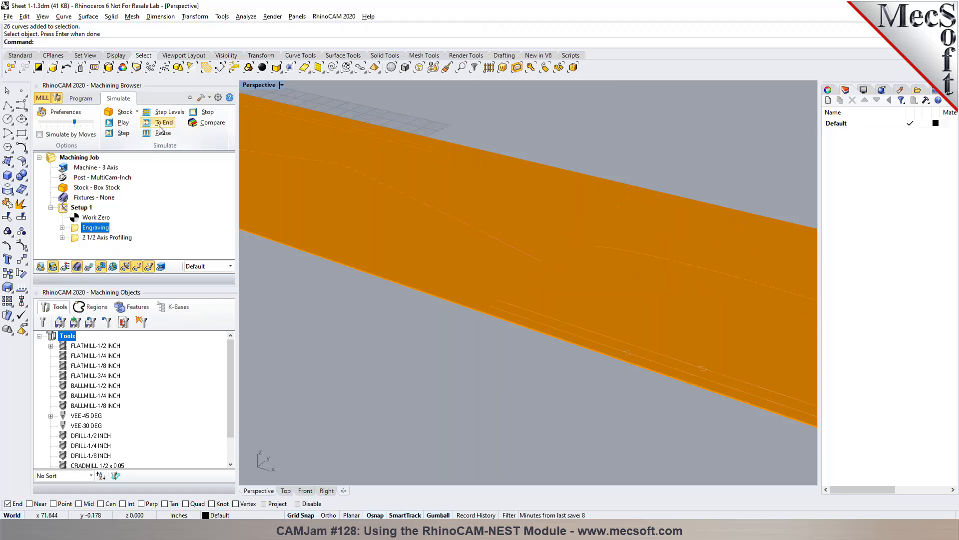
{"action": "scroll", "coordinate": [426, 152], "scroll_direction": "up", "scroll_amount": 5}
{"action": "right_click_drag", "start_coordinate": [512, 253], "coordinate": [254, 259]}
{"action": "scroll", "coordinate": [457, 239], "scroll_direction": "down", "scroll_amount": 5}
{"action": "scroll", "coordinate": [457, 240], "scroll_direction": "down", "scroll_amount": 3}
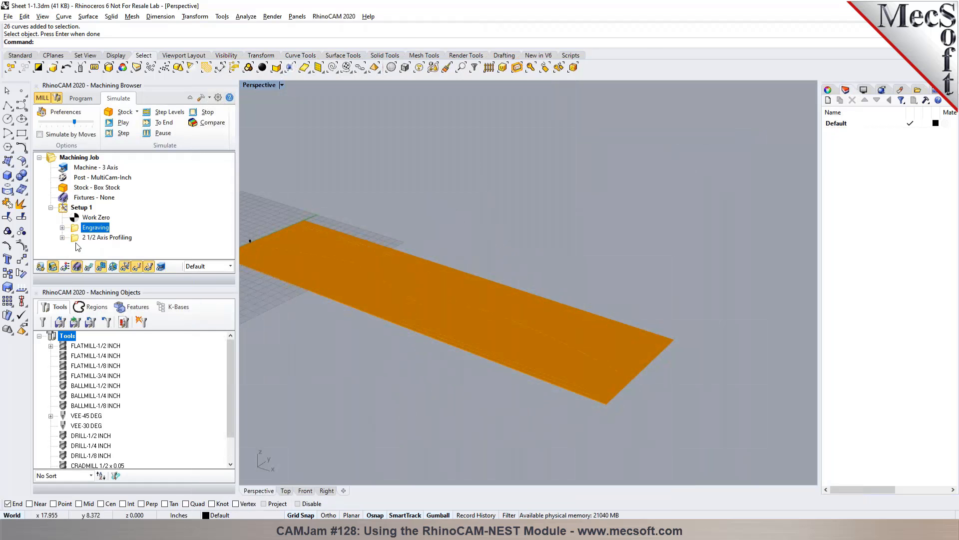
Step: Simulate the 2 1/2 Axis Profiling operation straight to the end and inspect the cuts around the curved parts
{"action": "left_click", "coordinate": [95, 238]}
{"action": "left_click", "coordinate": [118, 125]}
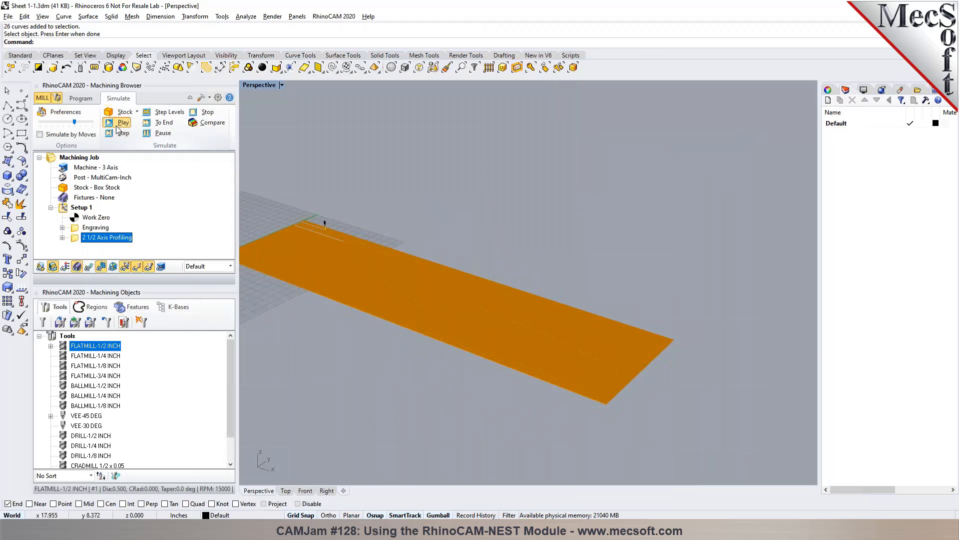
{"action": "left_click", "coordinate": [158, 131]}
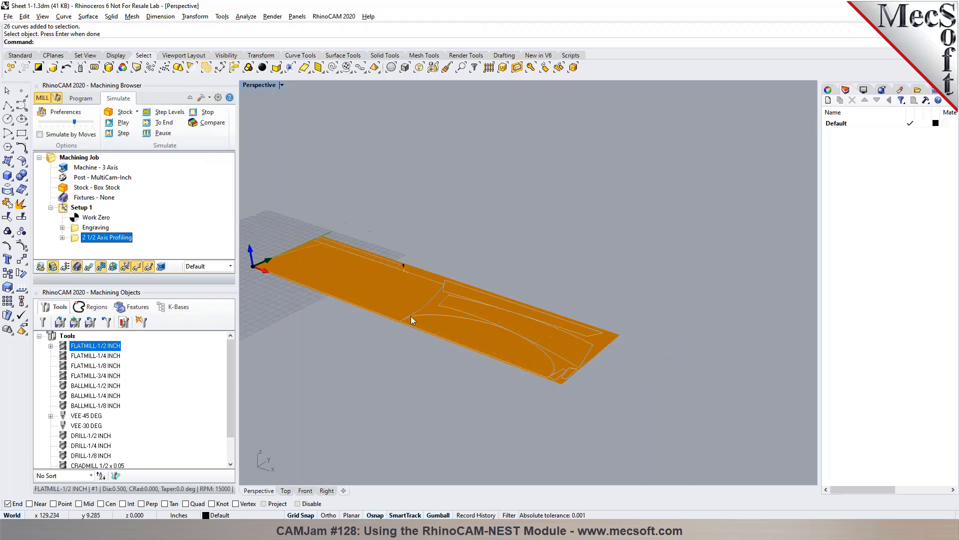
{"action": "scroll", "coordinate": [410, 316], "scroll_direction": "up", "scroll_amount": 10}
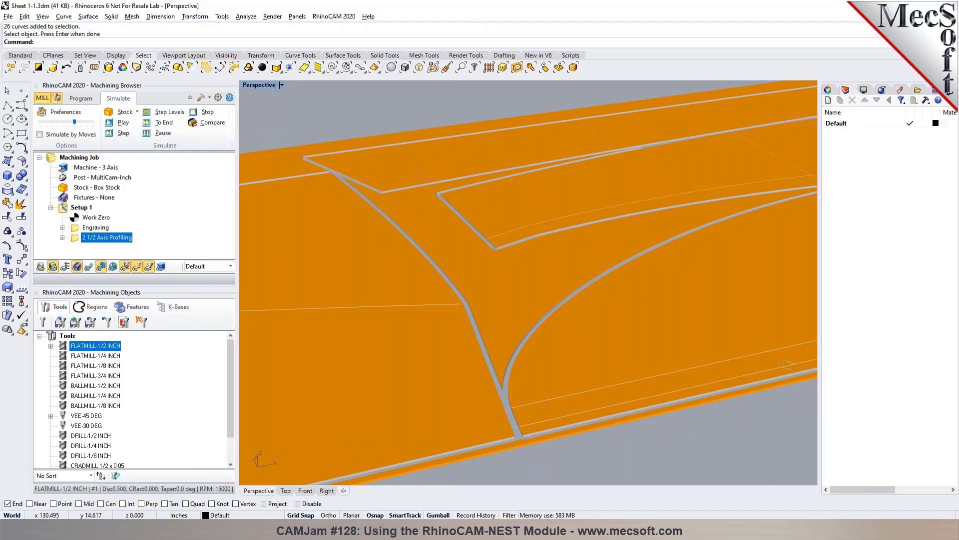
{"action": "scroll", "coordinate": [498, 240], "scroll_direction": "down", "scroll_amount": 8}
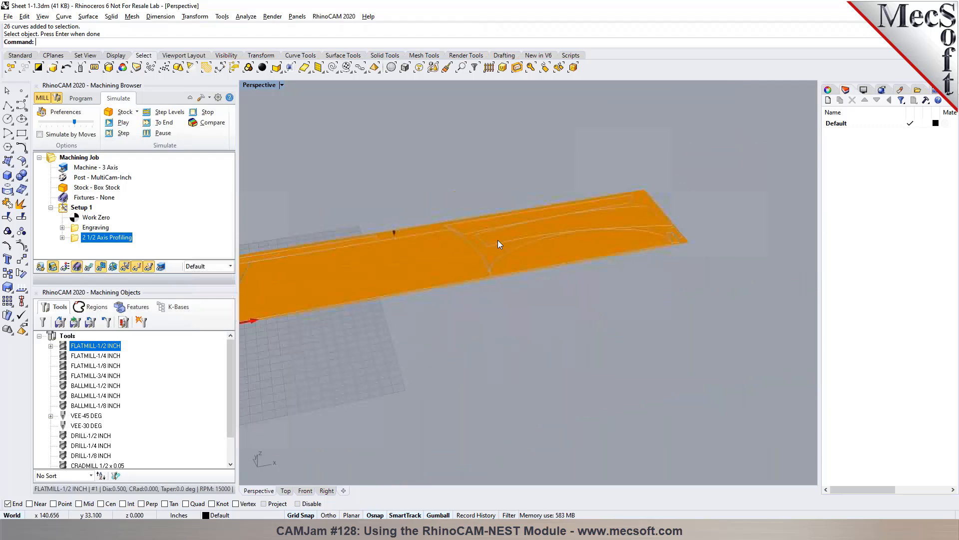
Step: Return to programming in the Top view and review the machining operations information for Setup 1
{"action": "left_click", "coordinate": [89, 99]}
{"action": "left_click", "coordinate": [285, 490]}
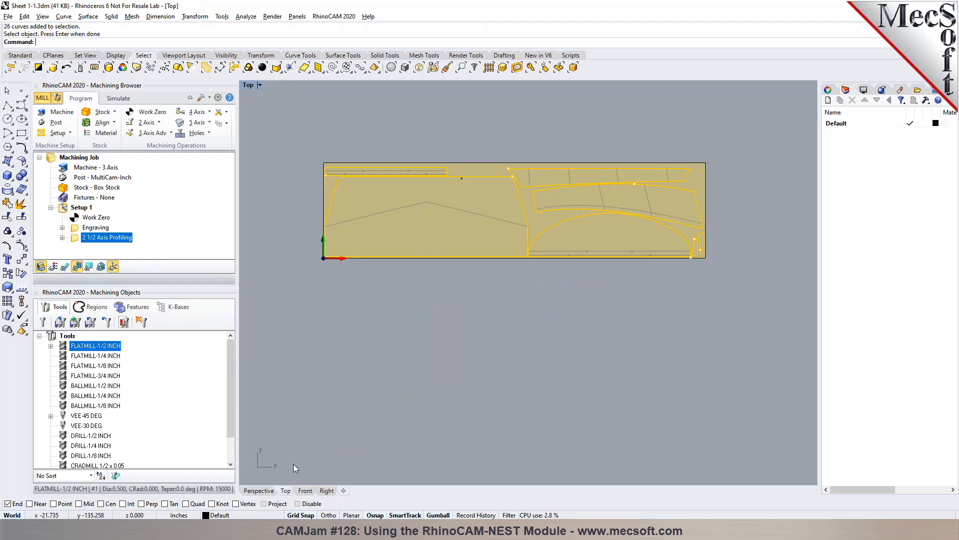
{"action": "scroll", "coordinate": [345, 236], "scroll_direction": "up", "scroll_amount": 1}
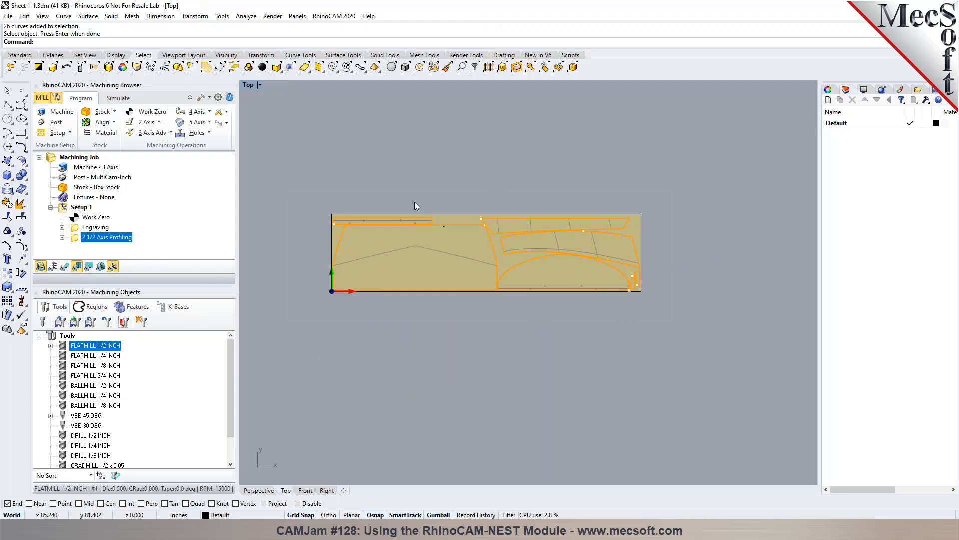
{"action": "left_click", "coordinate": [80, 208]}
{"action": "right_click", "coordinate": [69, 209]}
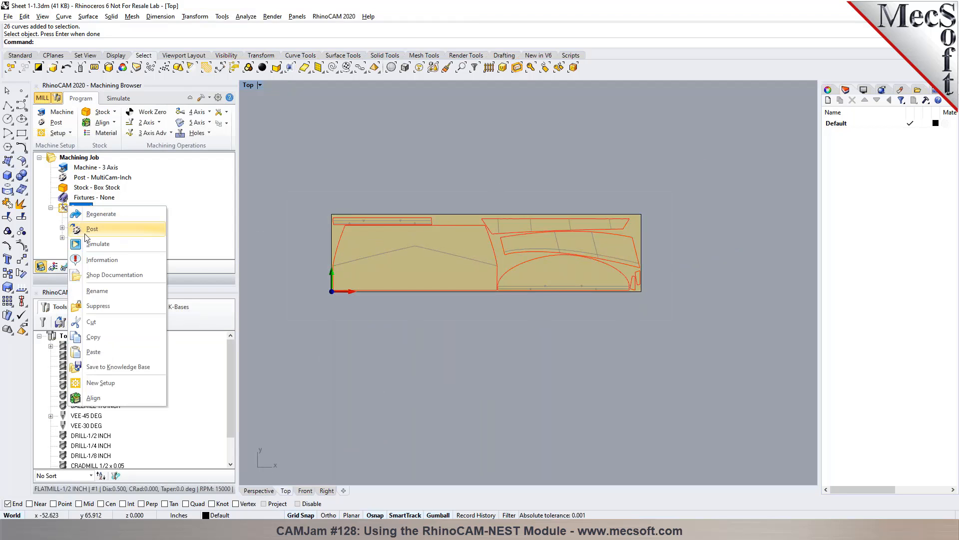
{"action": "left_click", "coordinate": [95, 262]}
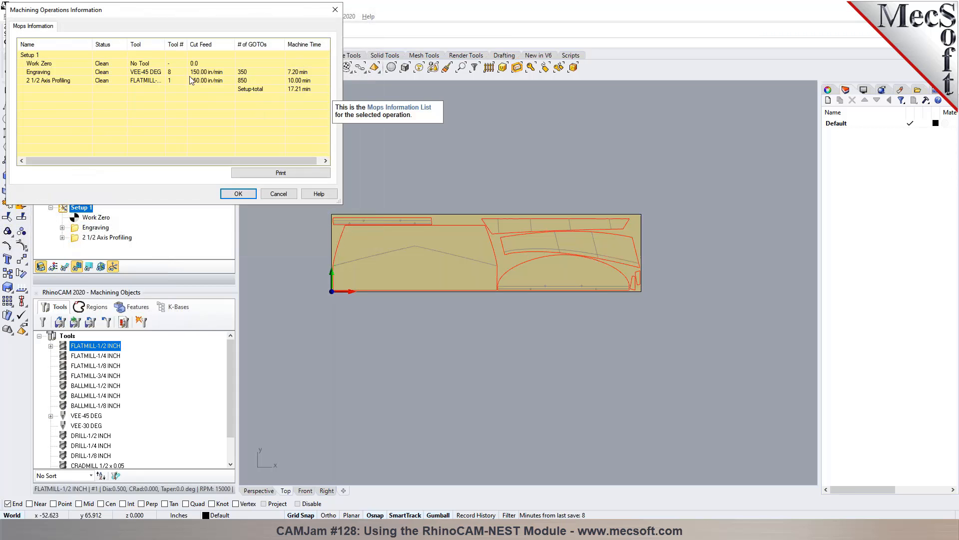
{"action": "left_click", "coordinate": [238, 194]}
Step: Post Setup 1 with the MultiCam-Inch post to Sheet 1-1_Setup 1.cnc on the Desktop, and review the G-code before closing it
{"action": "right_click", "coordinate": [80, 207]}
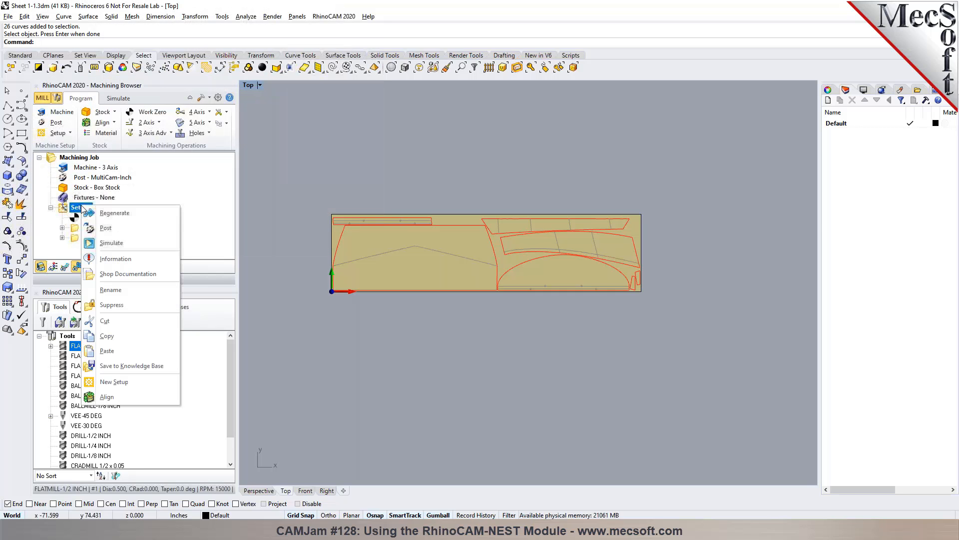
{"action": "left_click", "coordinate": [104, 228]}
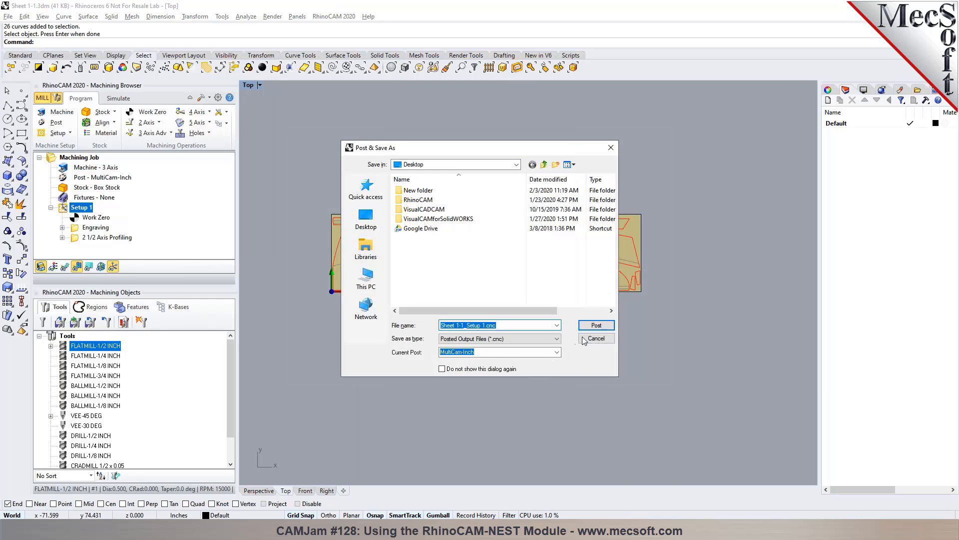
{"action": "left_click", "coordinate": [597, 325]}
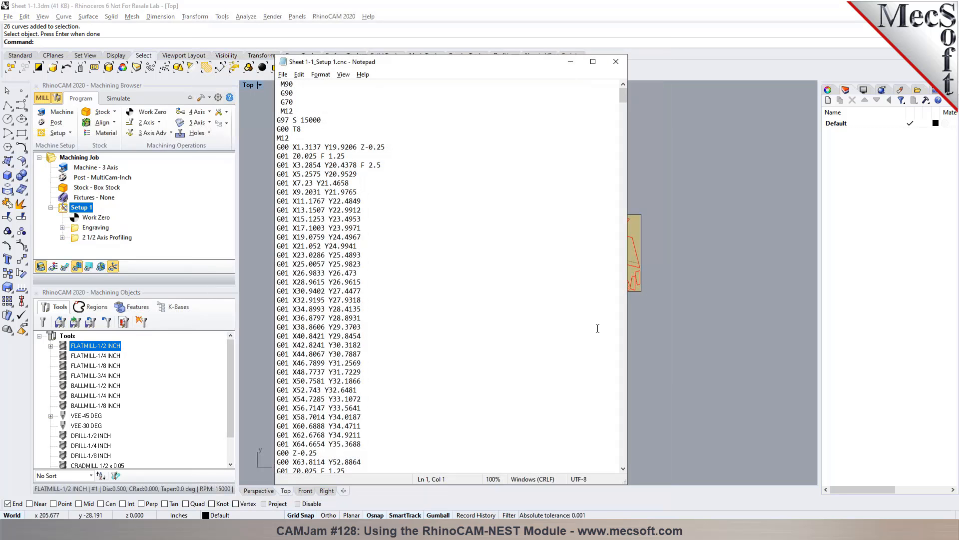
{"action": "left_click_drag", "start_coordinate": [621, 98], "coordinate": [611, 80]}
{"action": "left_click", "coordinate": [617, 60]}
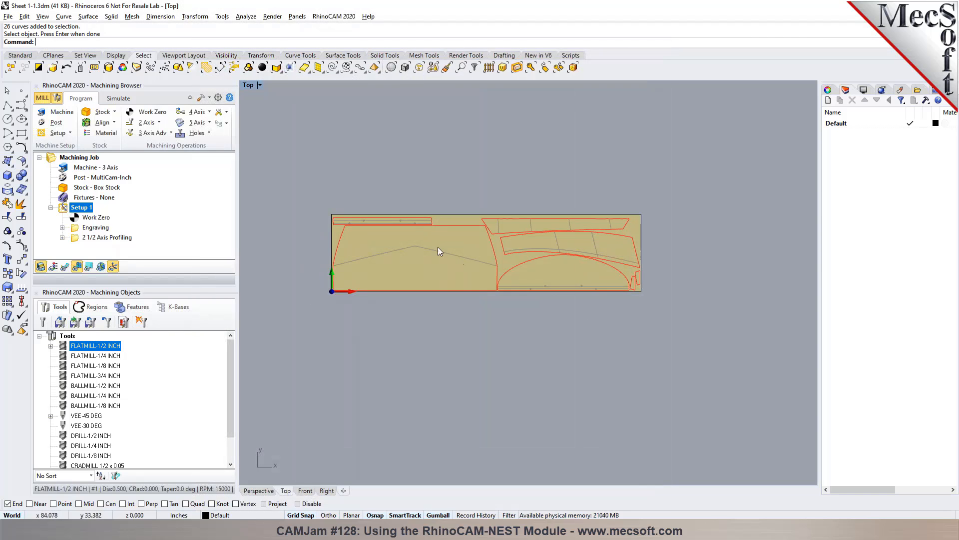
Step: Save the setup's machining operations to the knowledge base file Sheet 1-1.vkb
{"action": "scroll", "coordinate": [418, 240], "scroll_direction": "up", "scroll_amount": 2}
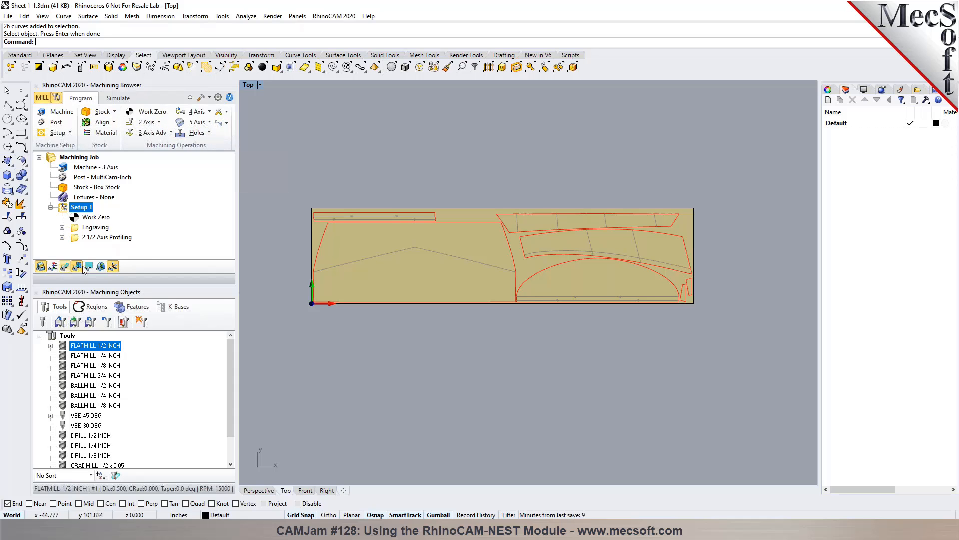
{"action": "left_click", "coordinate": [225, 125]}
{"action": "left_click", "coordinate": [261, 151]}
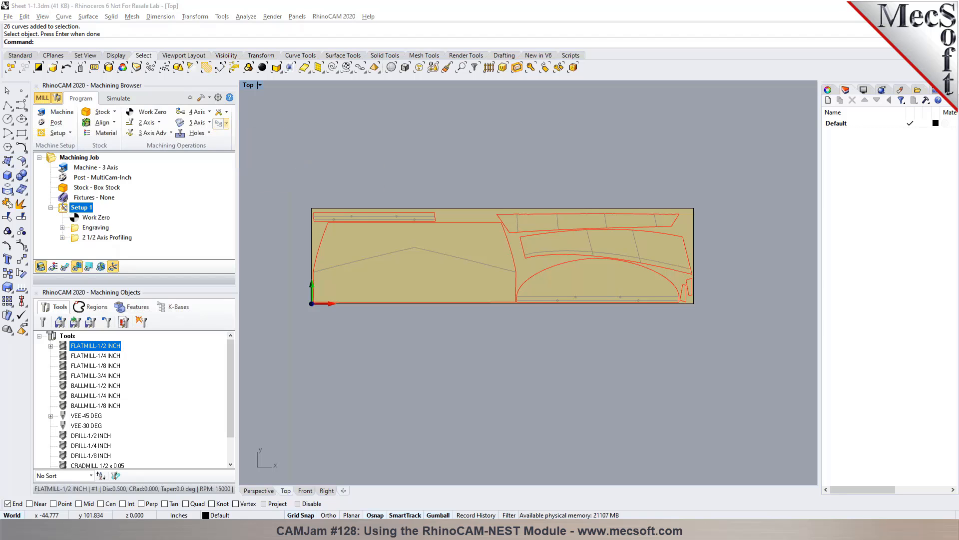
{"action": "left_click", "coordinate": [574, 345]}
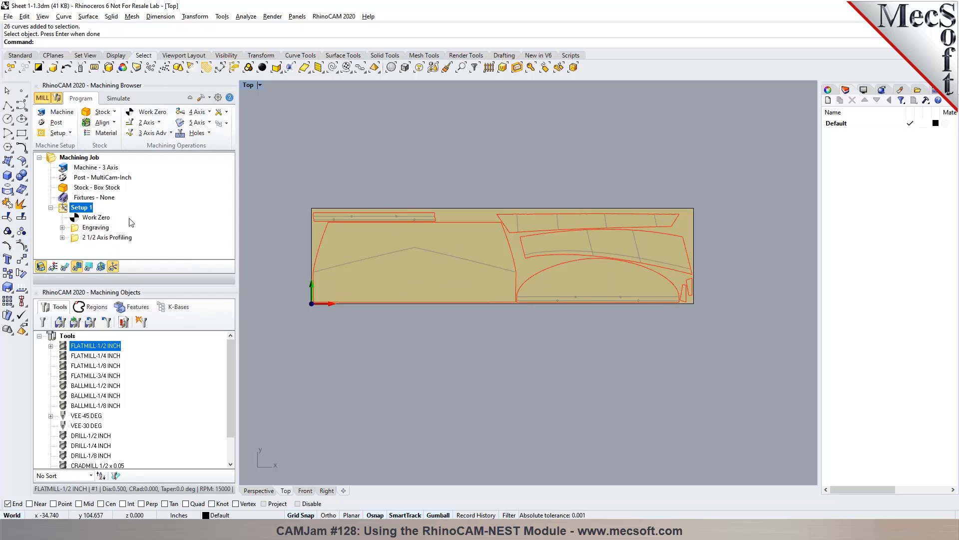
Step: Save the programmed model in the Test_01 folder under the name Sheet 1-1-Completed.3dm
{"action": "left_click", "coordinate": [25, 56]}
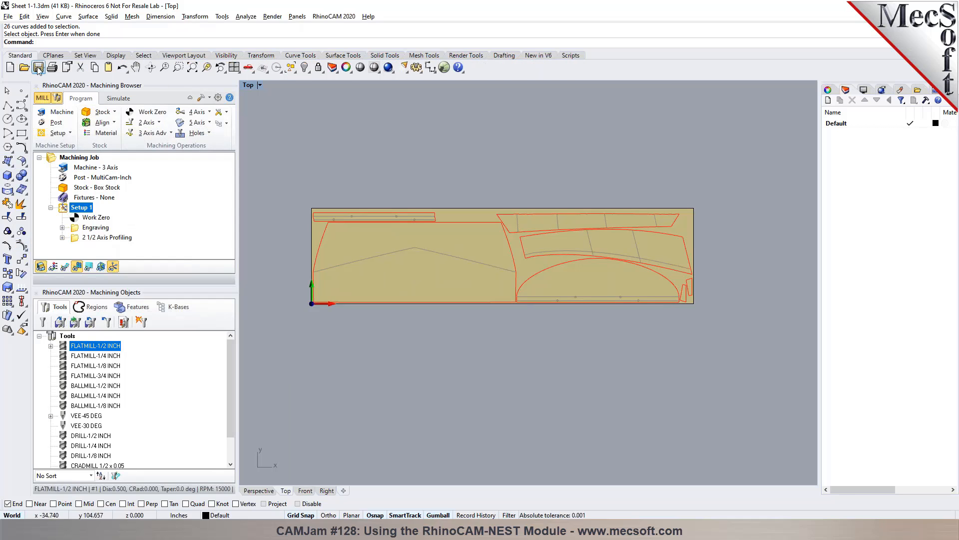
{"action": "left_click", "coordinate": [39, 68]}
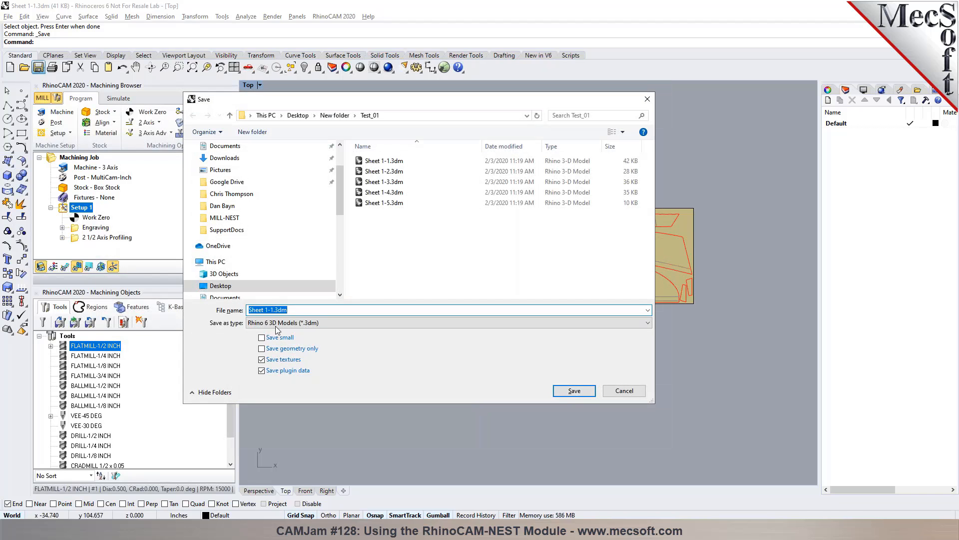
{"action": "left_click", "coordinate": [272, 309]}
{"action": "type", "text": "-Completed"}
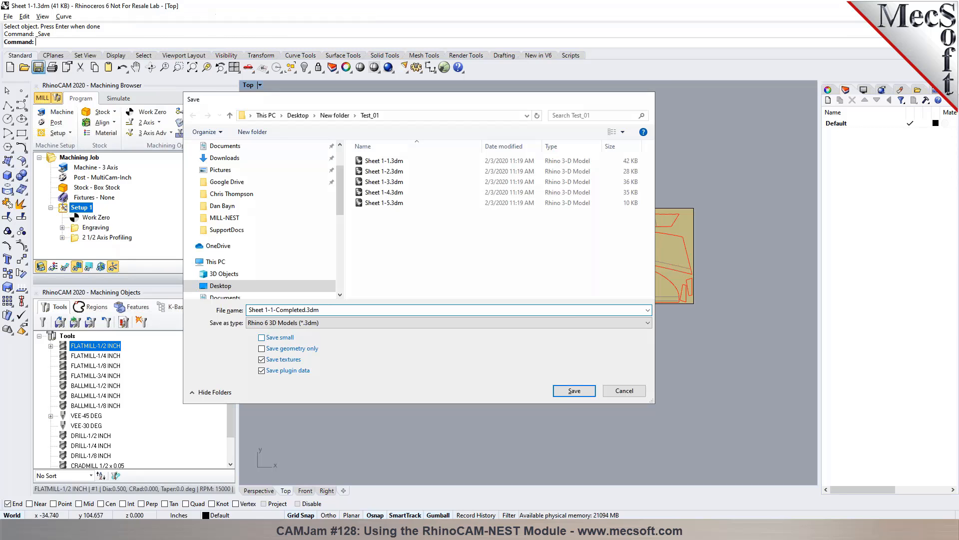
{"action": "key", "text": "Return"}
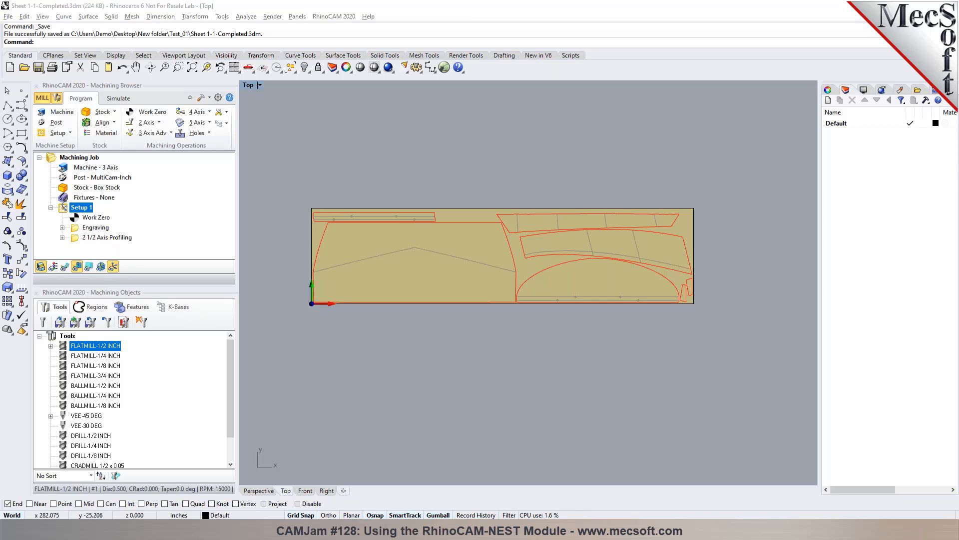
Step: Open the Sheet 1-2.3dm file and show its whole nested sheet in a maximized Top view
{"action": "left_click_drag", "start_coordinate": [498, 224], "coordinate": [497, 226]}
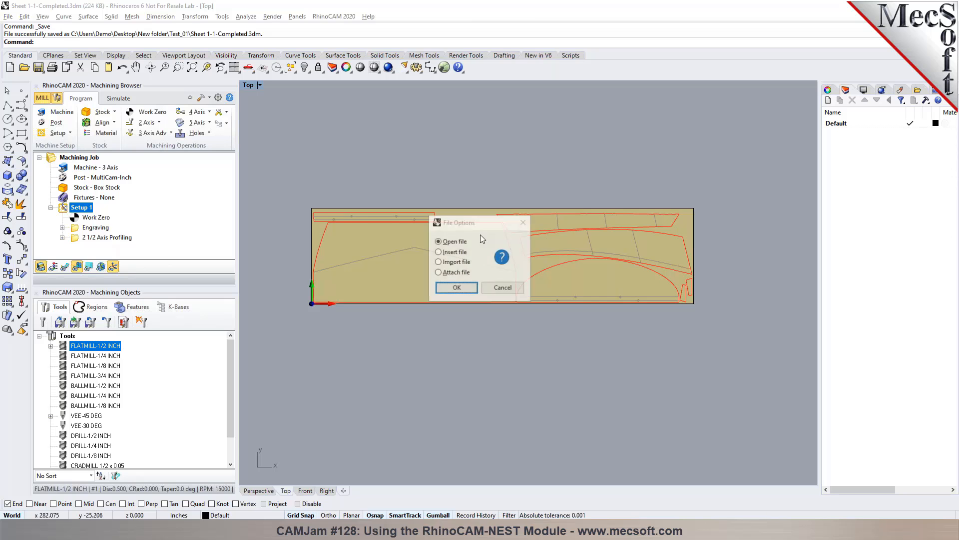
{"action": "left_click", "coordinate": [457, 288]}
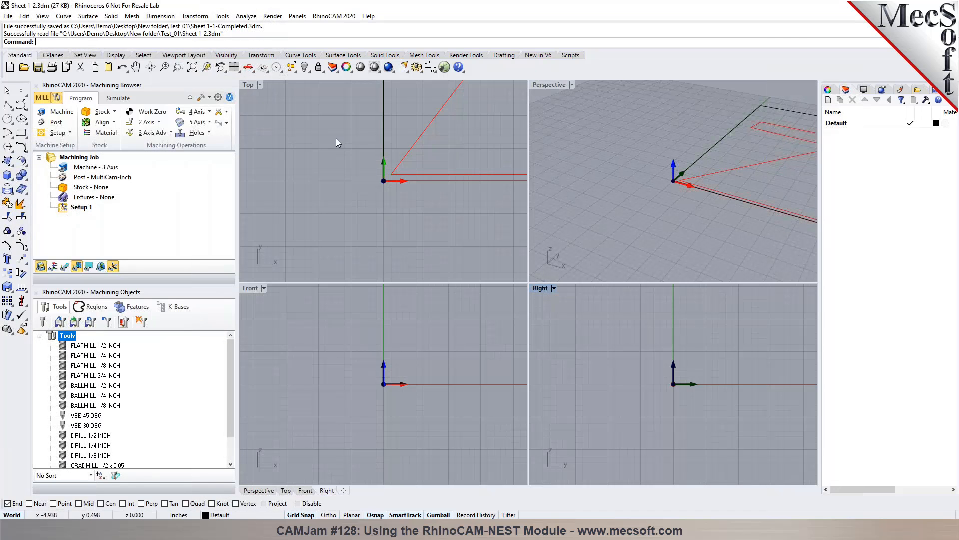
{"action": "scroll", "coordinate": [356, 194], "scroll_direction": "down", "scroll_amount": 4}
{"action": "double_click", "coordinate": [249, 85]}
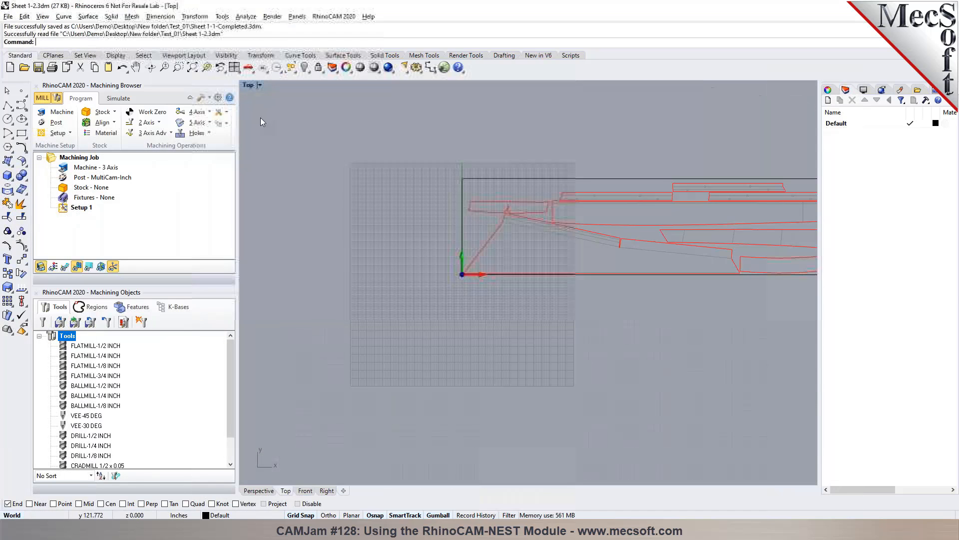
{"action": "scroll", "coordinate": [397, 257], "scroll_direction": "up", "scroll_amount": 4}
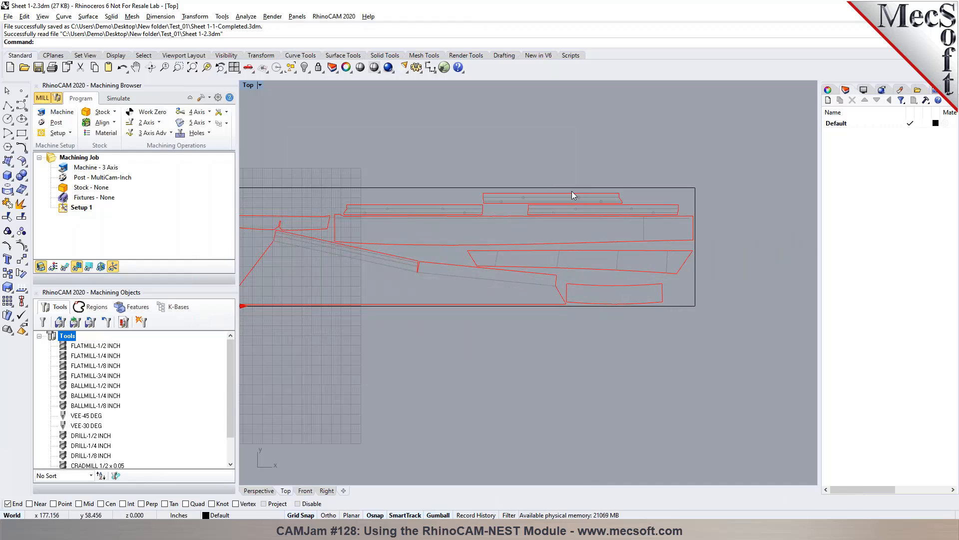
{"action": "scroll", "coordinate": [588, 194], "scroll_direction": "down", "scroll_amount": 2}
{"action": "scroll", "coordinate": [460, 199], "scroll_direction": "up", "scroll_amount": 2}
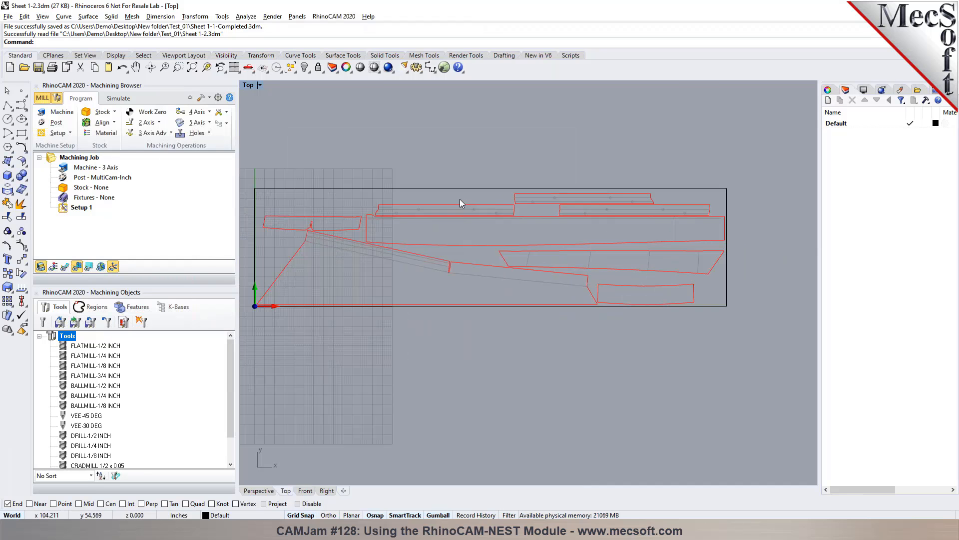
{"action": "left_click", "coordinate": [147, 122]}
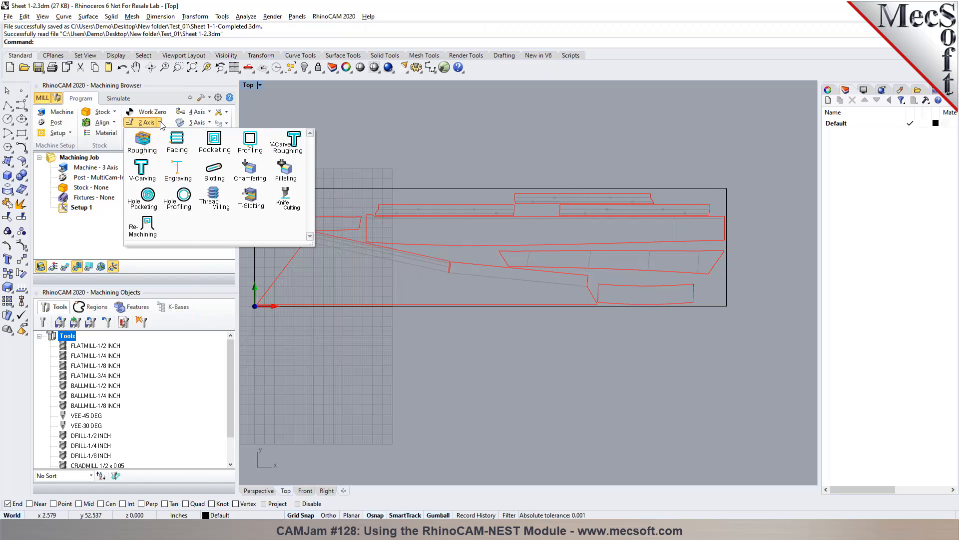
{"action": "left_click", "coordinate": [160, 123]}
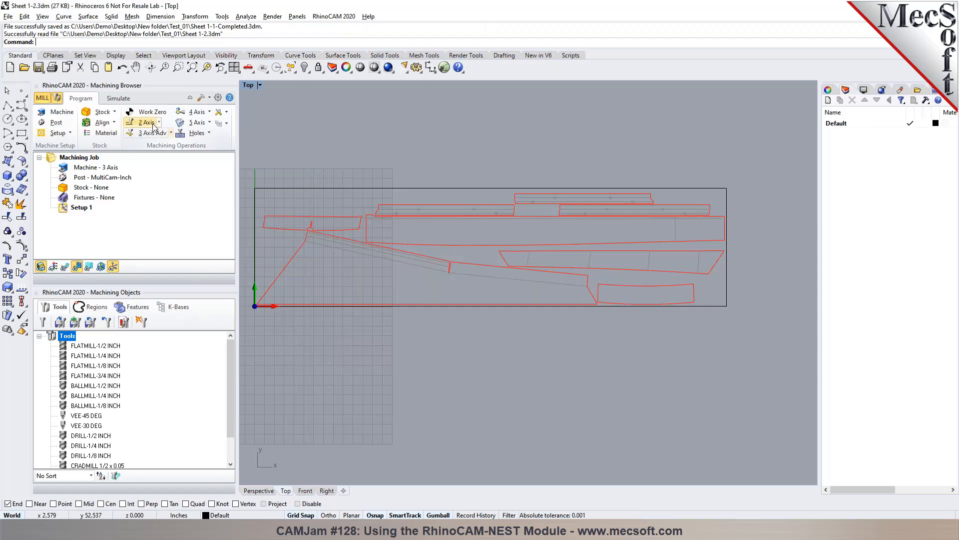
{"action": "left_click", "coordinate": [160, 123]}
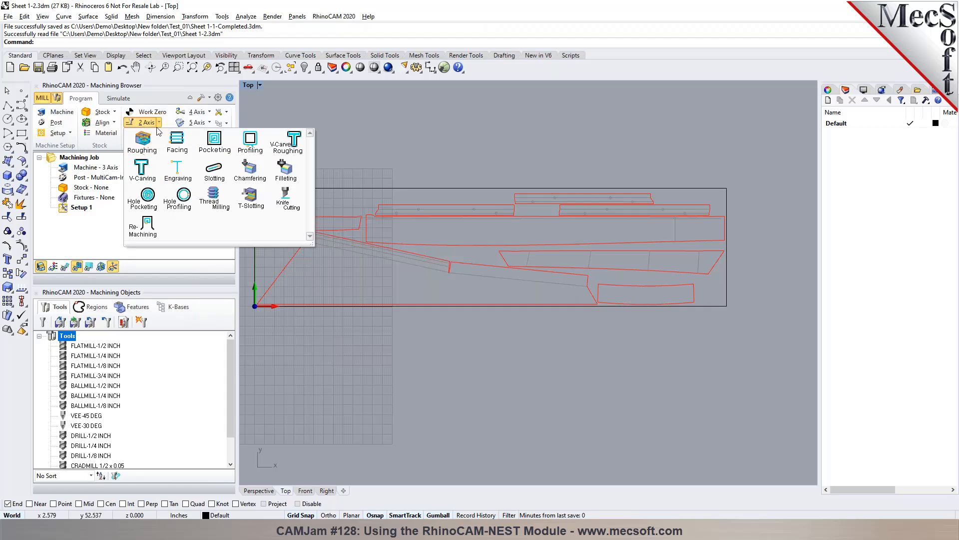
{"action": "left_click", "coordinate": [511, 412]}
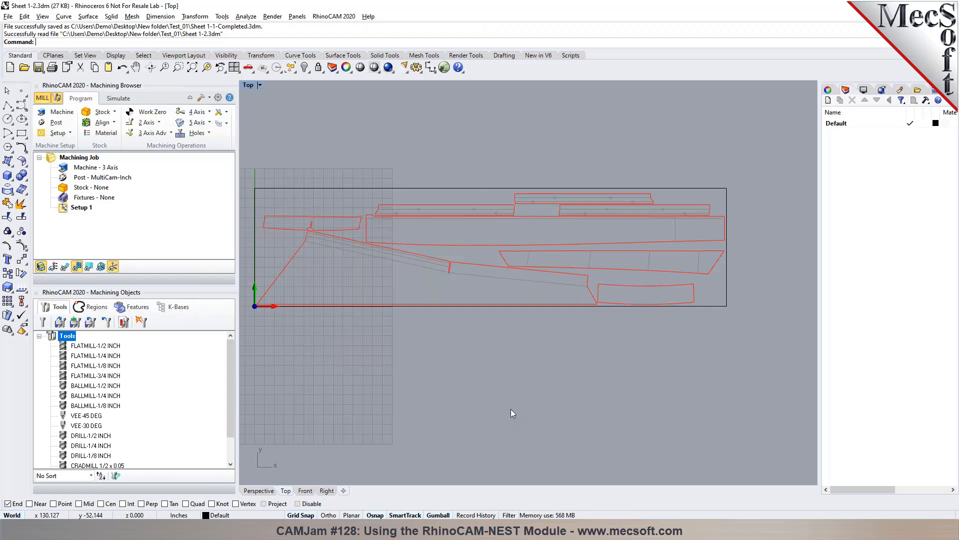
Step: Load the machining operations from the knowledge base file Sheet 1-1.vkb into Setup 1
{"action": "left_click", "coordinate": [227, 125]}
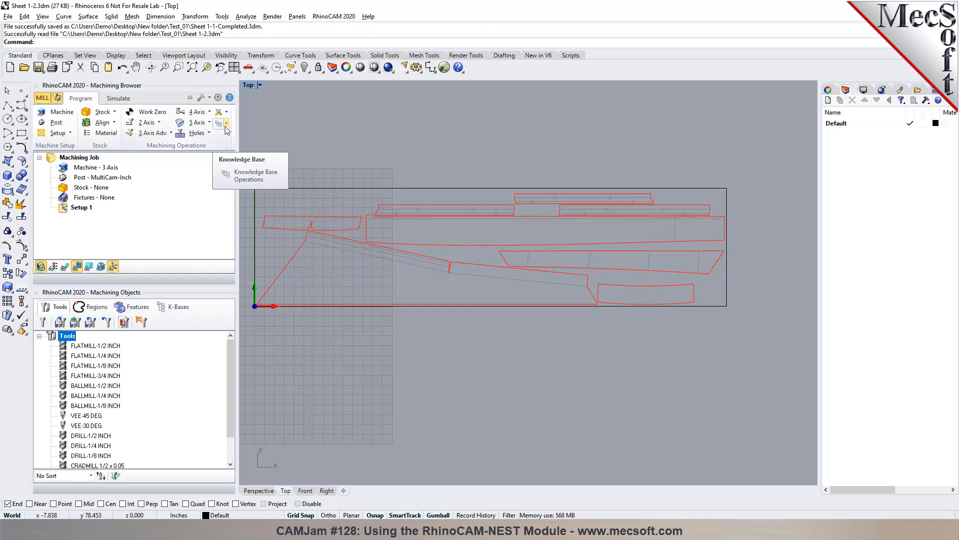
{"action": "left_click", "coordinate": [226, 125]}
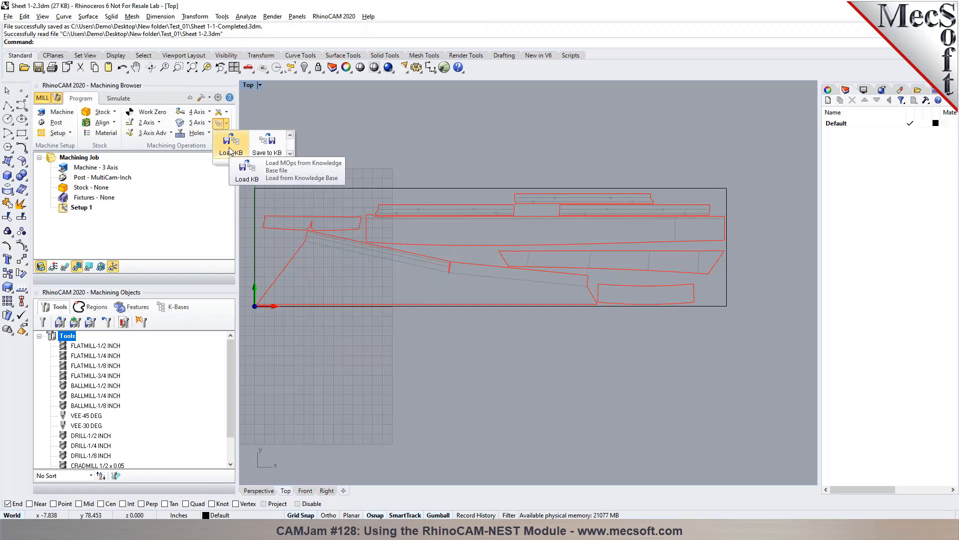
{"action": "left_click", "coordinate": [230, 151]}
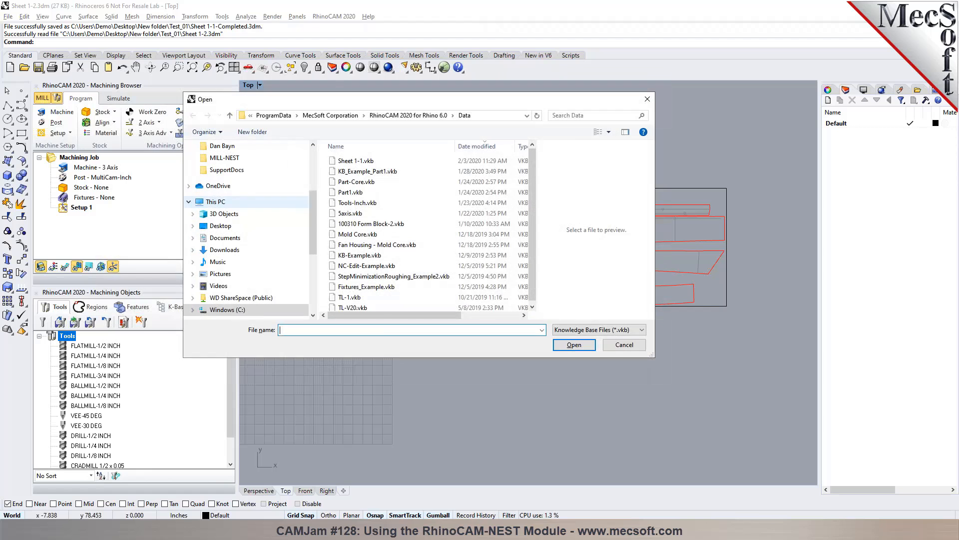
{"action": "left_click", "coordinate": [355, 160]}
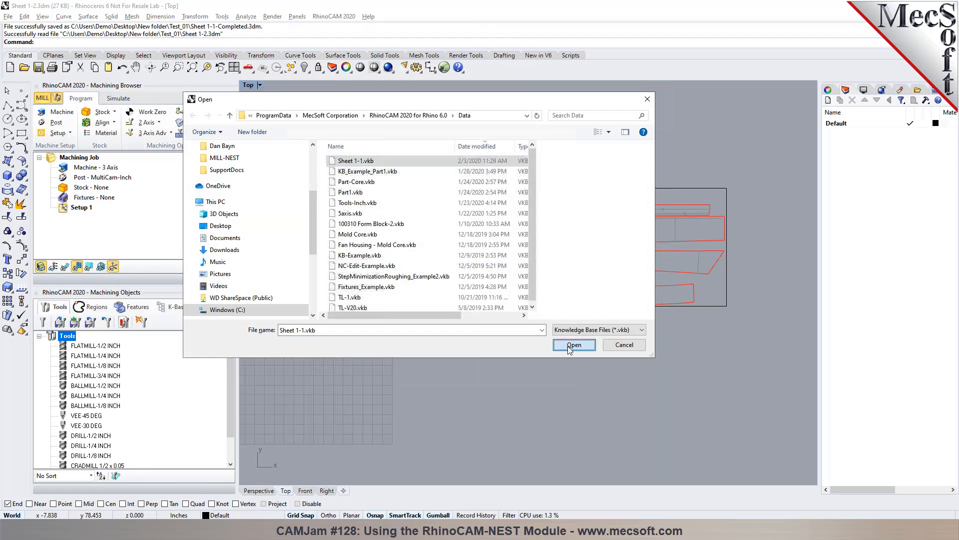
{"action": "left_click", "coordinate": [573, 345]}
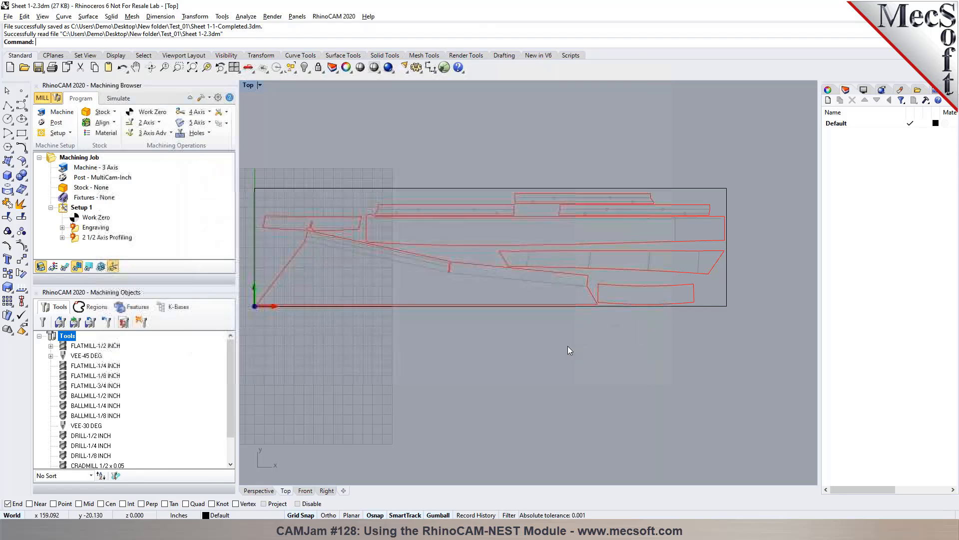
Step: Review the loaded Engraving operation's tool, feeds and speeds, and cut parameters without changing them
{"action": "left_click", "coordinate": [74, 229]}
{"action": "left_click", "coordinate": [76, 239]}
{"action": "left_click", "coordinate": [76, 230]}
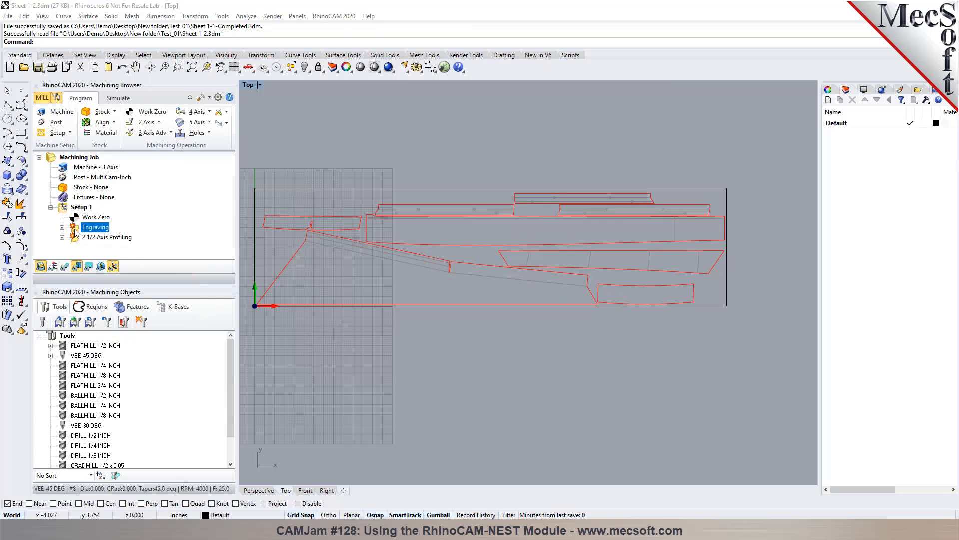
{"action": "double_click", "coordinate": [76, 230]}
{"action": "left_click", "coordinate": [124, 125]}
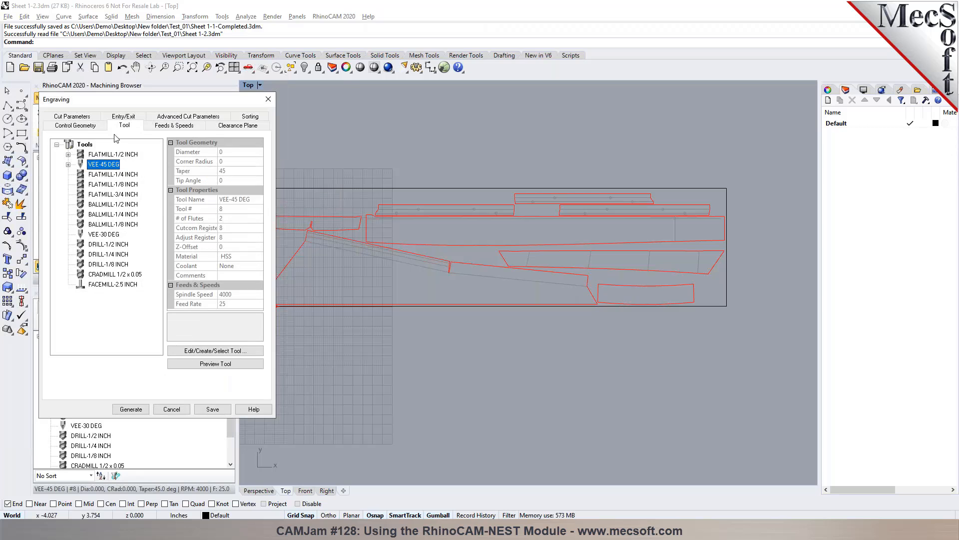
{"action": "left_click", "coordinate": [159, 126]}
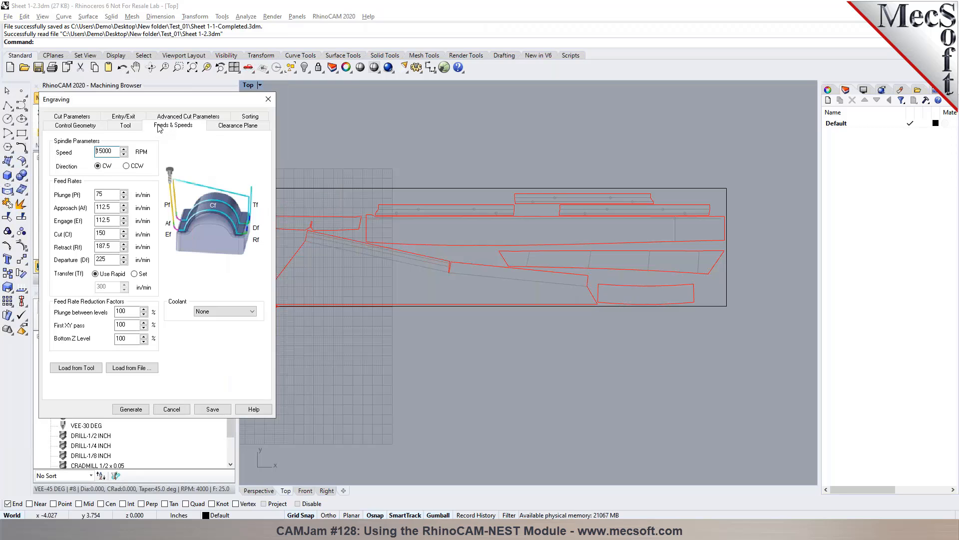
{"action": "left_click", "coordinate": [86, 117]}
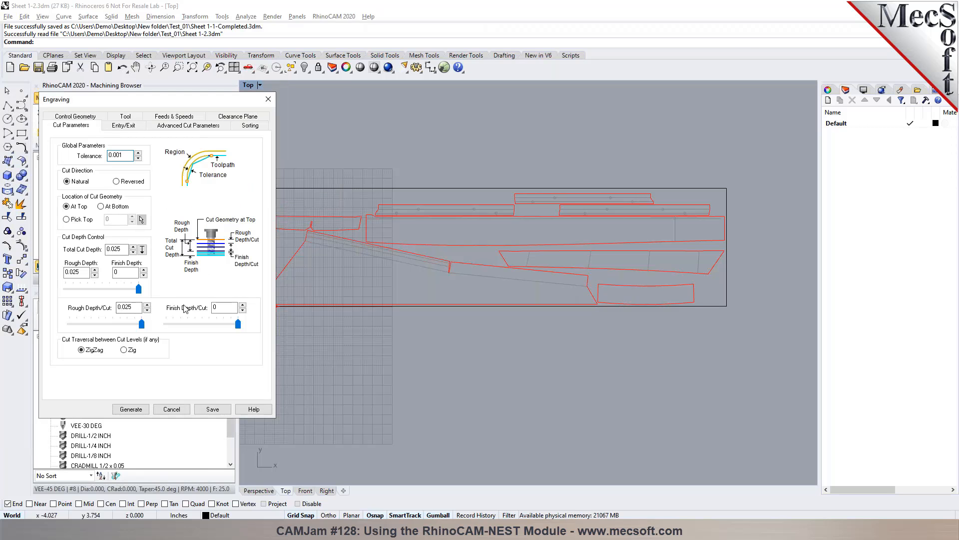
{"action": "left_click", "coordinate": [180, 409]}
Step: Review the loaded 2 1/2 Axis Profiling operation's tool, feeds and speeds, clearance plane and cut levels
{"action": "left_click", "coordinate": [88, 237]}
{"action": "double_click", "coordinate": [88, 239]}
{"action": "left_click", "coordinate": [107, 125]}
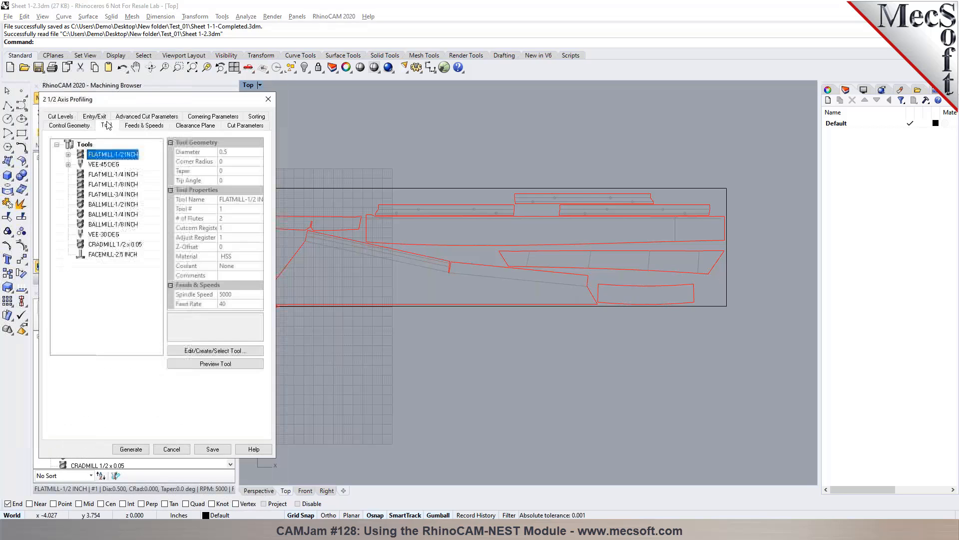
{"action": "left_click", "coordinate": [150, 126]}
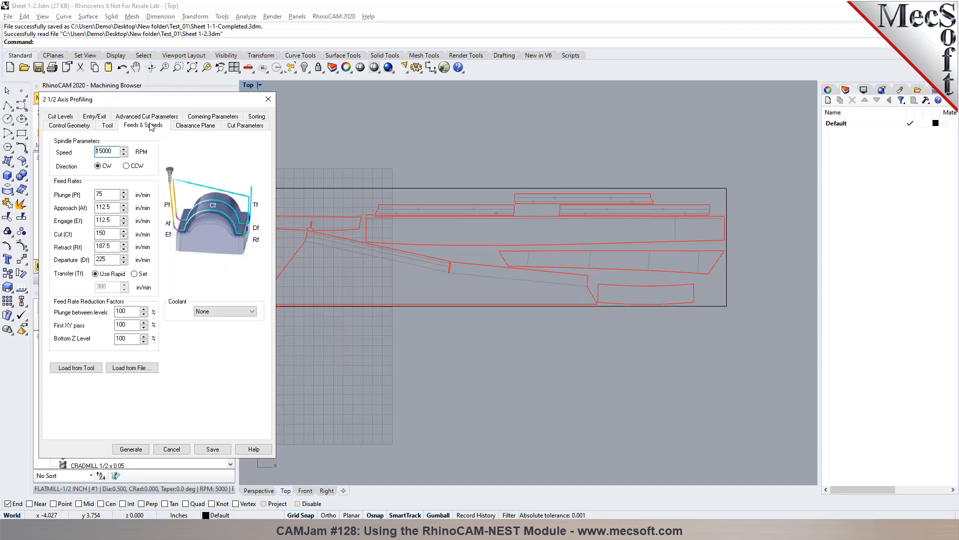
{"action": "left_click", "coordinate": [194, 127]}
{"action": "left_click", "coordinate": [69, 118]}
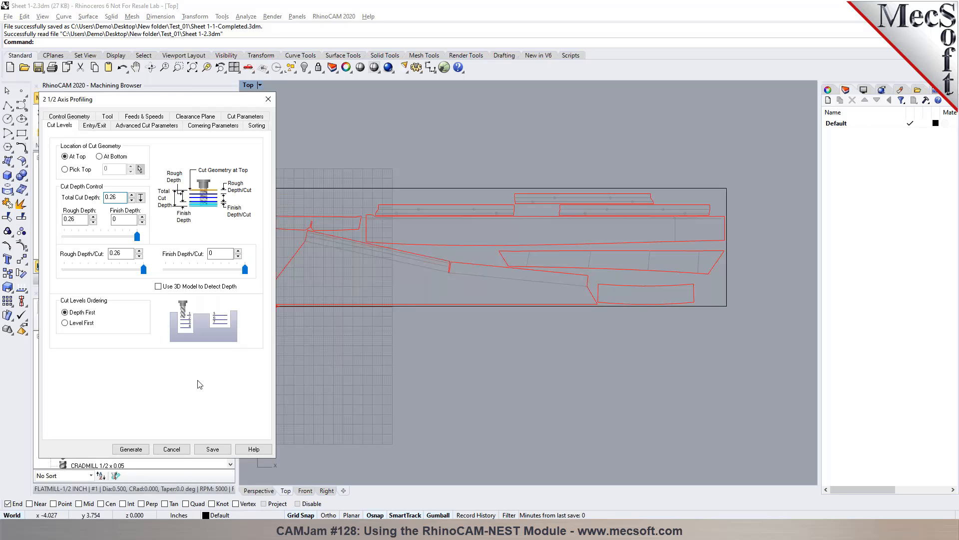
{"action": "left_click", "coordinate": [181, 448]}
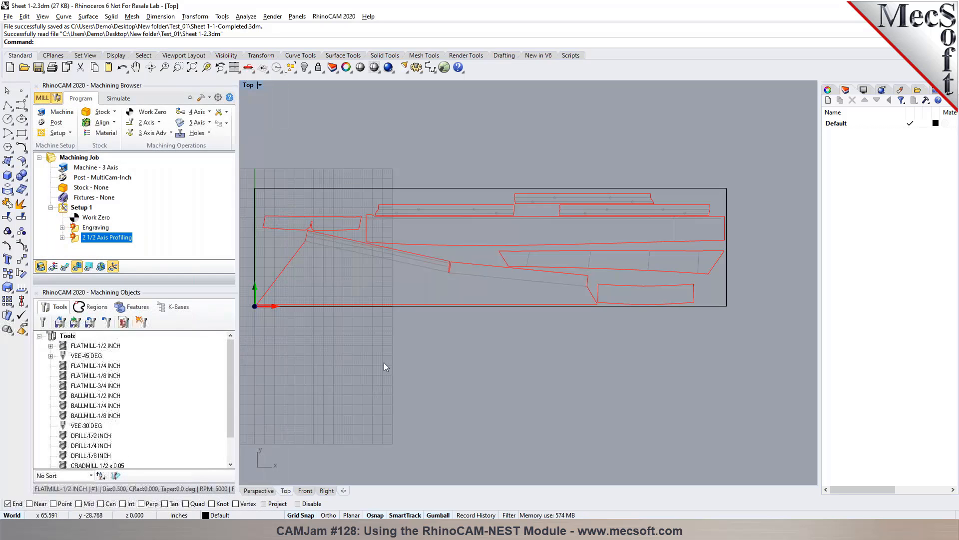
Step: Create a box stock 240 × 60 × 0.25 inches measured from its top southwest corner, and check the work zero
{"action": "left_click", "coordinate": [109, 112]}
{"action": "left_click", "coordinate": [112, 125]}
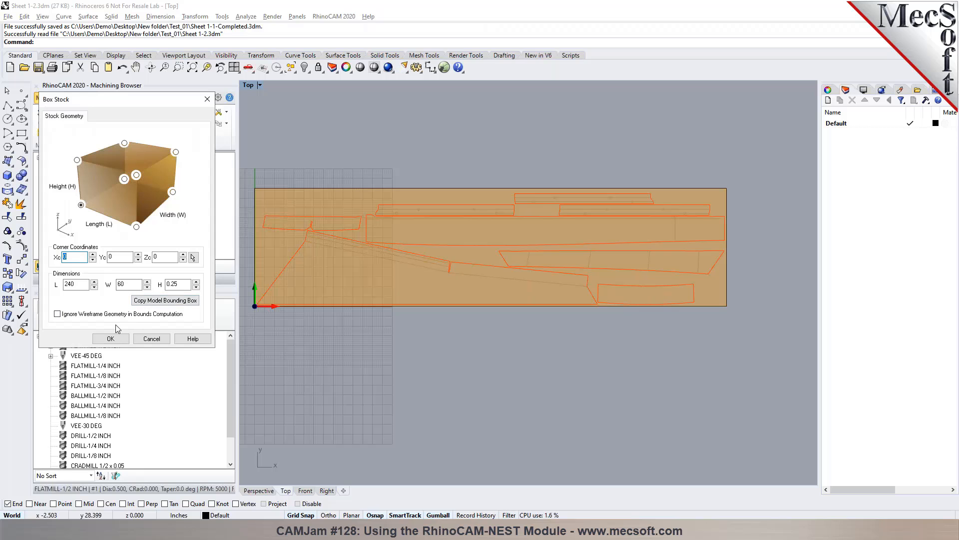
{"action": "left_click", "coordinate": [77, 159]}
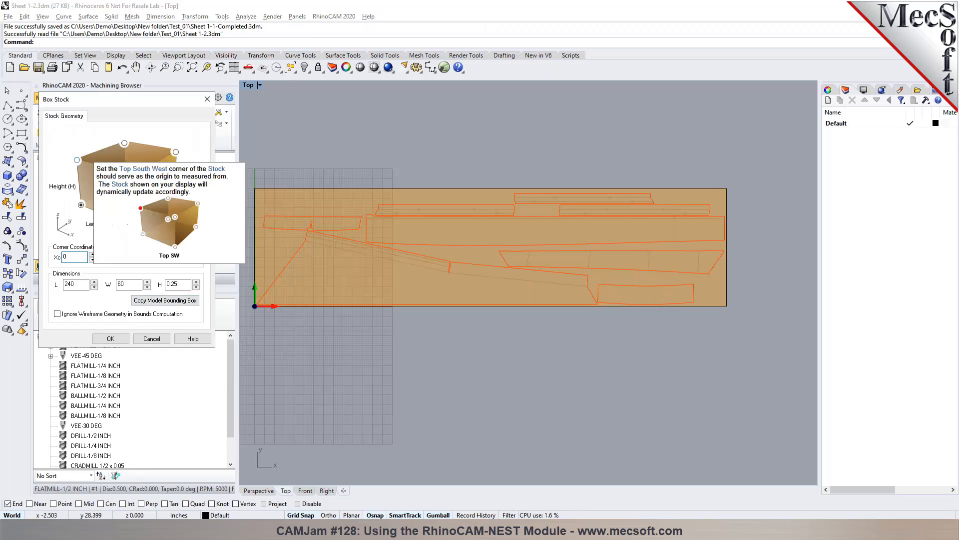
{"action": "left_click", "coordinate": [116, 339]}
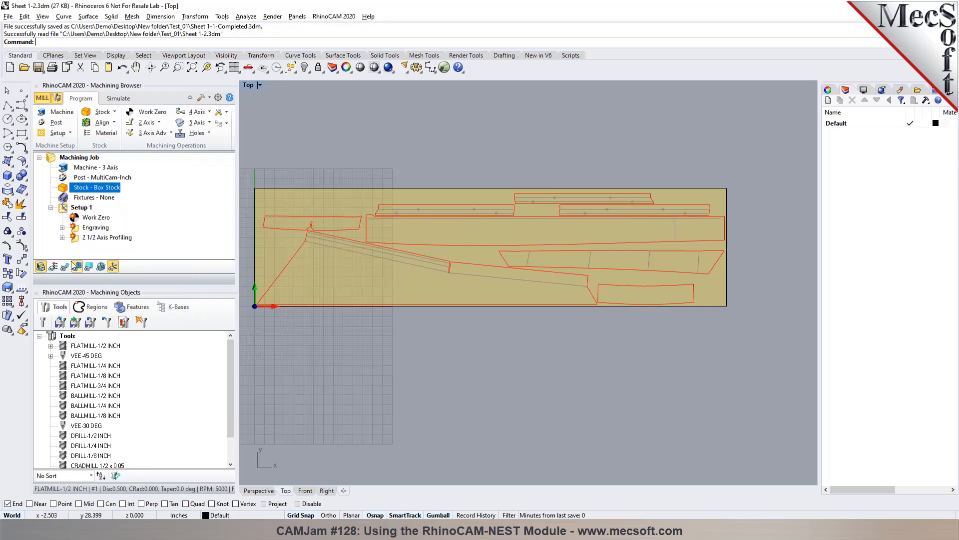
{"action": "double_click", "coordinate": [74, 218]}
{"action": "left_click", "coordinate": [82, 384]}
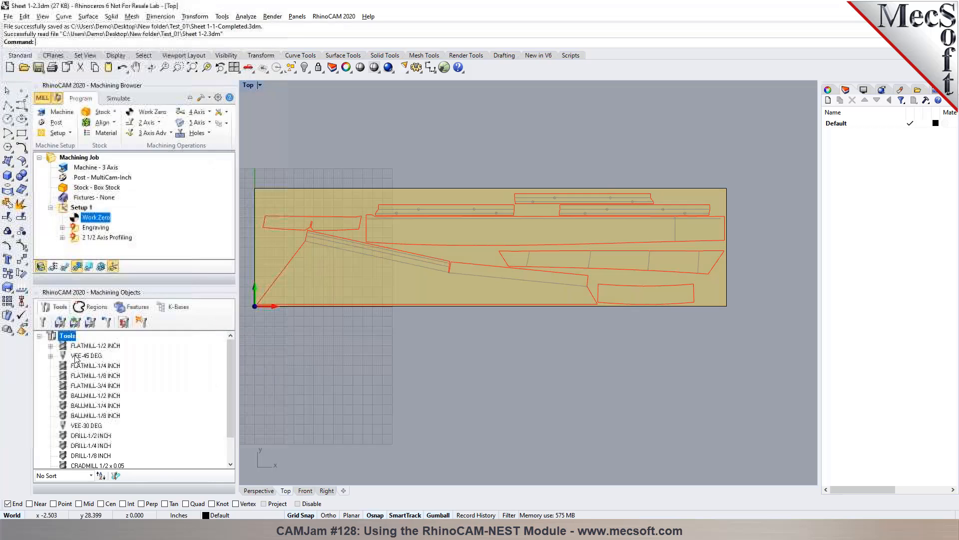
Step: Assign all grey inner marking curves to the Engraving operation, selecting them by color, and generate its toolpath
{"action": "double_click", "coordinate": [80, 229]}
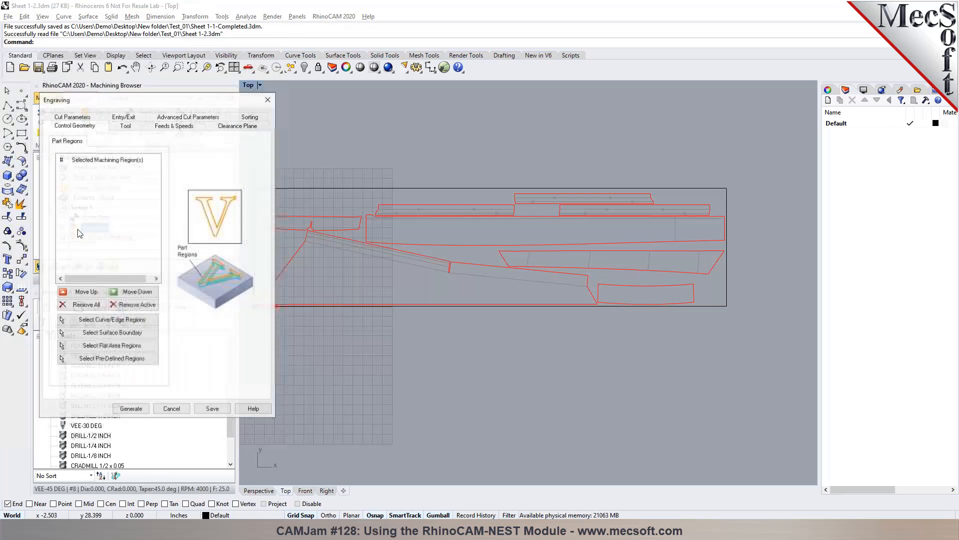
{"action": "left_click", "coordinate": [111, 322]}
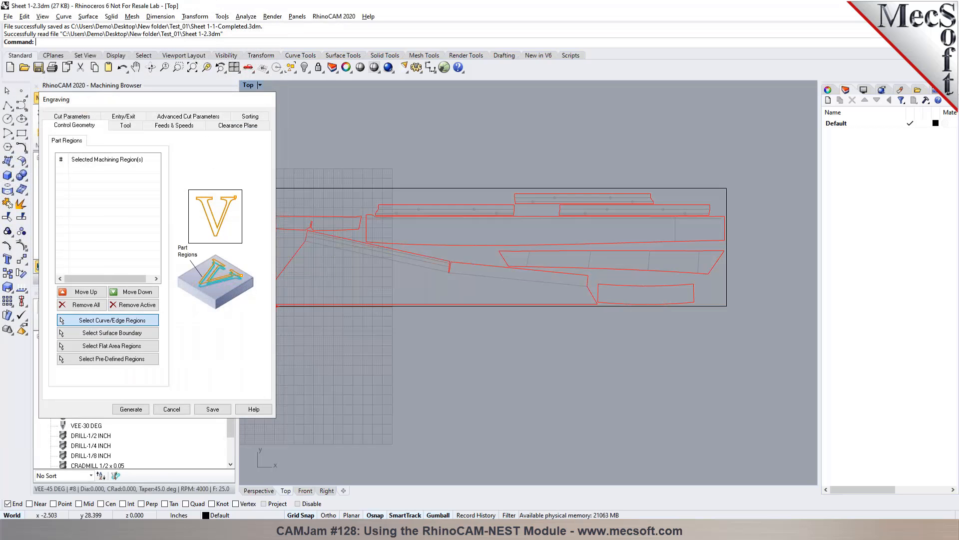
{"action": "left_click", "coordinate": [144, 55]}
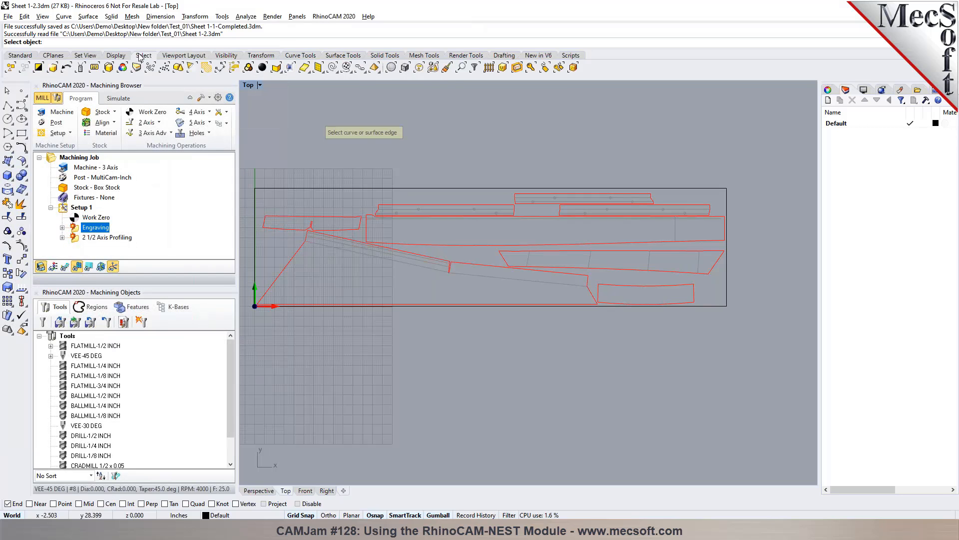
{"action": "left_click", "coordinate": [123, 67]}
{"action": "left_click", "coordinate": [310, 244]}
{"action": "key", "text": "Return"}
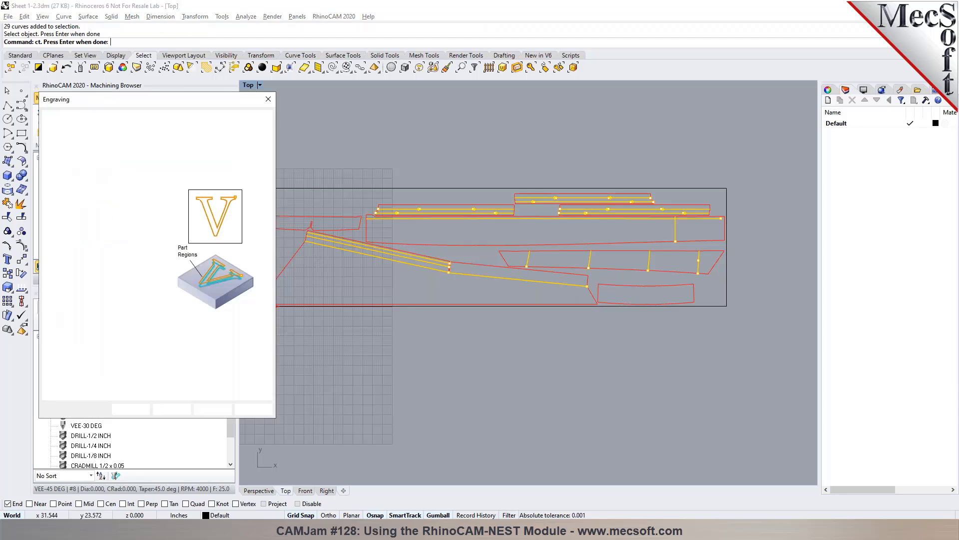
{"action": "left_click", "coordinate": [131, 412]}
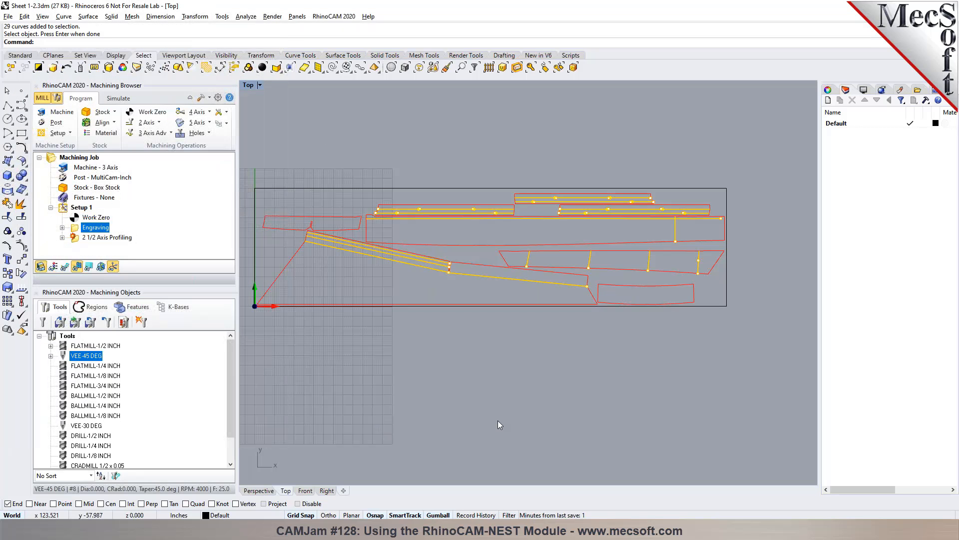
Step: Assign all red part outlines to the 2 1/2 Axis Profiling operation, selecting them by color, and generate its toolpath
{"action": "double_click", "coordinate": [74, 239]}
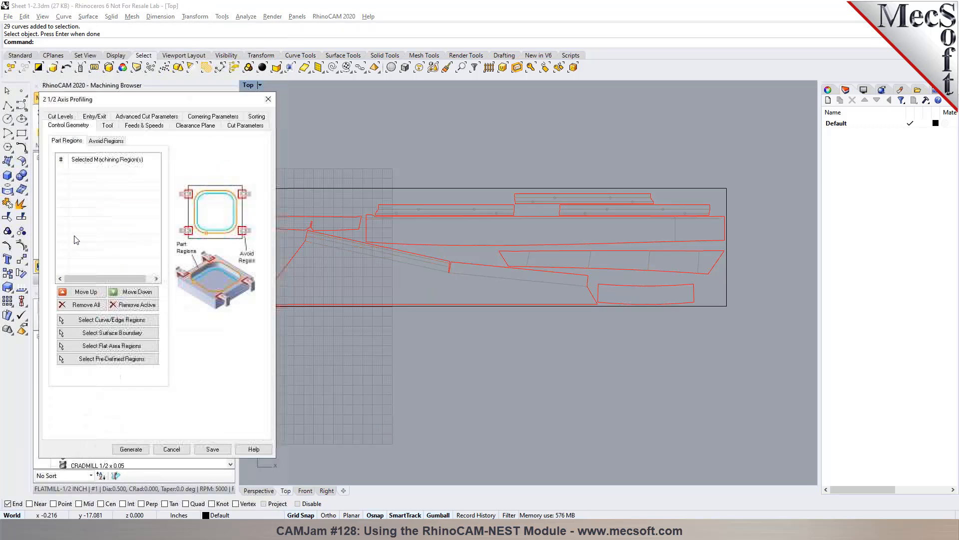
{"action": "left_click", "coordinate": [106, 320]}
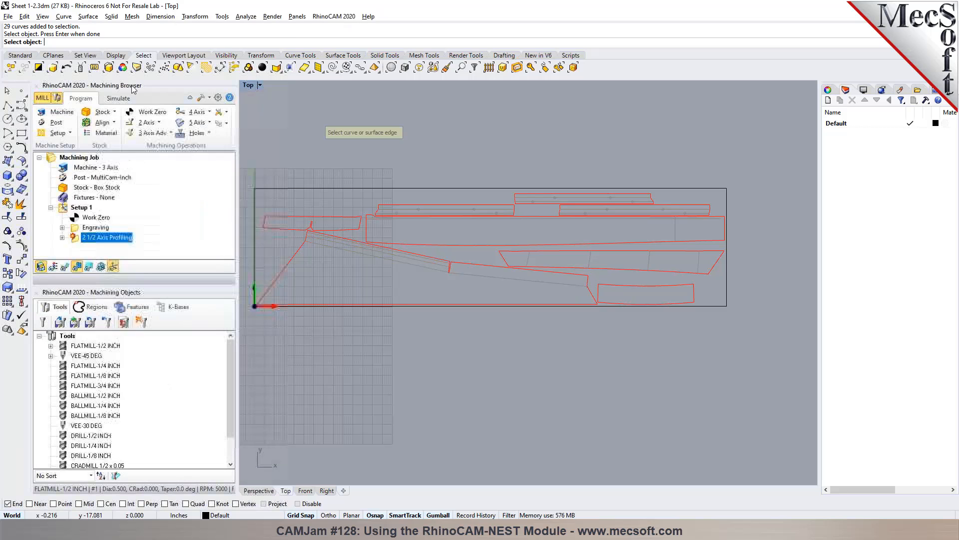
{"action": "left_click", "coordinate": [286, 260]}
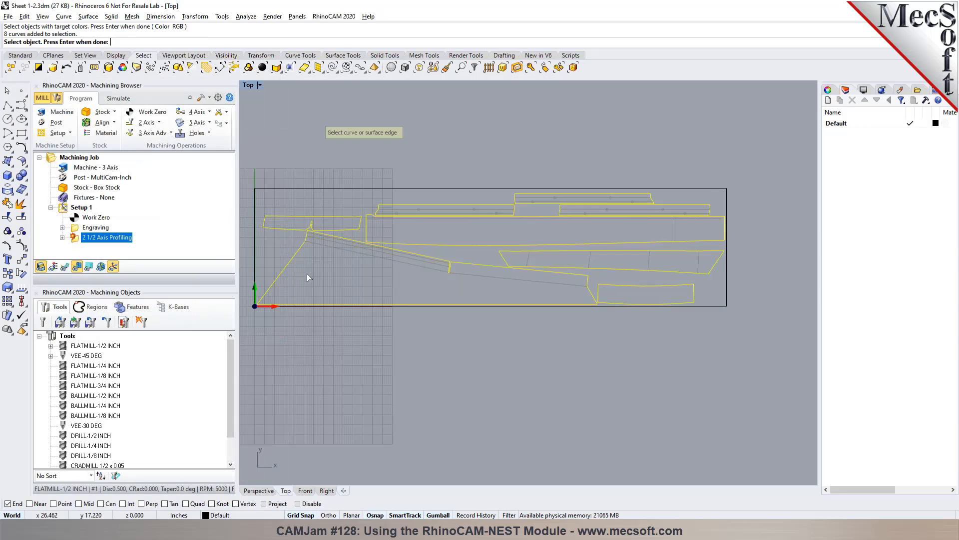
{"action": "key", "text": "Return"}
{"action": "left_click", "coordinate": [131, 449]}
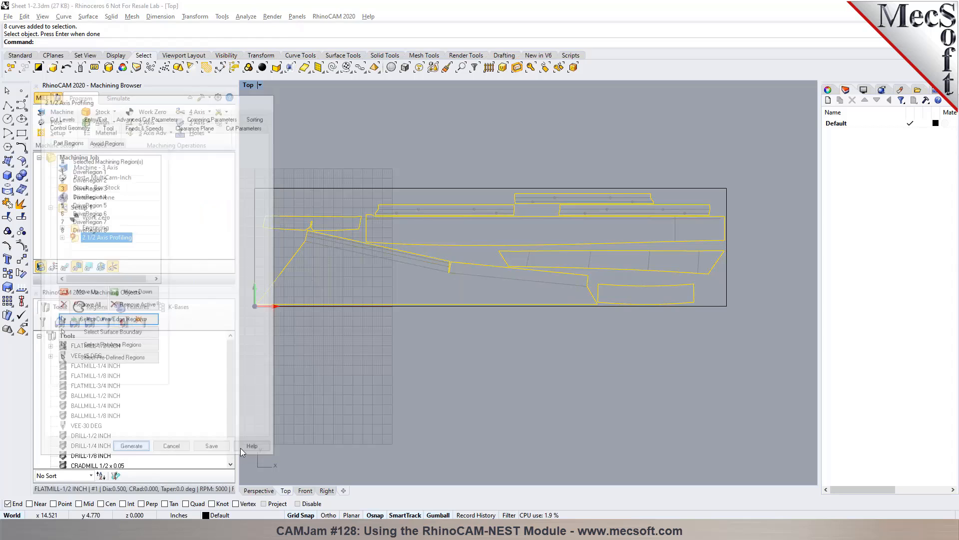
Step: Simulate the machining up to the 2 1/2 Axis Profiling operation and inspect the cut sheet in the Perspective view
{"action": "right_click", "coordinate": [98, 238]}
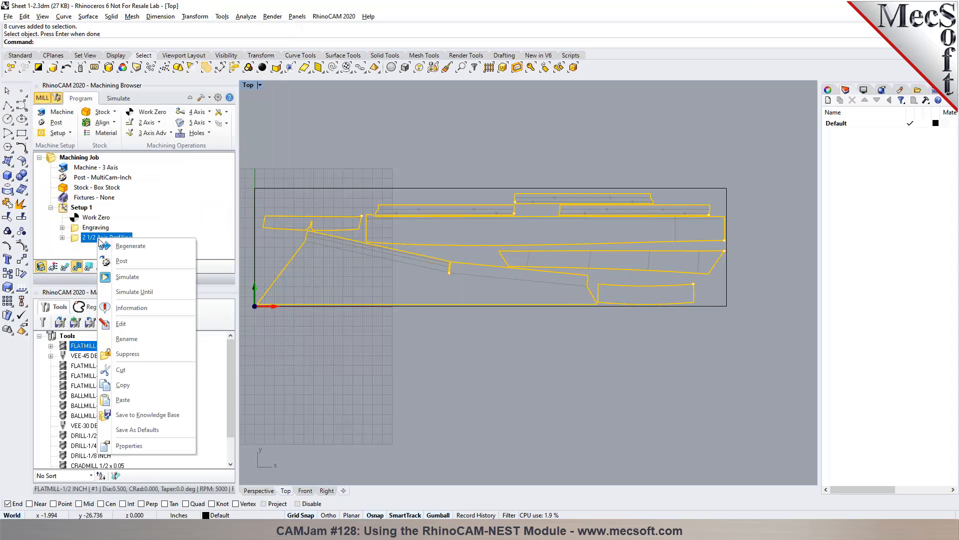
{"action": "left_click", "coordinate": [142, 291]}
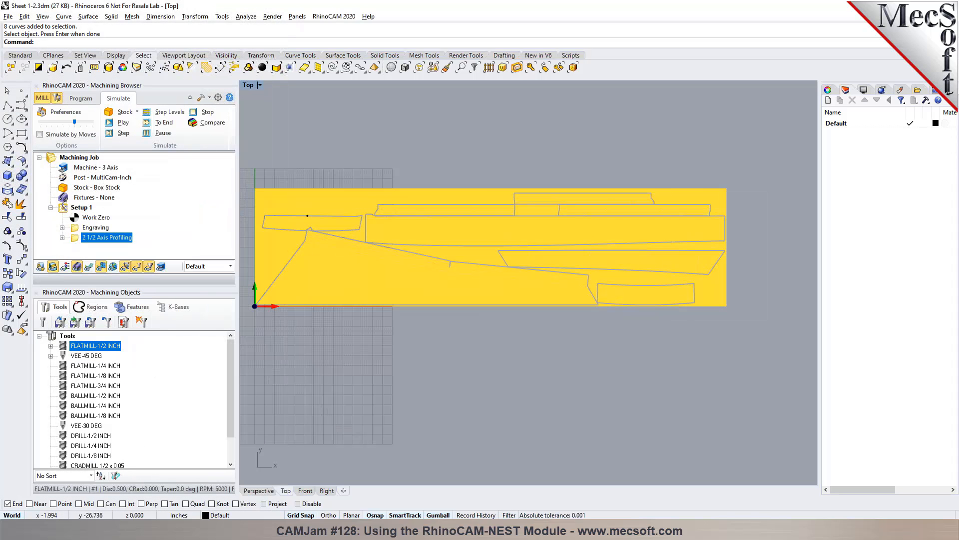
{"action": "left_click", "coordinate": [265, 491]}
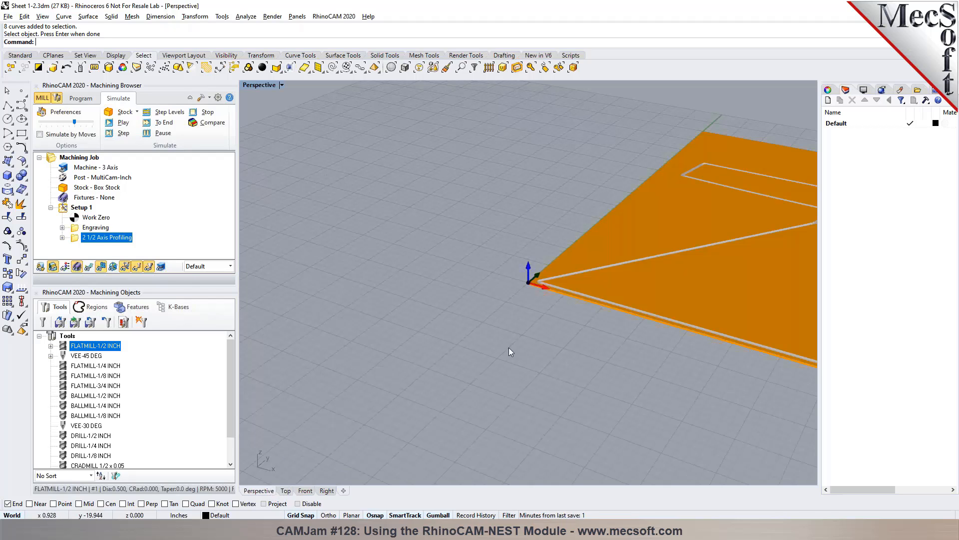
{"action": "right_click_drag", "start_coordinate": [607, 312], "coordinate": [729, 313]}
{"action": "scroll", "coordinate": [577, 329], "scroll_direction": "down", "scroll_amount": 5}
{"action": "scroll", "coordinate": [579, 249], "scroll_direction": "up", "scroll_amount": 9}
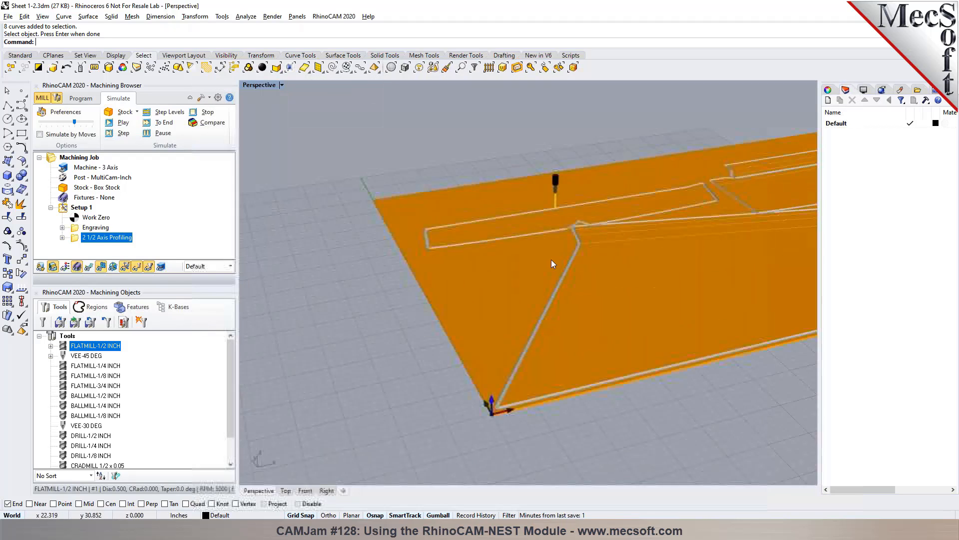
{"action": "right_click_drag", "start_coordinate": [492, 285], "coordinate": [635, 294]}
{"action": "scroll", "coordinate": [481, 173], "scroll_direction": "up", "scroll_amount": 12}
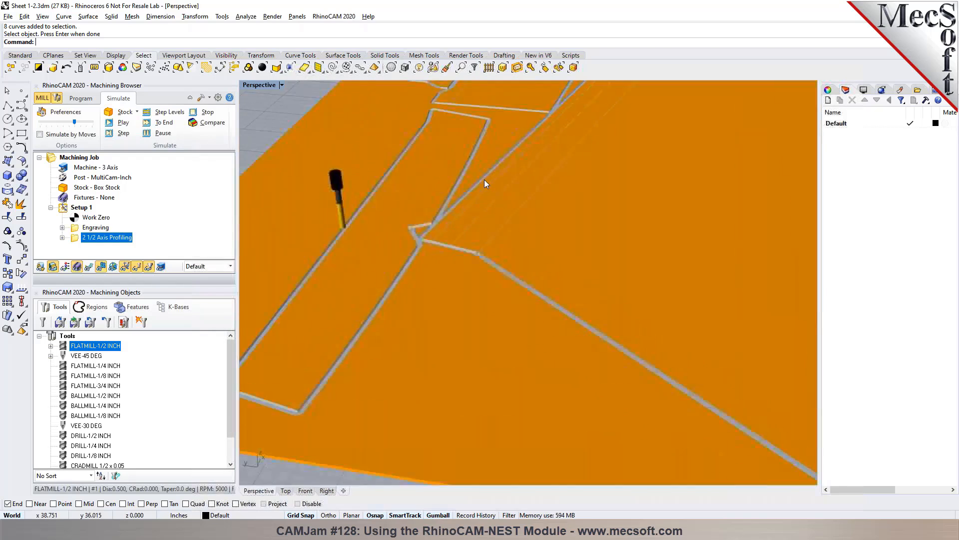
{"action": "right_click_drag", "start_coordinate": [570, 236], "coordinate": [408, 248]}
{"action": "scroll", "coordinate": [437, 148], "scroll_direction": "down", "scroll_amount": 10}
{"action": "mouse_move", "coordinate": [469, 208]}
{"action": "right_mouse_down"}
{"action": "mouse_move", "coordinate": [518, 277]}
{"action": "mouse_move", "coordinate": [468, 214]}
{"action": "right_mouse_up"}
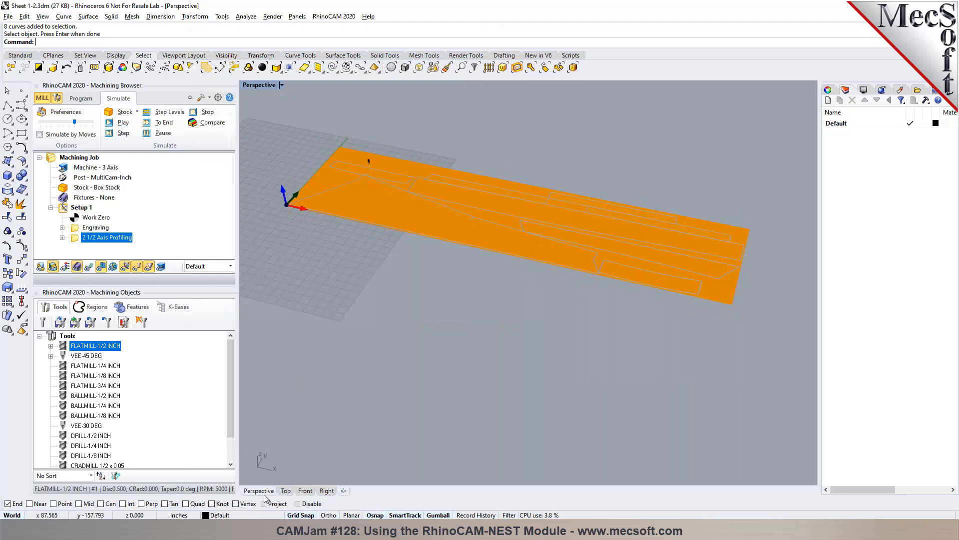
{"action": "left_click", "coordinate": [283, 491]}
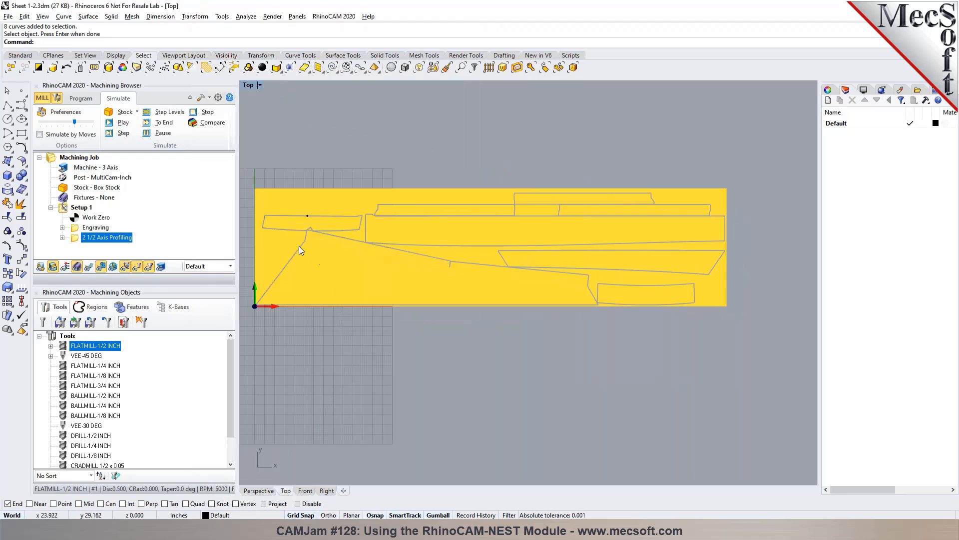
Step: Leave the simulation and save the programmed model in the Test_01 folder as Sheet 1-2-Completed.3dm
{"action": "left_click", "coordinate": [20, 55]}
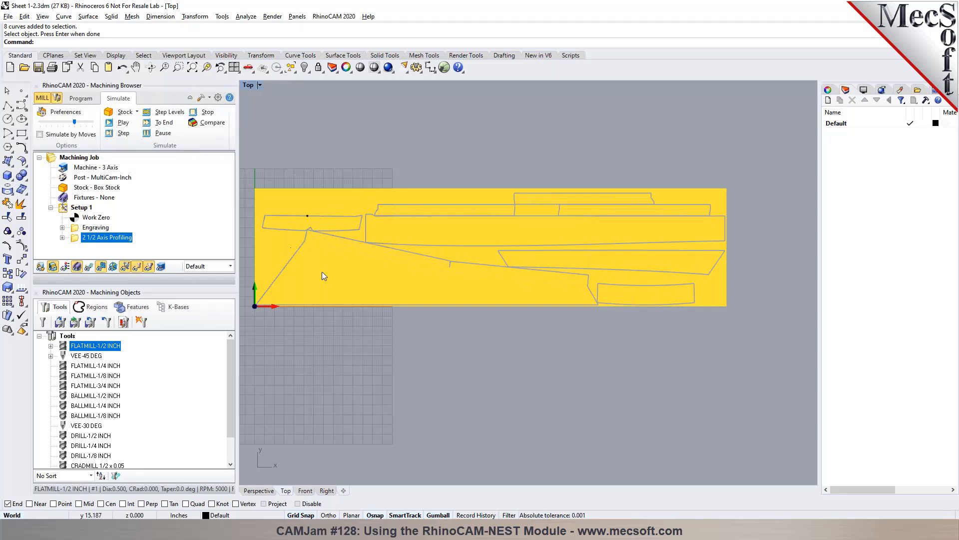
{"action": "left_click", "coordinate": [81, 98]}
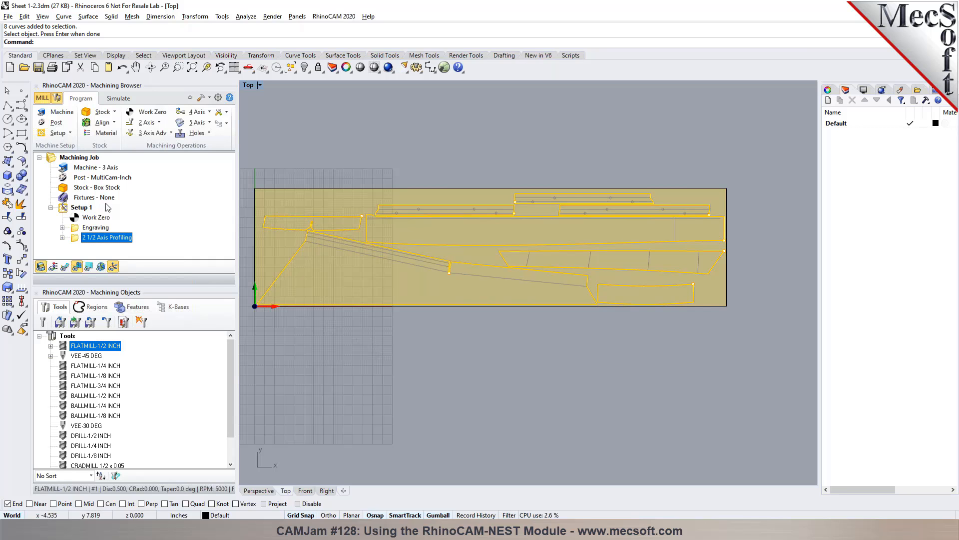
{"action": "left_click", "coordinate": [40, 70]}
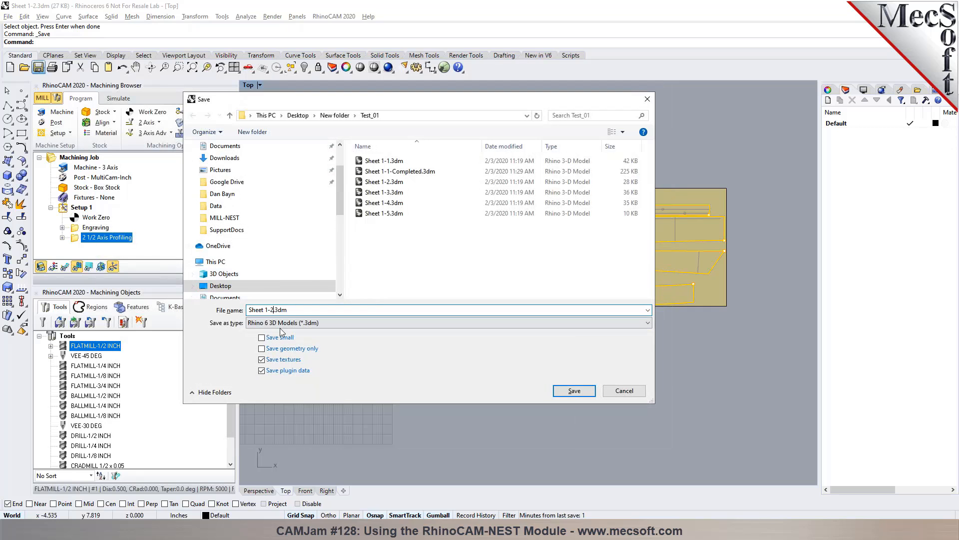
{"action": "type", "text": "-Completed"}
{"action": "key", "text": "Return"}
{"action": "key", "text": "Escape"}
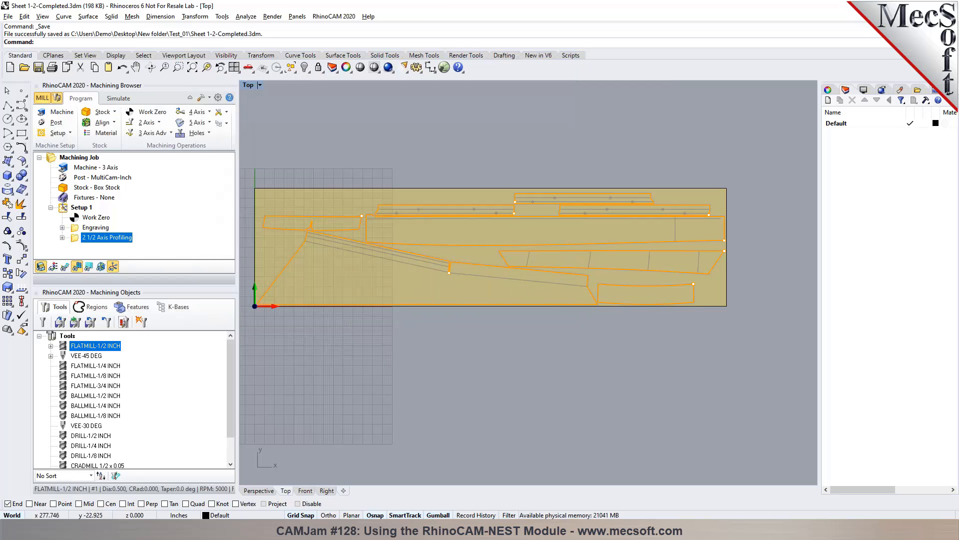
Step: Open Sheet 1-3.3dm and maximize its Top view with the whole nested sheet in frame
{"action": "left_click_drag", "start_coordinate": [672, 261], "coordinate": [673, 263]}
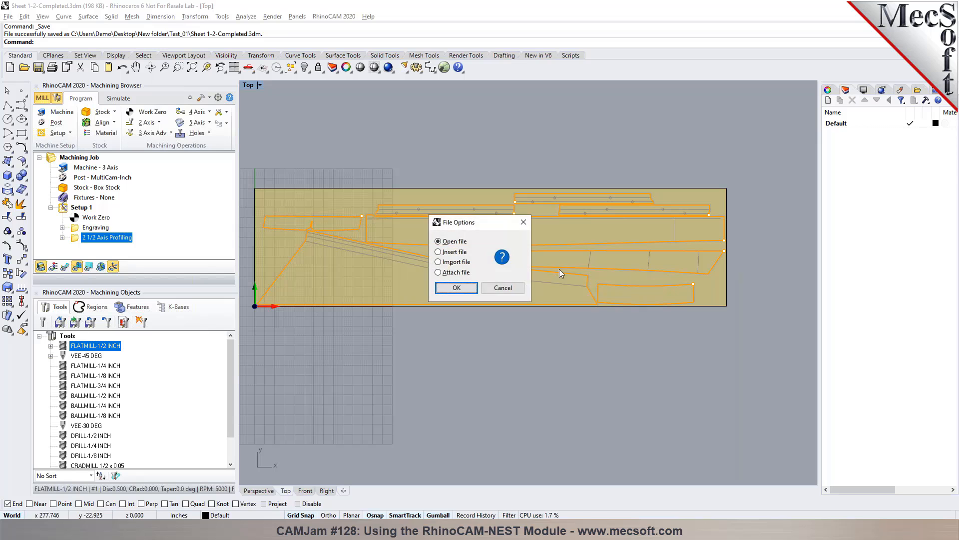
{"action": "left_click", "coordinate": [467, 288]}
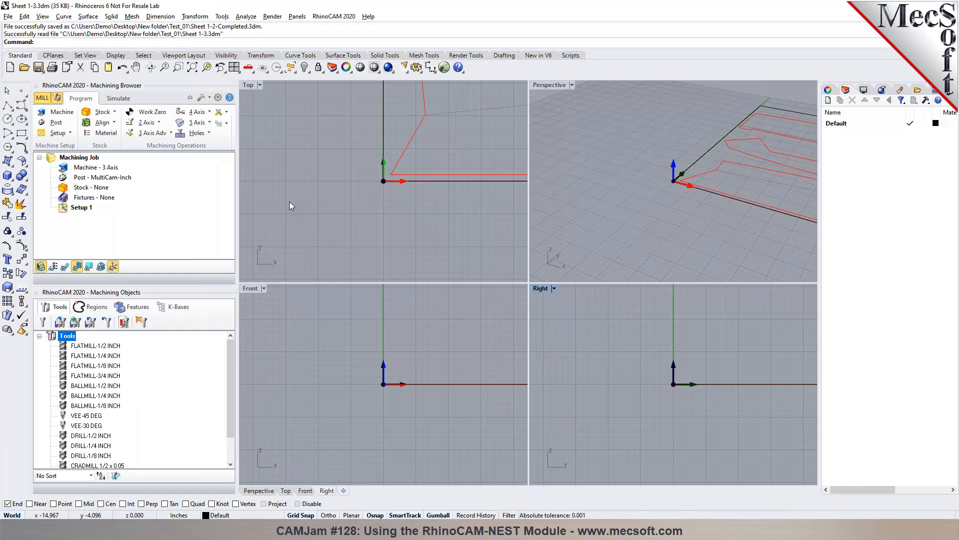
{"action": "scroll", "coordinate": [291, 205], "scroll_direction": "down", "scroll_amount": 16}
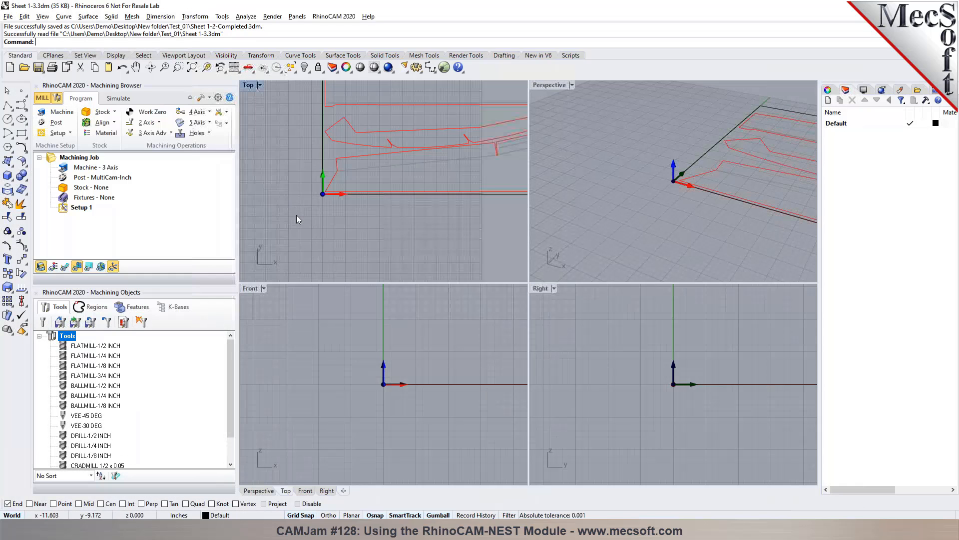
{"action": "double_click", "coordinate": [248, 86]}
{"action": "scroll", "coordinate": [621, 242], "scroll_direction": "up", "scroll_amount": 8}
{"action": "scroll", "coordinate": [505, 241], "scroll_direction": "down", "scroll_amount": 14}
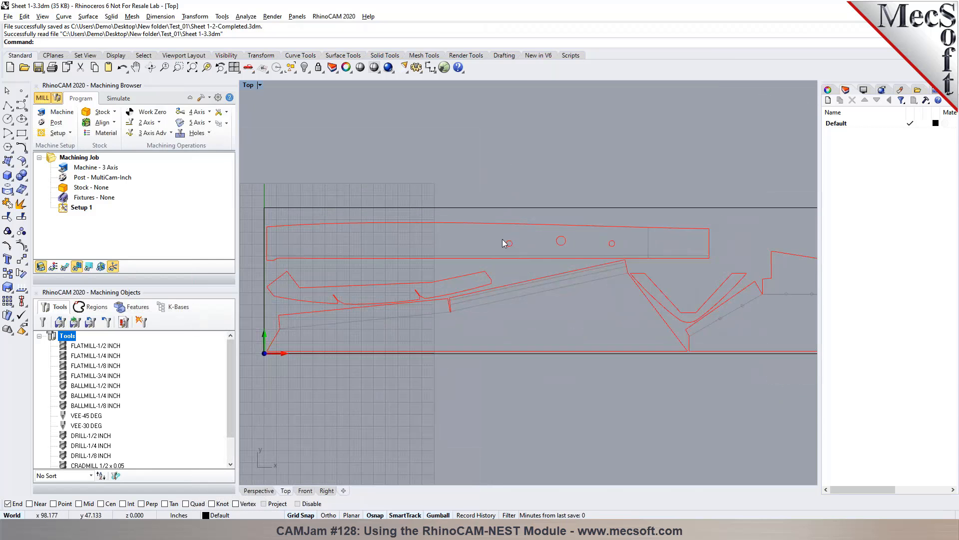
{"action": "scroll", "coordinate": [568, 242], "scroll_direction": "up", "scroll_amount": 4}
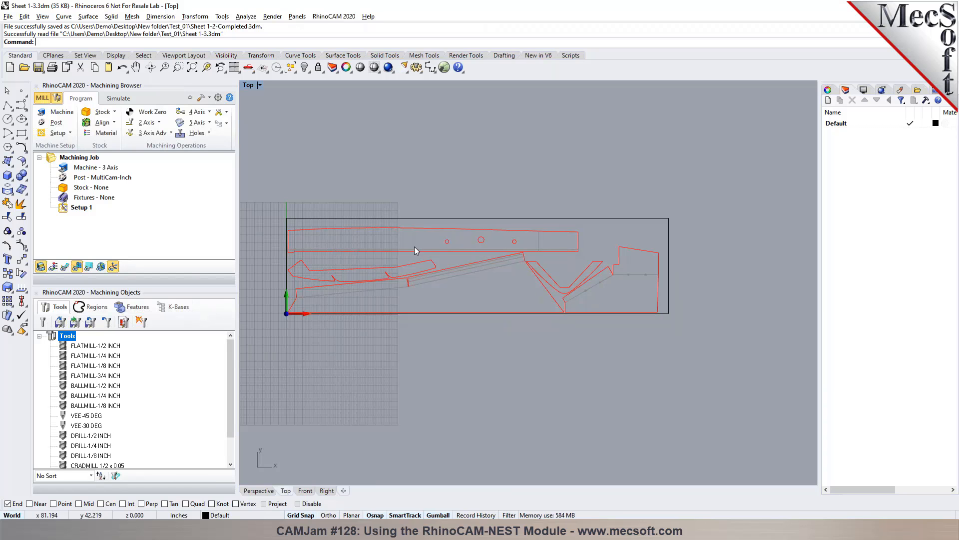
Step: Load the Sheet 1-1.vkb knowledge base into the K-Bases browser for editing
{"action": "left_click", "coordinate": [226, 124]}
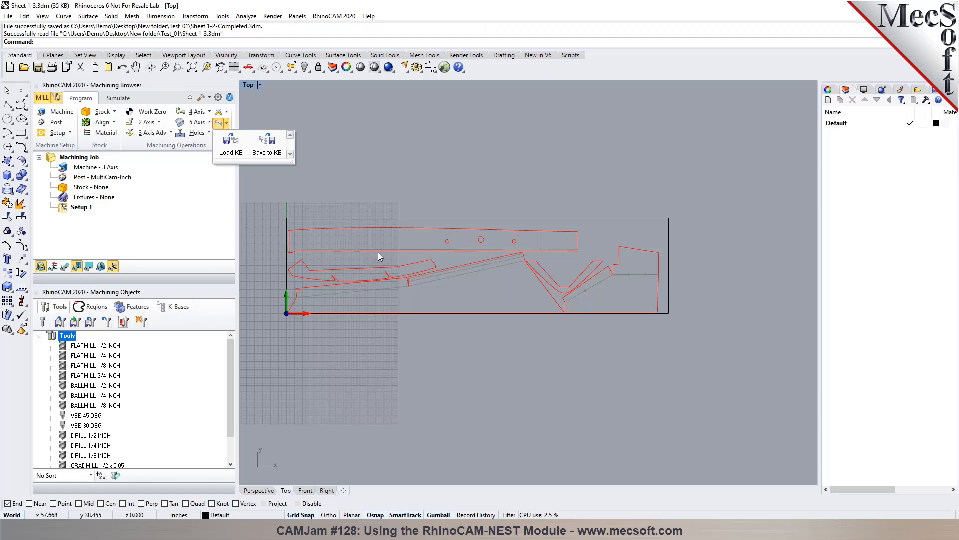
{"action": "left_click", "coordinate": [251, 244]}
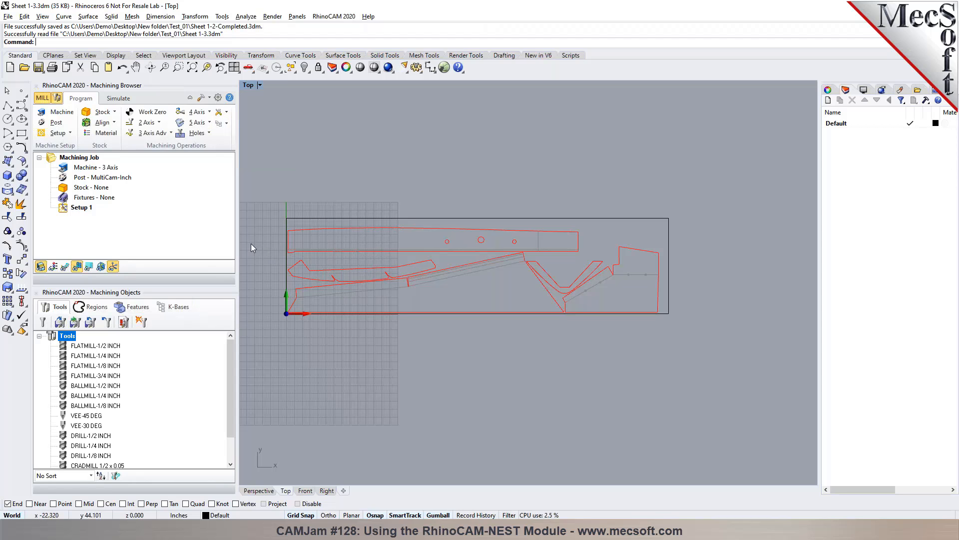
{"action": "left_click", "coordinate": [187, 313]}
{"action": "left_click", "coordinate": [42, 321]}
{"action": "left_click", "coordinate": [333, 161]}
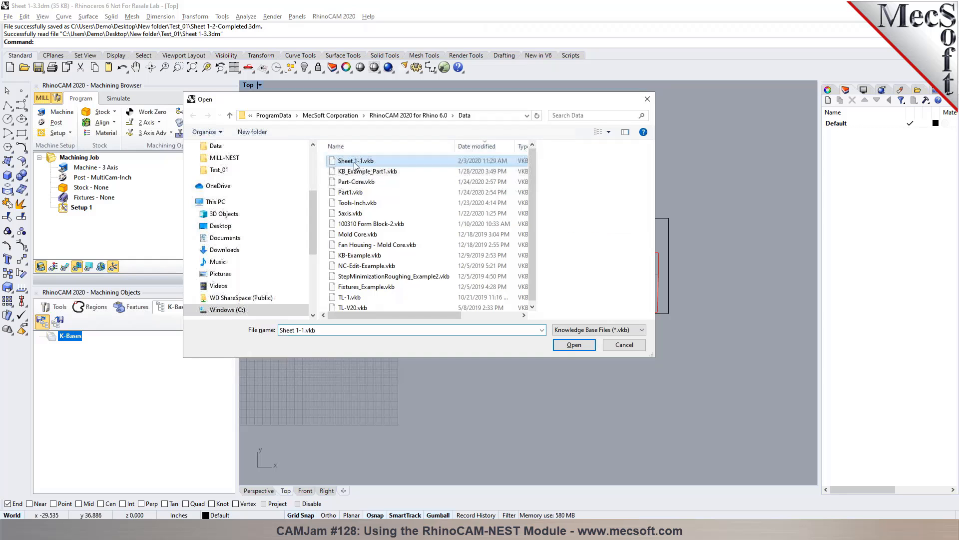
{"action": "left_click", "coordinate": [574, 345]}
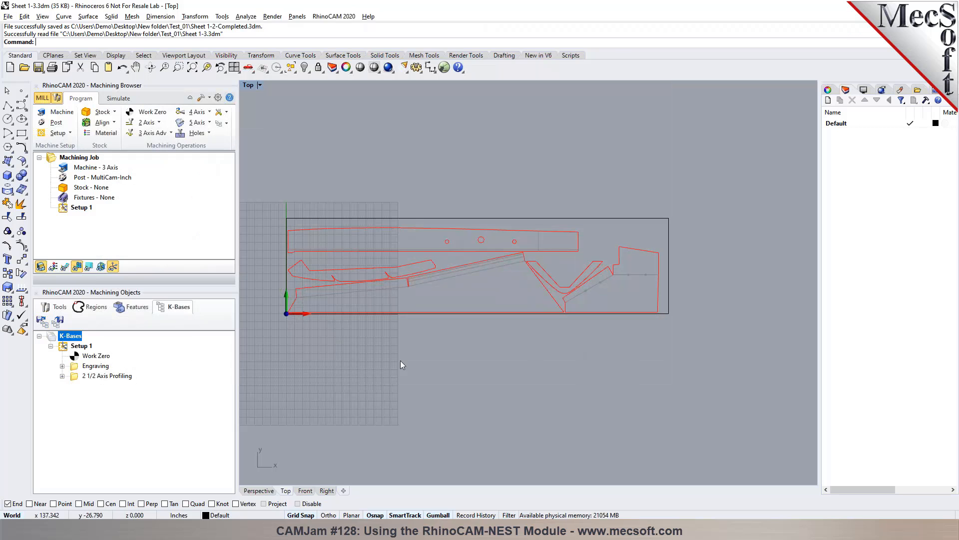
Step: Add a color filter to the Engraving selection rules in the knowledge base, picking the color from a grey inner marking curve
{"action": "left_click", "coordinate": [86, 366]}
{"action": "left_click", "coordinate": [62, 366]}
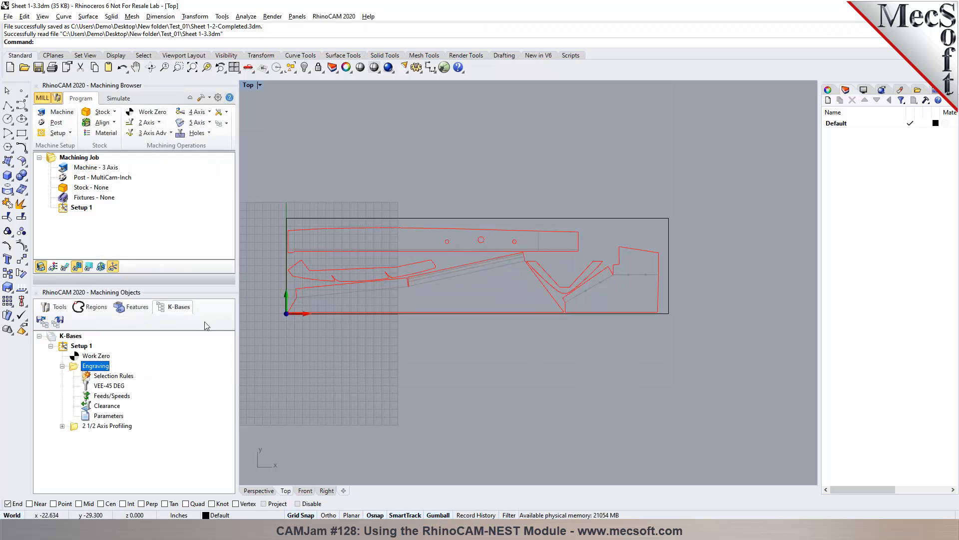
{"action": "scroll", "coordinate": [348, 273], "scroll_direction": "up", "scroll_amount": 4}
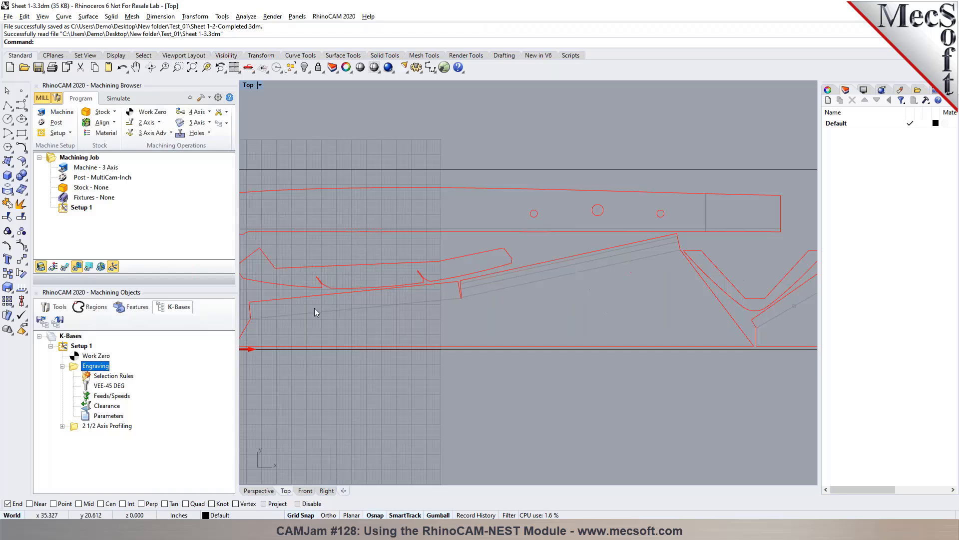
{"action": "double_click", "coordinate": [88, 378]}
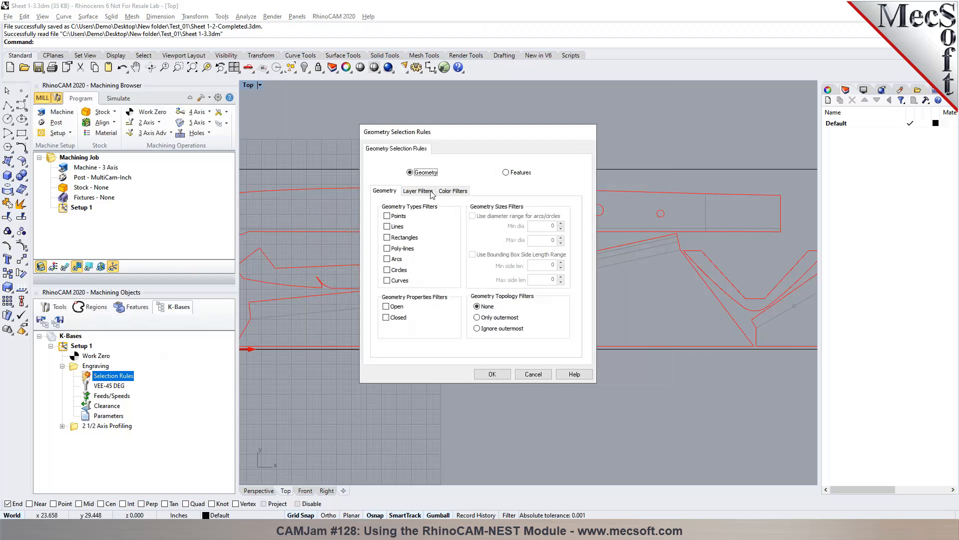
{"action": "left_click", "coordinate": [443, 191]}
{"action": "left_click", "coordinate": [382, 207]}
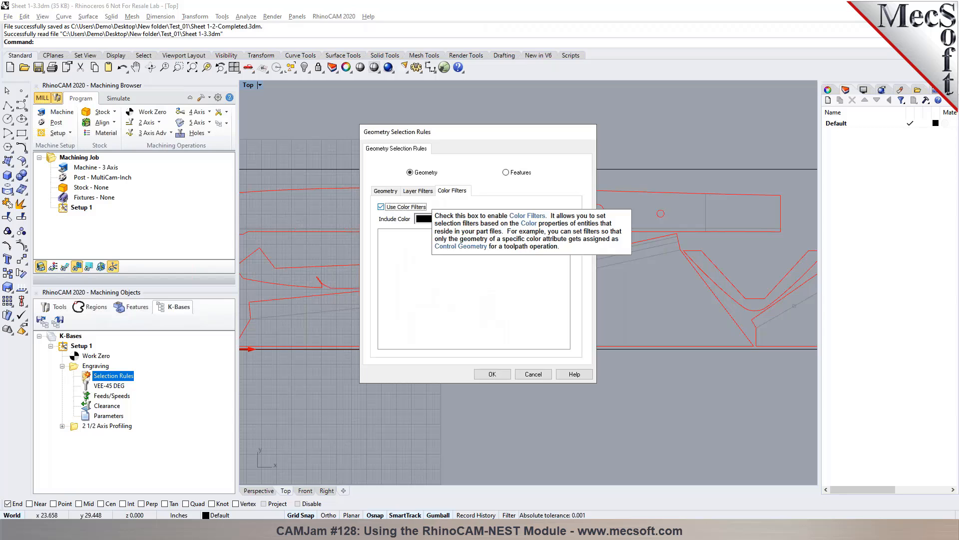
{"action": "left_click", "coordinate": [490, 218]}
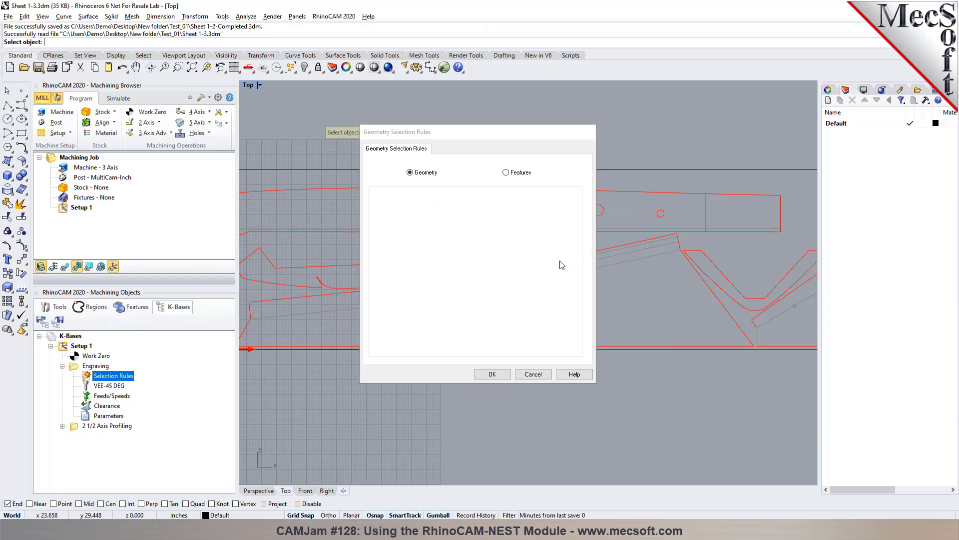
{"action": "left_click", "coordinate": [626, 269]}
{"action": "left_click", "coordinate": [493, 374]}
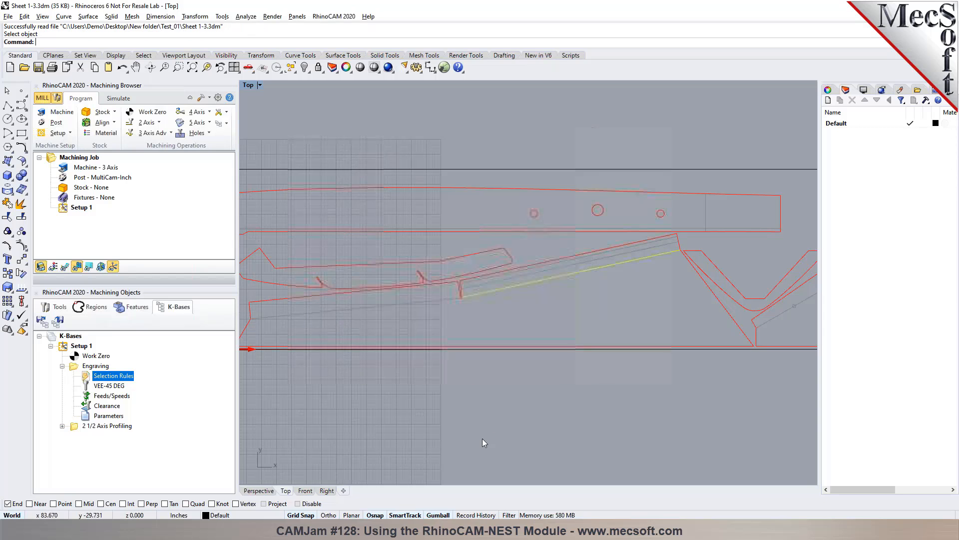
Step: Add a color filter to the 2 1/2 Axis Profiling selection rules, picking the color from a red part outline
{"action": "left_click", "coordinate": [62, 426]}
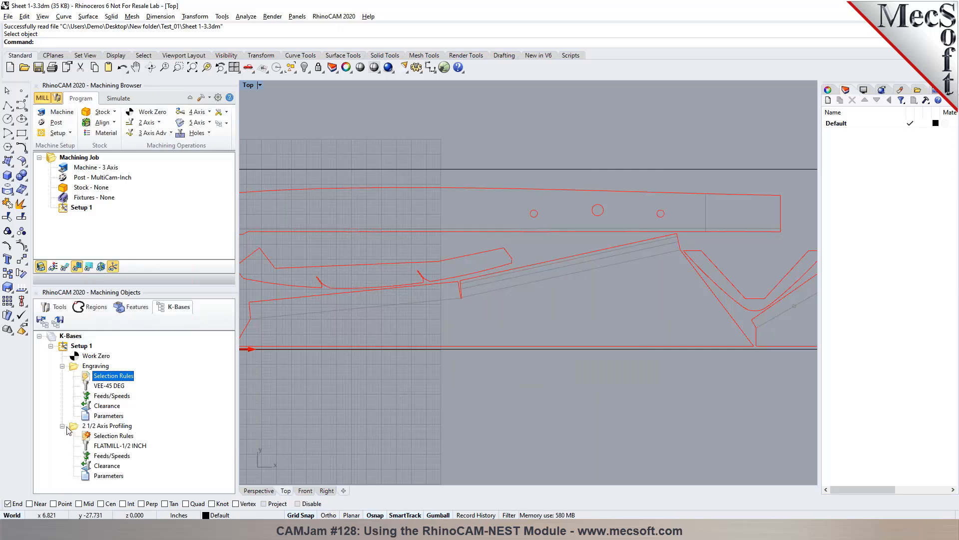
{"action": "double_click", "coordinate": [101, 436]}
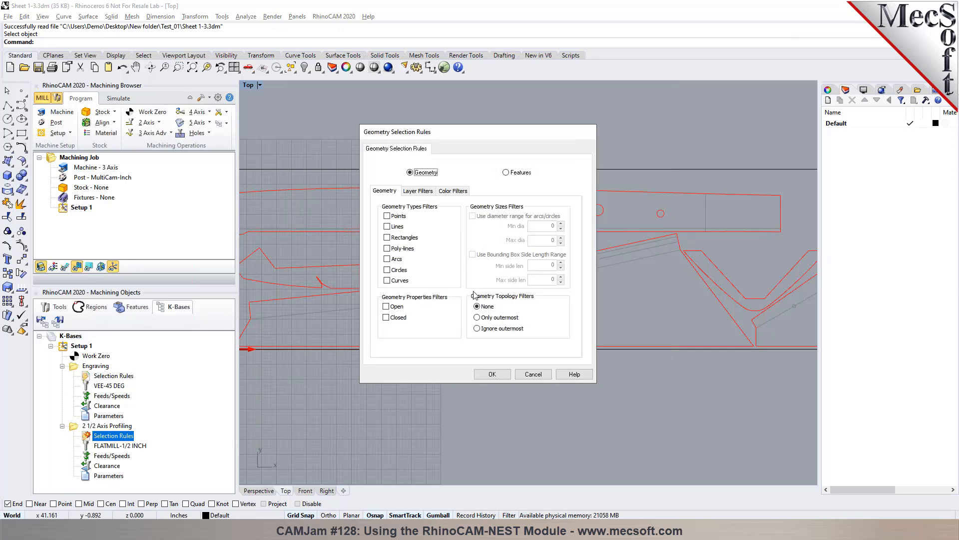
{"action": "left_click", "coordinate": [452, 191]}
{"action": "left_click", "coordinate": [388, 207]}
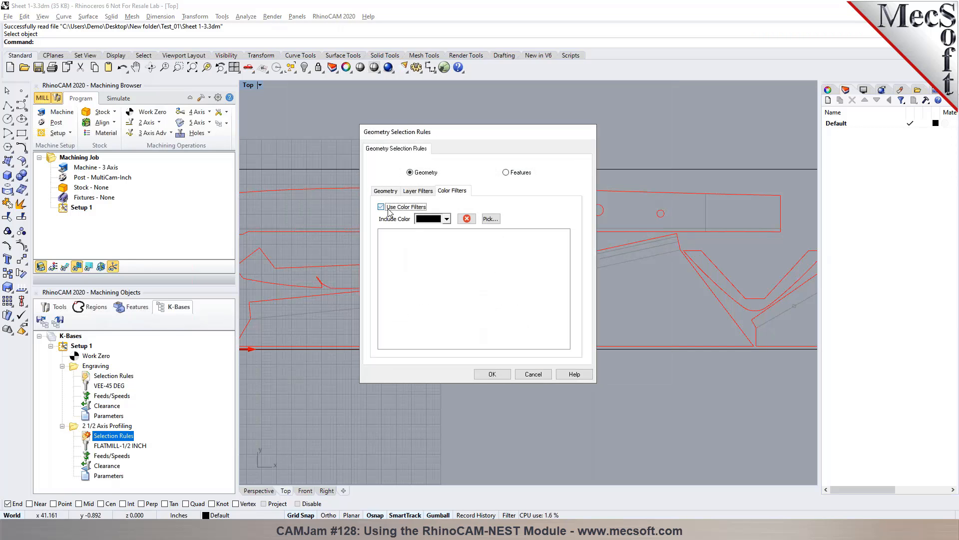
{"action": "left_click", "coordinate": [491, 219]}
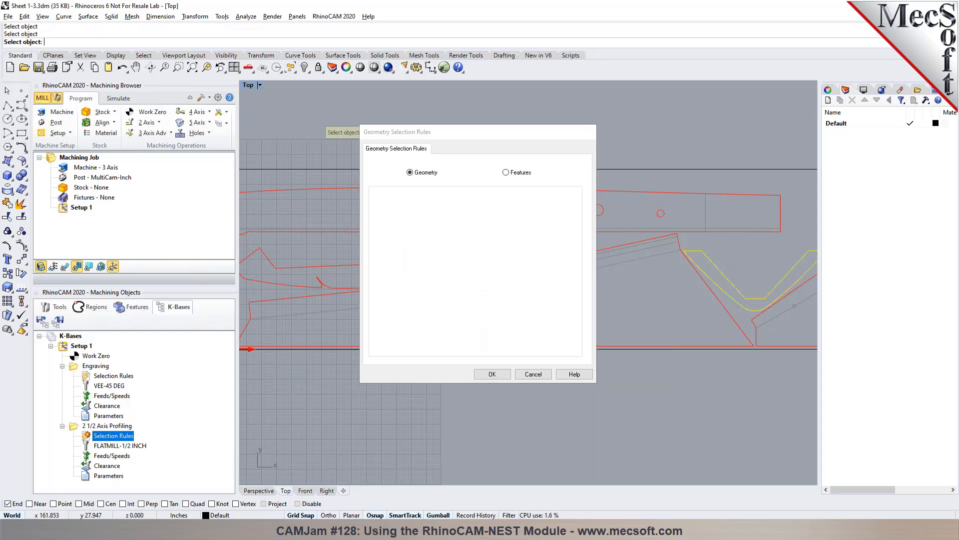
{"action": "left_click", "coordinate": [718, 269]}
{"action": "left_click", "coordinate": [494, 374]}
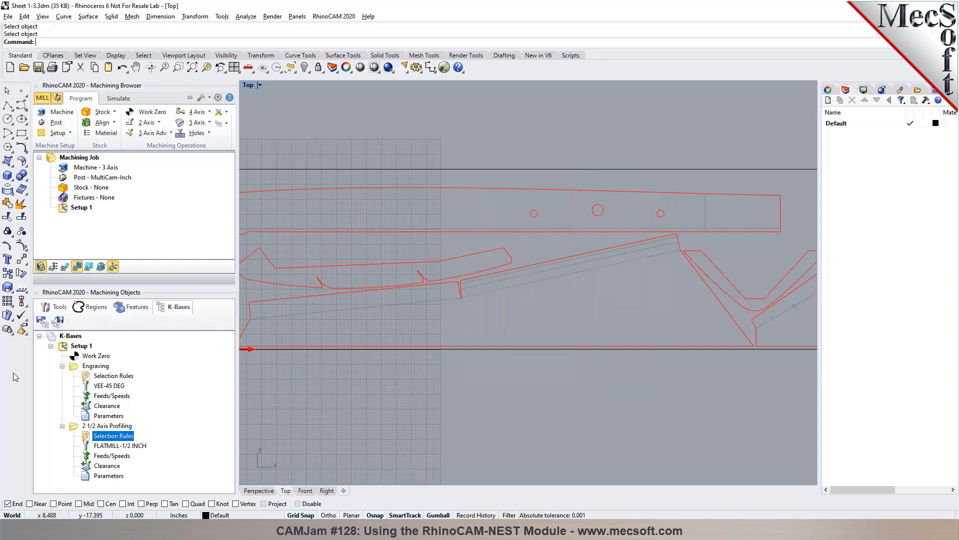
Step: Save the edited Setup 1 knowledge base as Sheet 1-1-WR.vkb in the RhinoCAM Data folder
{"action": "left_click", "coordinate": [62, 366]}
{"action": "left_click", "coordinate": [62, 375]}
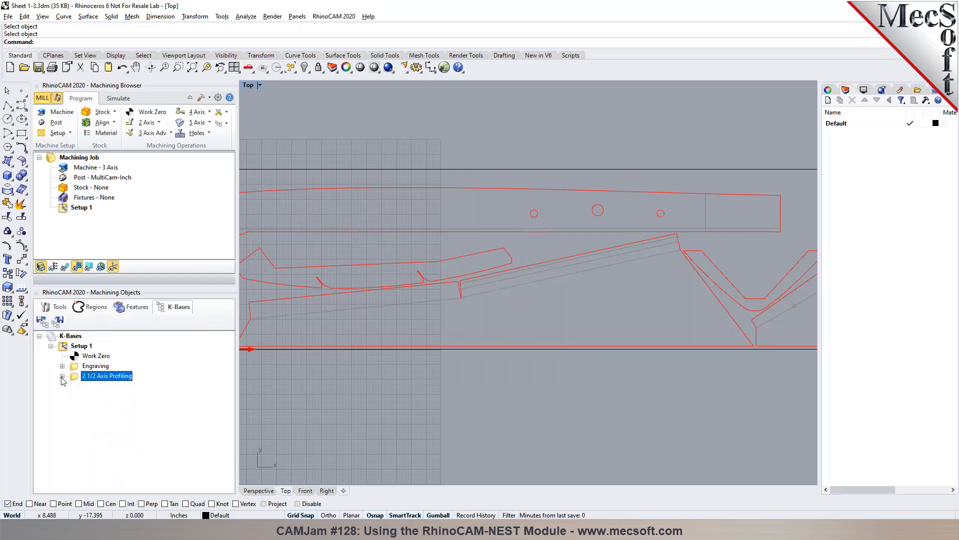
{"action": "left_click", "coordinate": [81, 346]}
{"action": "left_click", "coordinate": [58, 322]}
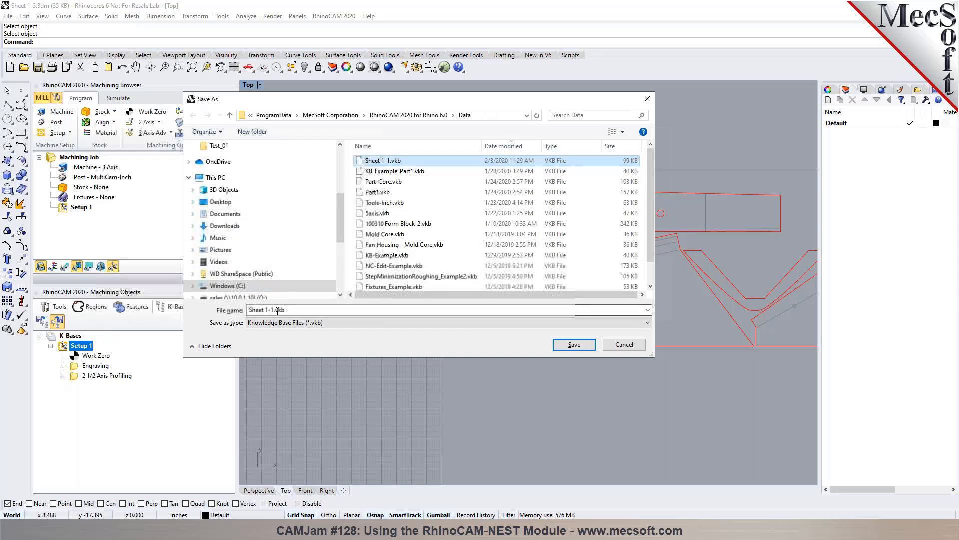
{"action": "left_click", "coordinate": [281, 310]}
{"action": "type", "text": "-WR"}
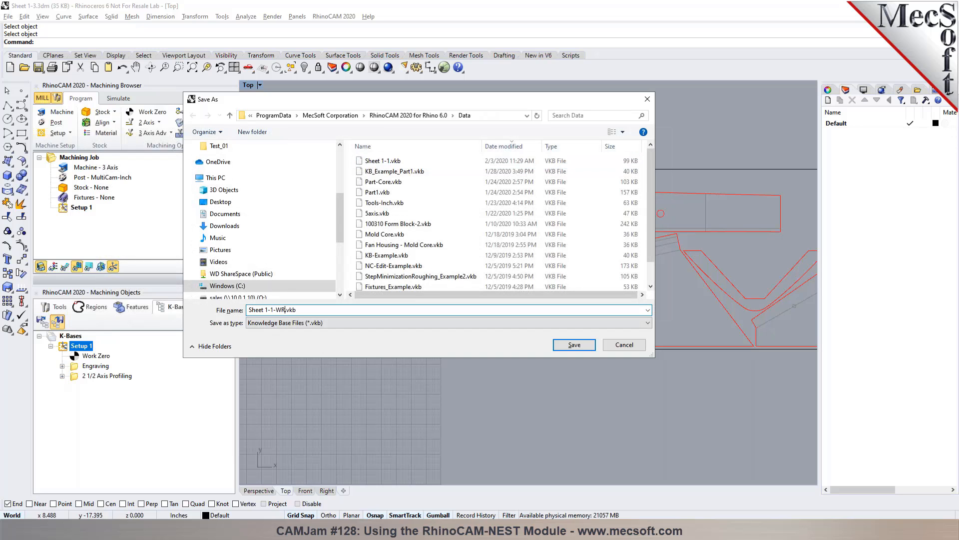
{"action": "key", "text": "Return"}
{"action": "scroll", "coordinate": [320, 280], "scroll_direction": "down", "scroll_amount": 3}
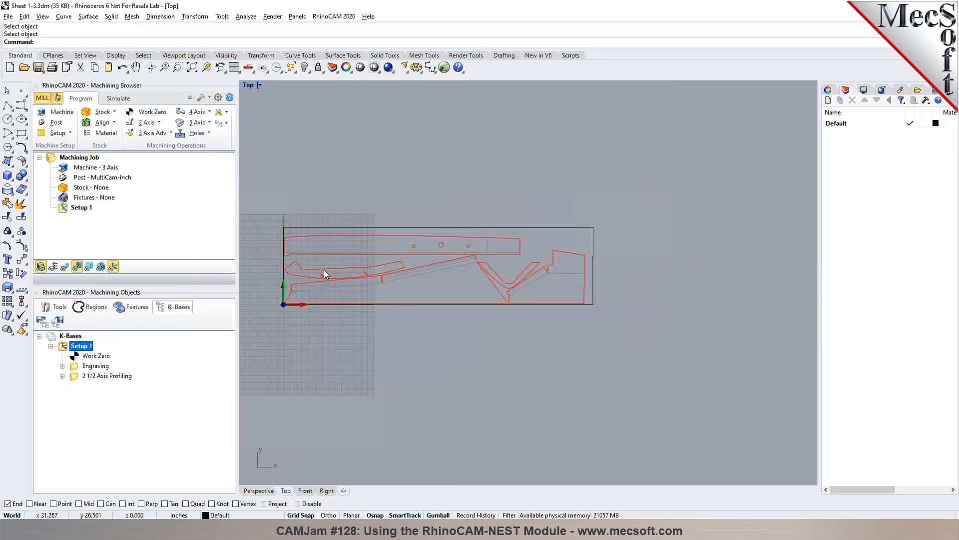
Step: Load the Sheet 1-1-WR.vkb knowledge base into the machining job
{"action": "left_click", "coordinate": [56, 306]}
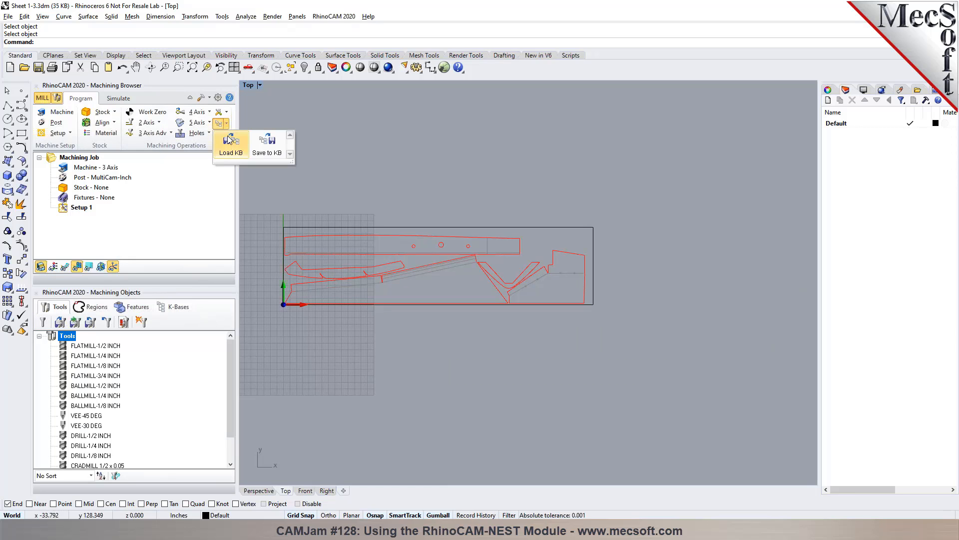
{"action": "left_click", "coordinate": [218, 123]}
{"action": "left_click", "coordinate": [361, 160]}
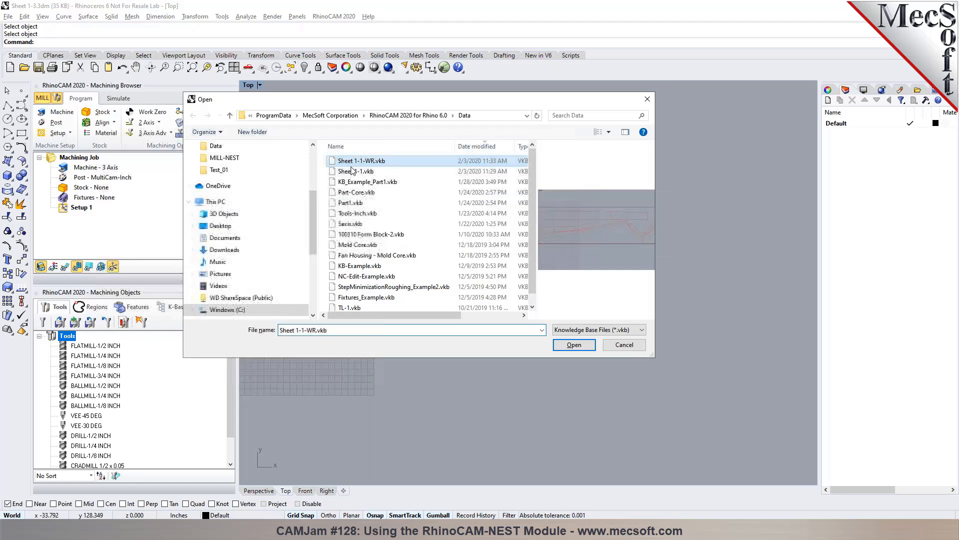
{"action": "left_click", "coordinate": [574, 345]}
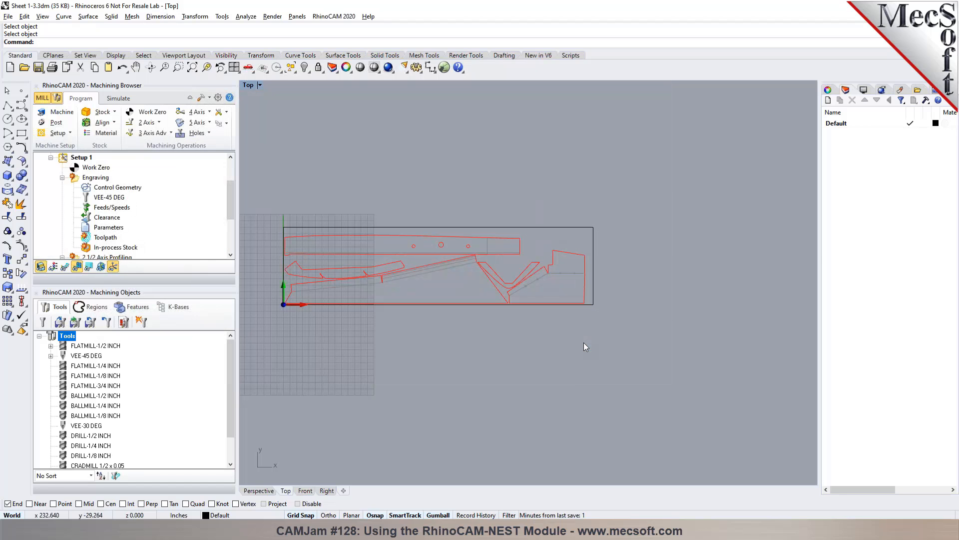
Step: Add a box stock 240 long and 0.25 high at the origin, and regenerate the Setup 1 toolpaths
{"action": "scroll", "coordinate": [165, 223], "scroll_direction": "up", "scroll_amount": 2}
{"action": "left_click", "coordinate": [103, 112]}
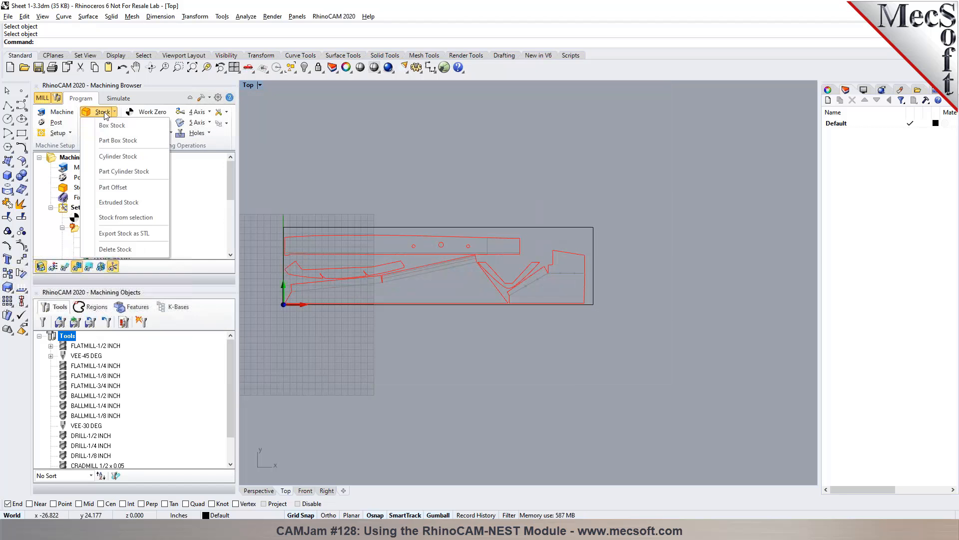
{"action": "left_click", "coordinate": [110, 126]}
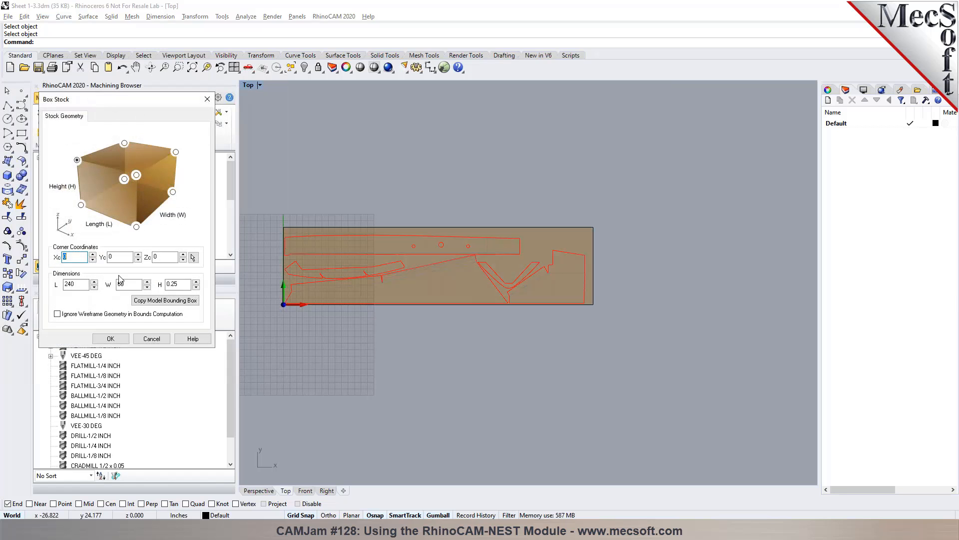
{"action": "left_click", "coordinate": [111, 339]}
{"action": "right_click", "coordinate": [76, 207]}
{"action": "left_click", "coordinate": [80, 216]}
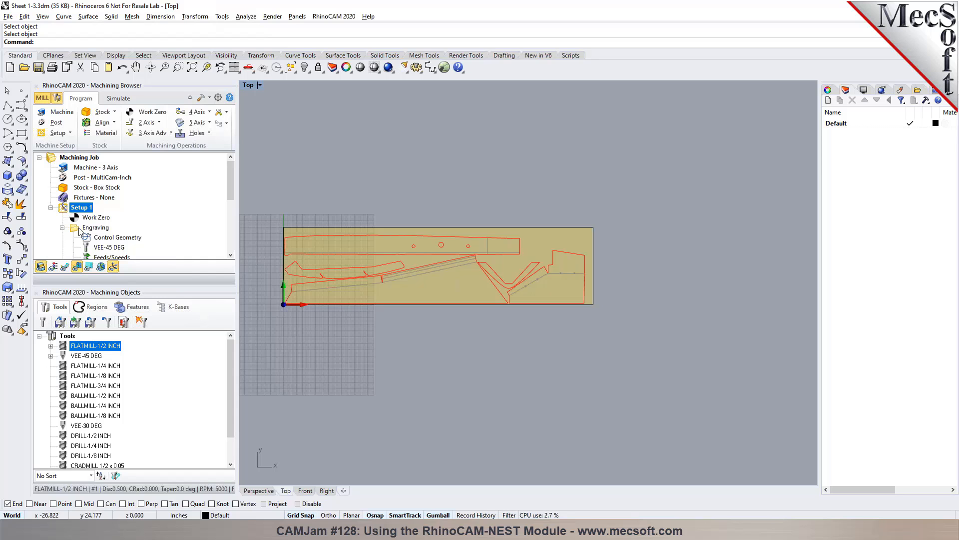
Step: Examine which curves are assigned to the Engraving and 2 1/2 Axis Profiling operations on the sheet
{"action": "scroll", "coordinate": [287, 298], "scroll_direction": "up", "scroll_amount": 5}
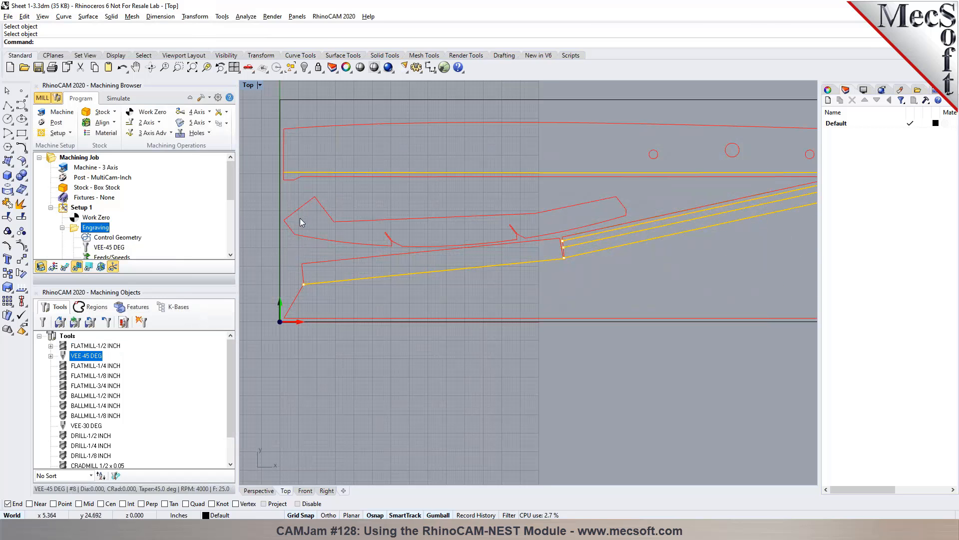
{"action": "scroll", "coordinate": [341, 287], "scroll_direction": "down", "scroll_amount": 3}
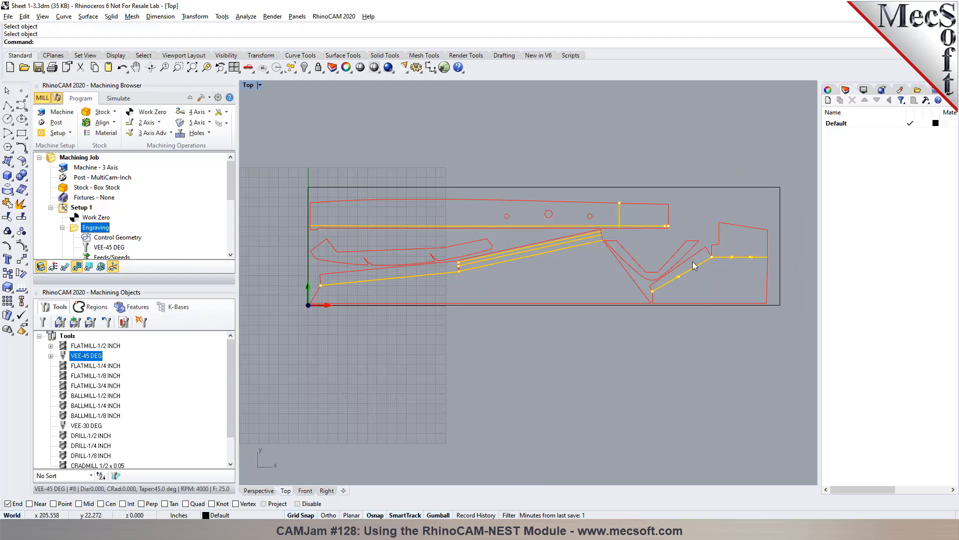
{"action": "left_click", "coordinate": [62, 228]}
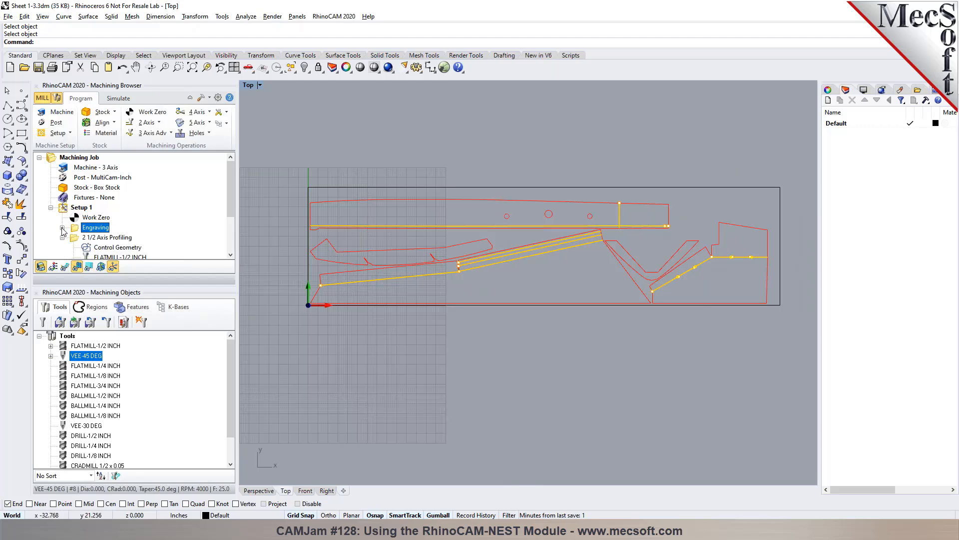
{"action": "left_click", "coordinate": [90, 239]}
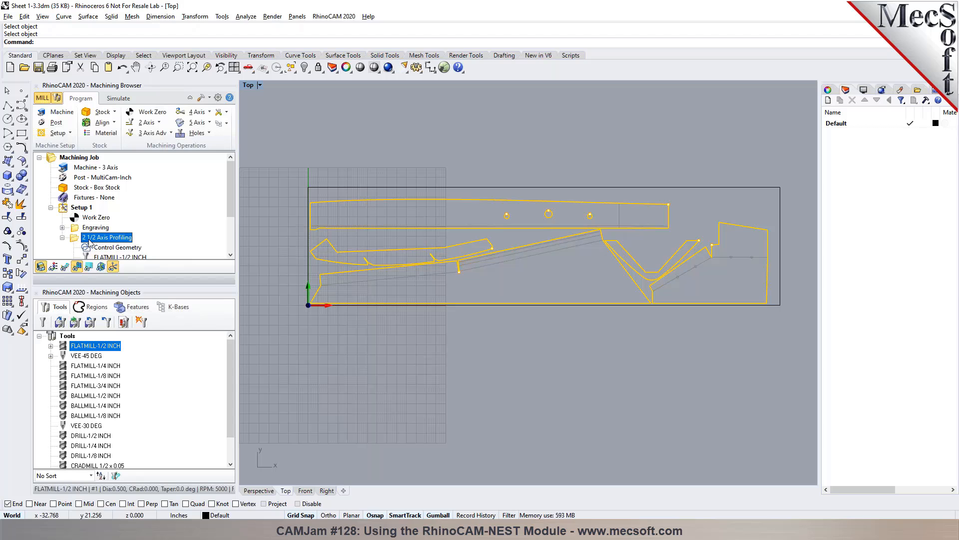
{"action": "left_click", "coordinate": [63, 238]}
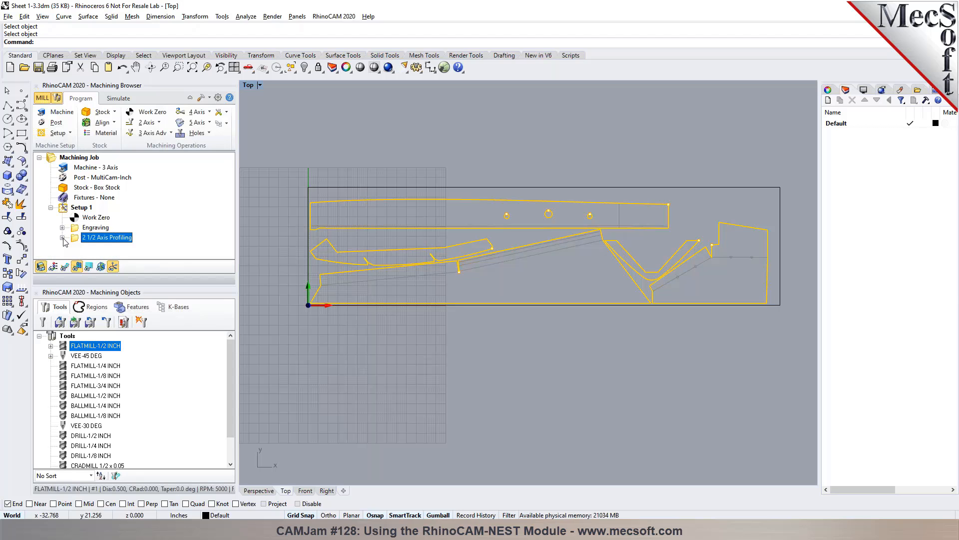
Step: Post-process Setup 1 with the MultiCam-Inch post to Sheet 1-3_Setup 1.cnc on the Desktop, and close the G-code file
{"action": "left_click", "coordinate": [92, 228]}
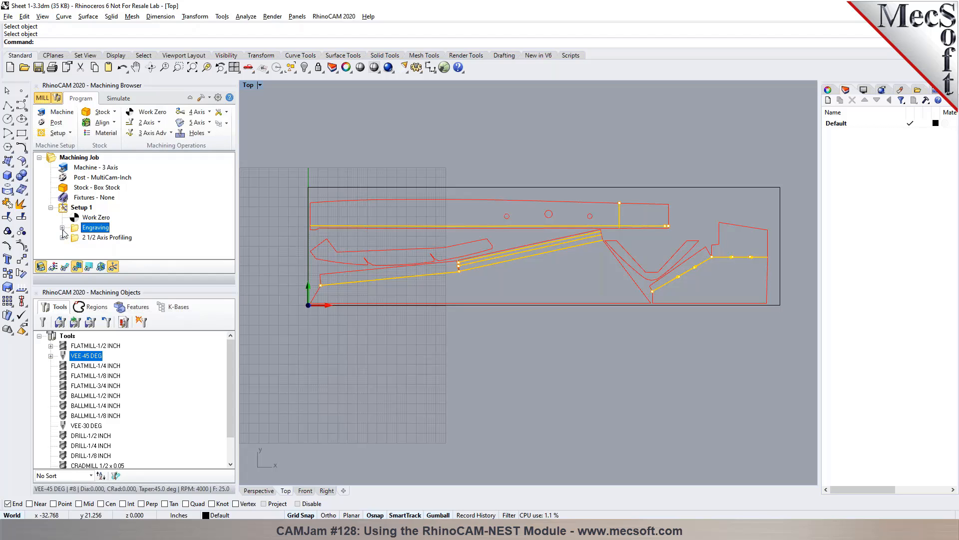
{"action": "left_click", "coordinate": [62, 228]}
{"action": "left_click", "coordinate": [62, 179]}
{"action": "right_click", "coordinate": [75, 209]}
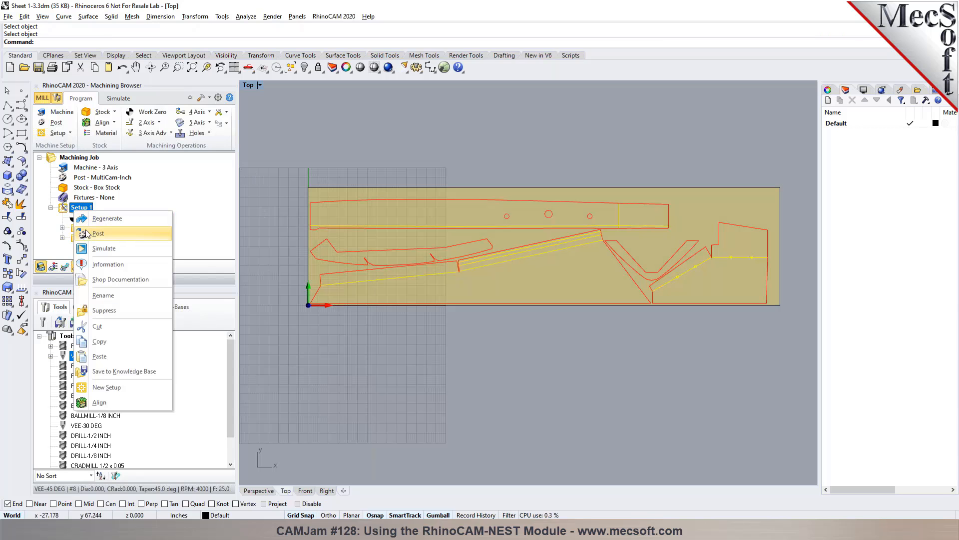
{"action": "left_click", "coordinate": [89, 234]}
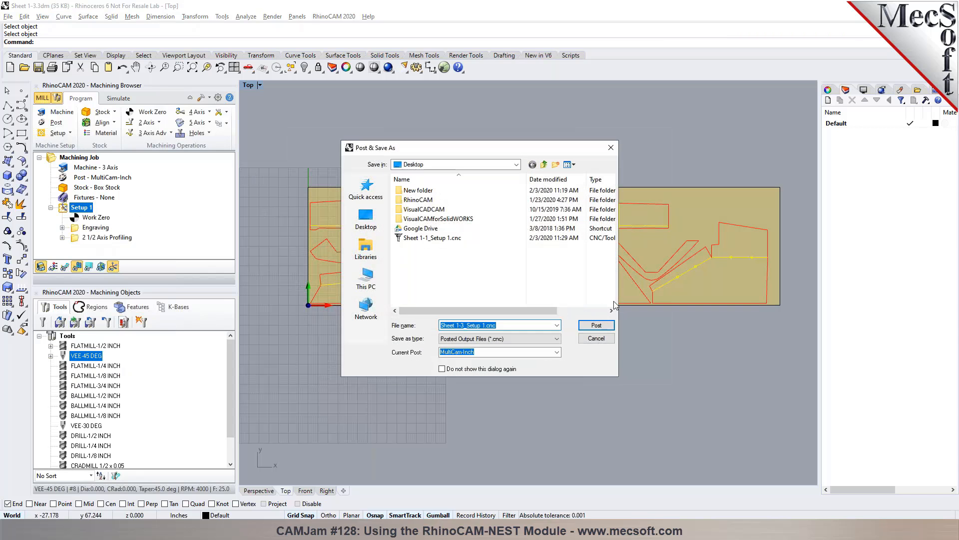
{"action": "left_click", "coordinate": [599, 325]}
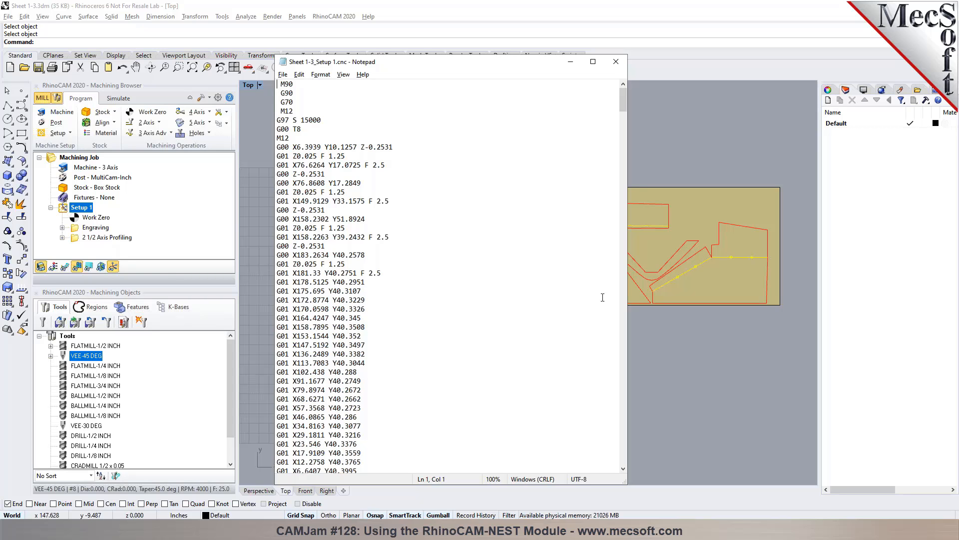
{"action": "left_click", "coordinate": [617, 66]}
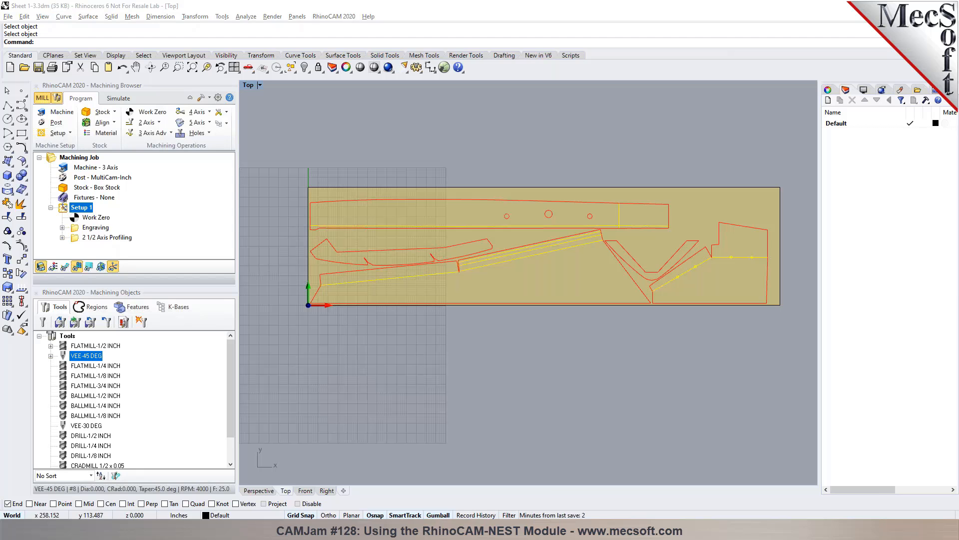
Step: Open the recent file Test_01-REV1.3dm without saving the changes to Sheet 1-3.3dm
{"action": "left_click", "coordinate": [8, 17]}
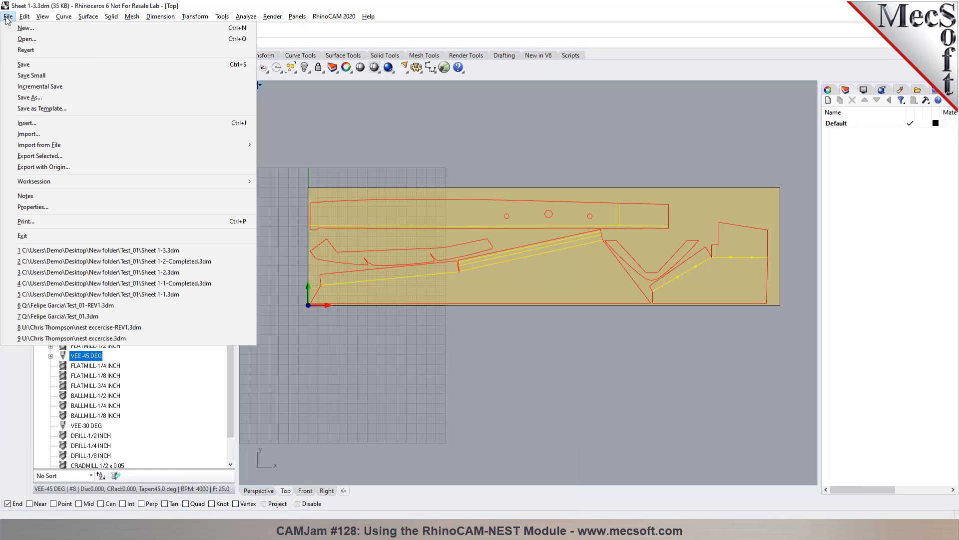
{"action": "left_click", "coordinate": [80, 306]}
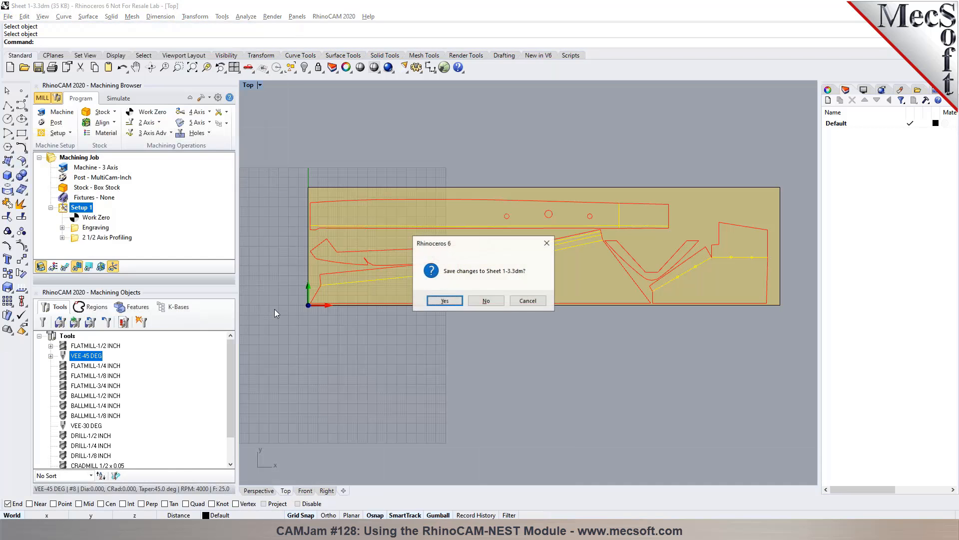
{"action": "left_click", "coordinate": [486, 301]}
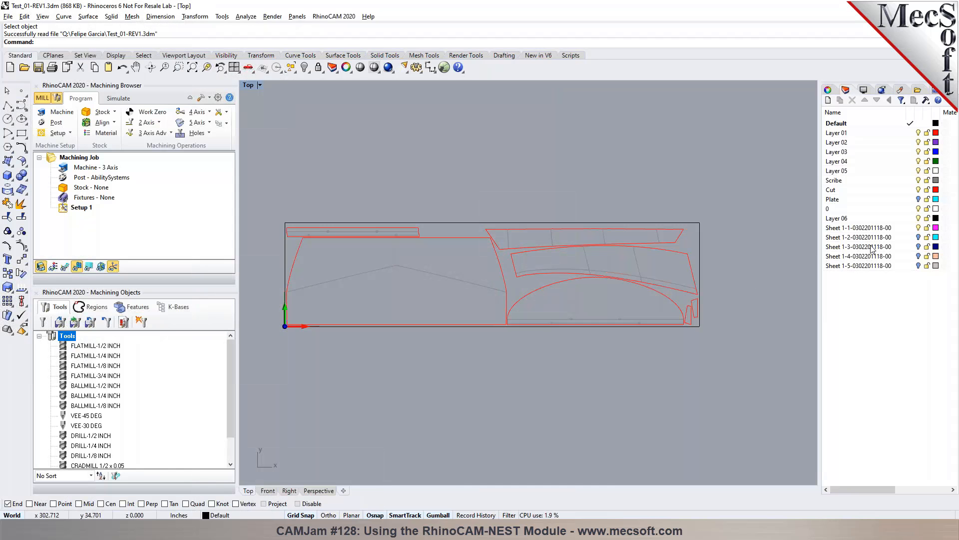
Step: Preview the nested geometry on the Sheet 1-2 through Sheet 1-5 layers, leaving only the Sheet 1-1 layout displayed
{"action": "left_click", "coordinate": [918, 238]}
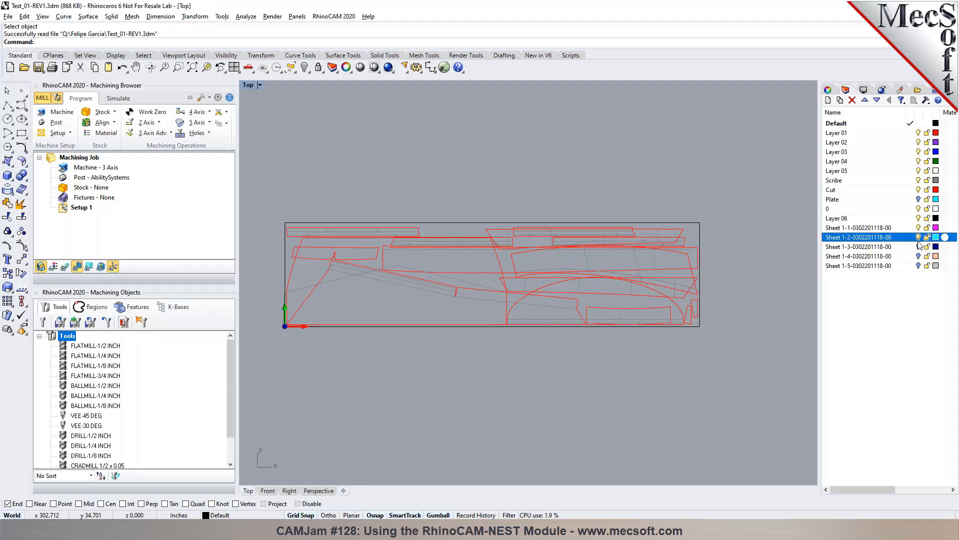
{"action": "left_click", "coordinate": [918, 247]}
{"action": "left_click", "coordinate": [918, 257]}
{"action": "left_click", "coordinate": [918, 266]}
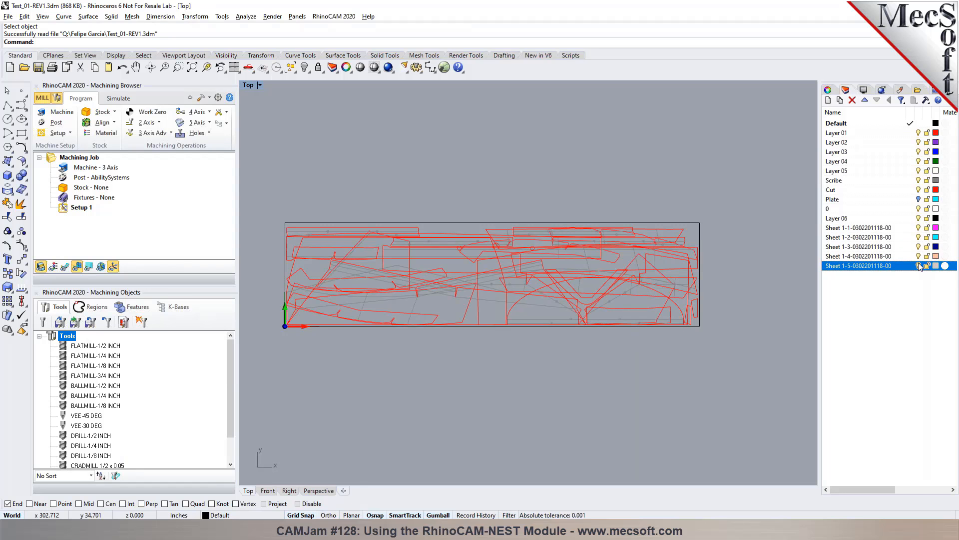
{"action": "left_click", "coordinate": [918, 266]}
{"action": "left_click", "coordinate": [918, 256]}
{"action": "left_click", "coordinate": [918, 246]}
{"action": "left_click", "coordinate": [919, 238]}
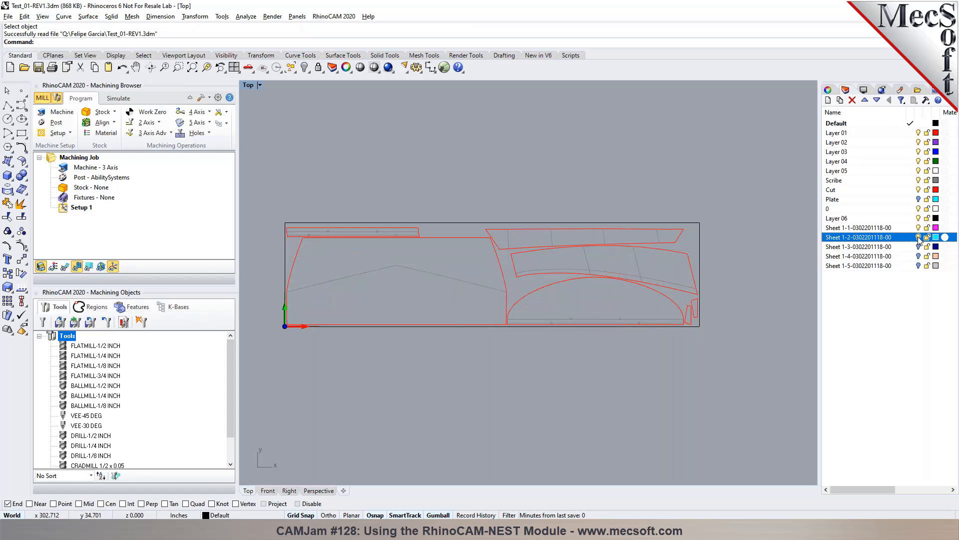
{"action": "left_click", "coordinate": [919, 237]}
{"action": "left_click", "coordinate": [919, 237]}
Step: Hide the layers from Layer 01 through Layer 06 and save Test_01-REV1.3dm
{"action": "left_click", "coordinate": [844, 219]}
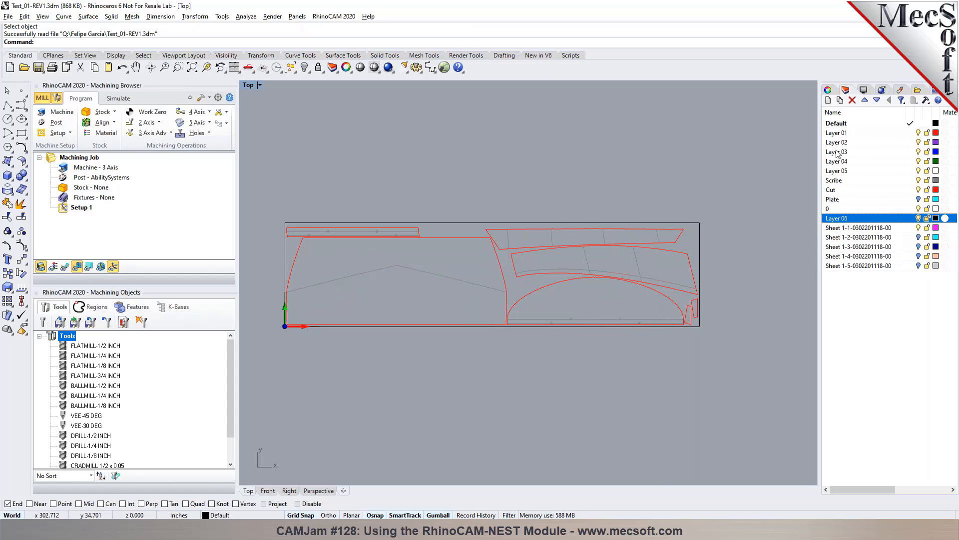
{"action": "left_click", "coordinate": [837, 133], "text": "shift"}
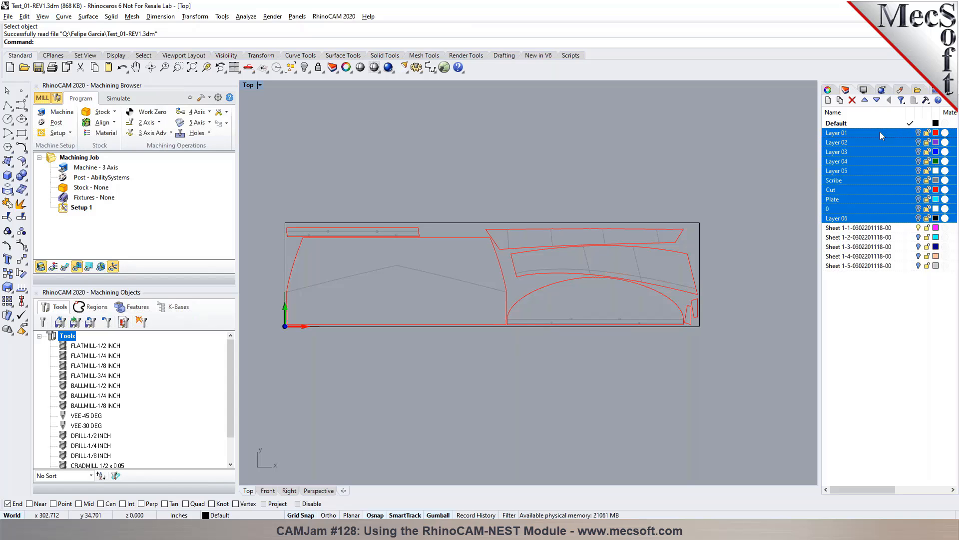
{"action": "scroll", "coordinate": [571, 169], "scroll_direction": "down", "scroll_amount": 3}
{"action": "scroll", "coordinate": [634, 178], "scroll_direction": "up", "scroll_amount": 2}
{"action": "left_click", "coordinate": [81, 157]}
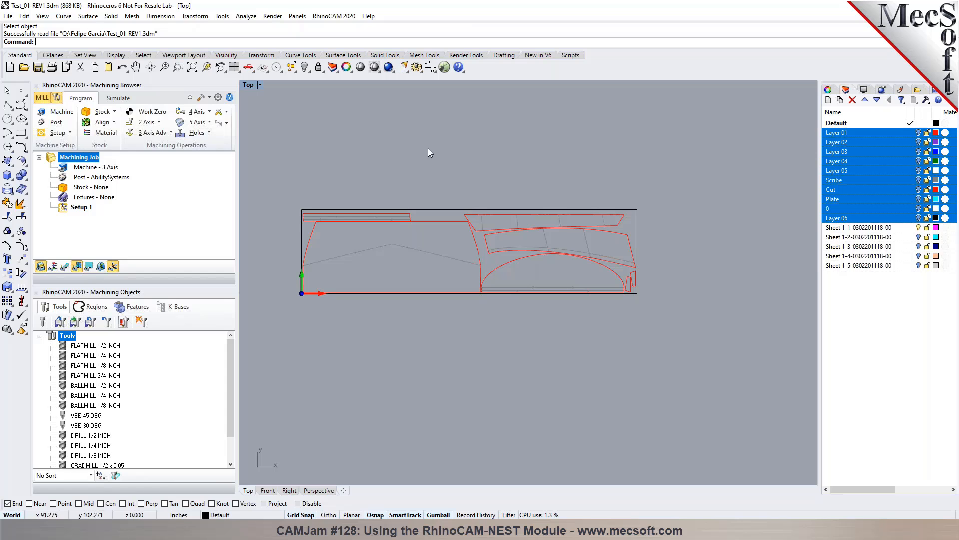
{"action": "left_click", "coordinate": [877, 229]}
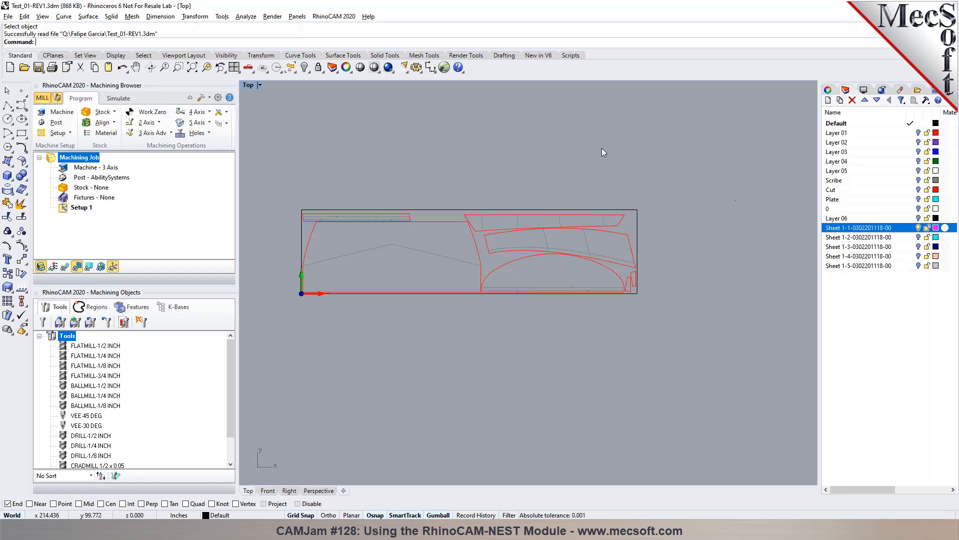
{"action": "left_click", "coordinate": [39, 67]}
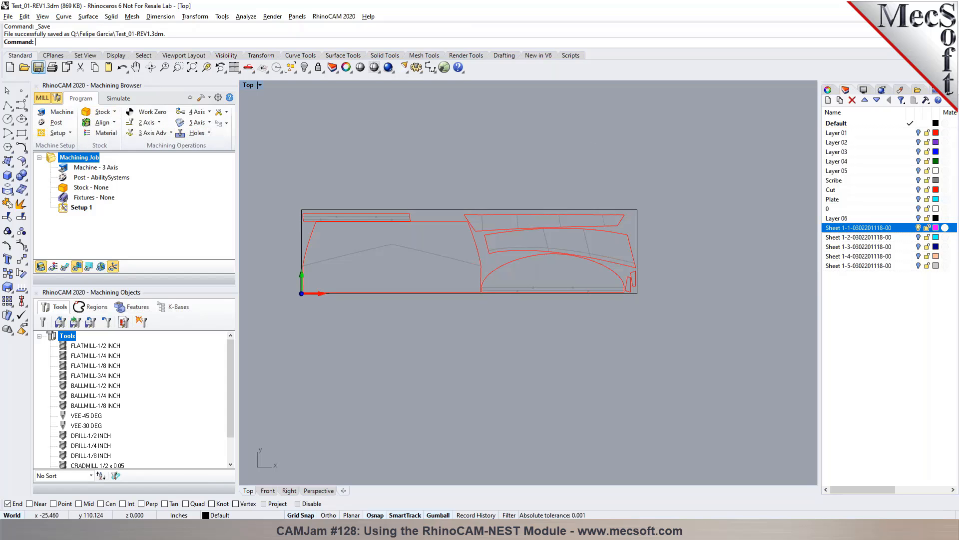
Step: Load the saved engraving and profiling knowledge base into the machining job
{"action": "left_click", "coordinate": [226, 124]}
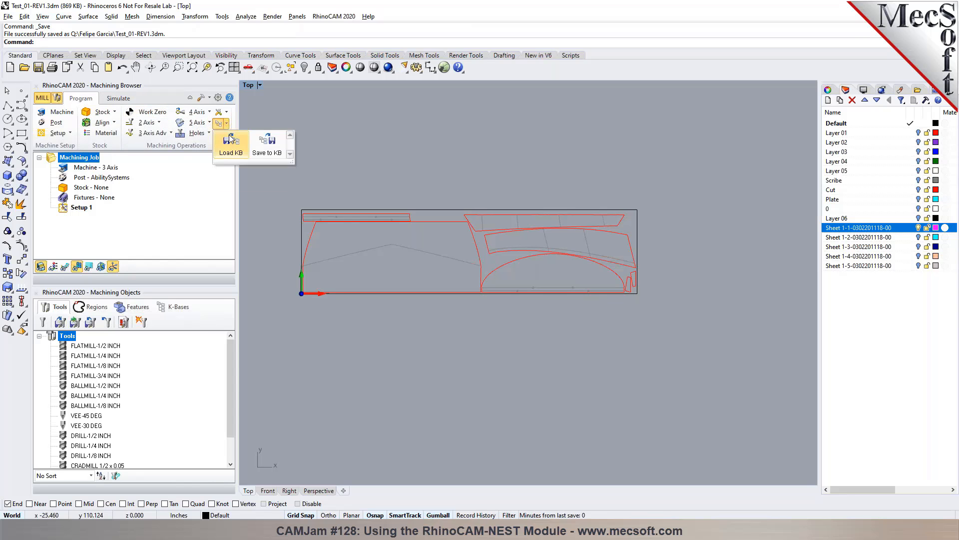
{"action": "left_click", "coordinate": [228, 141]}
{"action": "left_click", "coordinate": [356, 161]}
{"action": "left_click", "coordinate": [574, 345]}
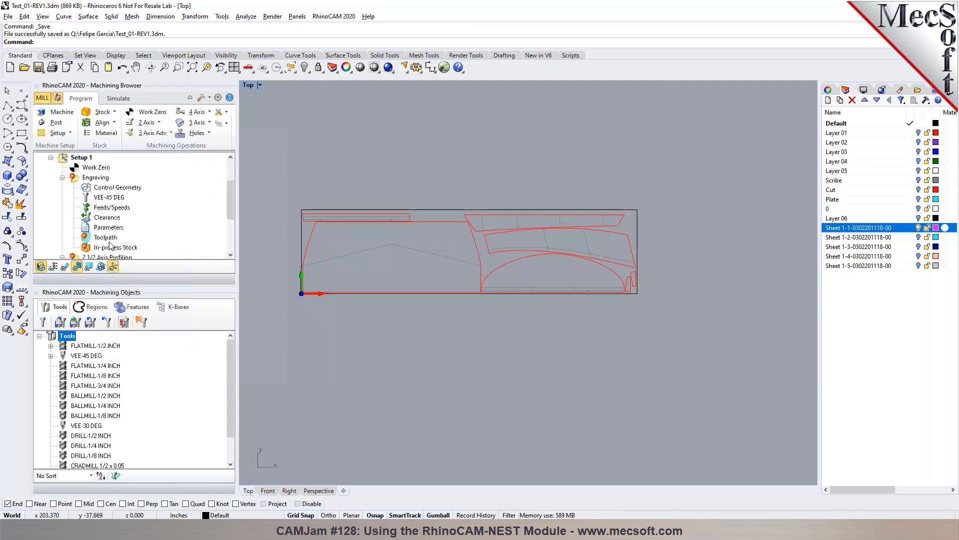
Step: Check which Sheet 1-1 curves are assigned to the Engraving and 2 1/2 Axis Profiling operations, and collapse both operations
{"action": "left_click", "coordinate": [79, 180]}
{"action": "scroll", "coordinate": [467, 252], "scroll_direction": "down", "scroll_amount": 17}
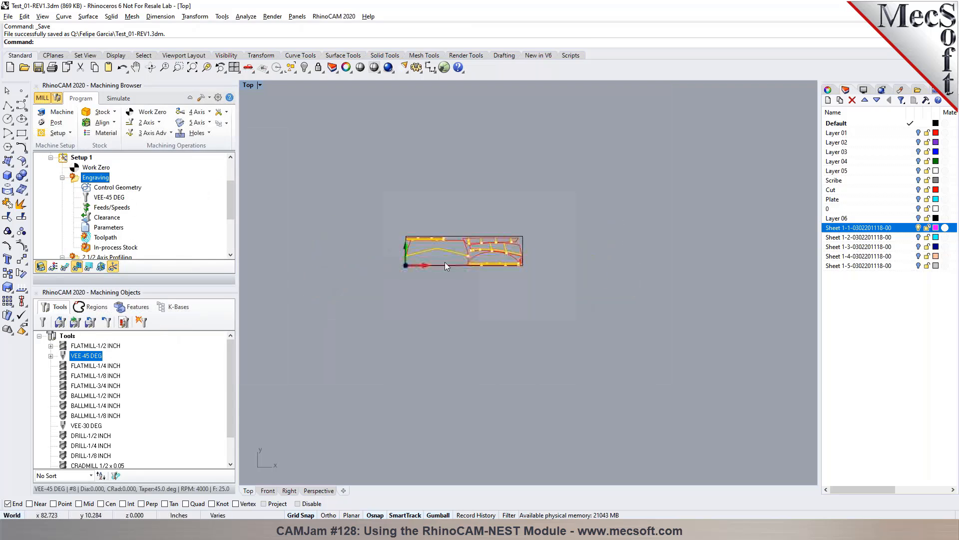
{"action": "scroll", "coordinate": [300, 225], "scroll_direction": "up", "scroll_amount": 4}
{"action": "left_click", "coordinate": [62, 178]}
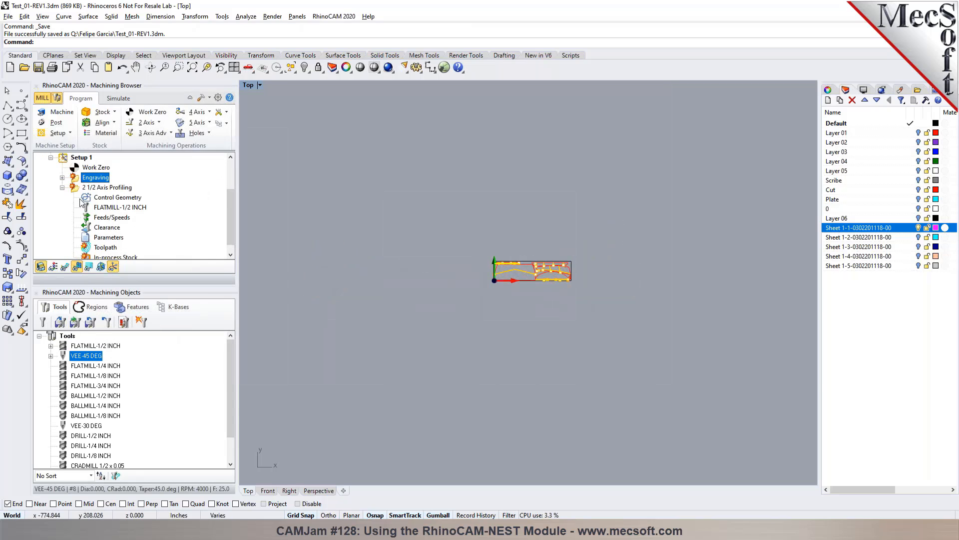
{"action": "left_click", "coordinate": [83, 190]}
{"action": "left_click", "coordinate": [63, 187]}
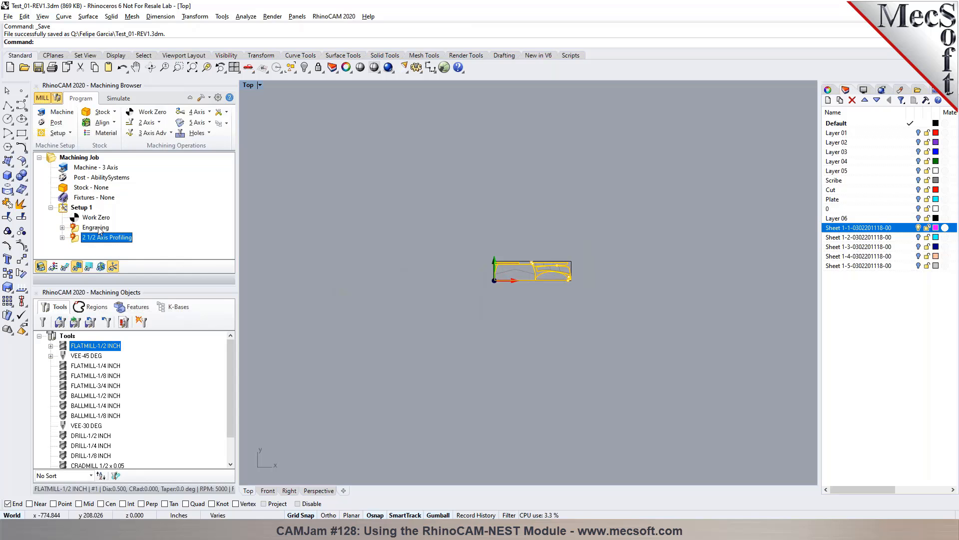
Step: Regenerate the Engraving and 2 1/2 Axis Profiling operations and clear the selection
{"action": "left_click", "coordinate": [100, 227]}
{"action": "right_click", "coordinate": [110, 237]}
{"action": "key", "text": "Escape"}
{"action": "left_click", "coordinate": [382, 250]}
{"action": "scroll", "coordinate": [540, 267], "scroll_direction": "up", "scroll_amount": 16}
{"action": "scroll", "coordinate": [439, 239], "scroll_direction": "down", "scroll_amount": 4}
Step: Add a MOp Set after Work Zero and place the Engraving and 2 1/2 Axis Profiling operations inside it
{"action": "left_click", "coordinate": [96, 218]}
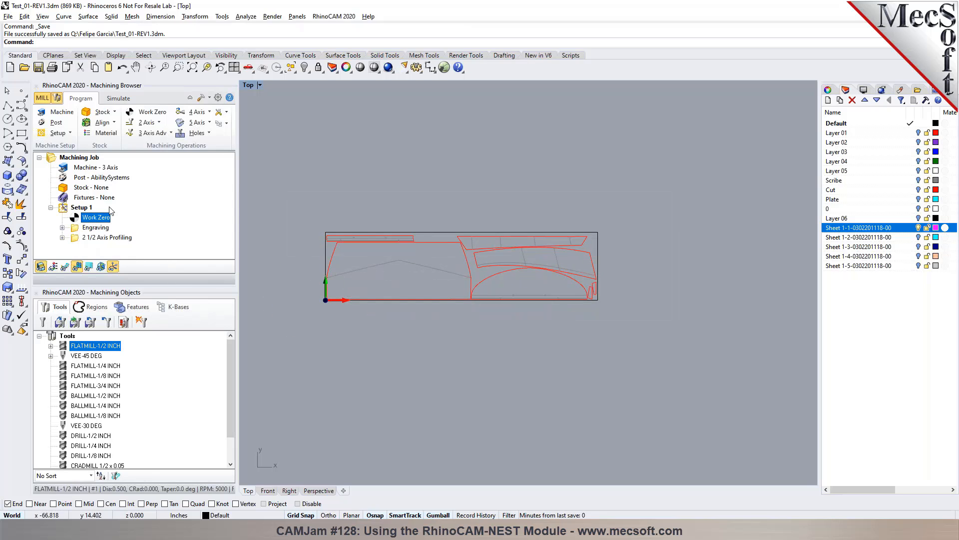
{"action": "left_click", "coordinate": [226, 124]}
{"action": "left_click", "coordinate": [226, 113]}
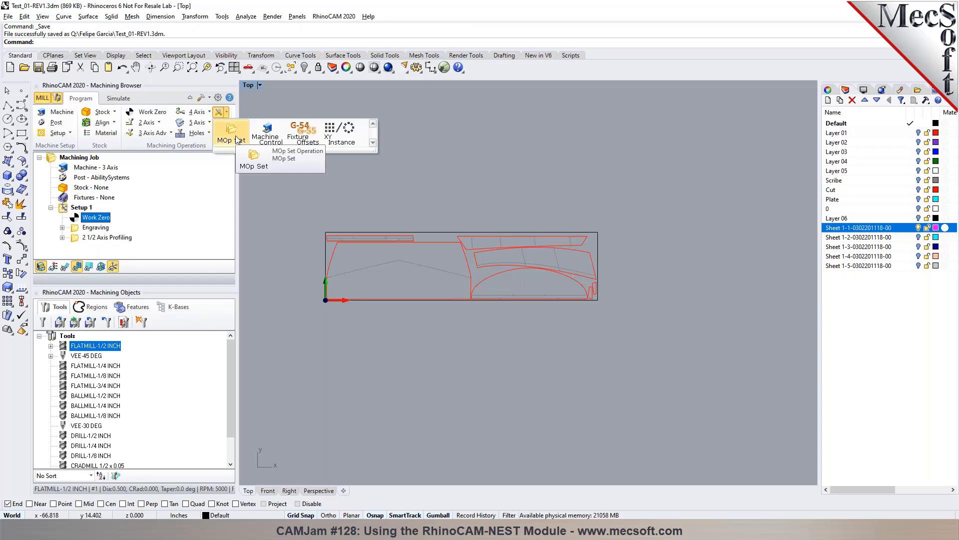
{"action": "left_click", "coordinate": [232, 134]}
{"action": "mouse_move", "coordinate": [90, 237]}
{"action": "left_mouse_down"}
{"action": "mouse_move", "coordinate": [88, 229]}
{"action": "mouse_move", "coordinate": [82, 249]}
{"action": "mouse_move", "coordinate": [89, 240]}
{"action": "left_mouse_up"}
Step: Rename the new operation set as MOp Set- Sheet 1 and collapse it
{"action": "left_click", "coordinate": [88, 228]}
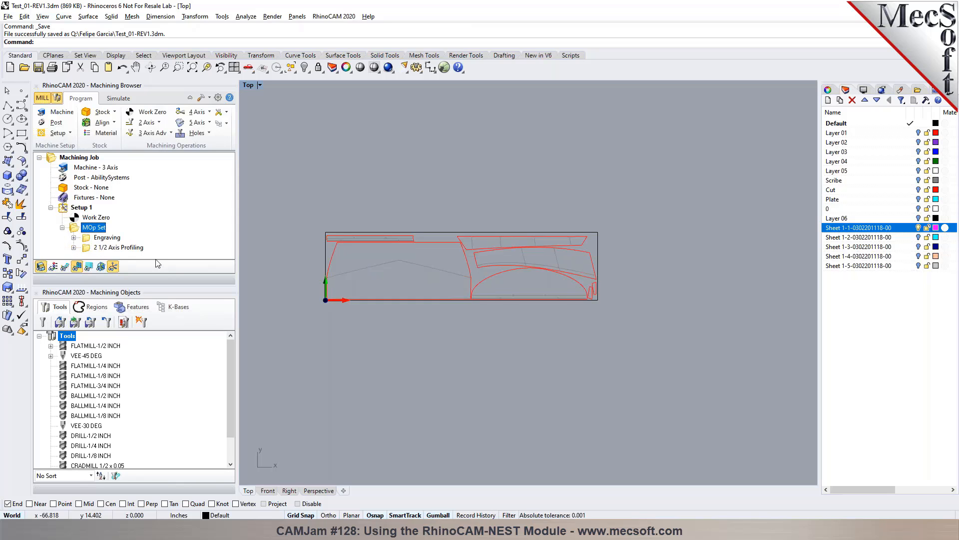
{"action": "left_click", "coordinate": [109, 228]}
{"action": "type", "text": "- Sheet 1"}
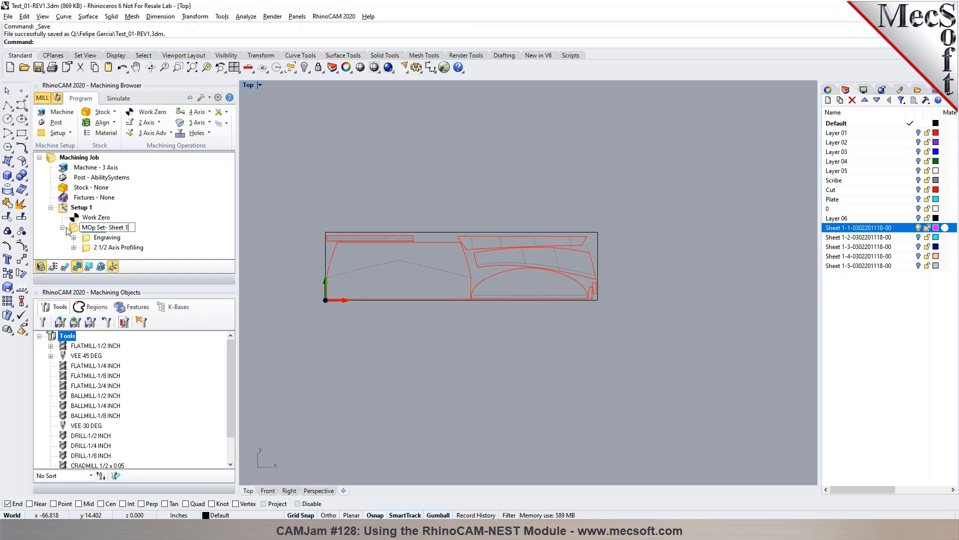
{"action": "key", "text": "Return"}
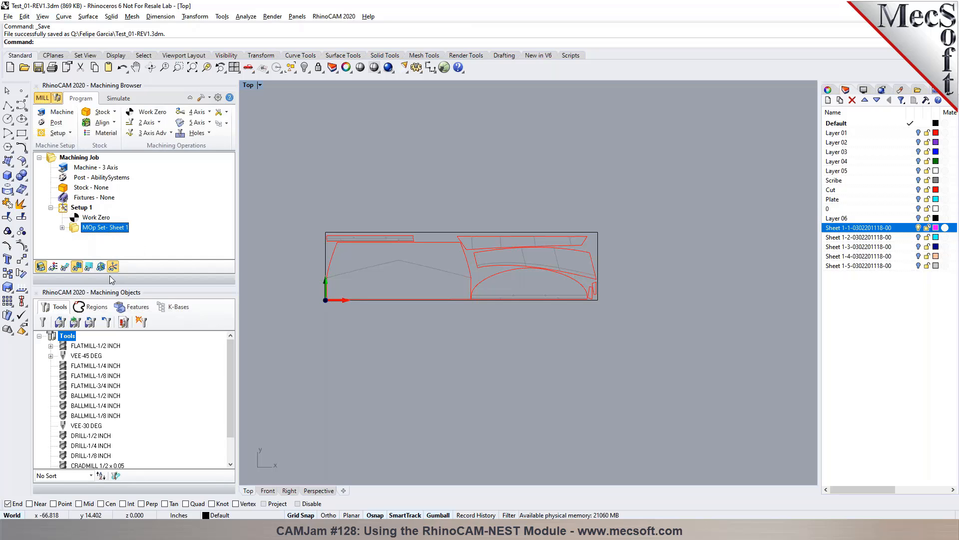
Step: Copy MOp Set- Sheet 1 and paste the duplicate directly after it in Setup 1
{"action": "left_click_drag", "start_coordinate": [110, 284], "coordinate": [110, 332]}
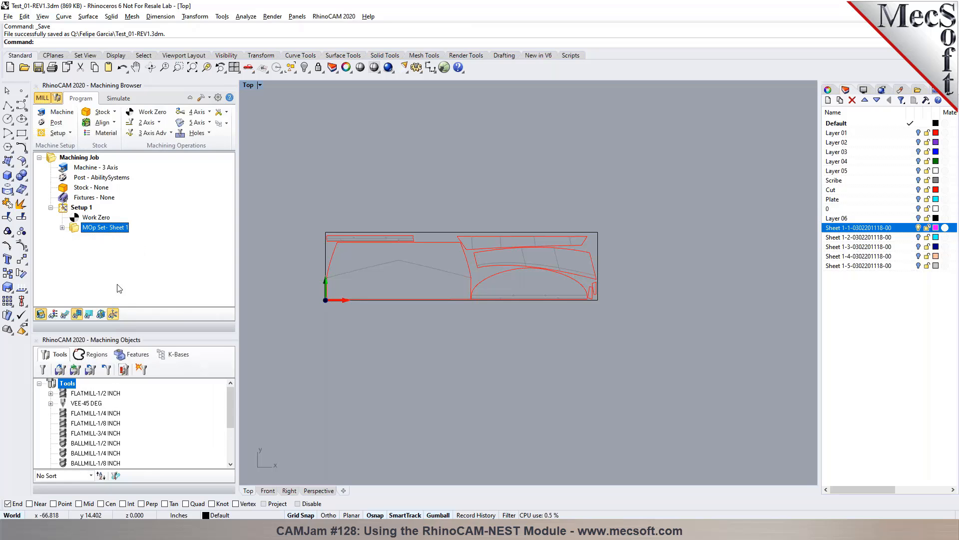
{"action": "left_click", "coordinate": [77, 228]}
{"action": "right_click", "coordinate": [77, 229]}
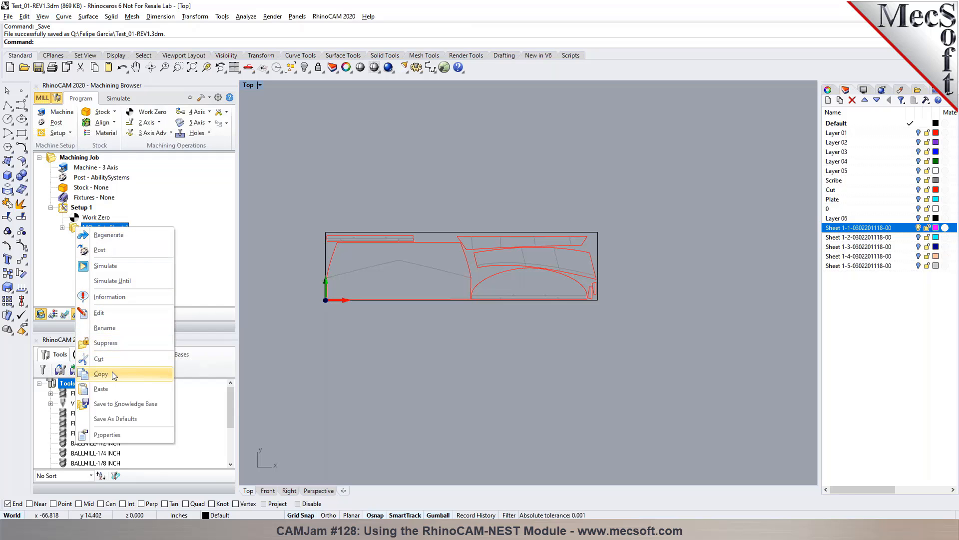
{"action": "left_click", "coordinate": [113, 373]}
{"action": "right_click", "coordinate": [78, 229]}
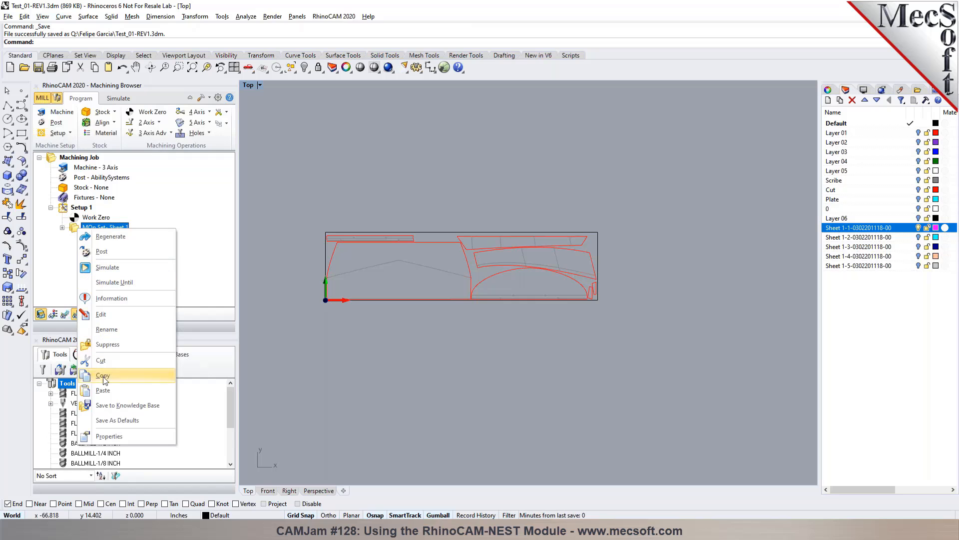
{"action": "left_click", "coordinate": [103, 386]}
Step: Rename the pasted operation set as MOp Set- Sheet 2 and expand its operations
{"action": "left_click", "coordinate": [72, 240]}
{"action": "left_click", "coordinate": [102, 241]}
{"action": "double_click", "coordinate": [127, 238]}
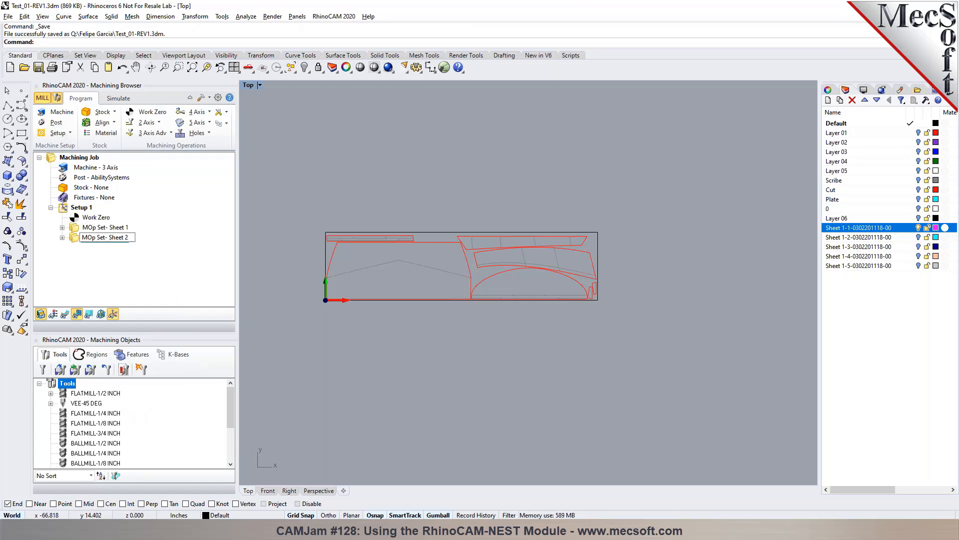
{"action": "double_click", "coordinate": [90, 241]}
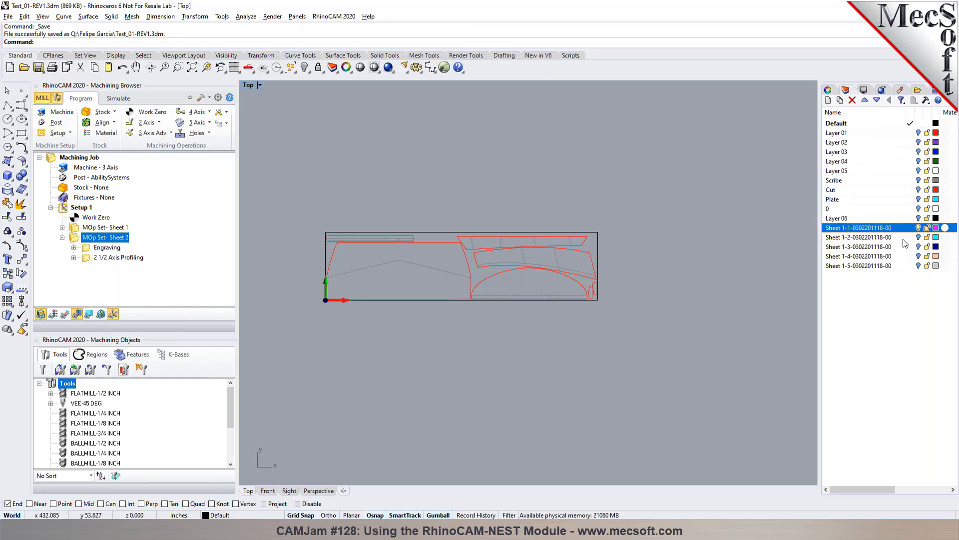
Step: Hide layer Sheet 1-1, show layer Sheet 1-2, and clear all part regions from the Engraving operation in MOp Set- Sheet 2
{"action": "left_click", "coordinate": [918, 228]}
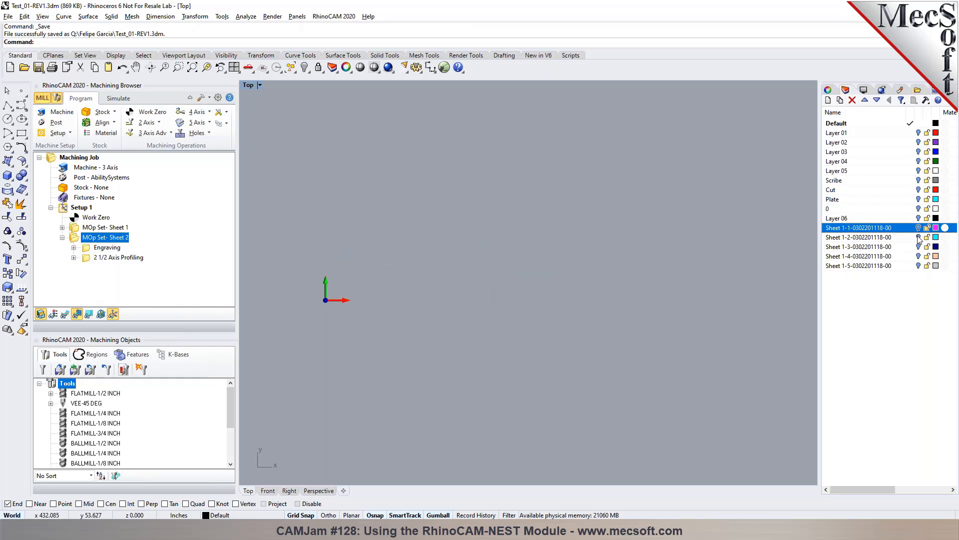
{"action": "left_click", "coordinate": [918, 238]}
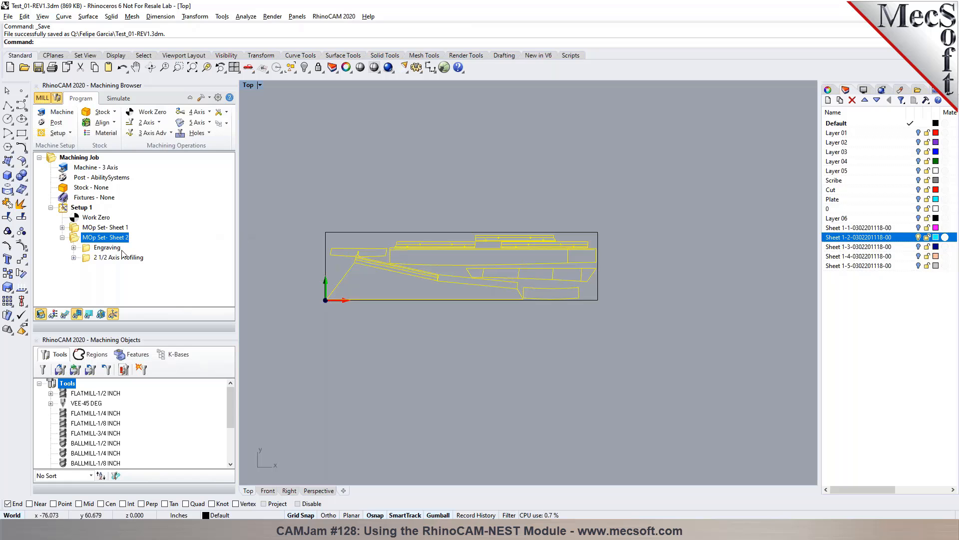
{"action": "left_click", "coordinate": [97, 249]}
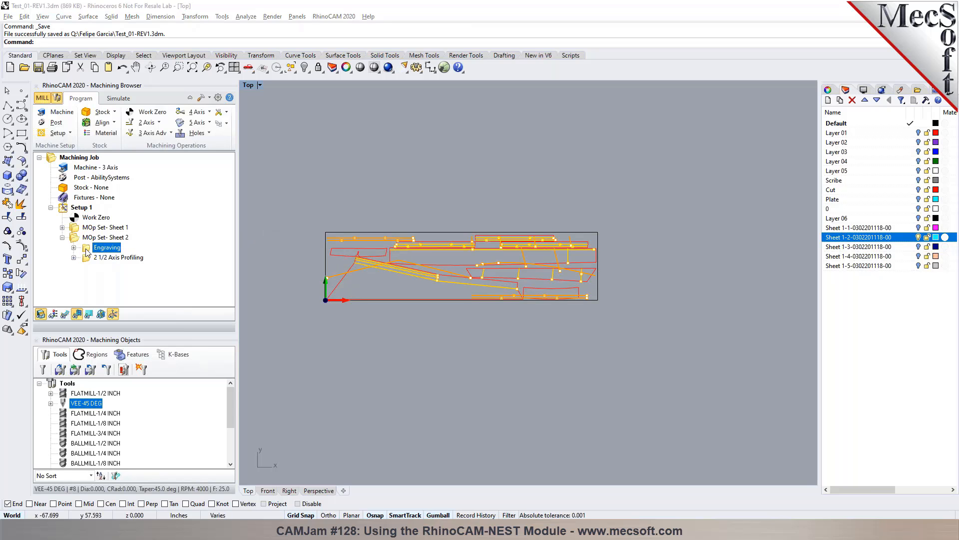
{"action": "double_click", "coordinate": [87, 250]}
{"action": "left_click", "coordinate": [91, 308]}
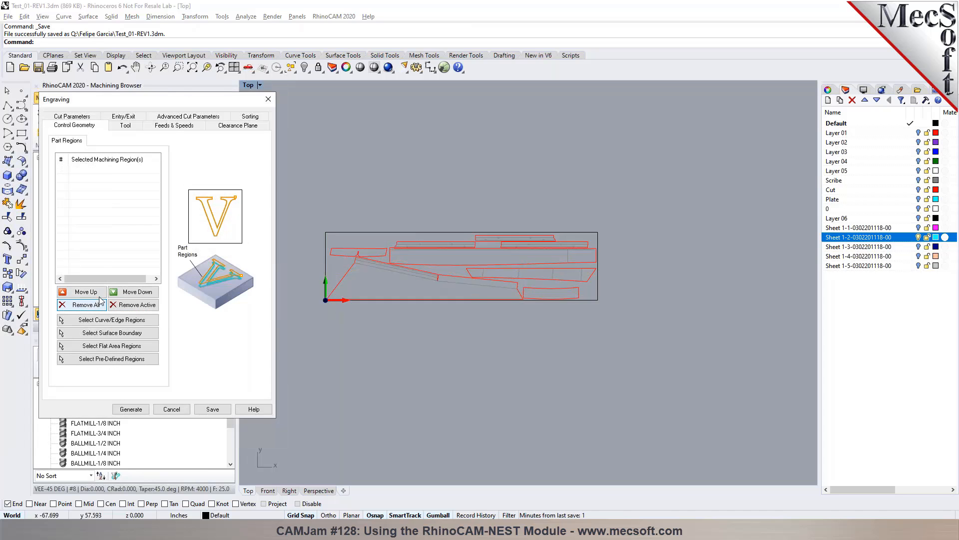
Step: Select sheet 2's gray scribe curves by color as the Engraving regions and generate the toolpath
{"action": "left_click", "coordinate": [129, 319]}
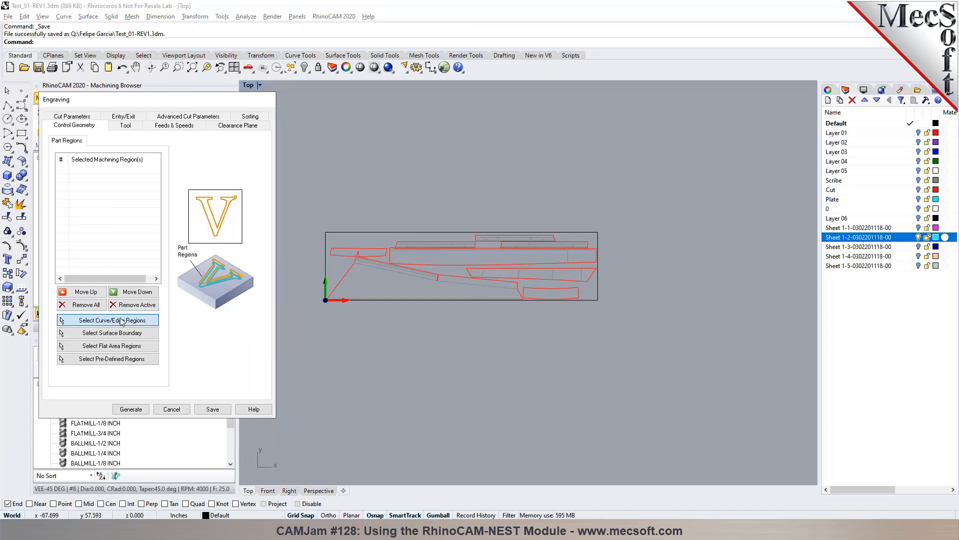
{"action": "left_click", "coordinate": [143, 55]}
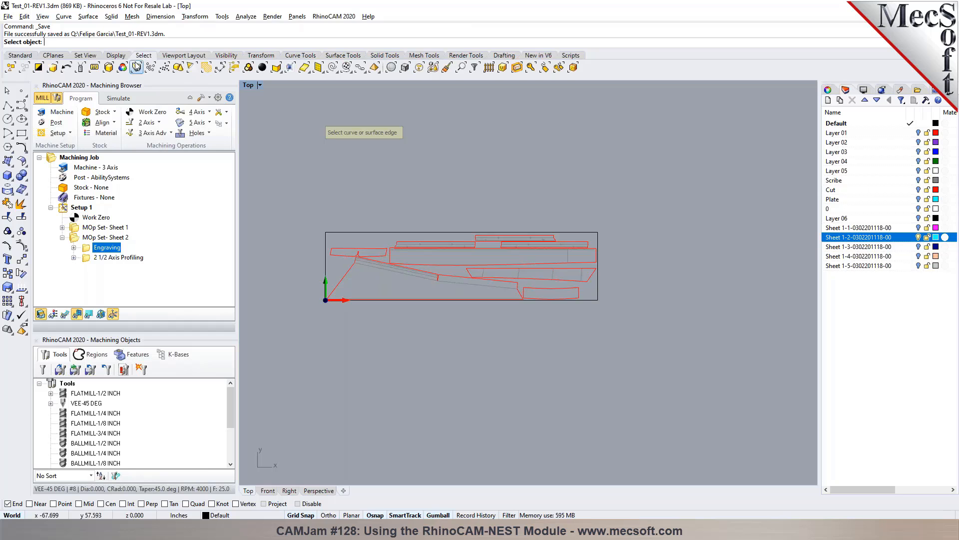
{"action": "left_click", "coordinate": [123, 67]}
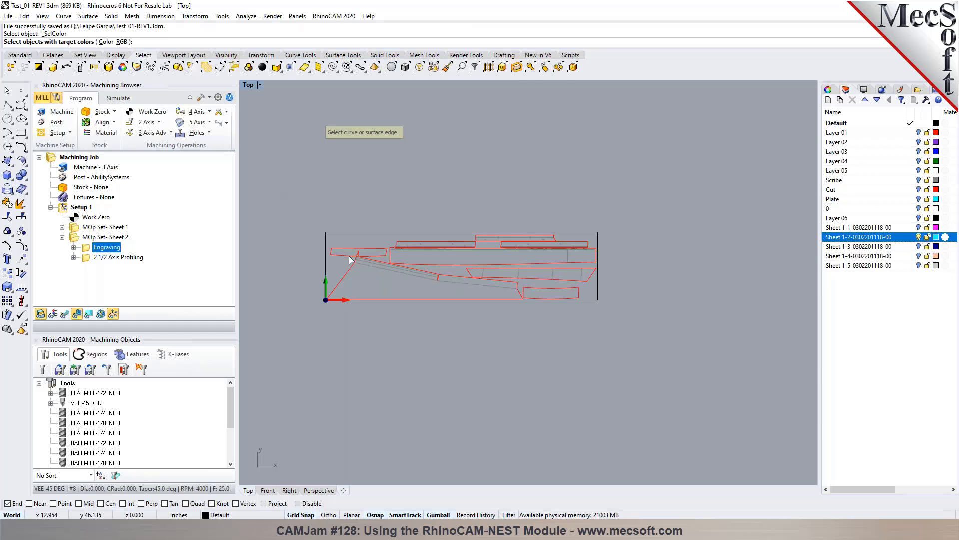
{"action": "left_click", "coordinate": [367, 268]}
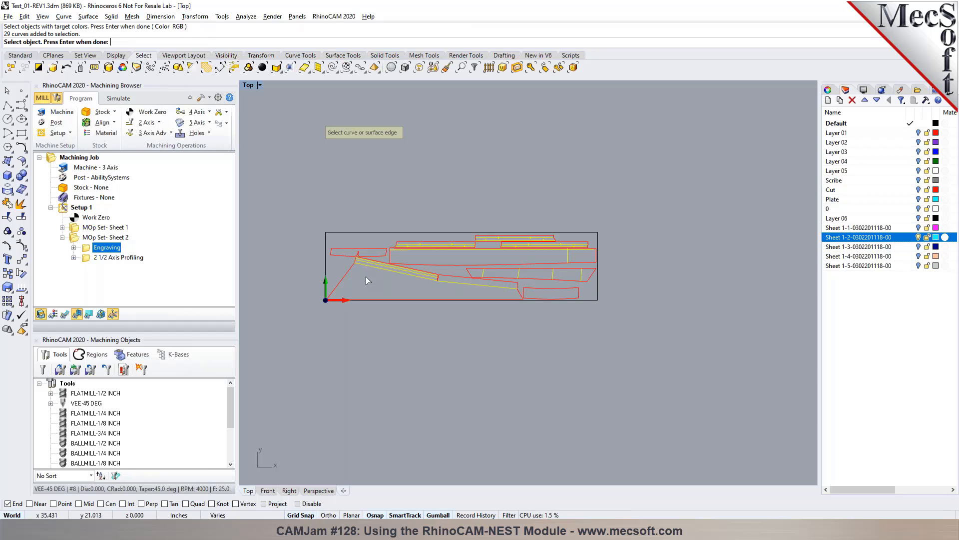
{"action": "key", "text": "Return"}
{"action": "left_click", "coordinate": [131, 409]}
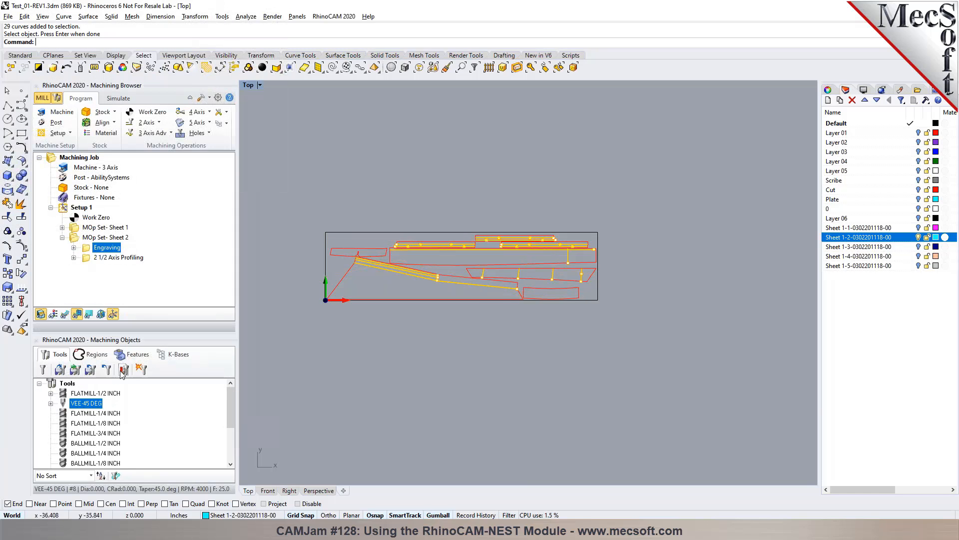
Step: Replace the part regions of Sheet 2's 2 1/2 Axis Profiling with its red cut curves, selected by color, and generate the toolpath
{"action": "left_click", "coordinate": [89, 257]}
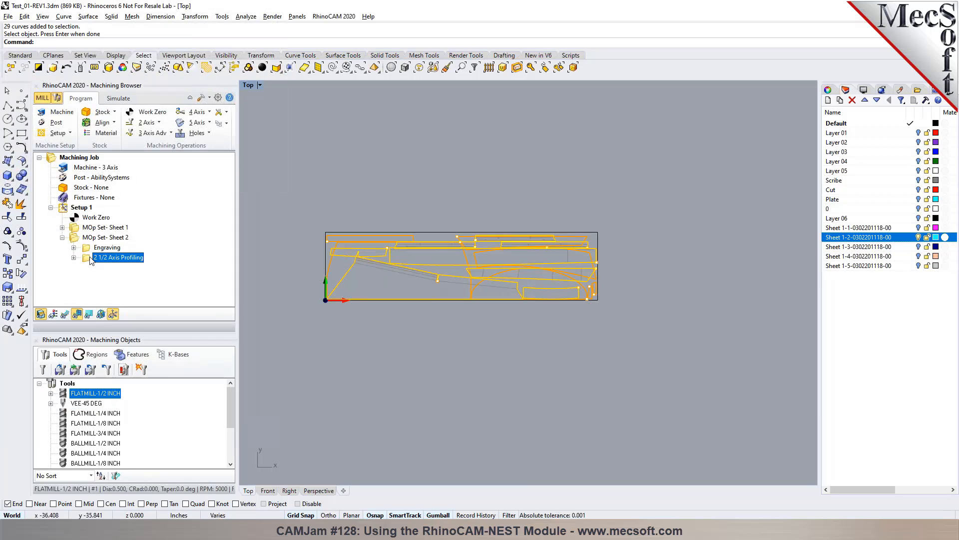
{"action": "double_click", "coordinate": [91, 258]}
{"action": "left_click", "coordinate": [86, 304]}
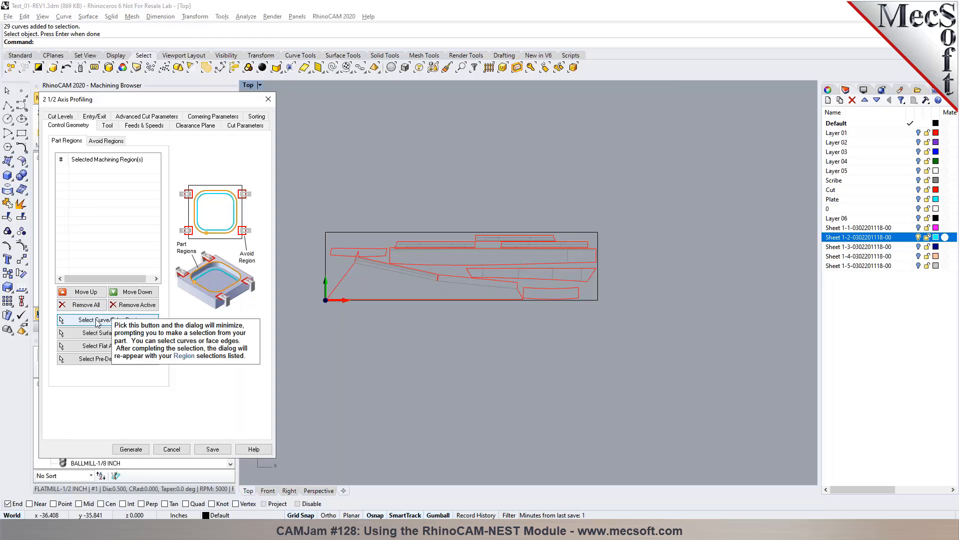
{"action": "left_click", "coordinate": [97, 319]}
{"action": "left_click", "coordinate": [122, 67]}
{"action": "left_click", "coordinate": [336, 284]}
{"action": "key", "text": "Return"}
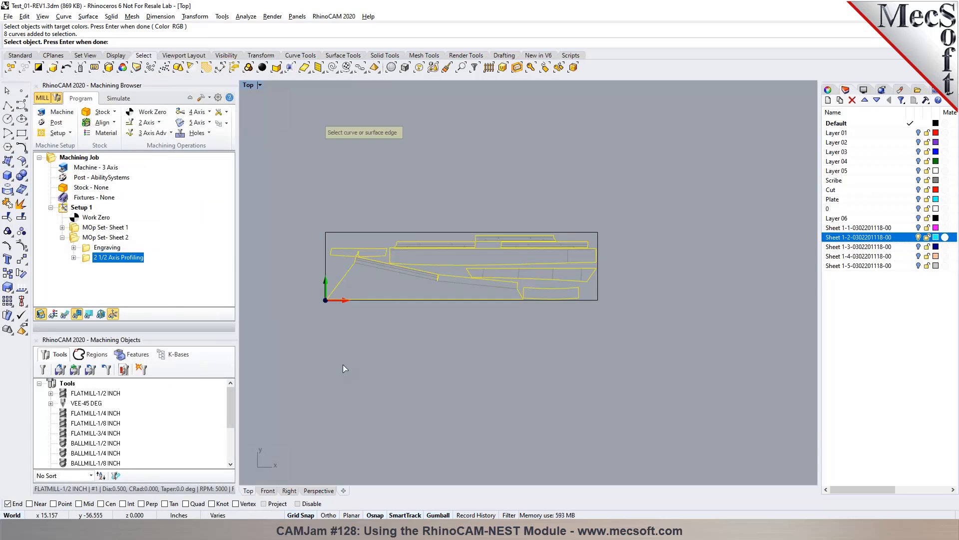
{"action": "key", "text": "Return"}
{"action": "left_click", "coordinate": [129, 448]}
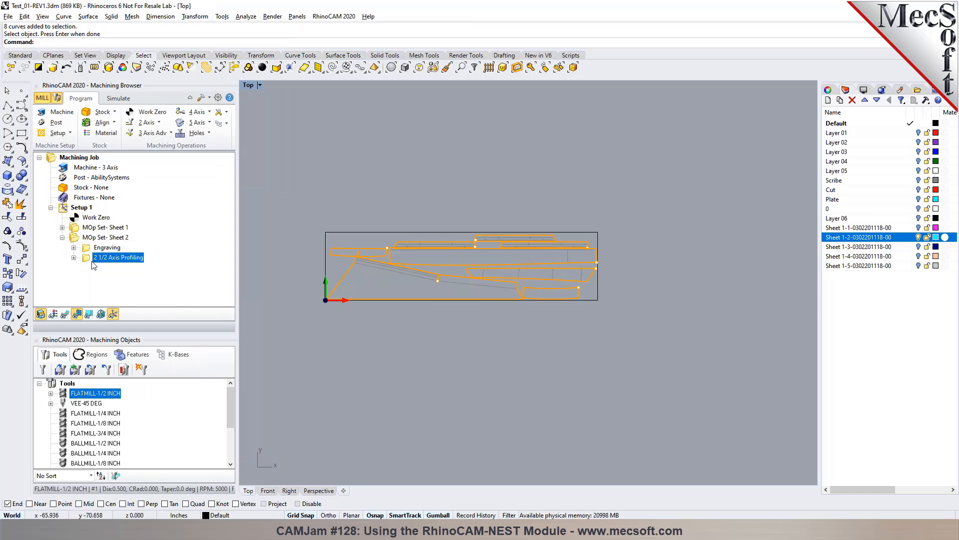
Step: Turn on the toolpath display, examine Sheet 2's engraving and profiling toolpaths, and collapse MOp Set- Sheet 2
{"action": "left_click", "coordinate": [64, 313]}
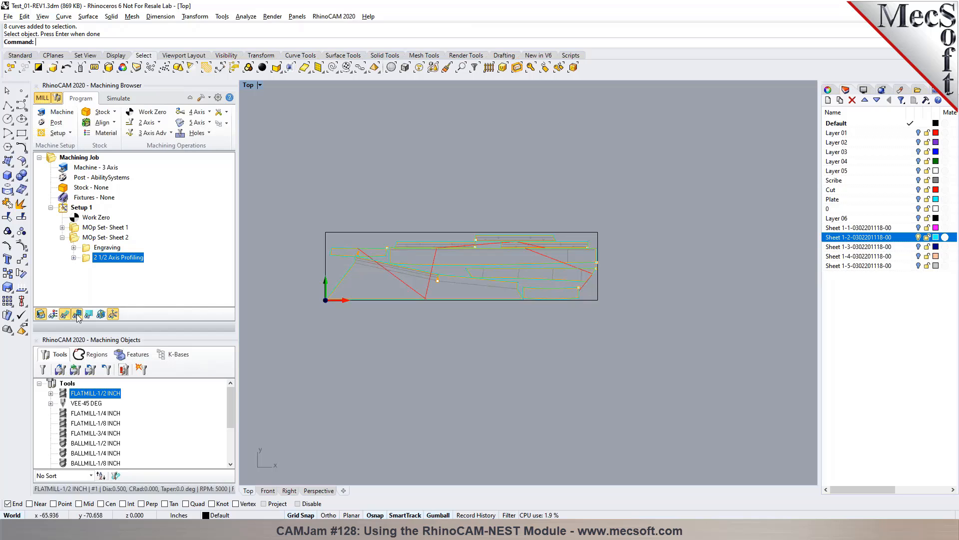
{"action": "left_click", "coordinate": [77, 314]}
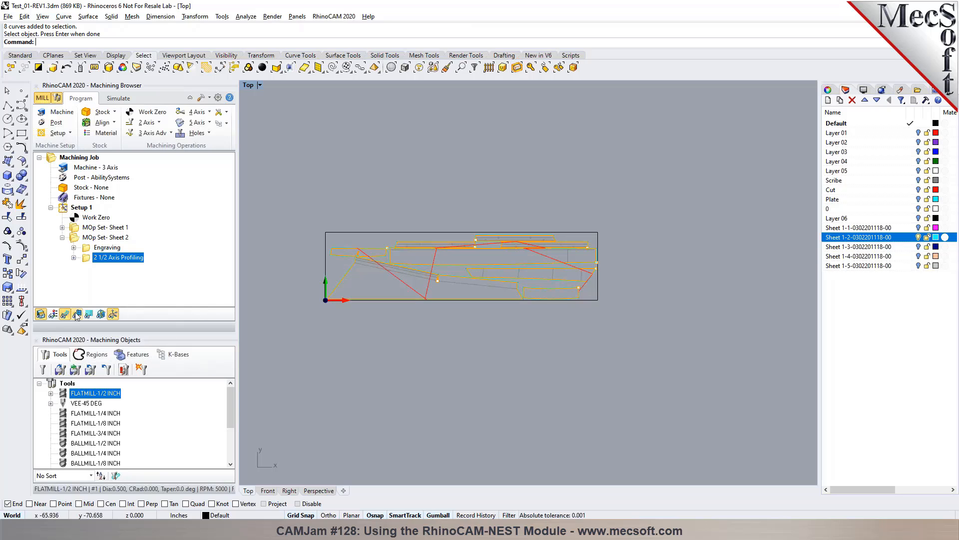
{"action": "left_click", "coordinate": [88, 248]}
{"action": "left_click", "coordinate": [89, 254]}
{"action": "left_click", "coordinate": [86, 239]}
{"action": "left_click", "coordinate": [62, 238]}
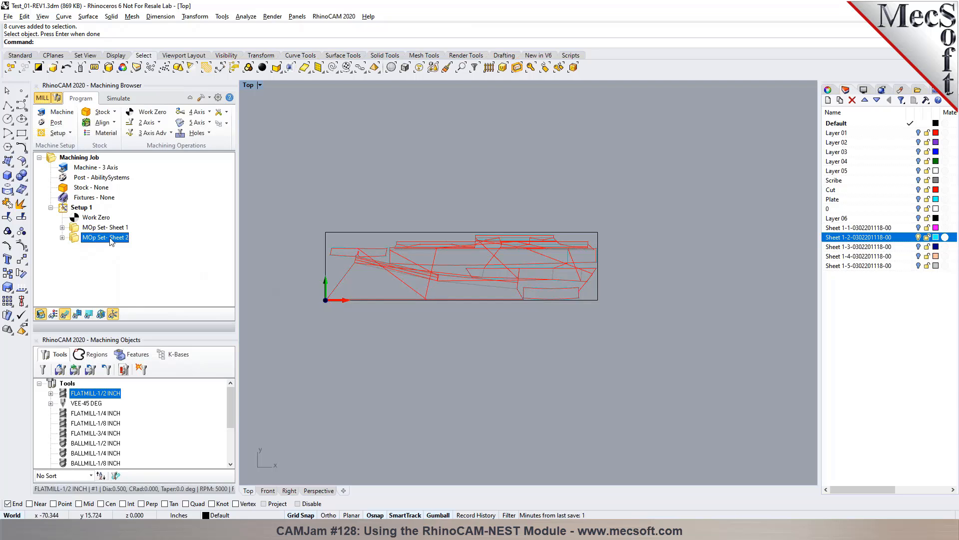
Step: Compare the toolpaths of MOp Set- Sheet 1 and MOp Set- Sheet 2 by alternating between the two sets
{"action": "left_click", "coordinate": [104, 228]}
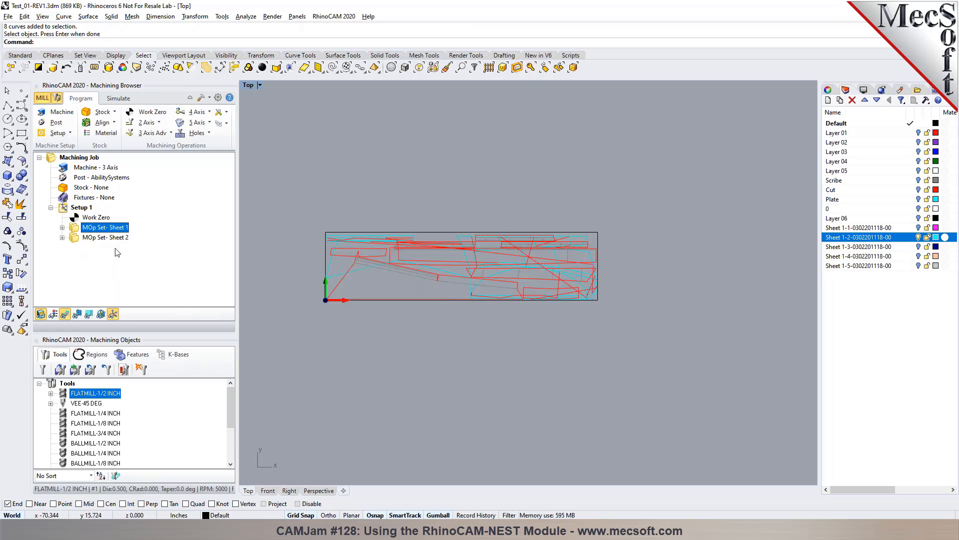
{"action": "left_click", "coordinate": [100, 238]}
{"action": "left_click", "coordinate": [96, 228]}
{"action": "left_click", "coordinate": [98, 237]}
{"action": "left_click", "coordinate": [100, 228]}
{"action": "left_click", "coordinate": [101, 238]}
{"action": "left_click", "coordinate": [100, 230]}
Step: Expand both operation sets and paste a duplicate of MOp Set- Sheet 2 directly after it
{"action": "left_click", "coordinate": [61, 228]}
{"action": "left_click", "coordinate": [62, 257]}
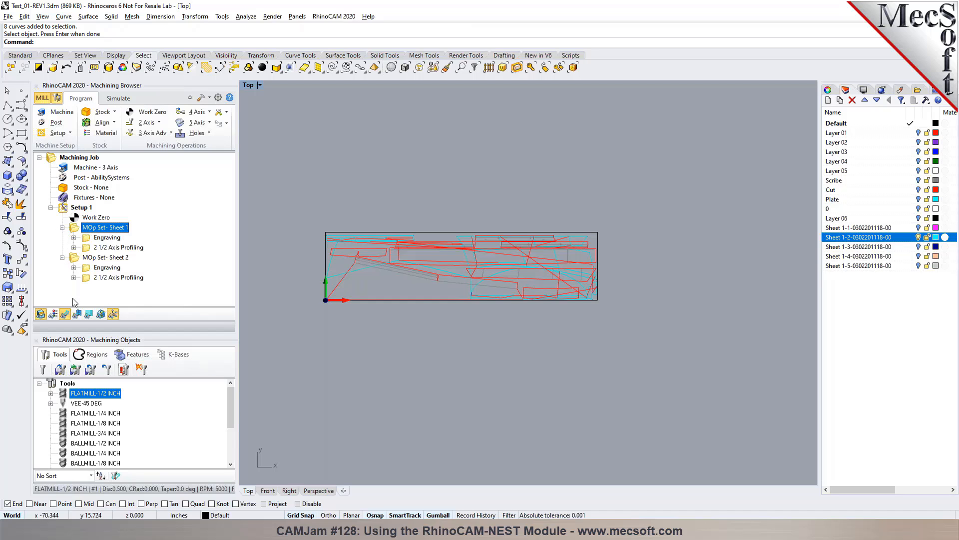
{"action": "left_click", "coordinate": [78, 259]}
{"action": "key", "text": "ctrl+v"}
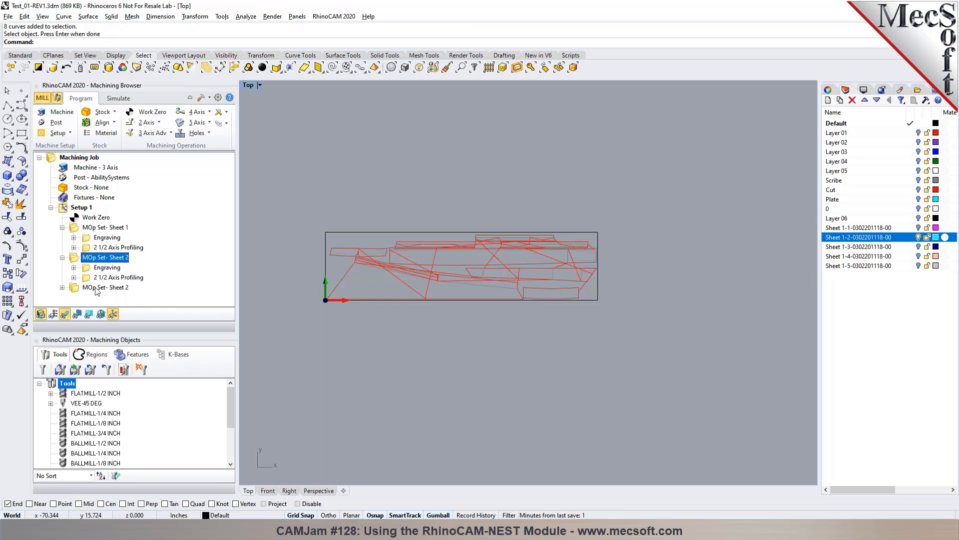
Step: Rename the duplicated operation set as MOp Set- Sheet 3
{"action": "left_click", "coordinate": [112, 292]}
{"action": "left_click", "coordinate": [129, 292]}
{"action": "left_click_drag", "start_coordinate": [126, 290], "coordinate": [125, 290]}
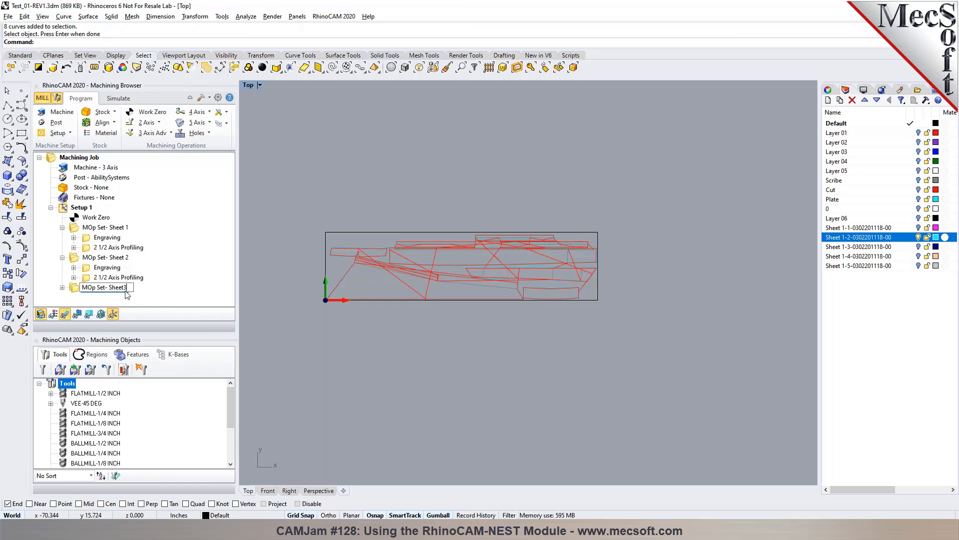
{"action": "type", "text": "3"}
{"action": "key", "text": "Return"}
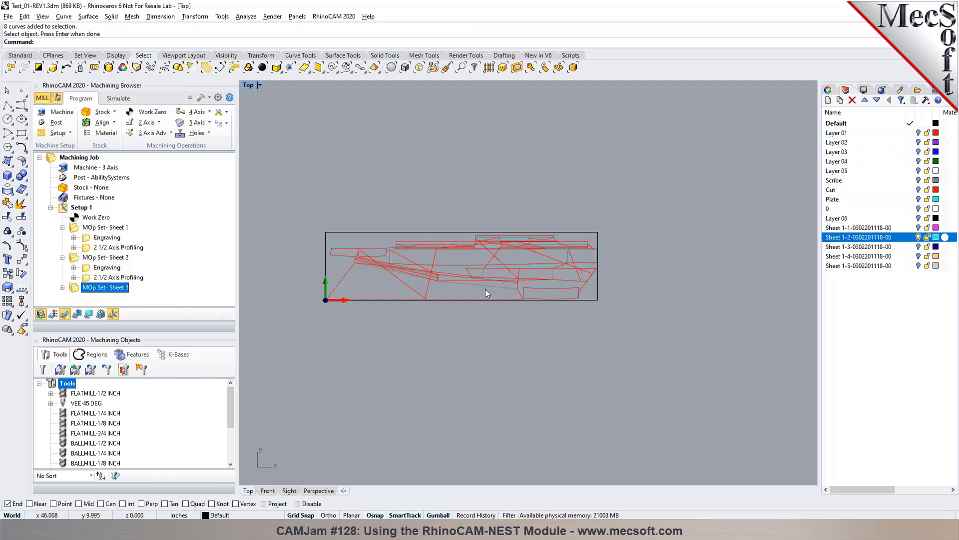
Step: Show layer Sheet 1-3 instead of Sheet 1-2 and clear all part regions from the Engraving operation in MOp Set- Sheet 3
{"action": "left_click", "coordinate": [919, 249]}
{"action": "left_click", "coordinate": [919, 238]}
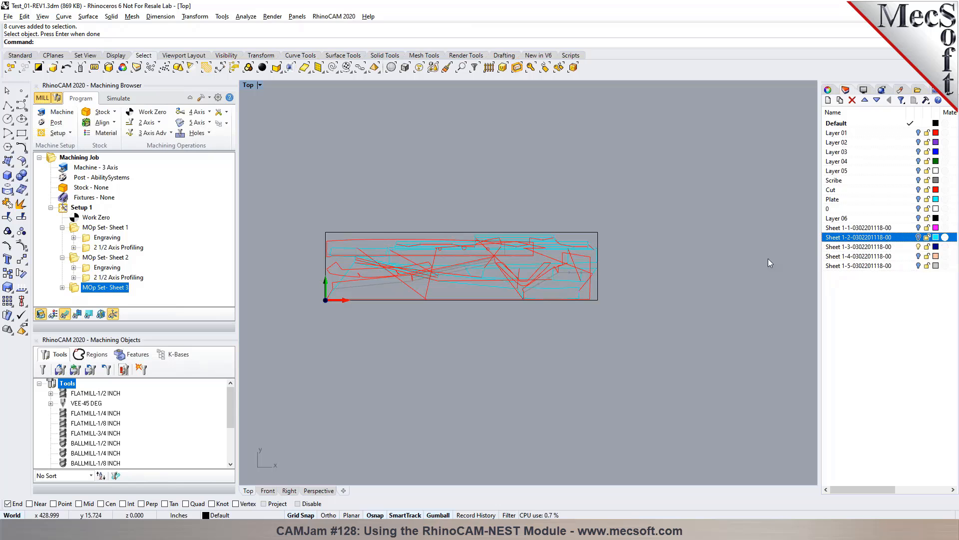
{"action": "left_click", "coordinate": [63, 288]}
{"action": "double_click", "coordinate": [88, 293]}
{"action": "left_click", "coordinate": [84, 304]}
Step: Select sheet 3's gray scribe curves by color as the Engraving regions and generate the toolpath
{"action": "left_click", "coordinate": [92, 321]}
{"action": "left_click", "coordinate": [122, 67]}
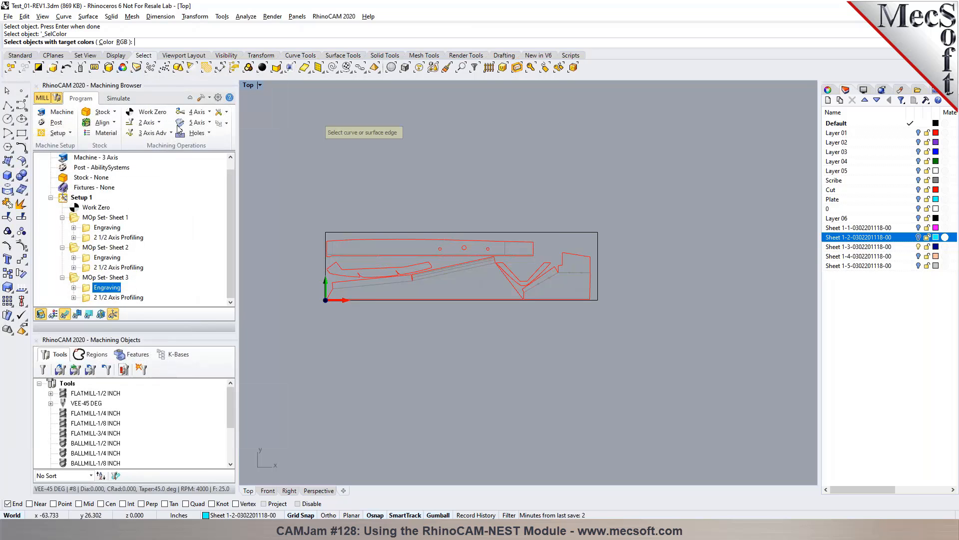
{"action": "left_click", "coordinate": [374, 283]}
{"action": "key", "text": "Return"}
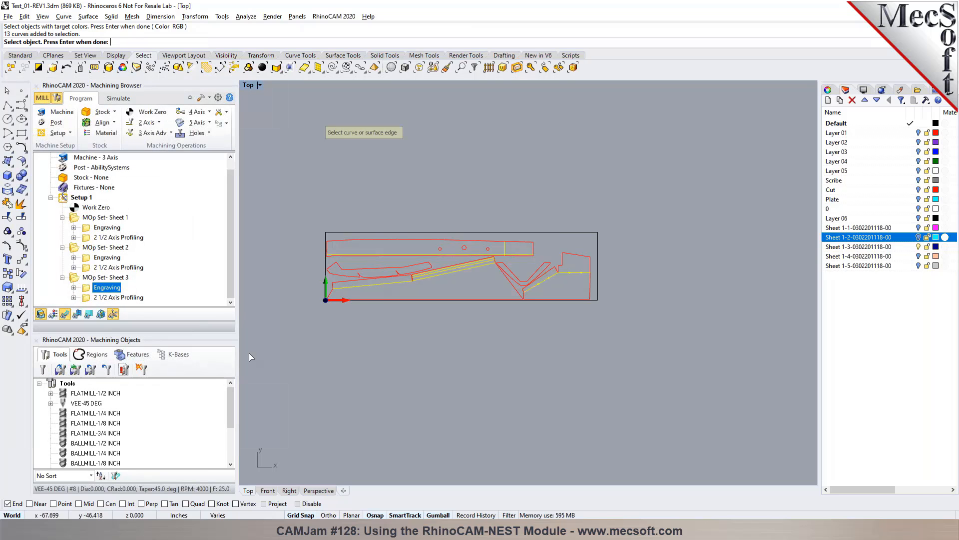
{"action": "left_click", "coordinate": [128, 404]}
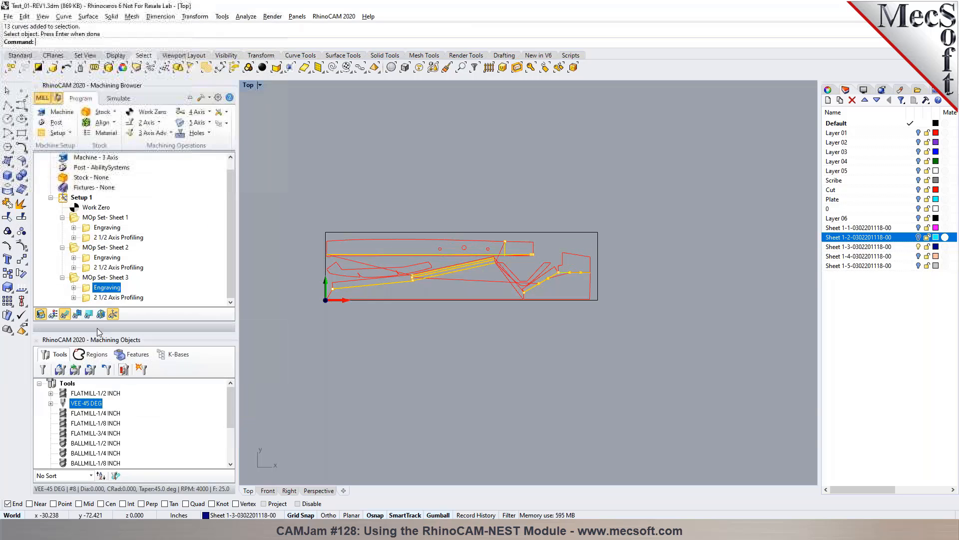
Step: Replace the part regions of Sheet 3's 2 1/2 Axis Profiling with its red cut curves, selected by color, and generate the toolpath
{"action": "double_click", "coordinate": [90, 297]}
{"action": "left_click", "coordinate": [83, 305]}
{"action": "left_click", "coordinate": [93, 319]}
{"action": "left_click", "coordinate": [123, 67]}
{"action": "left_click", "coordinate": [348, 286]}
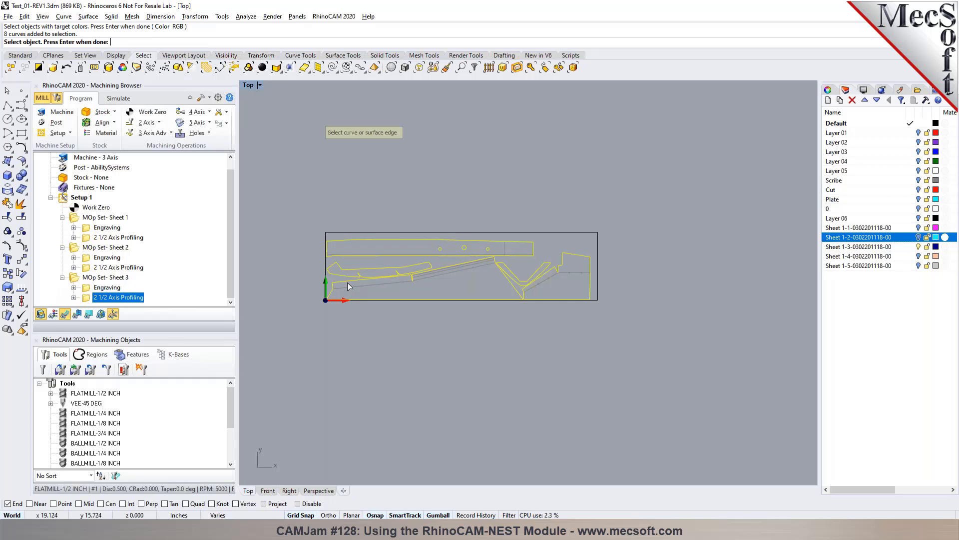
{"action": "key", "text": "Return"}
{"action": "left_click", "coordinate": [141, 450]}
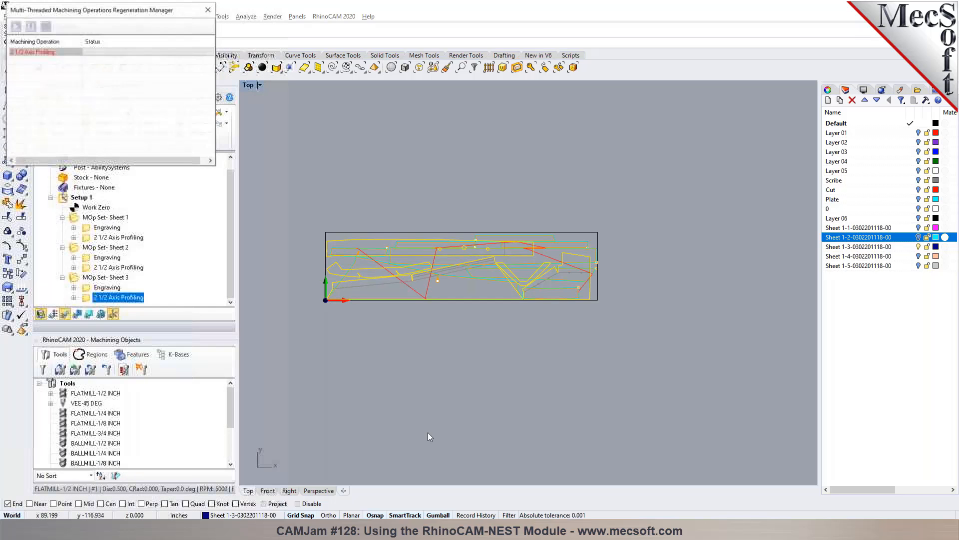
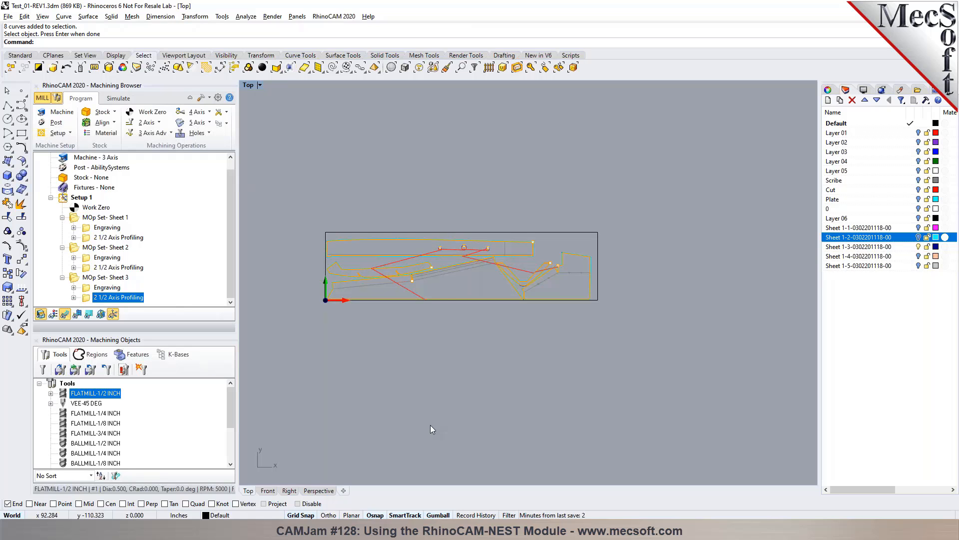
Step: Duplicate the 2 1/2 Axis Profiling operation within MOp Set- Sheet 3
{"action": "scroll", "coordinate": [463, 273], "scroll_direction": "up", "scroll_amount": 10}
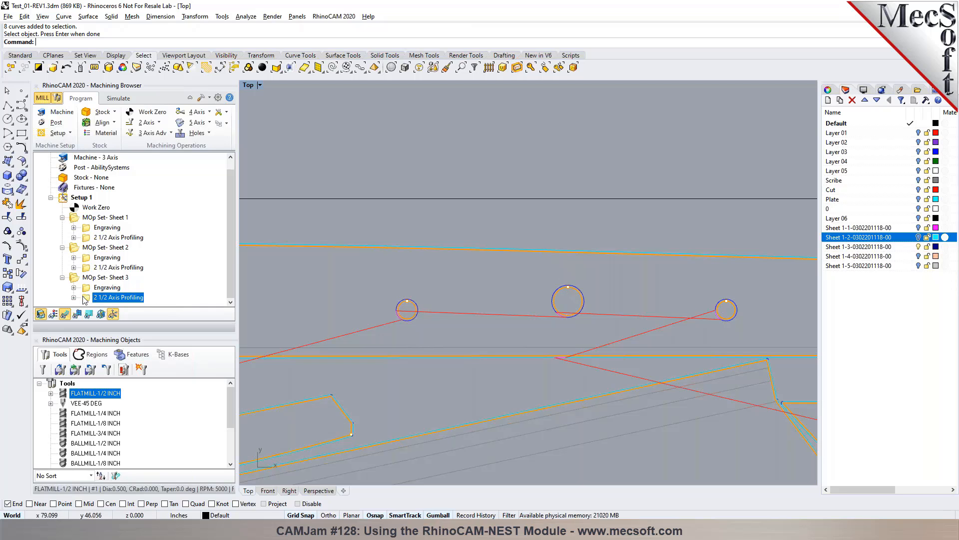
{"action": "key", "text": "ctrl+v"}
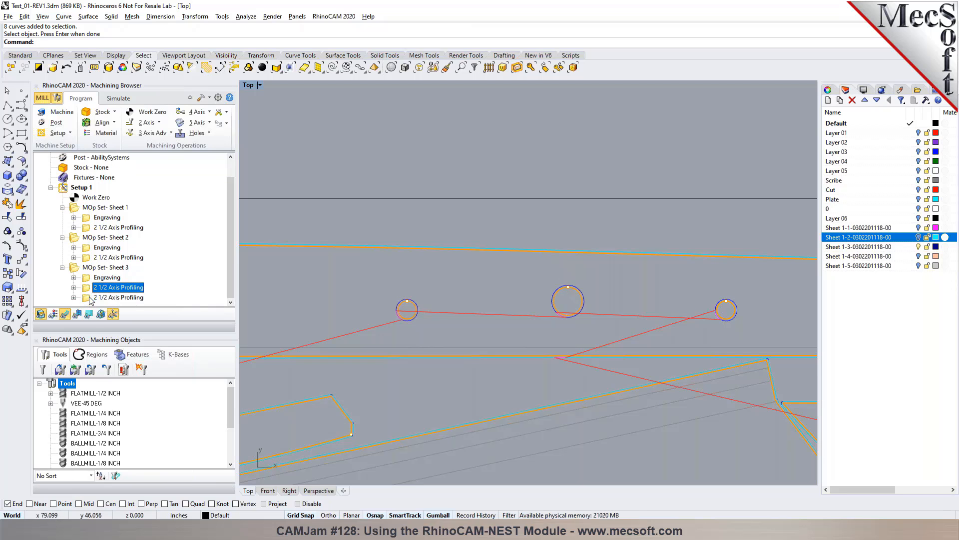
{"action": "double_click", "coordinate": [87, 290]}
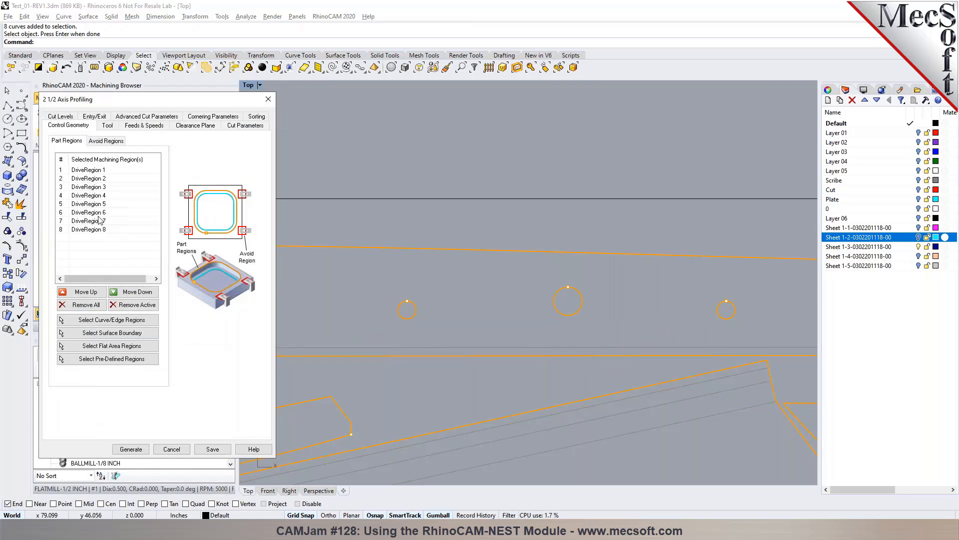
{"action": "left_click", "coordinate": [98, 196]}
{"action": "left_click", "coordinate": [96, 178]}
{"action": "left_click", "coordinate": [97, 171]}
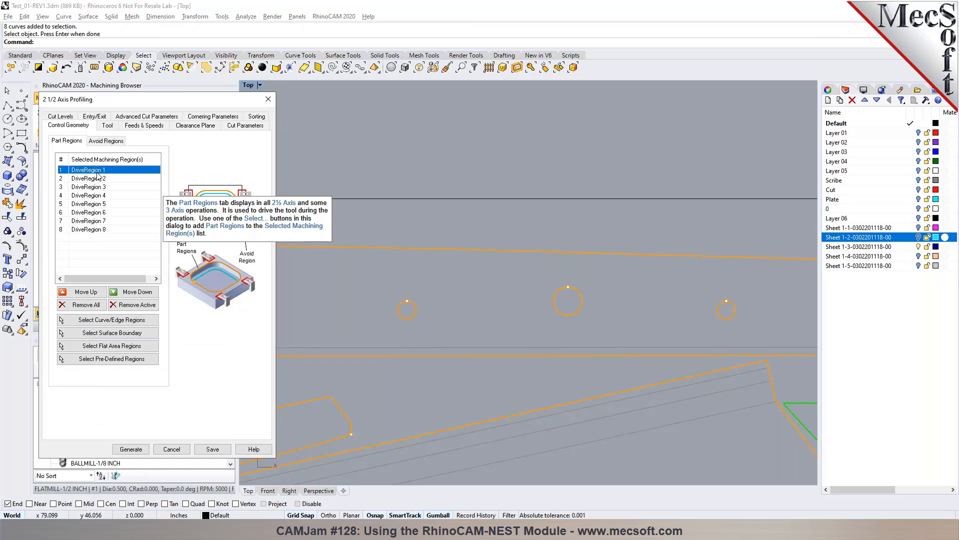
{"action": "left_click", "coordinate": [100, 179]}
{"action": "left_click", "coordinate": [101, 187]}
{"action": "left_click", "coordinate": [102, 195]}
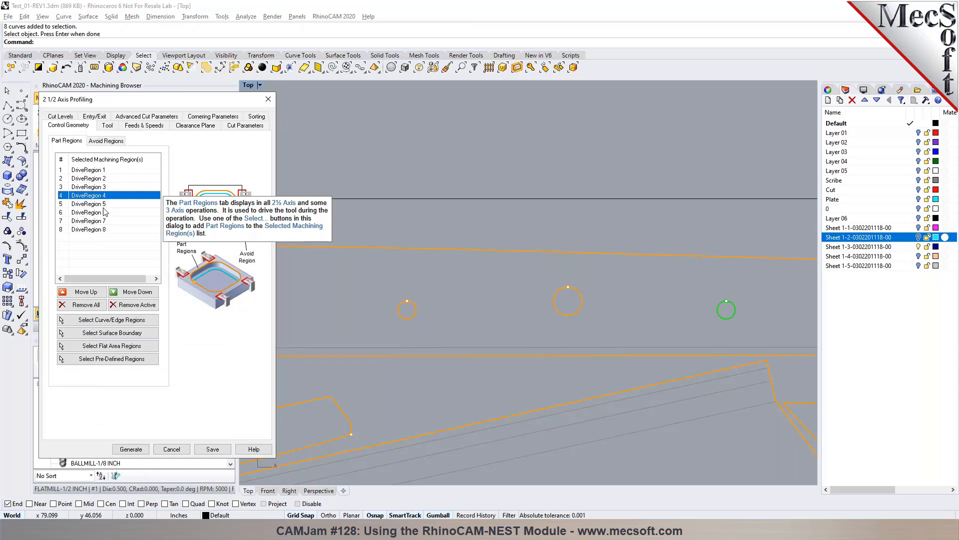
{"action": "left_click", "coordinate": [140, 305]}
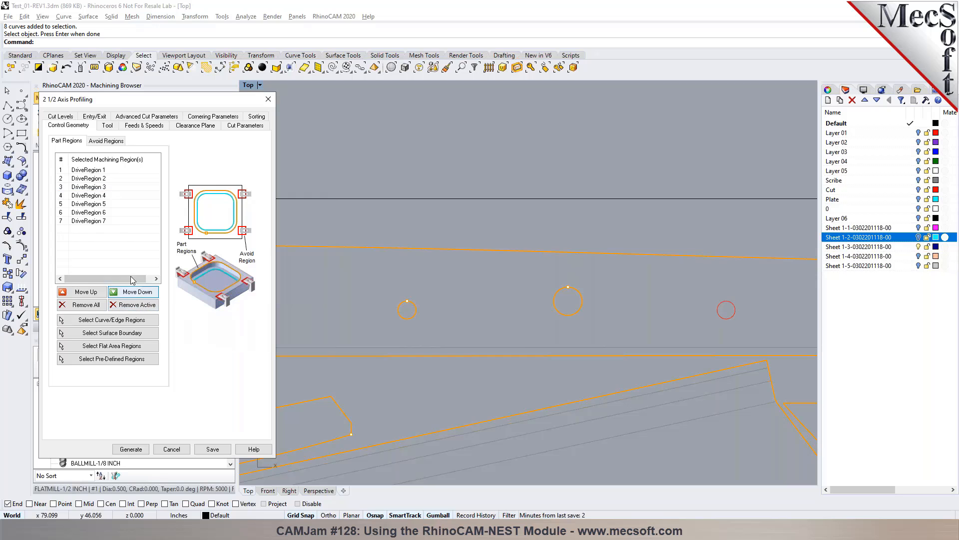
{"action": "left_click", "coordinate": [100, 195]}
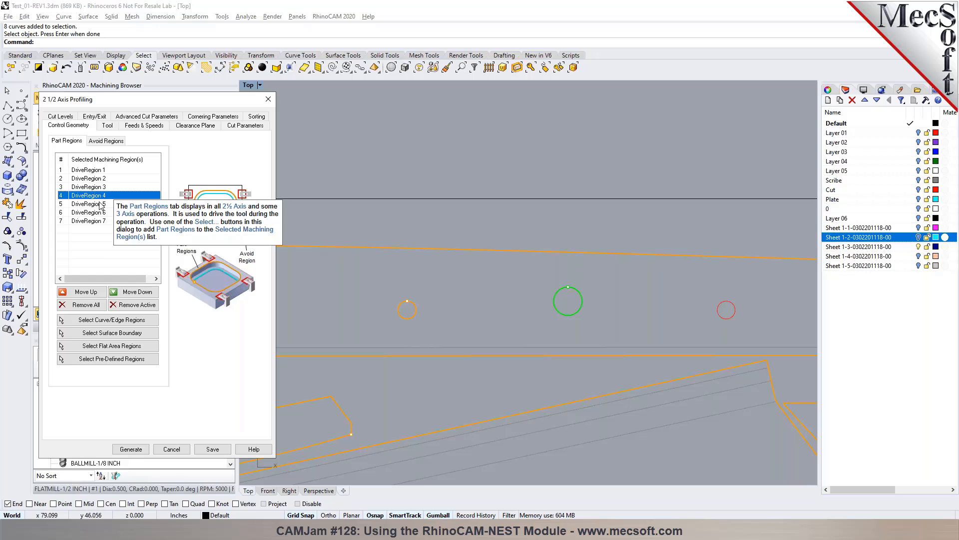
{"action": "left_click", "coordinate": [171, 449]}
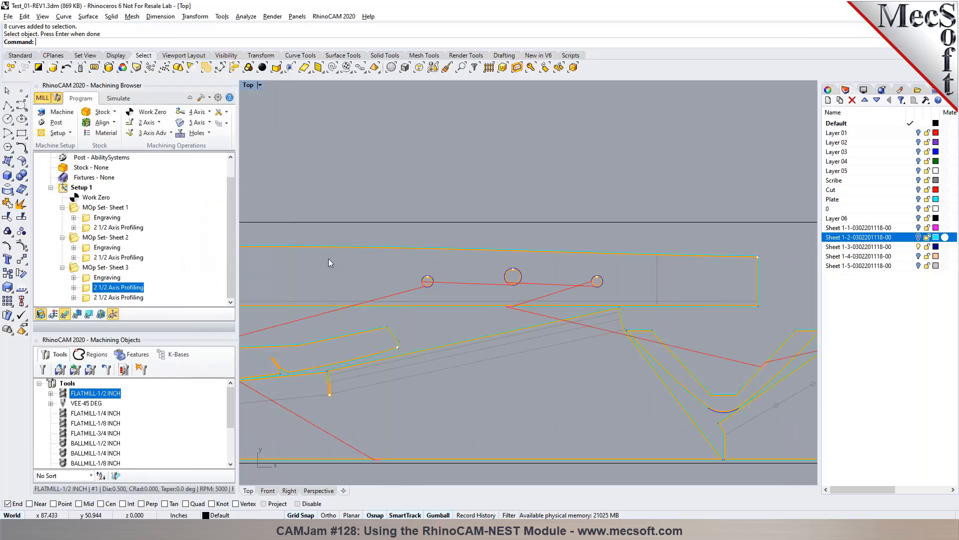
Step: Enable Alternate using Nesting in the cut parameters of Sheet 3's first 2 1/2 Axis Profiling and generate the toolpath
{"action": "double_click", "coordinate": [88, 292]}
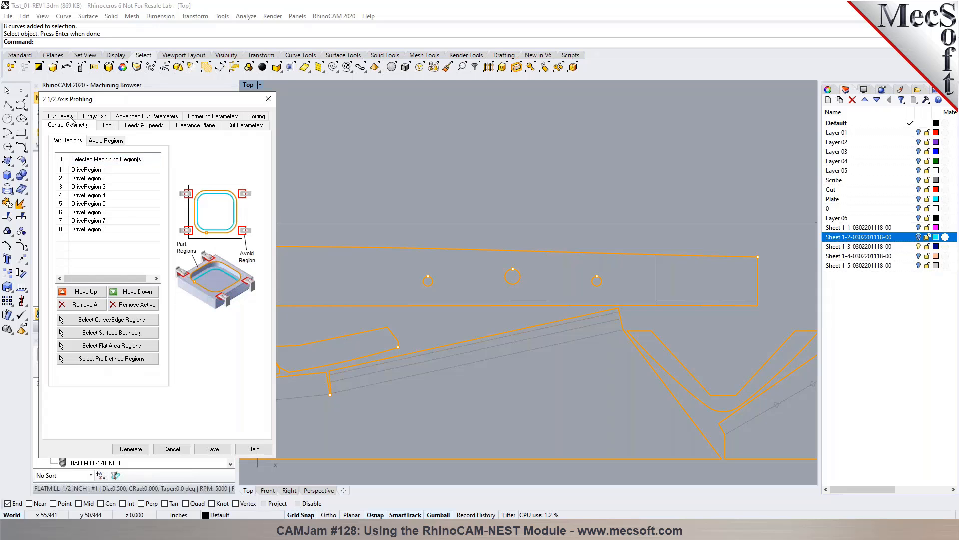
{"action": "left_click", "coordinate": [257, 127]}
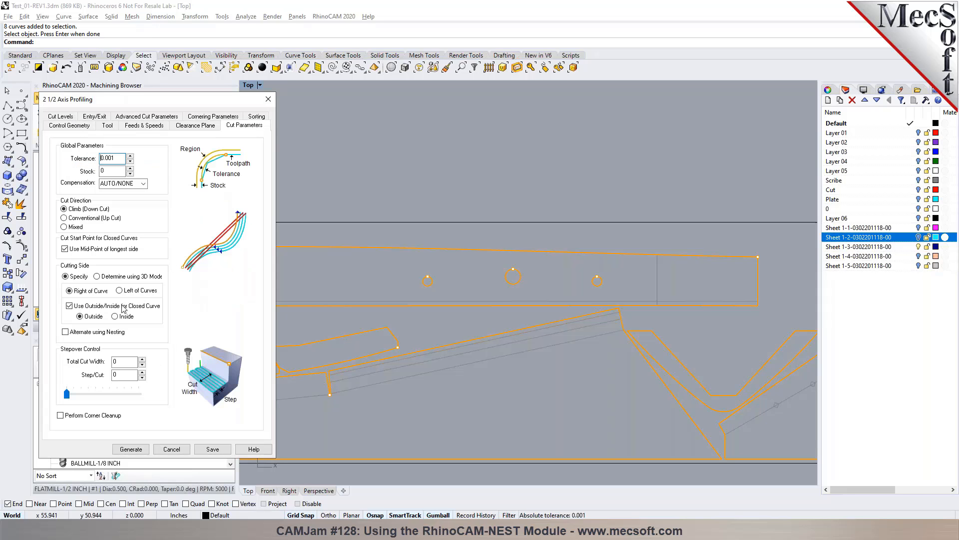
{"action": "left_click", "coordinate": [99, 332]}
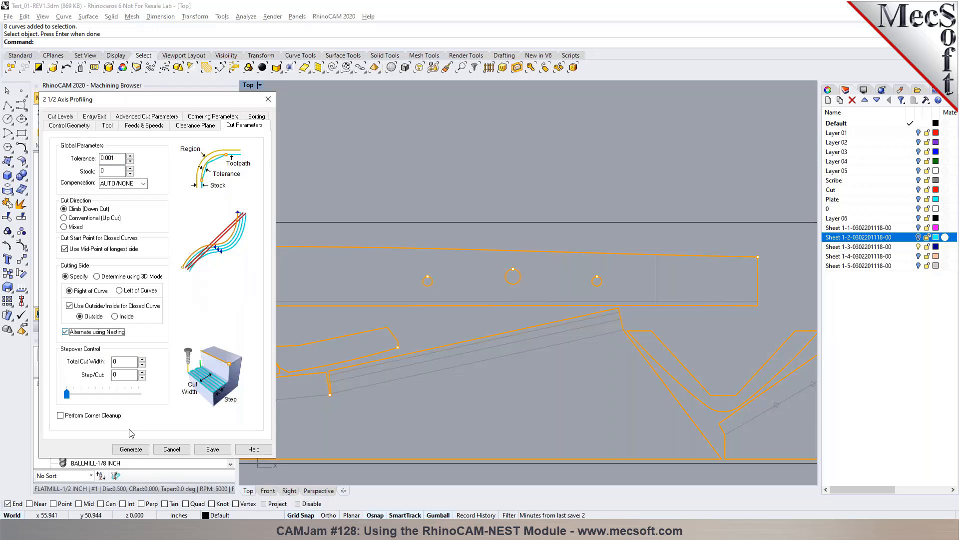
{"action": "left_click", "coordinate": [131, 448]}
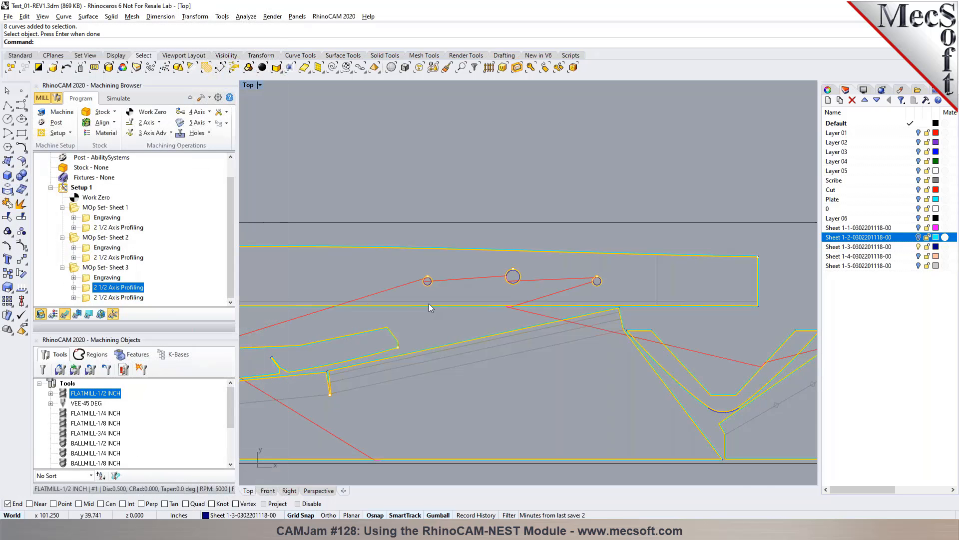
{"action": "scroll", "coordinate": [514, 277], "scroll_direction": "up", "scroll_amount": 5}
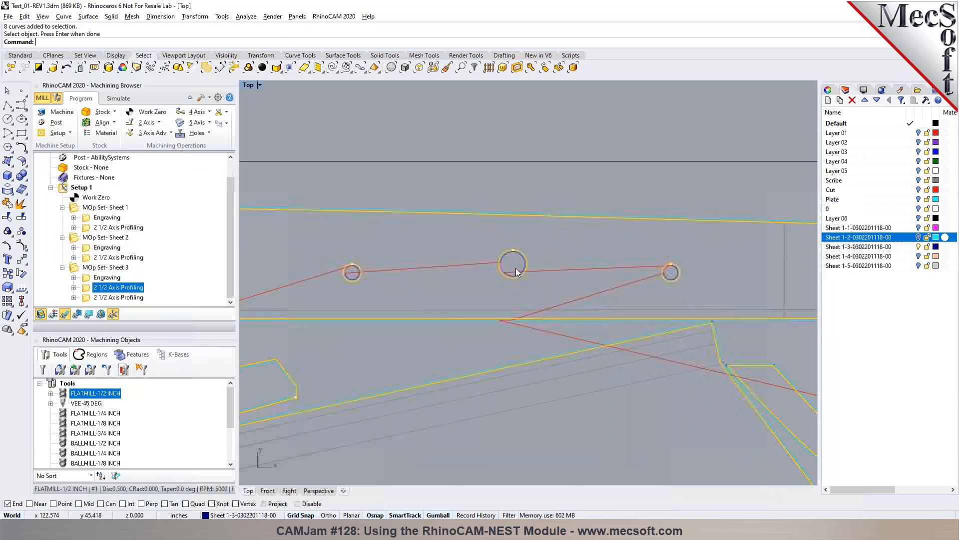
{"action": "scroll", "coordinate": [523, 245], "scroll_direction": "down", "scroll_amount": 2}
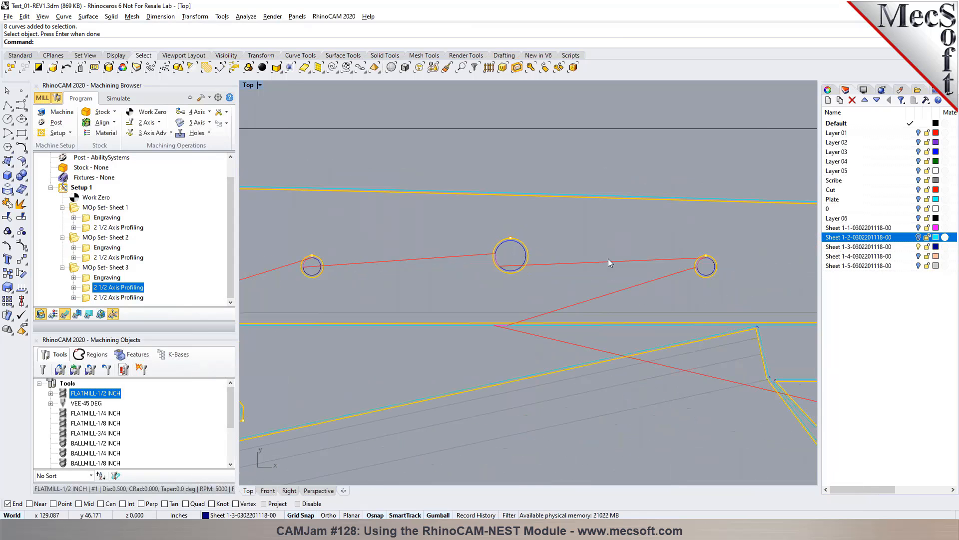
Step: Enable Perform clustering with Inside/Out cut order for Sheet 3's first 2 1/2 Axis Profiling and generate the toolpath
{"action": "double_click", "coordinate": [87, 290]}
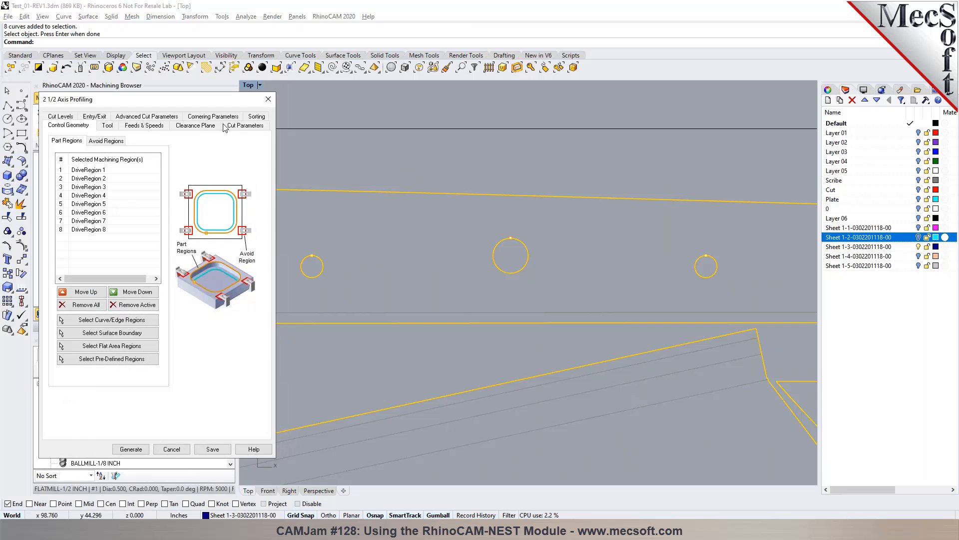
{"action": "left_click", "coordinate": [257, 116]}
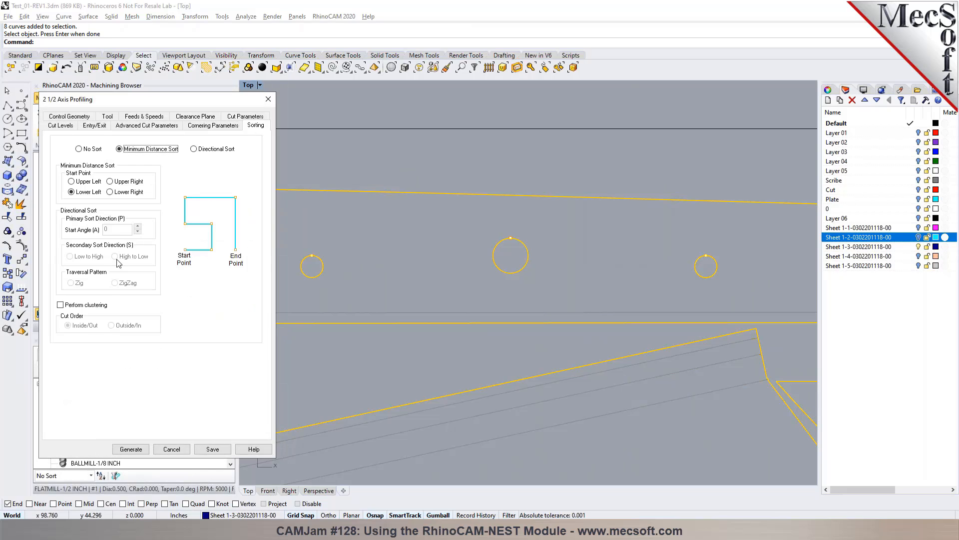
{"action": "left_click", "coordinate": [92, 306]}
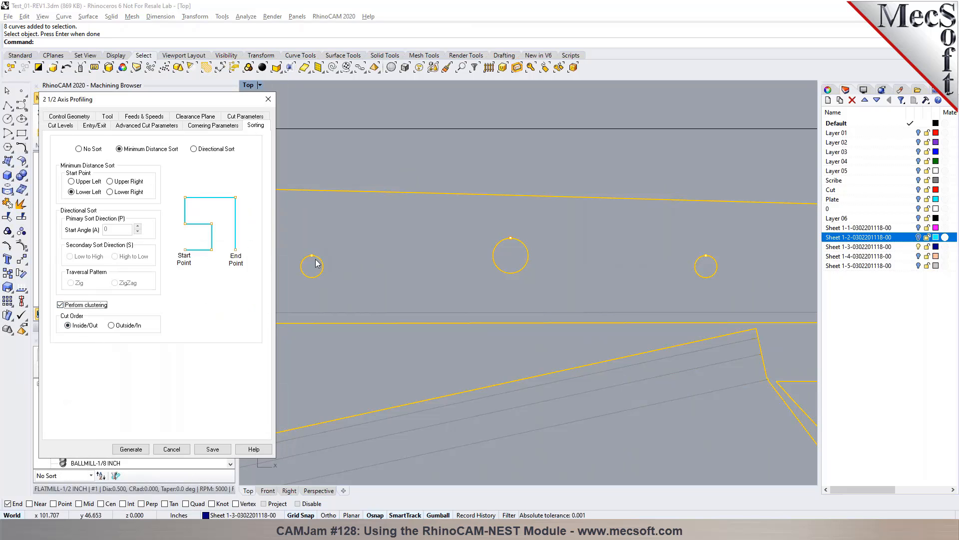
{"action": "left_click", "coordinate": [139, 448]}
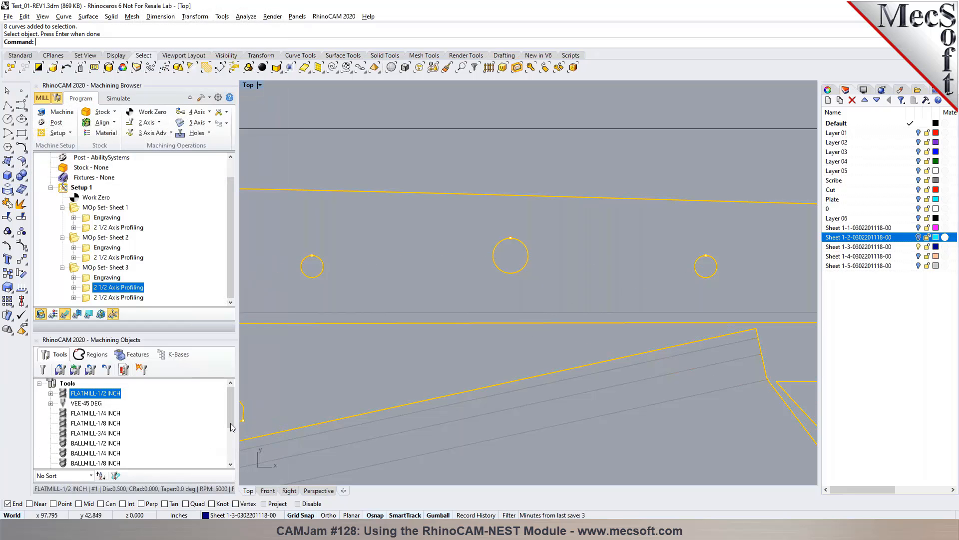
{"action": "scroll", "coordinate": [445, 230], "scroll_direction": "down", "scroll_amount": 5}
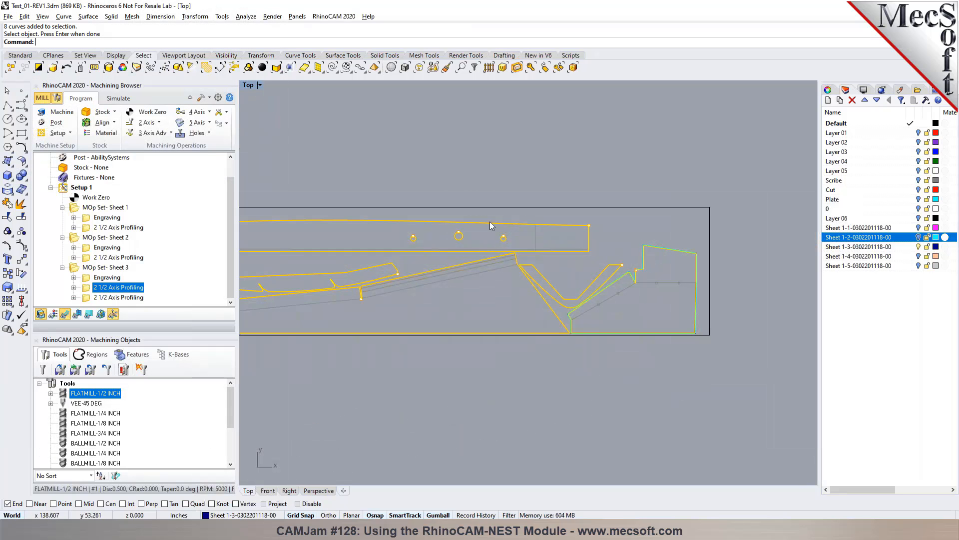
Step: Set the sorting of Sheet 3's first 2 1/2 Axis Profiling to No Sort and generate the toolpath
{"action": "right_click", "coordinate": [105, 288]}
{"action": "left_click", "coordinate": [115, 299]}
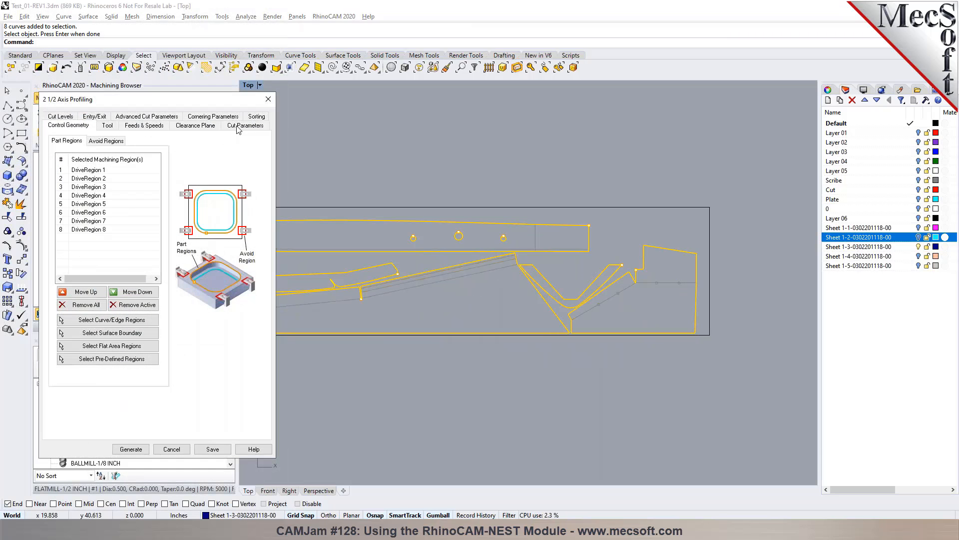
{"action": "left_click", "coordinate": [244, 125]}
{"action": "left_click", "coordinate": [260, 118]}
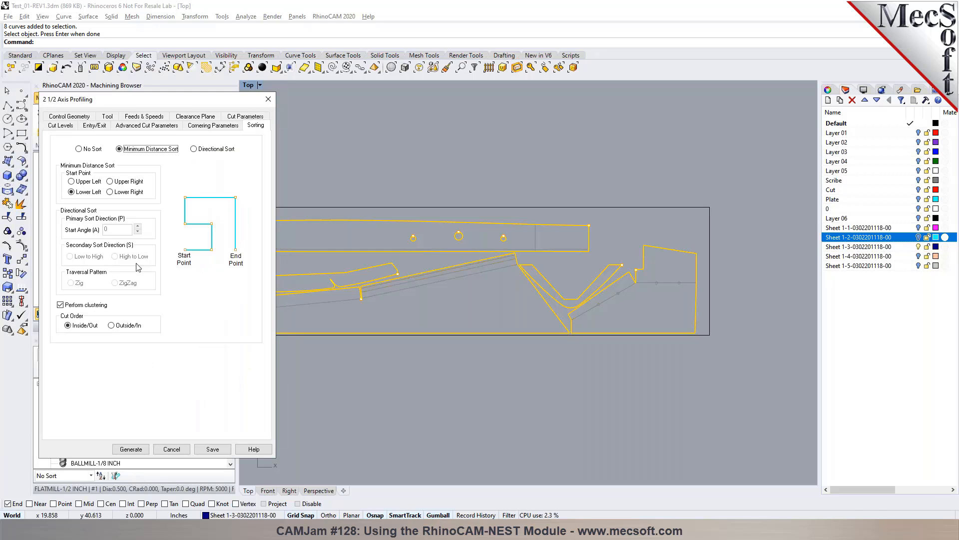
{"action": "left_click", "coordinate": [79, 149]}
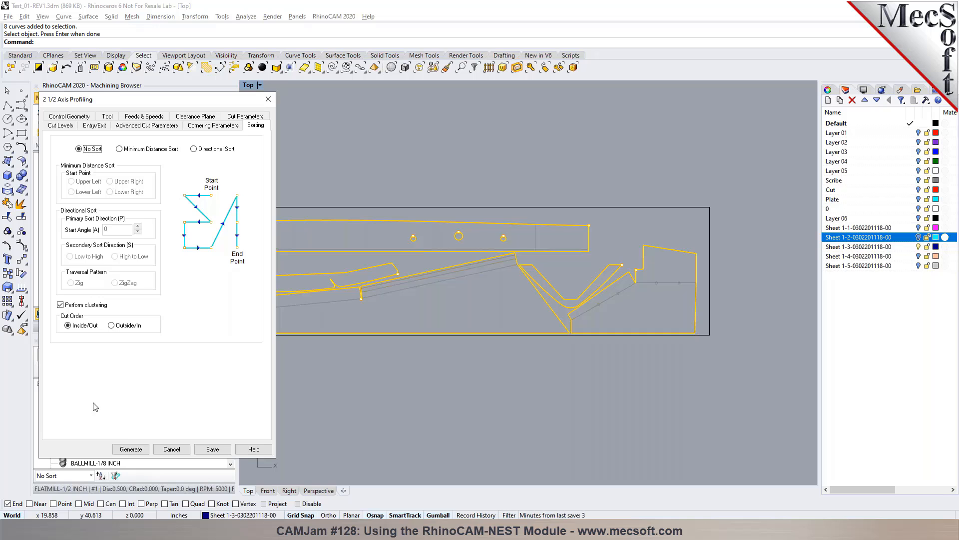
{"action": "left_click", "coordinate": [128, 448]}
Step: Turn off Perform clustering for Sheet 3's first 2 1/2 Axis Profiling, generate the toolpath and inspect it around a hole
{"action": "double_click", "coordinate": [88, 288]}
{"action": "left_click", "coordinate": [86, 306]}
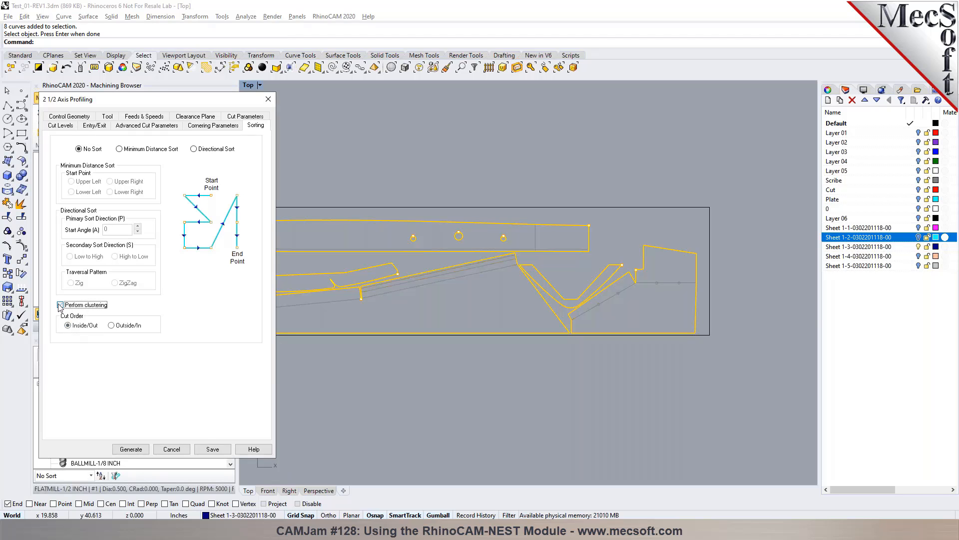
{"action": "left_click", "coordinate": [131, 449]}
{"action": "scroll", "coordinate": [466, 231], "scroll_direction": "up", "scroll_amount": 5}
{"action": "scroll", "coordinate": [466, 232], "scroll_direction": "up", "scroll_amount": 5}
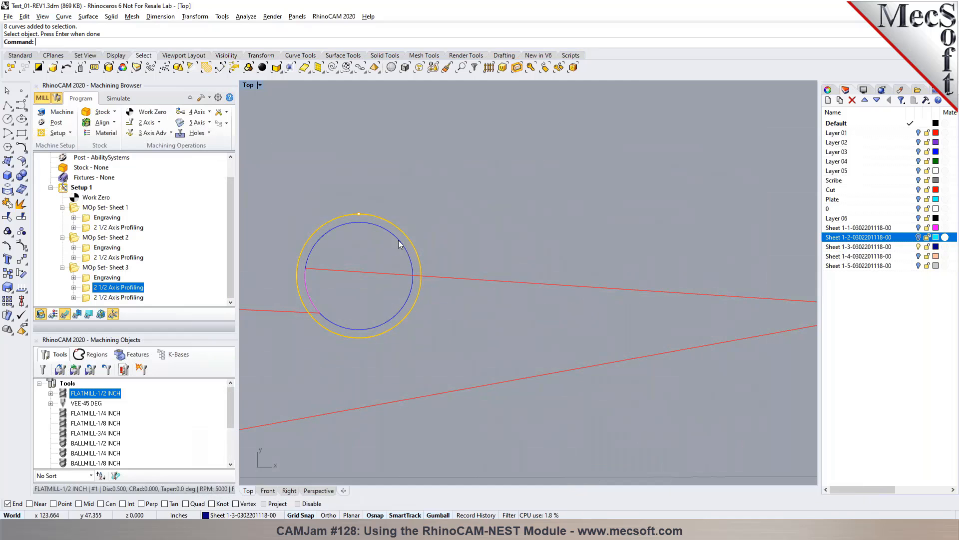
{"action": "left_click_drag", "start_coordinate": [403, 232], "coordinate": [469, 199]}
{"action": "key", "text": "ctrl+z"}
{"action": "scroll", "coordinate": [348, 230], "scroll_direction": "down", "scroll_amount": 5}
Step: Regenerate Sheet 3's first 2 1/2 Axis Profiling and delete the duplicate profiling operation below it
{"action": "right_click", "coordinate": [130, 289]}
{"action": "left_click", "coordinate": [144, 298]}
{"action": "left_click", "coordinate": [135, 298]}
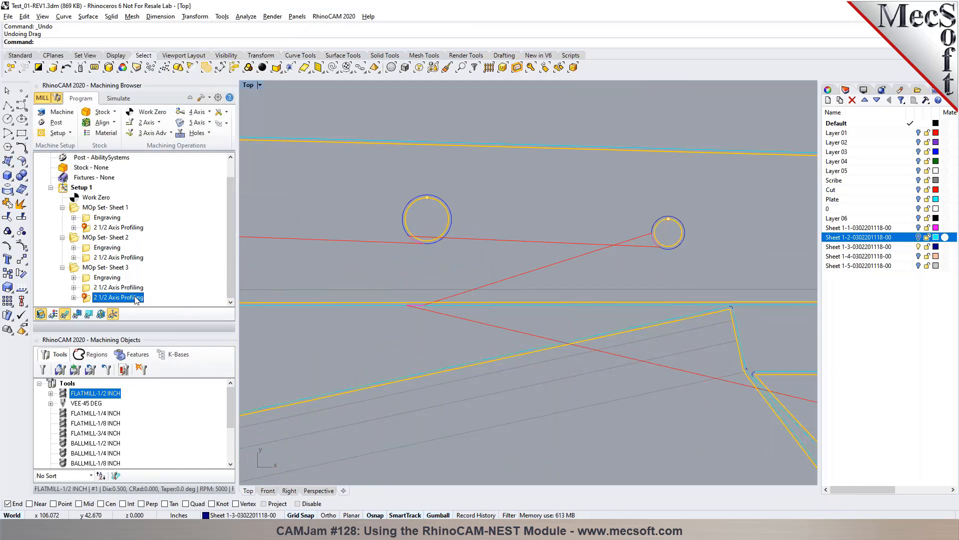
{"action": "right_click", "coordinate": [135, 298]}
{"action": "left_click", "coordinate": [199, 403]}
Step: Show layer Sheet 1-1 and regenerate the 2 1/2 Axis Profiling in MOp Set- Sheet 1
{"action": "scroll", "coordinate": [487, 174], "scroll_direction": "down", "scroll_amount": 5}
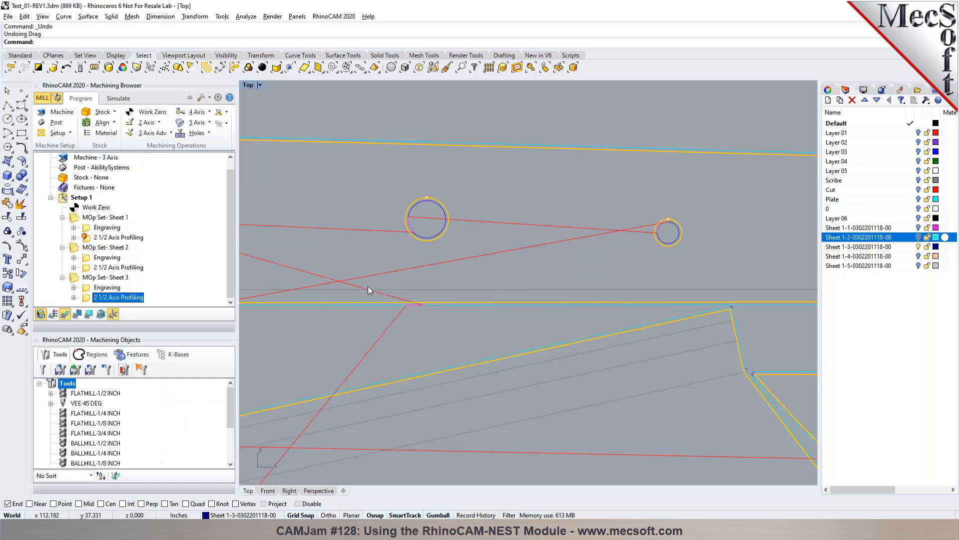
{"action": "scroll", "coordinate": [503, 170], "scroll_direction": "up", "scroll_amount": 3}
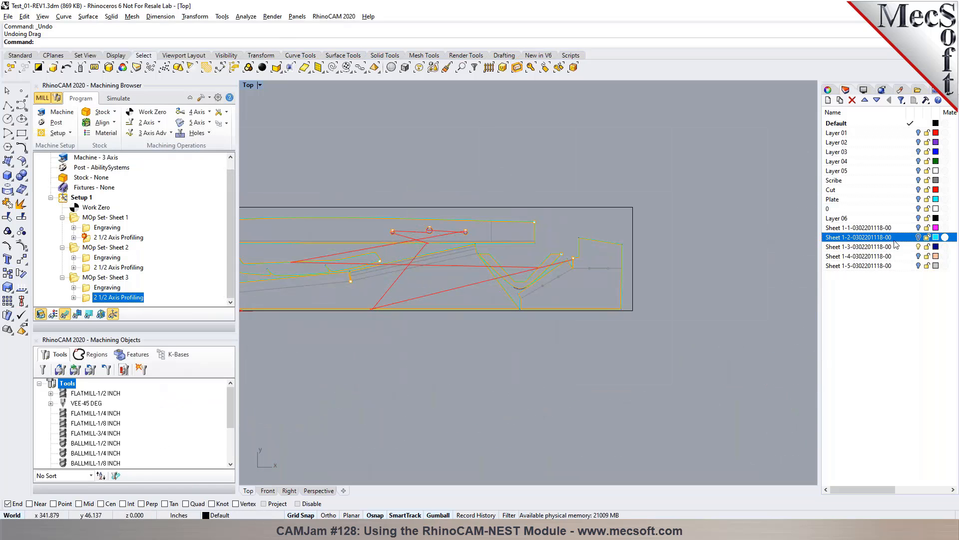
{"action": "scroll", "coordinate": [749, 192], "scroll_direction": "down", "scroll_amount": 1}
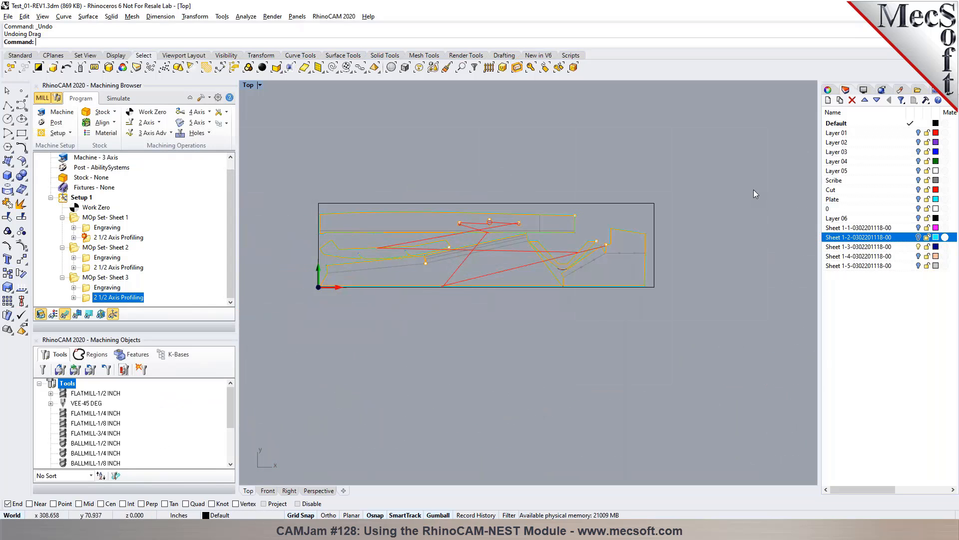
{"action": "left_click", "coordinate": [918, 227]}
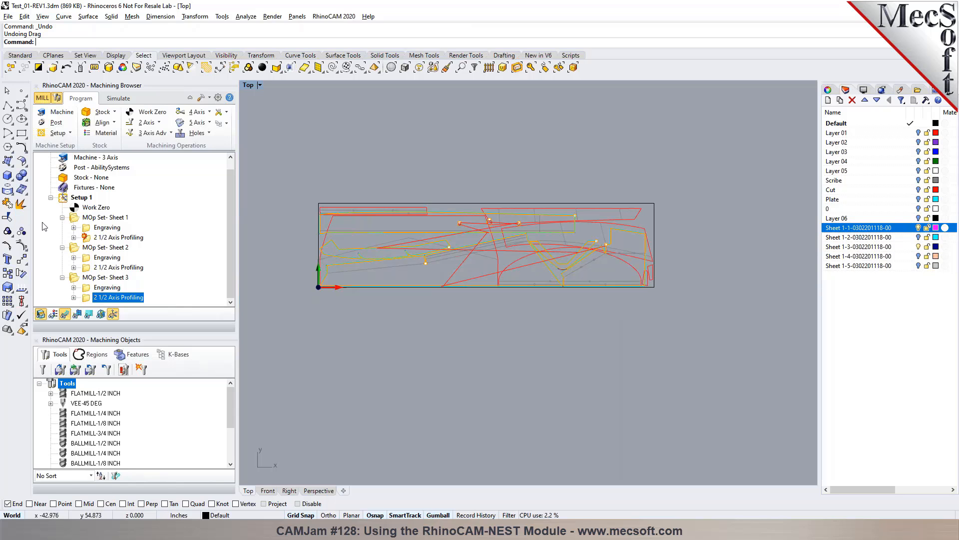
{"action": "right_click", "coordinate": [89, 237]}
{"action": "left_click", "coordinate": [98, 250]}
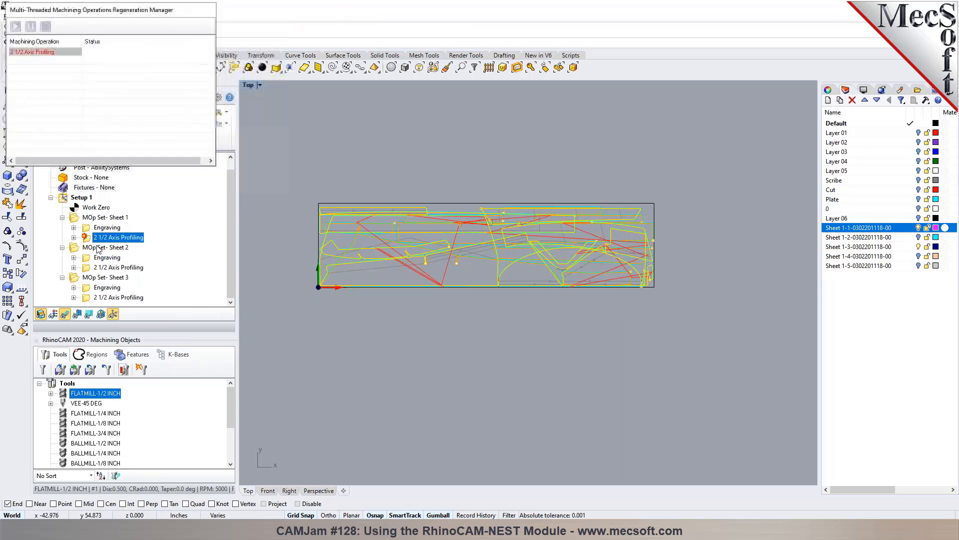
Step: Hide layer Sheet 1-3, replace the part regions of Sheet 1's 2 1/2 Axis Profiling with its red cut curves by color, and generate
{"action": "left_click", "coordinate": [918, 246]}
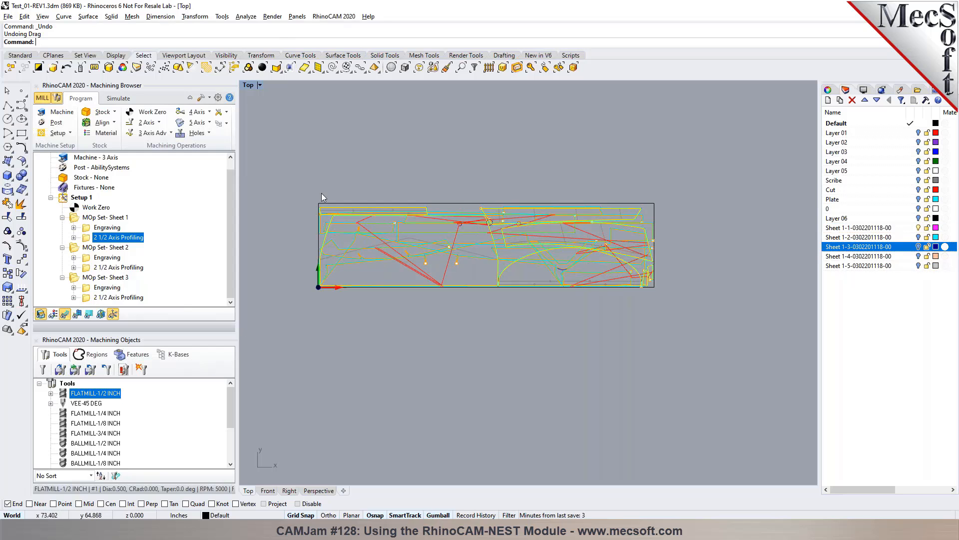
{"action": "double_click", "coordinate": [90, 242]}
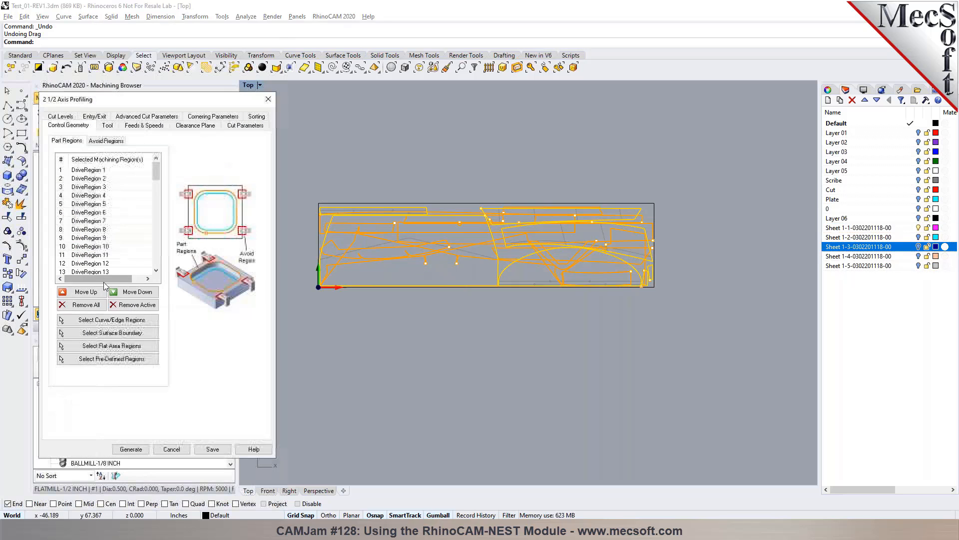
{"action": "left_click", "coordinate": [86, 304]}
{"action": "left_click", "coordinate": [93, 320]}
{"action": "left_click", "coordinate": [122, 67]}
{"action": "left_click", "coordinate": [467, 214]}
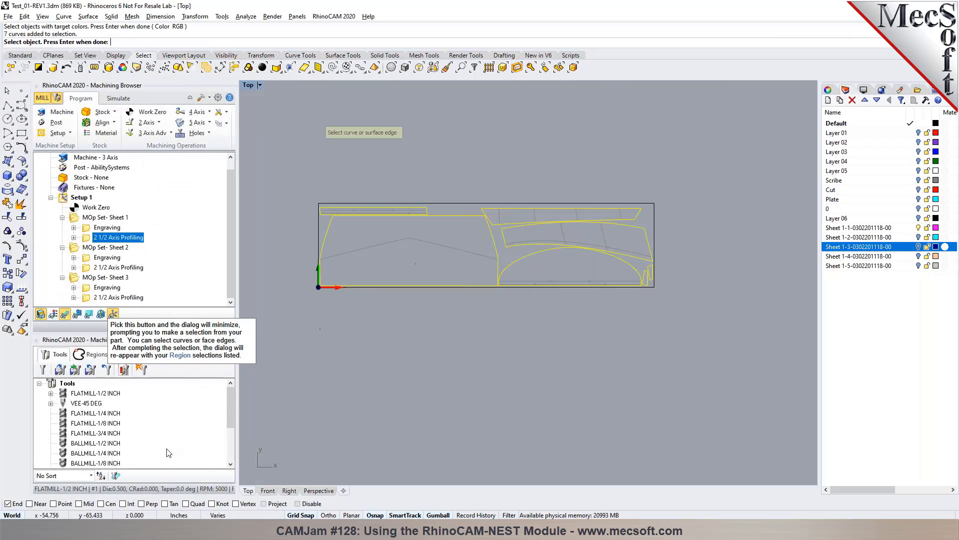
{"action": "key", "text": "Return"}
{"action": "left_click", "coordinate": [129, 450]}
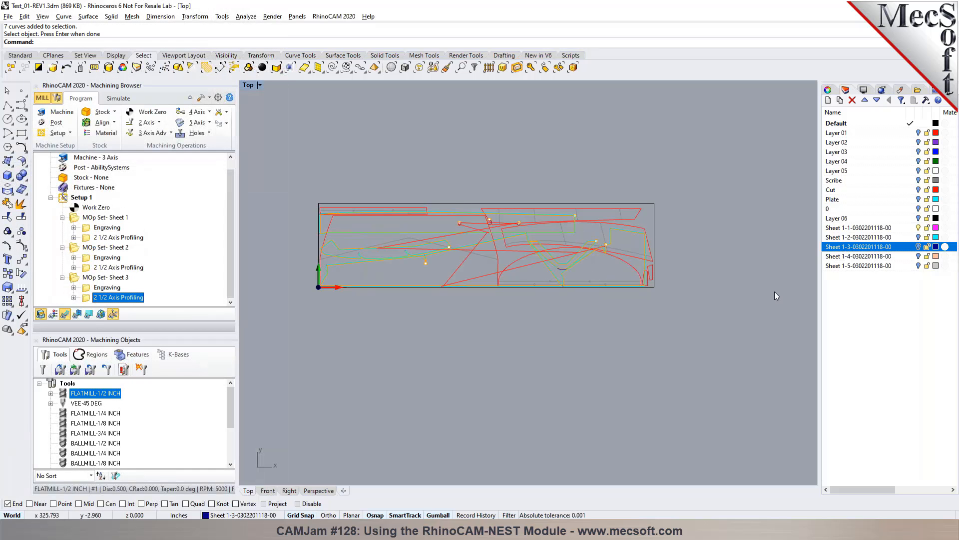
Step: Show layer Sheet 1-3 instead of Sheet 1-1
{"action": "left_click", "coordinate": [918, 247]}
{"action": "left_click", "coordinate": [918, 227]}
{"action": "left_click", "coordinate": [618, 343]}
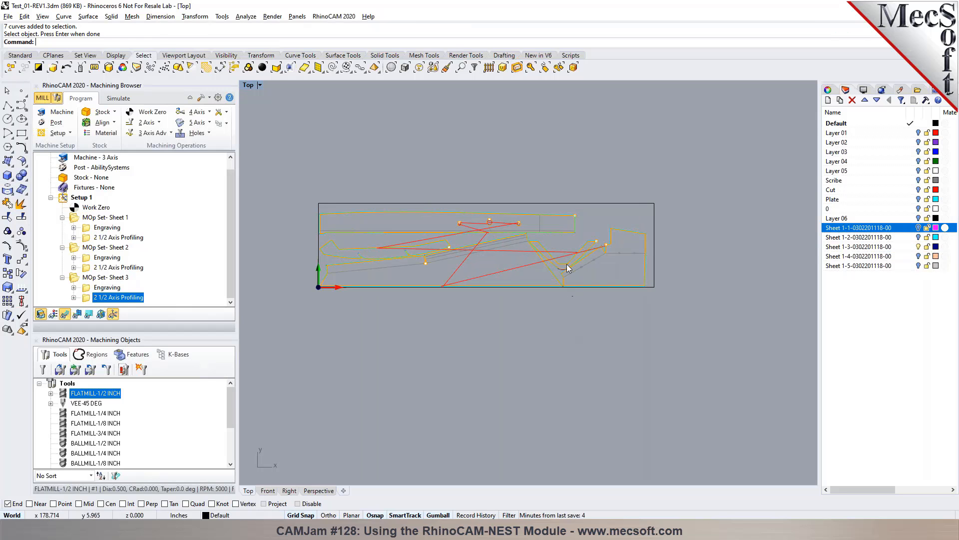
Step: Post-process MOp Set- Sheet 1 to Test_01-REV1_MOp Set- Sheet 1.cnc, review the G-code and close it
{"action": "right_click", "coordinate": [83, 221]}
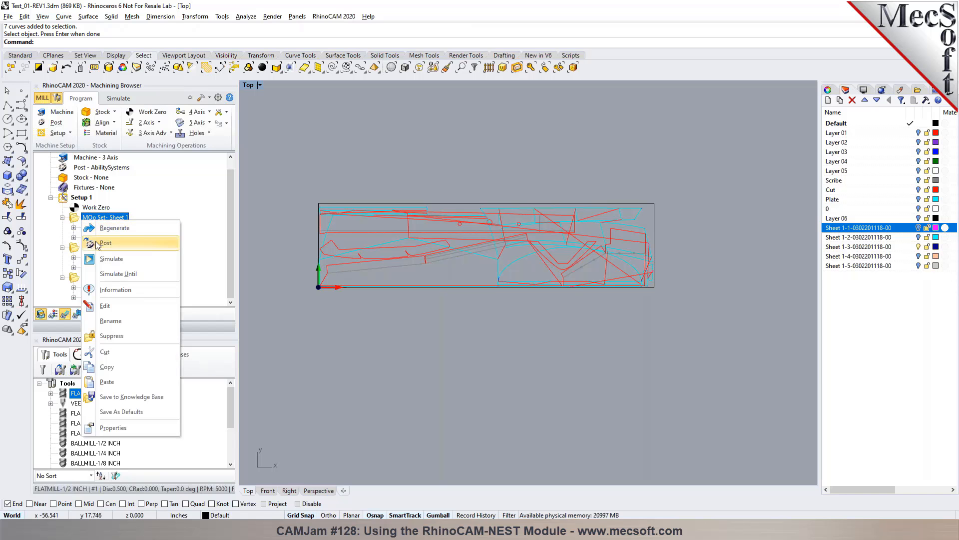
{"action": "left_click", "coordinate": [106, 243]}
{"action": "left_click", "coordinate": [590, 328]}
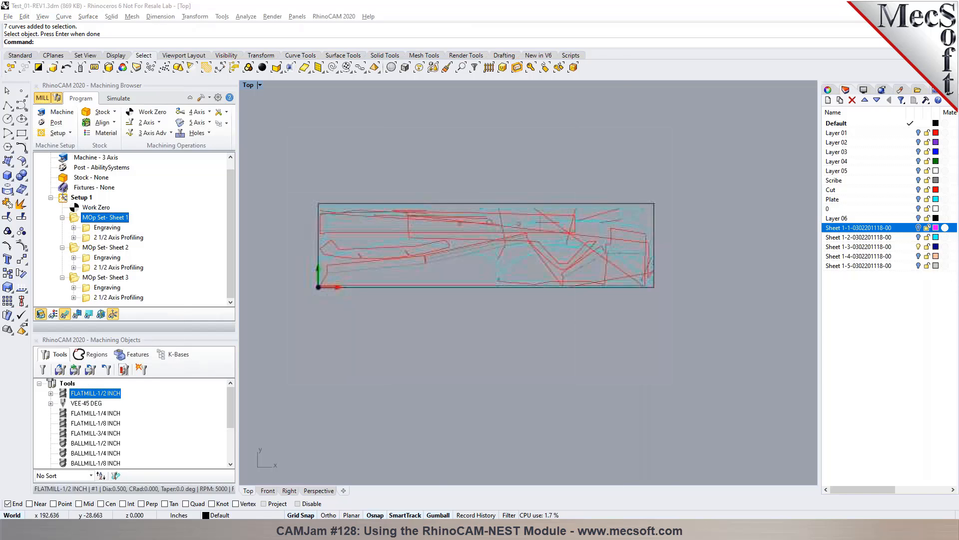
{"action": "mouse_move", "coordinate": [623, 95]}
{"action": "left_mouse_down"}
{"action": "mouse_move", "coordinate": [631, 471]}
{"action": "mouse_move", "coordinate": [623, 94]}
{"action": "left_mouse_up"}
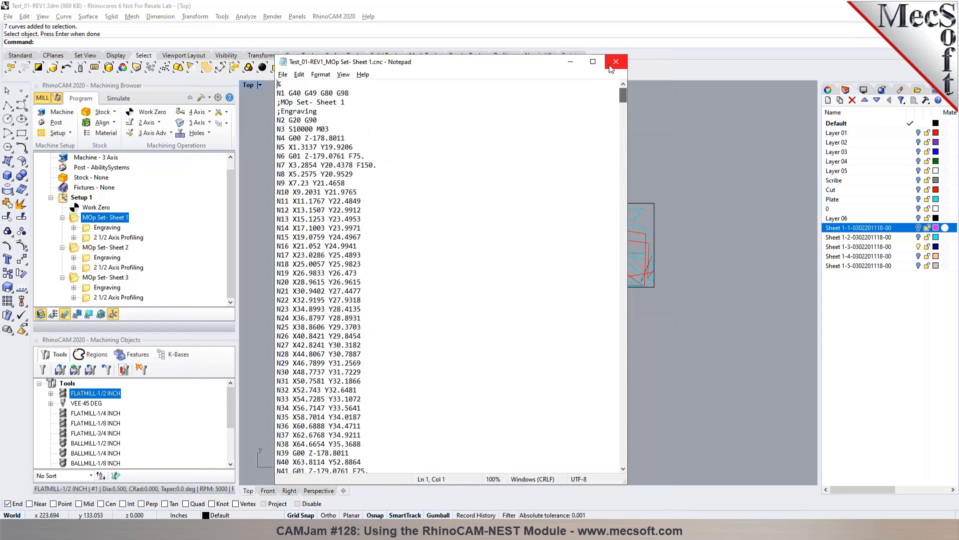
{"action": "left_click", "coordinate": [616, 62]}
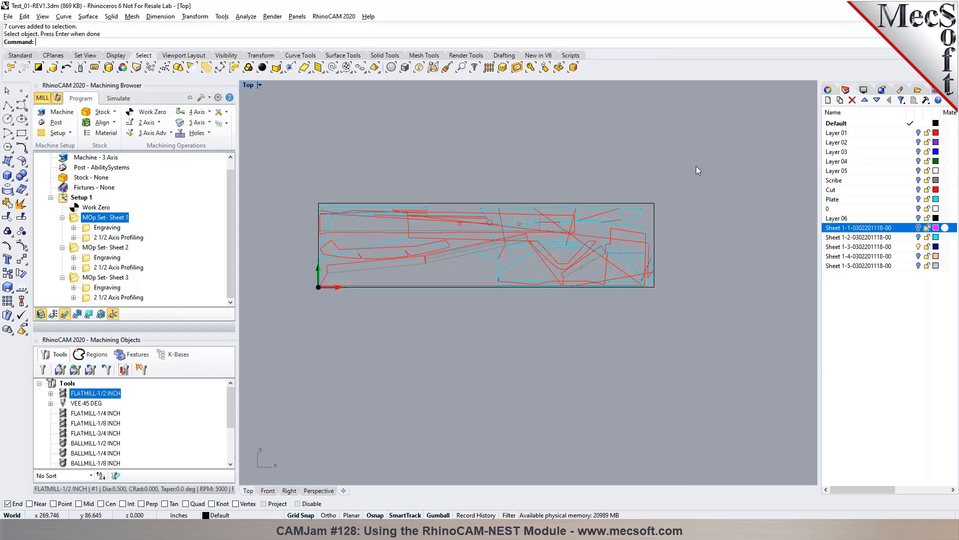
Step: Collapse all three MOp Sets in the machining job and open the knowledge base load and save options
{"action": "left_click", "coordinate": [62, 218]}
{"action": "left_click", "coordinate": [62, 237]}
{"action": "left_click", "coordinate": [62, 247]}
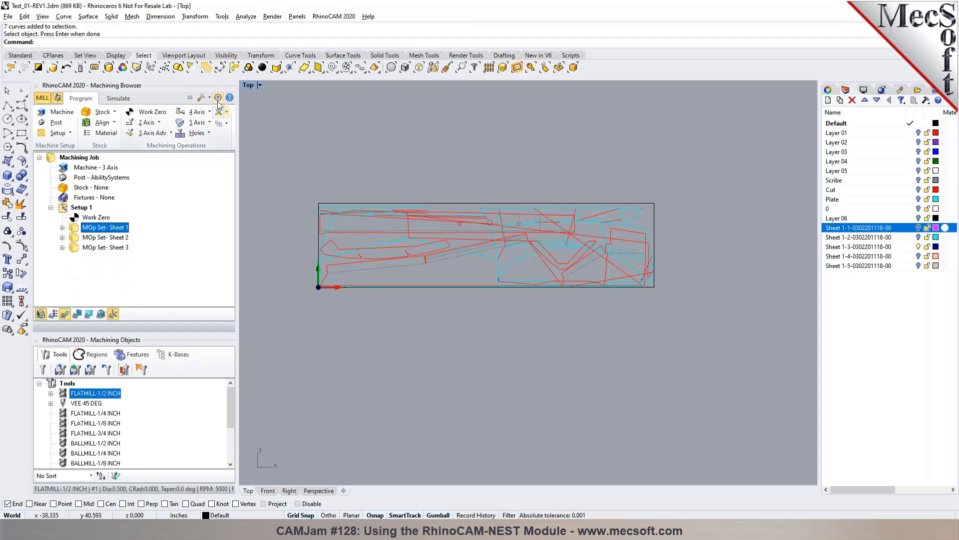
{"action": "left_click", "coordinate": [228, 124]}
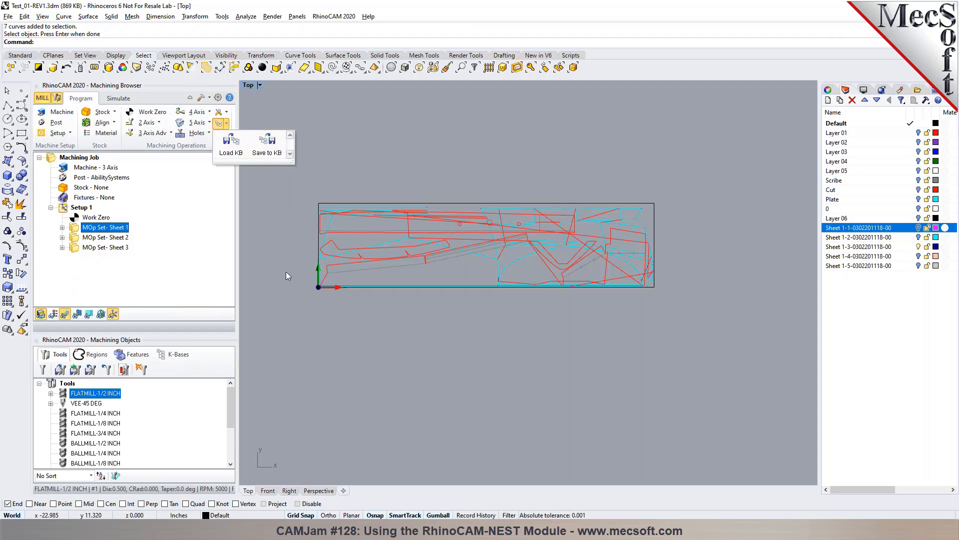